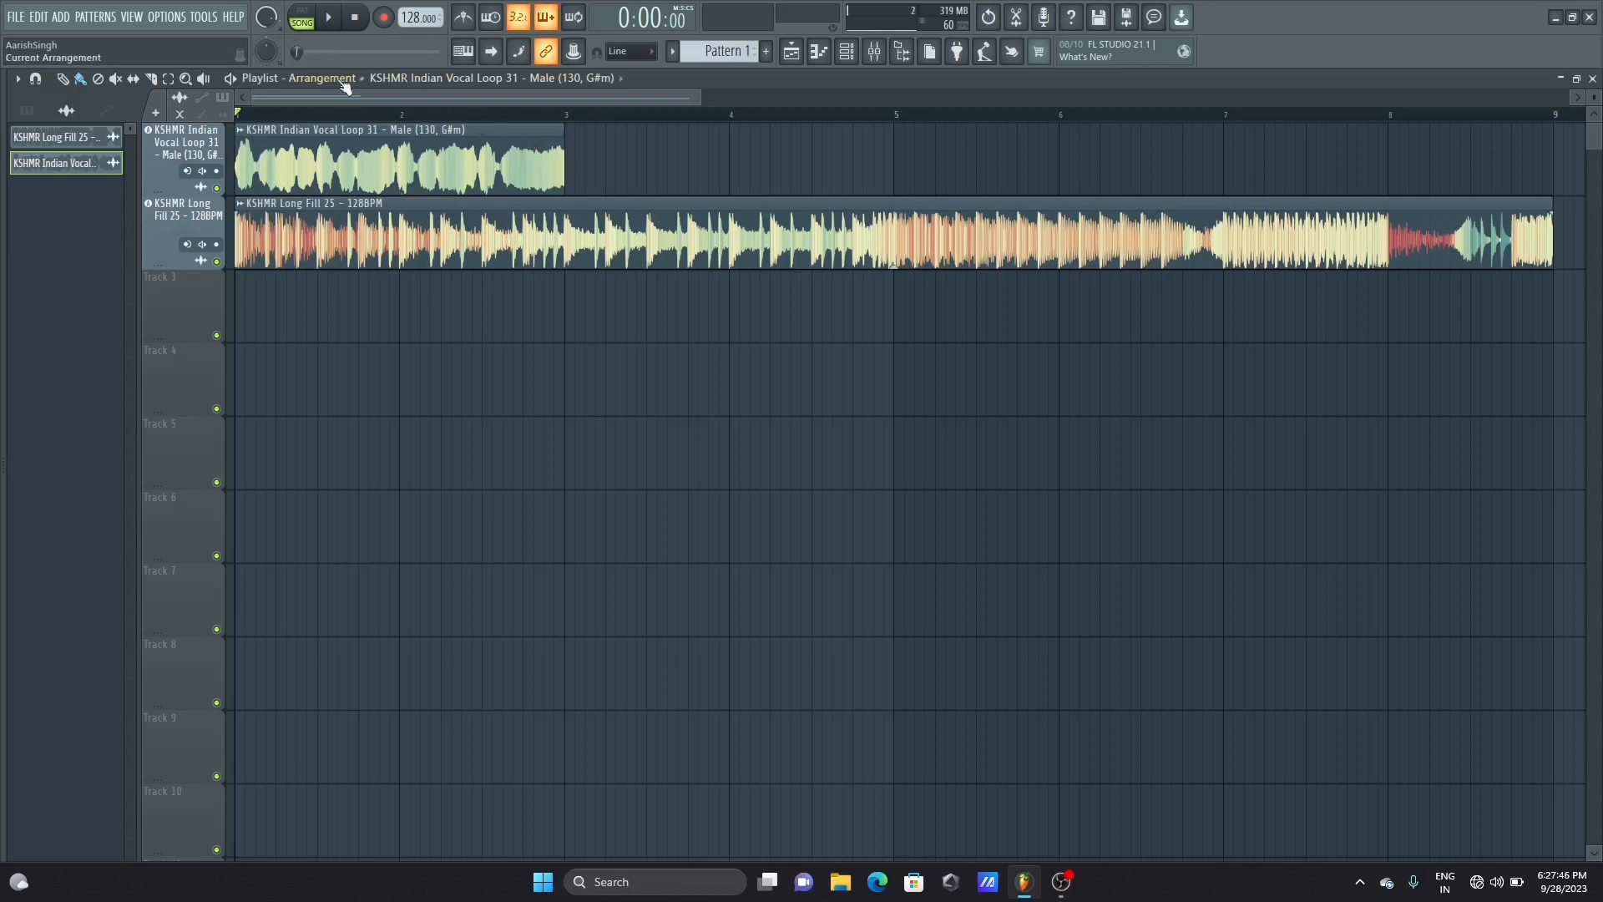
Play the vocal loop and the long fill together from the start of the playlist
left_click(249, 117)
left_click_drag(1593, 98, 1555, 128)
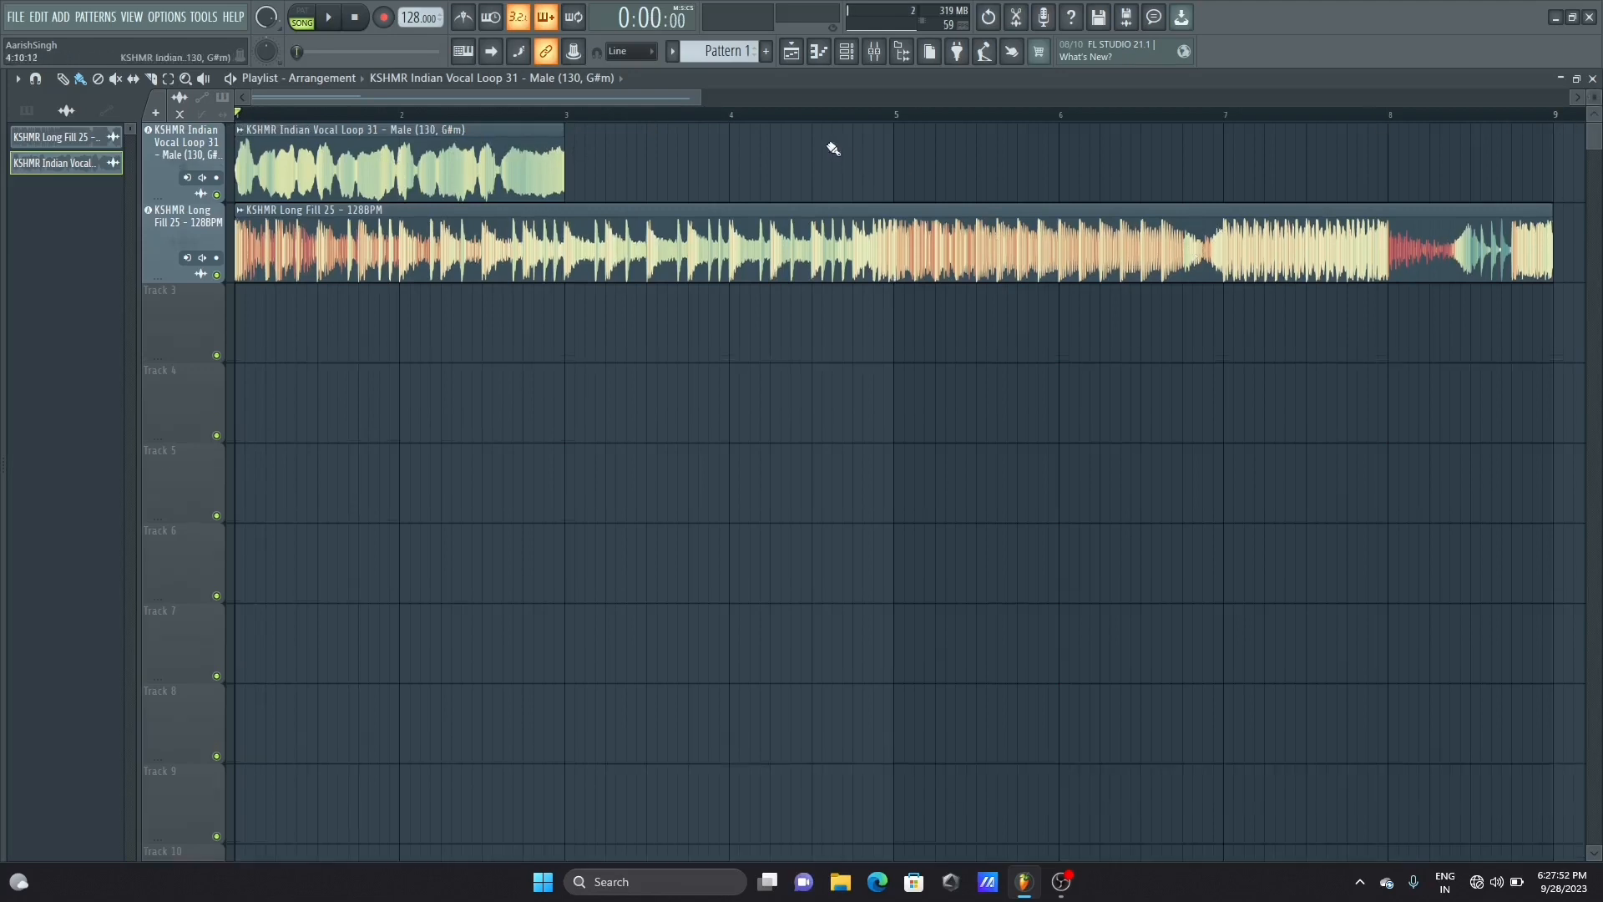
left_click_drag(709, 97, 967, 103)
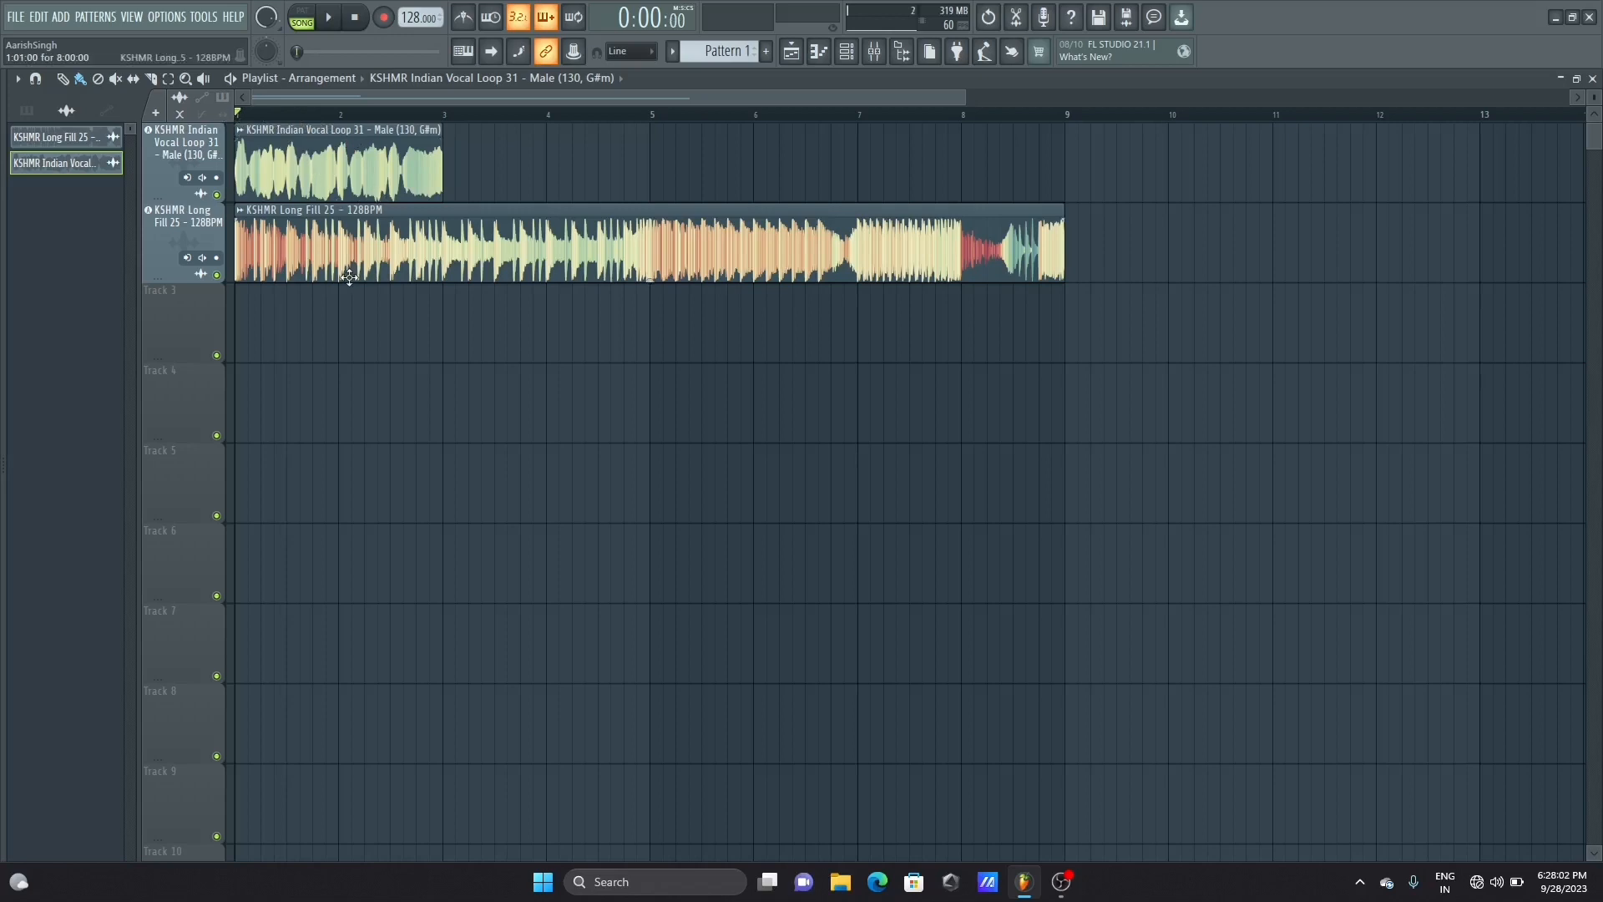
key("space")
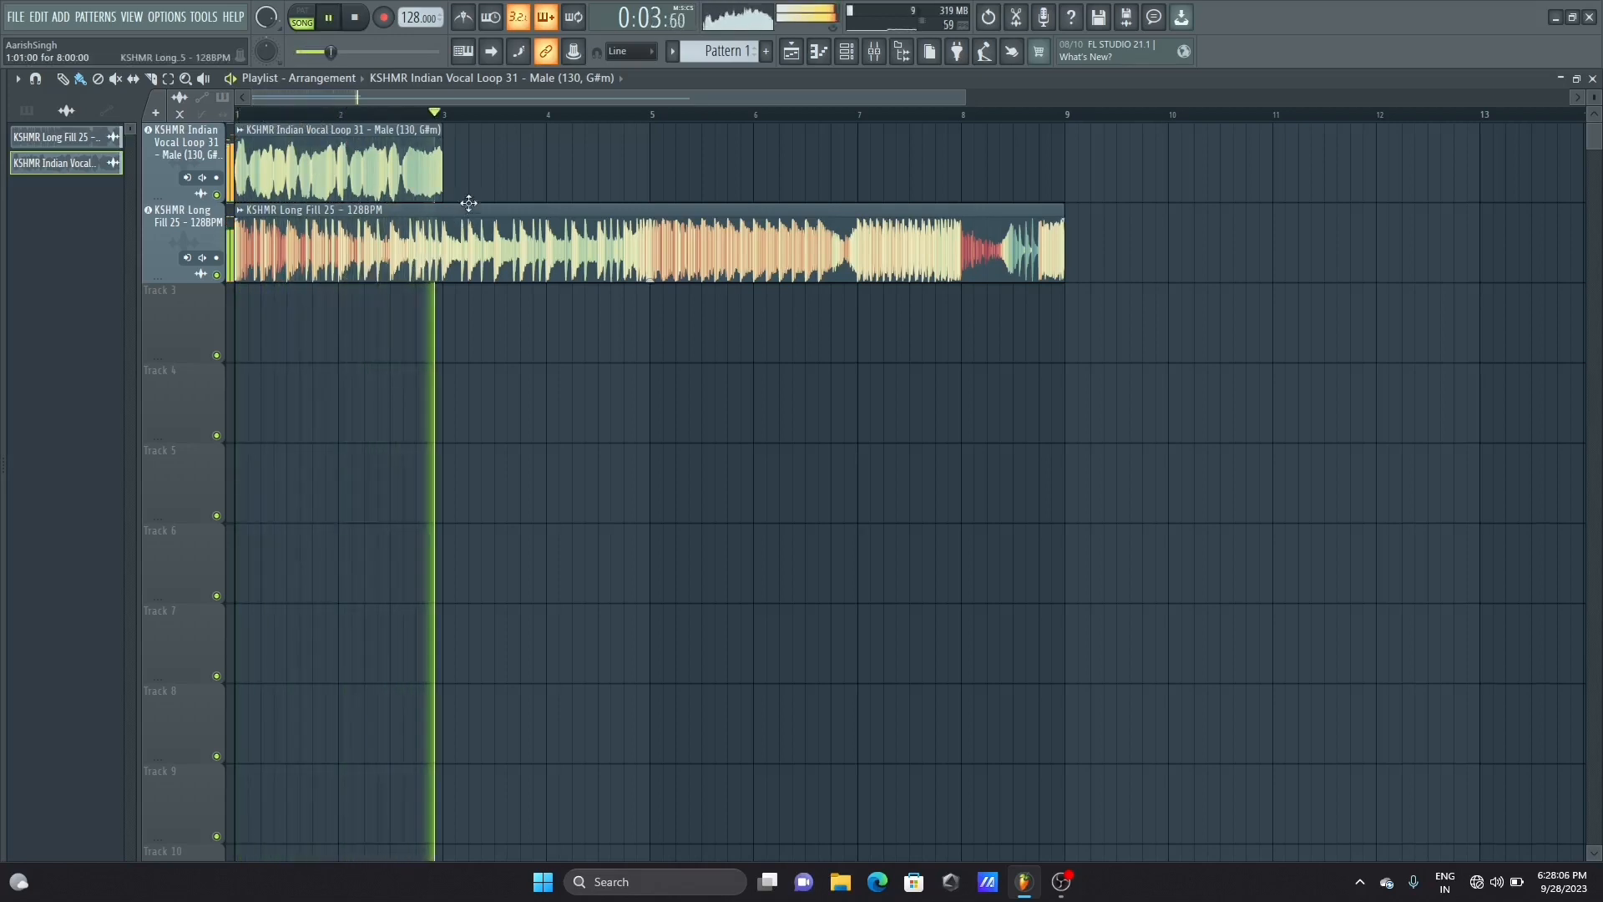
key("space")
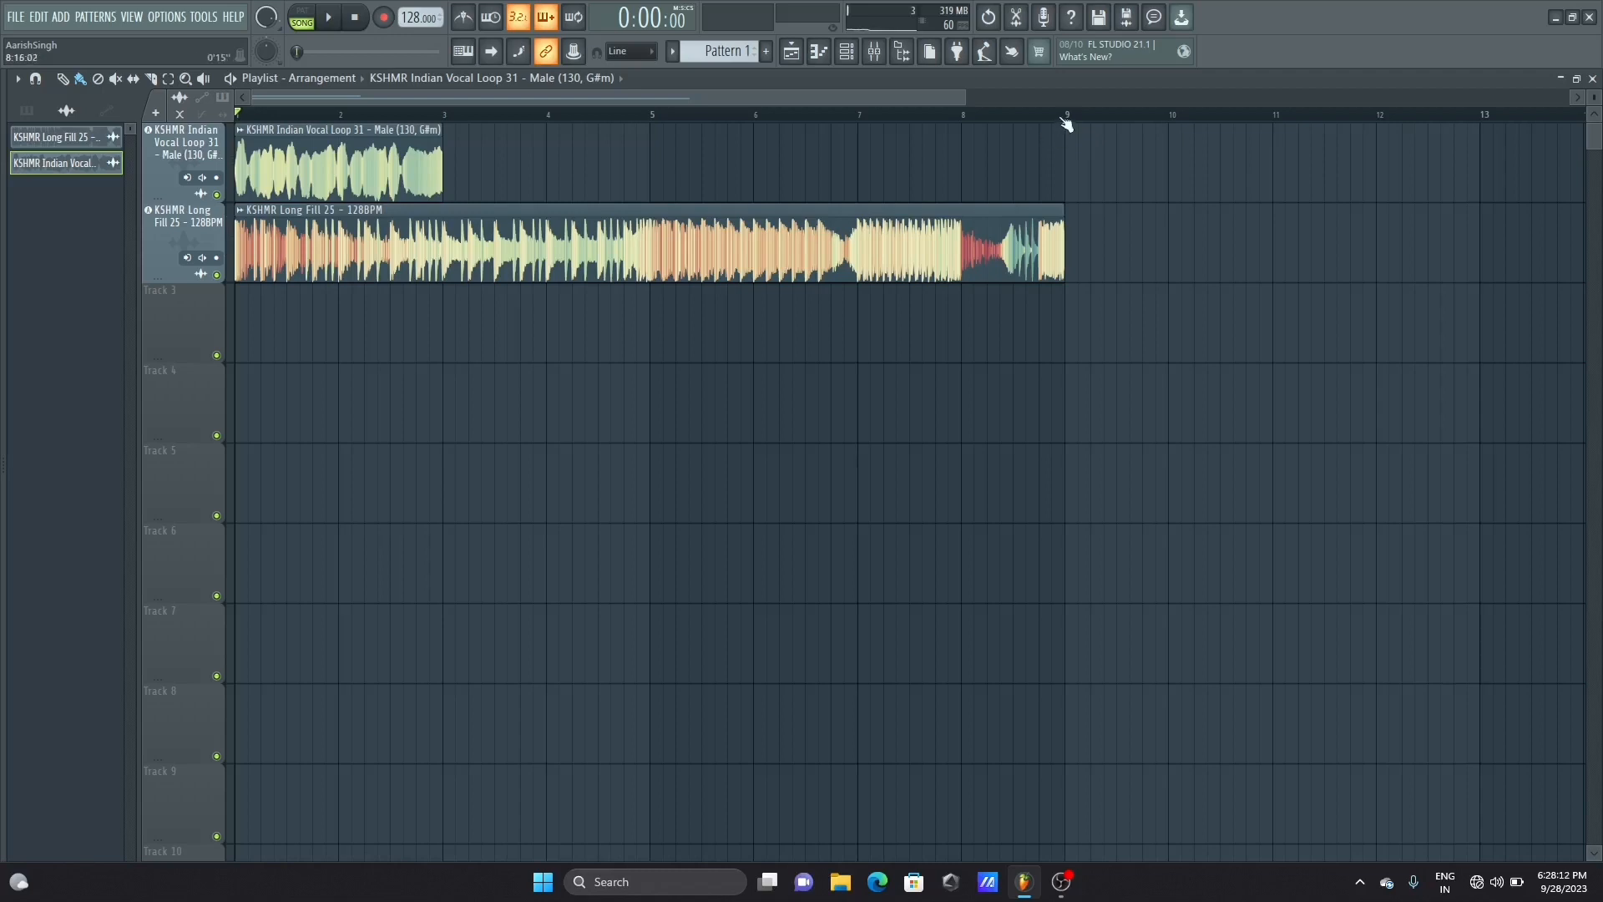
Mark the time range from bar 1 to bar 9, deselect the clips, and play the arrangement
left_click_drag(1069, 119, 237, 115)
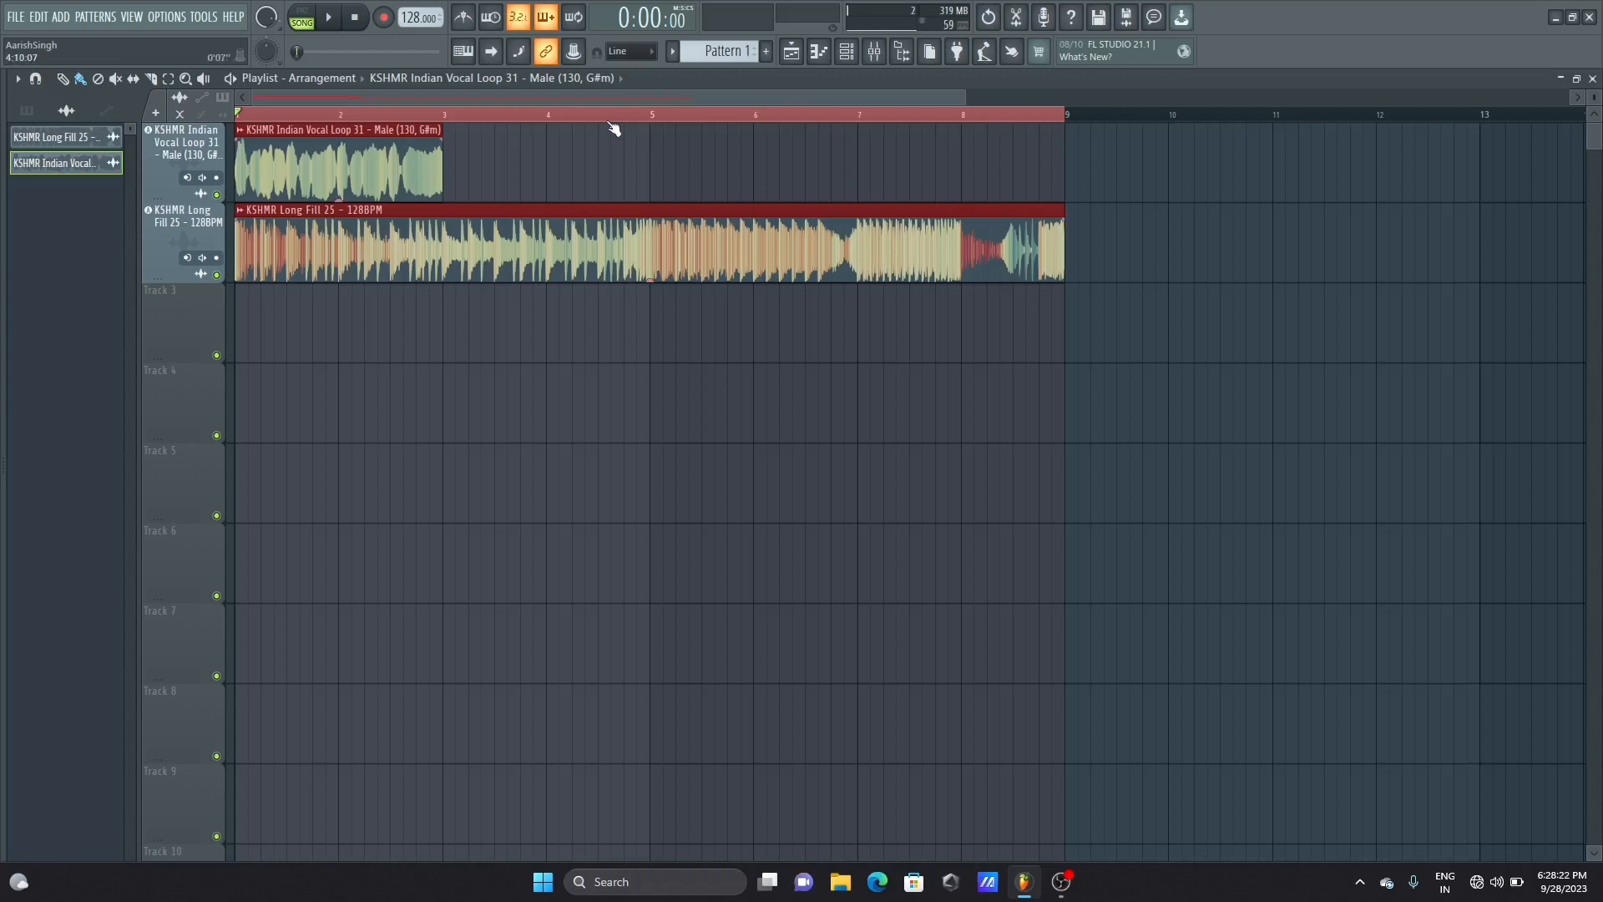
left_click(510, 171)
right_click(510, 170)
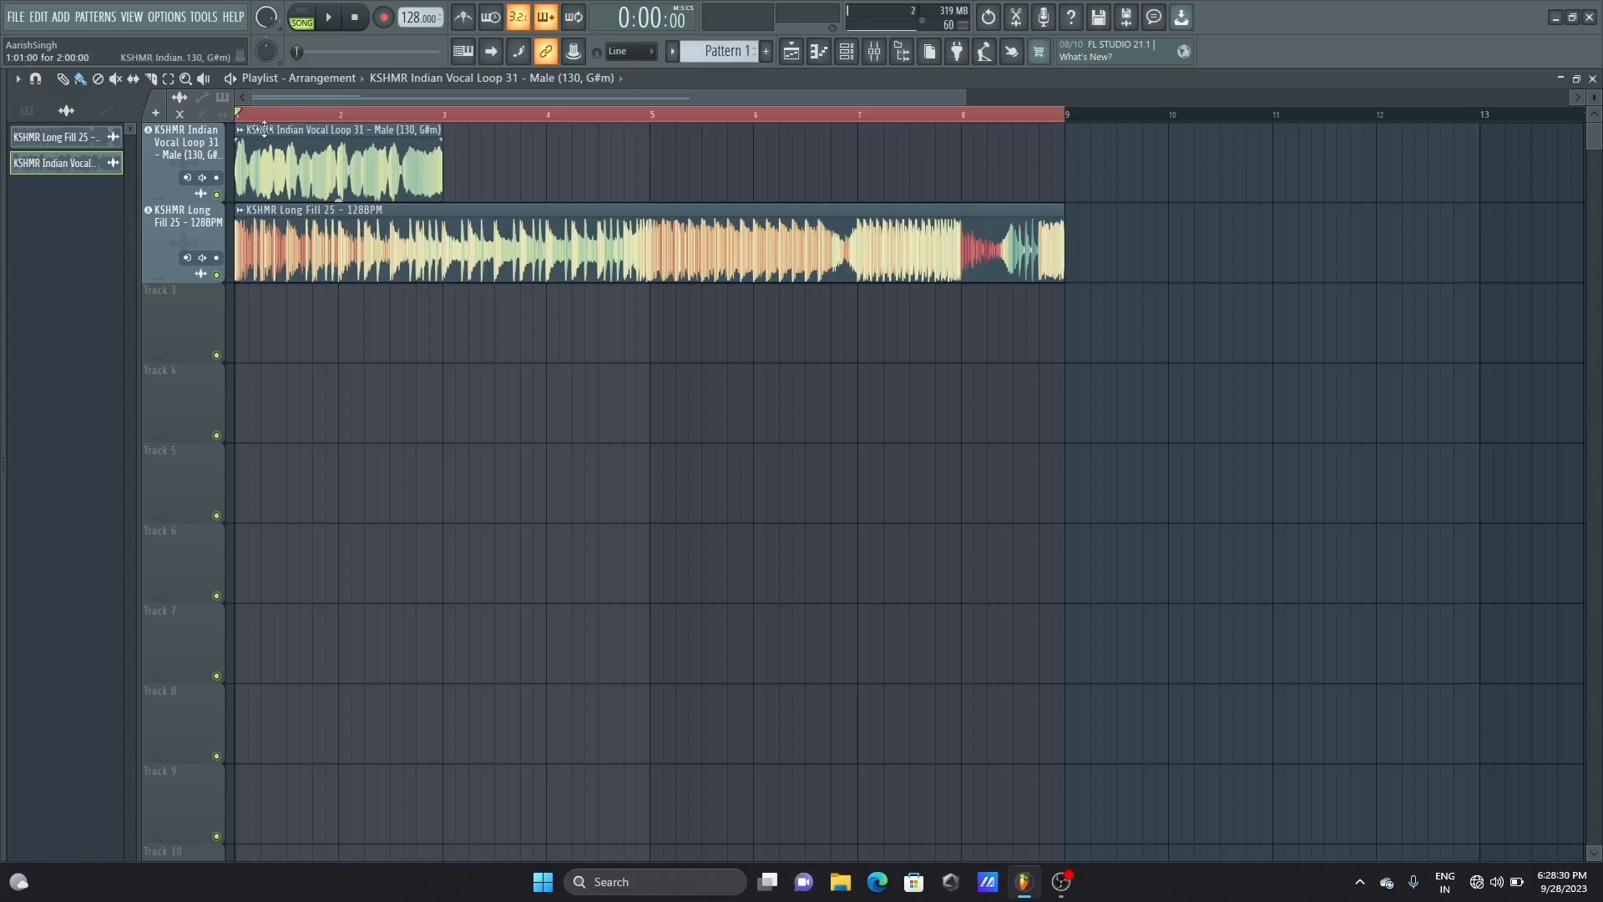
key("space")
key("space")
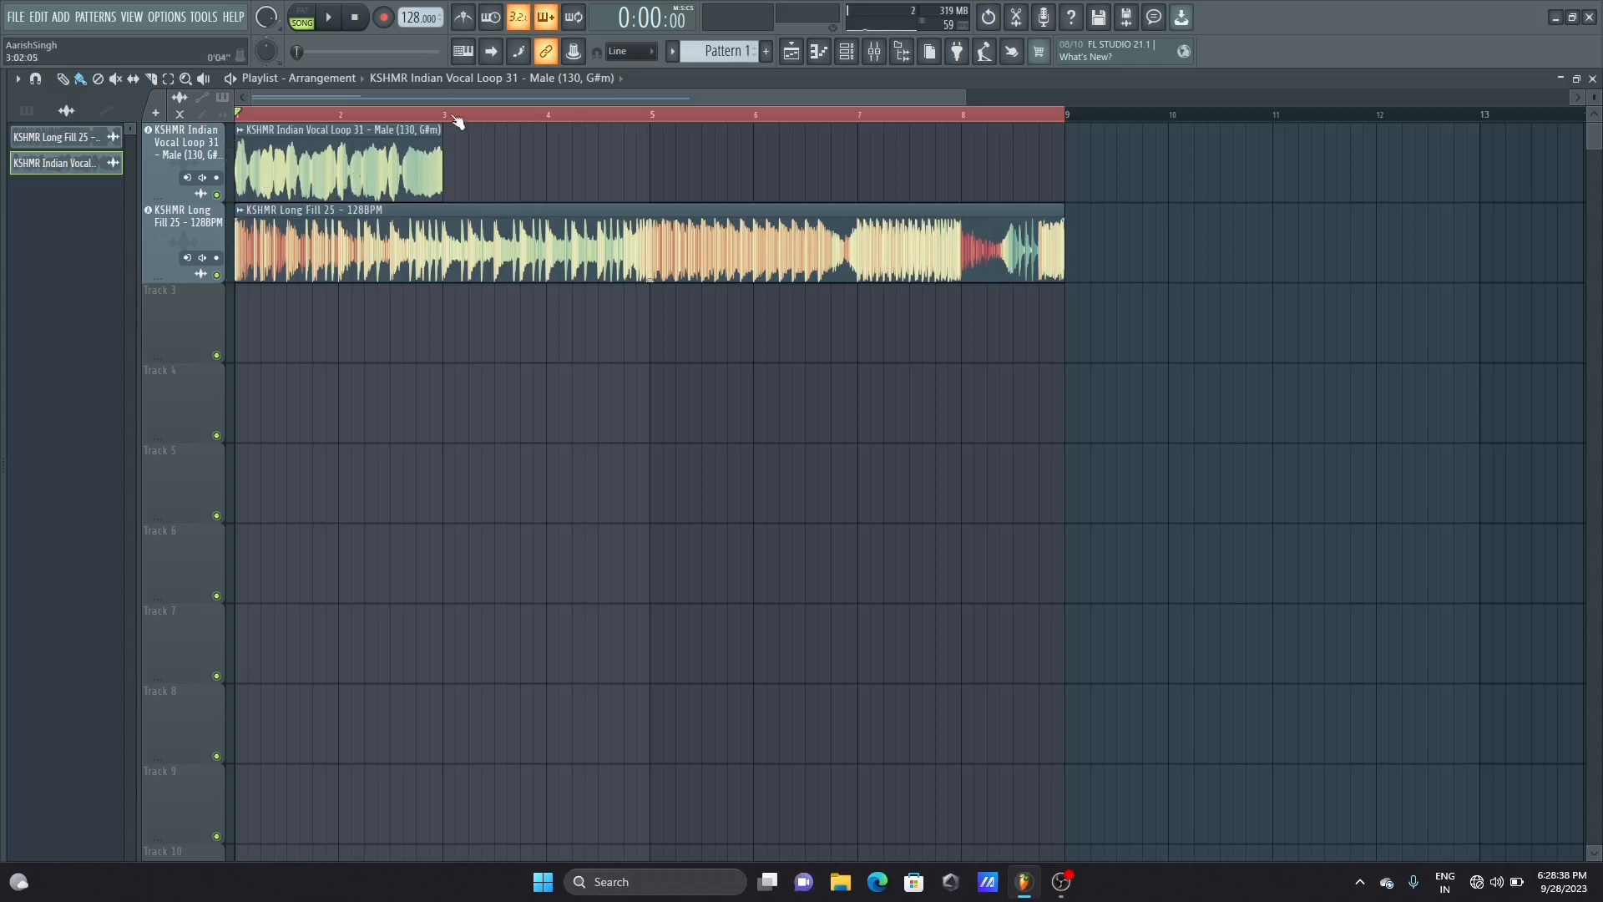
Try a second vocal loop clip at bar 3, play the arrangement, and delete that clip
left_click(452, 182)
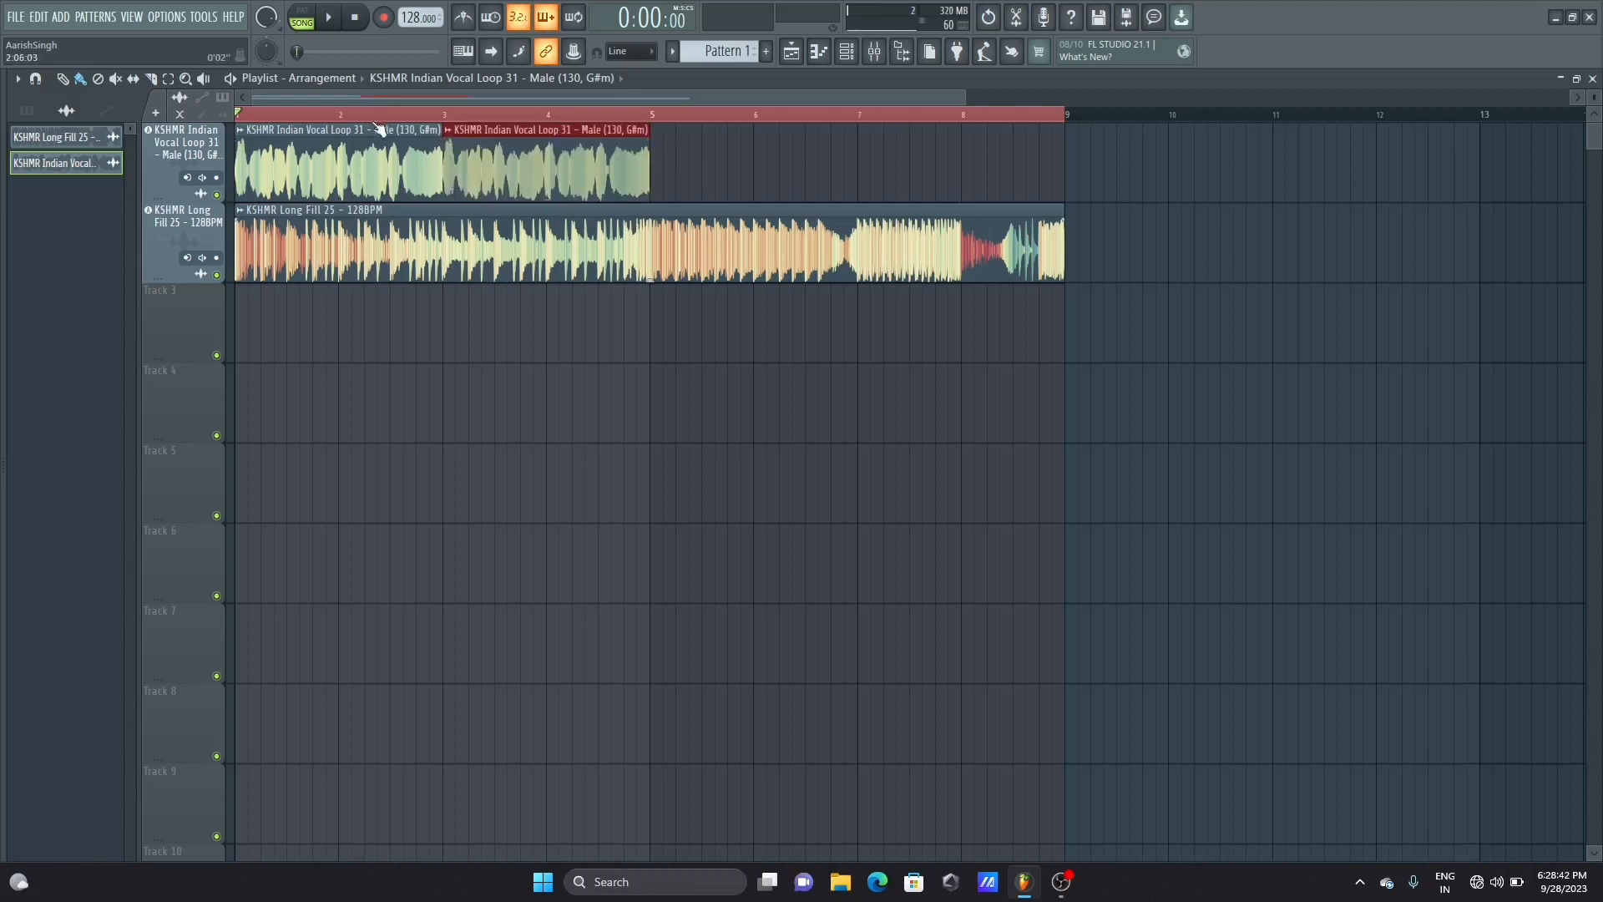
key("space")
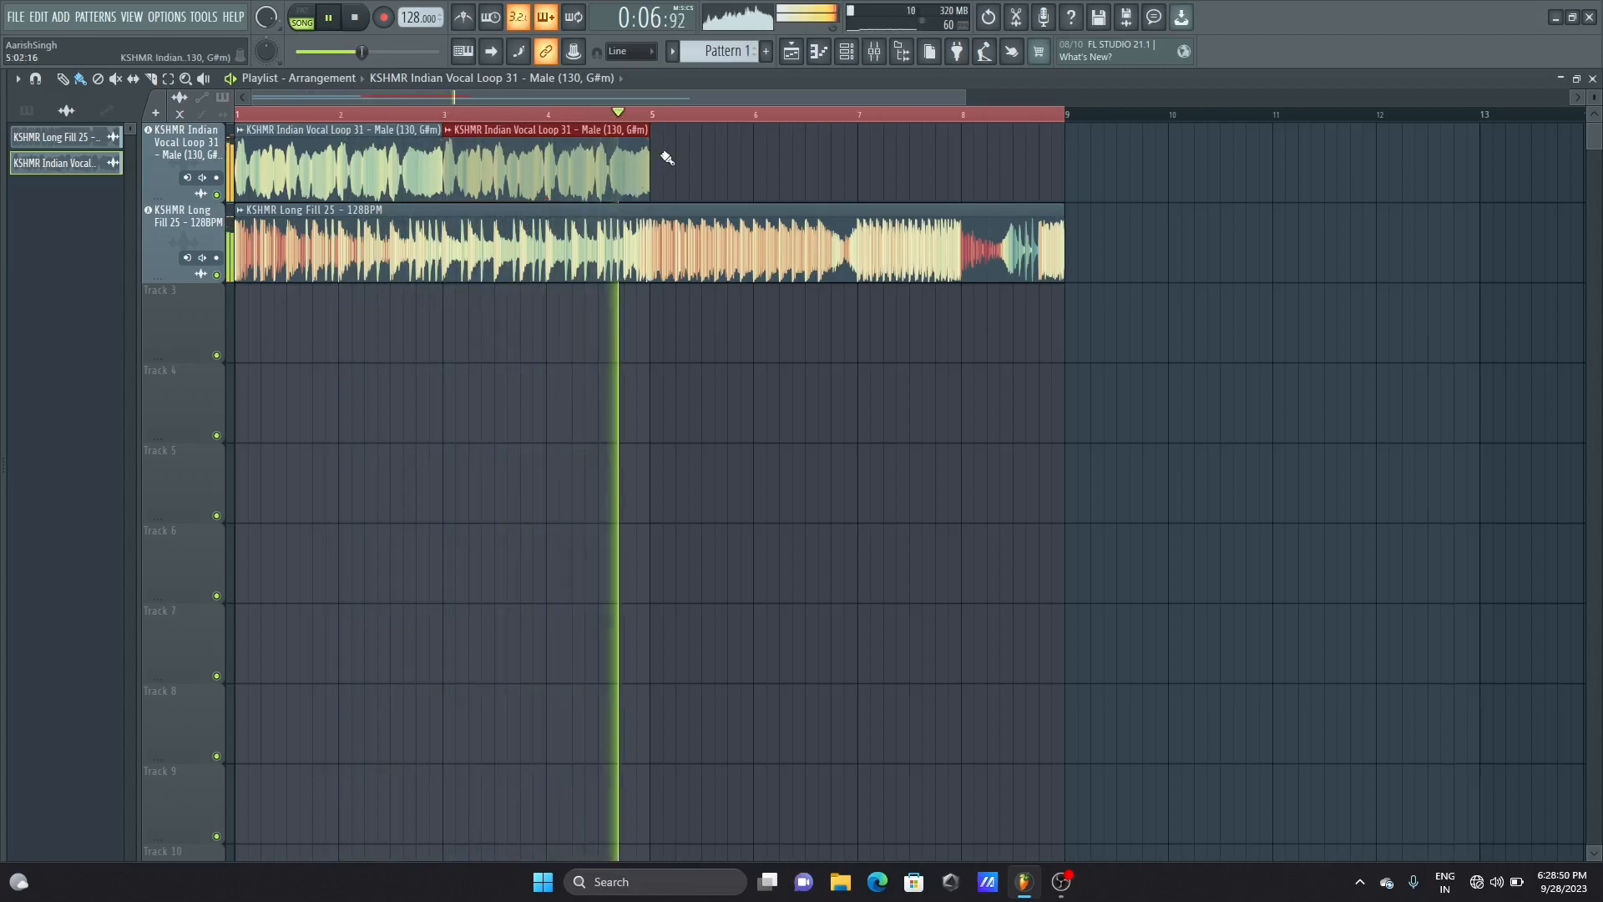
key("space")
right_click(565, 159)
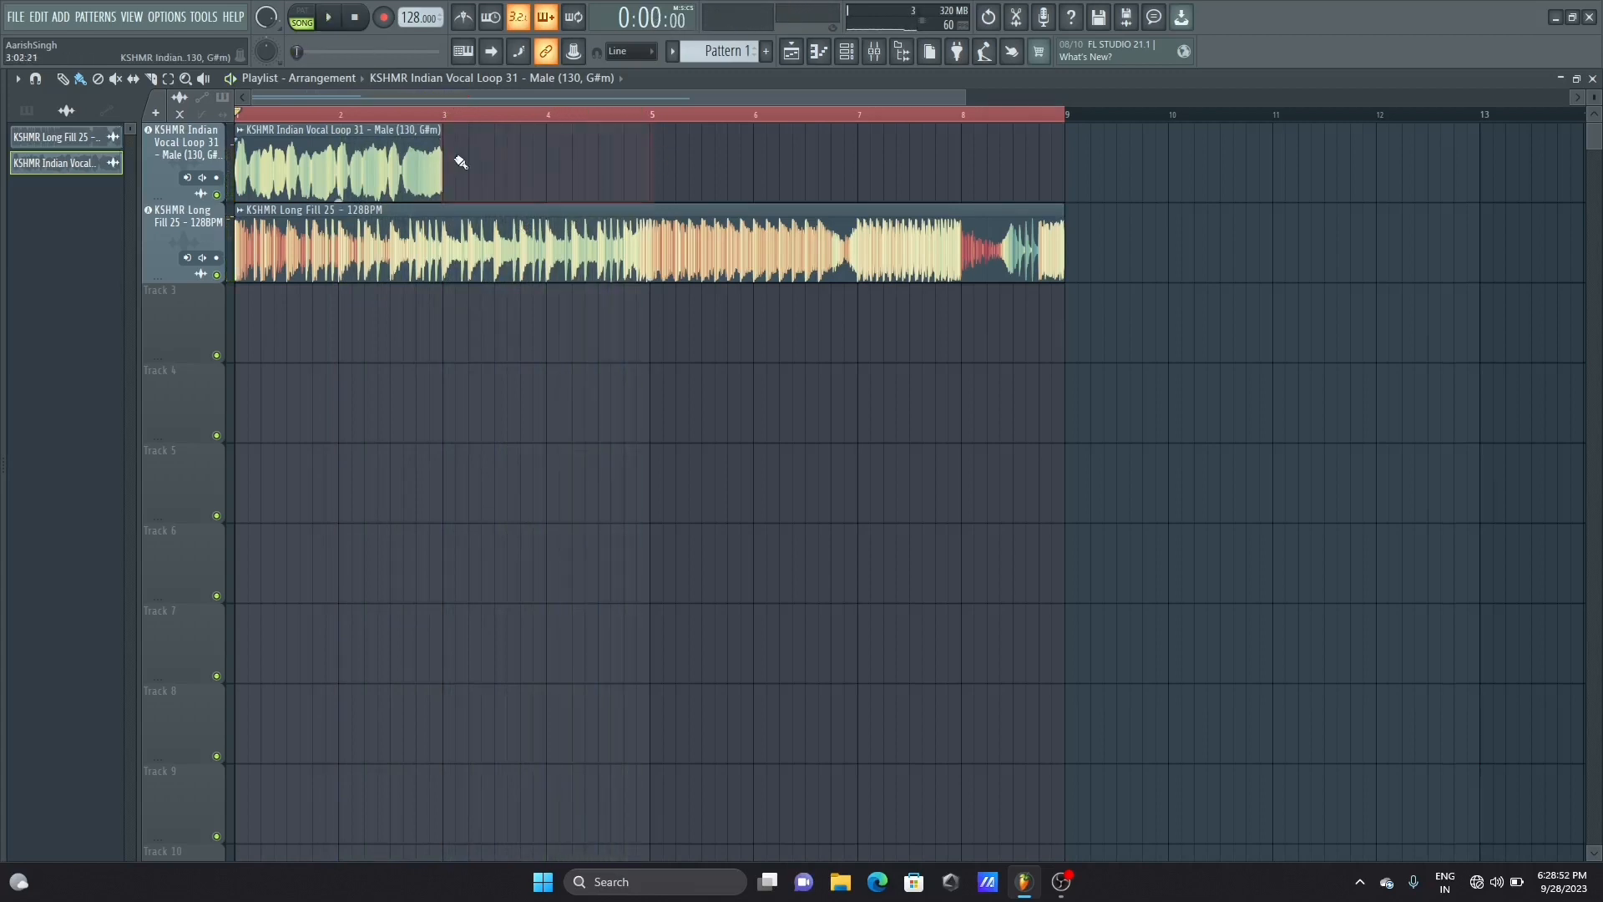
Try repeating a one-bar cut of the vocal loop up to bar 5, then remove the repeats and restore the two-bar clip
mouse_move(442, 132)
left_mouse_down()
mouse_move(333, 131)
mouse_move(446, 179)
mouse_move(549, 186)
left_mouse_up()
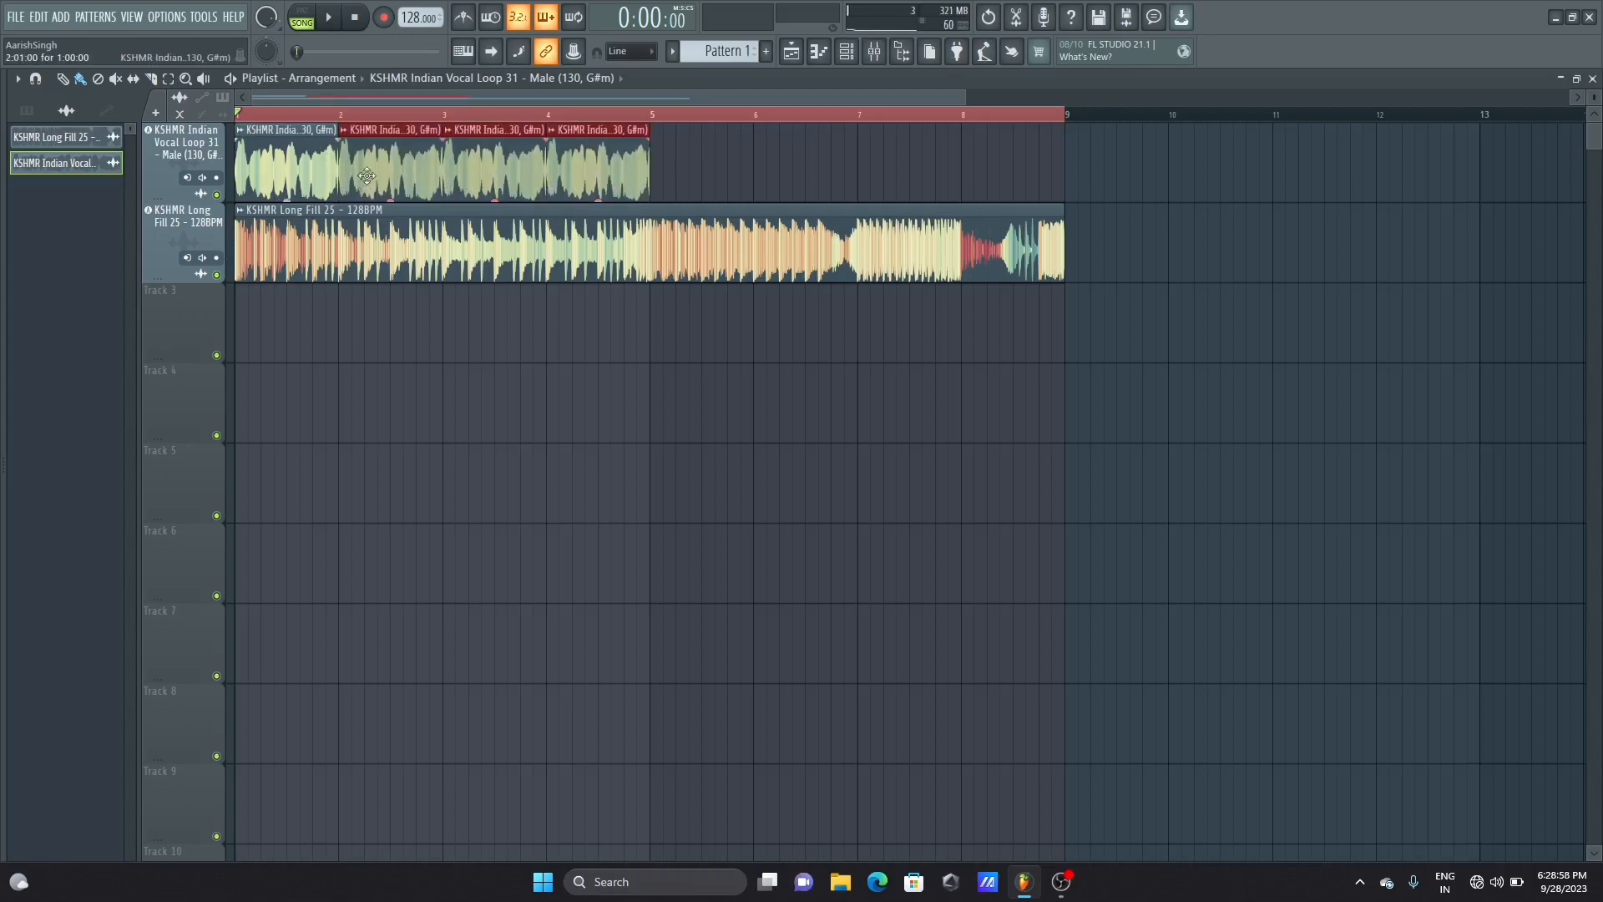
key("space")
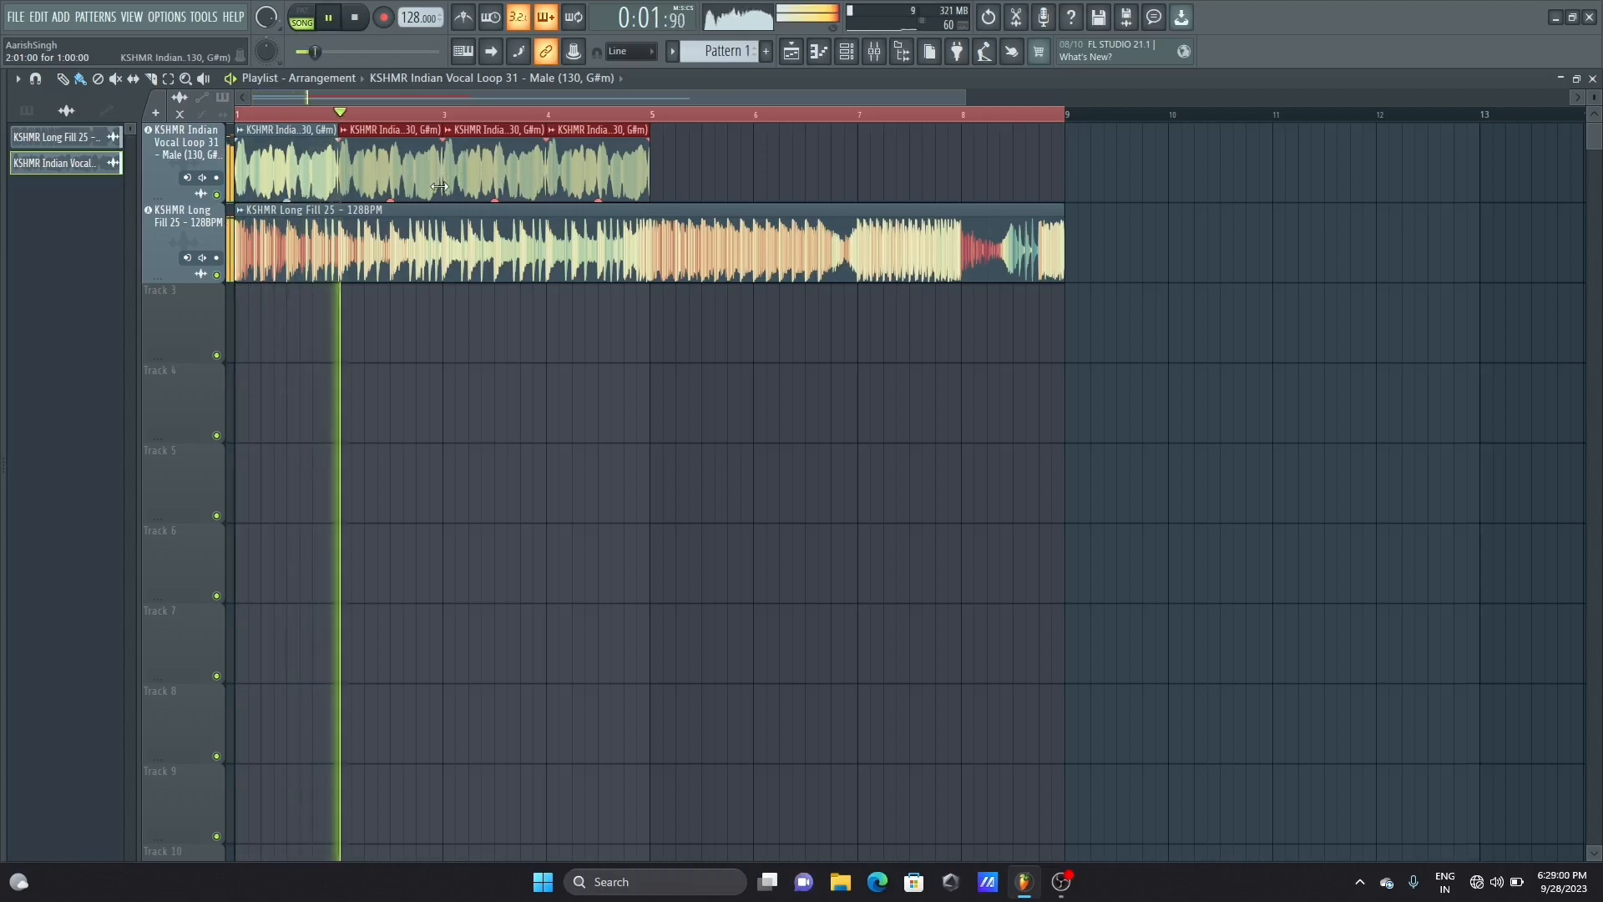
key("space")
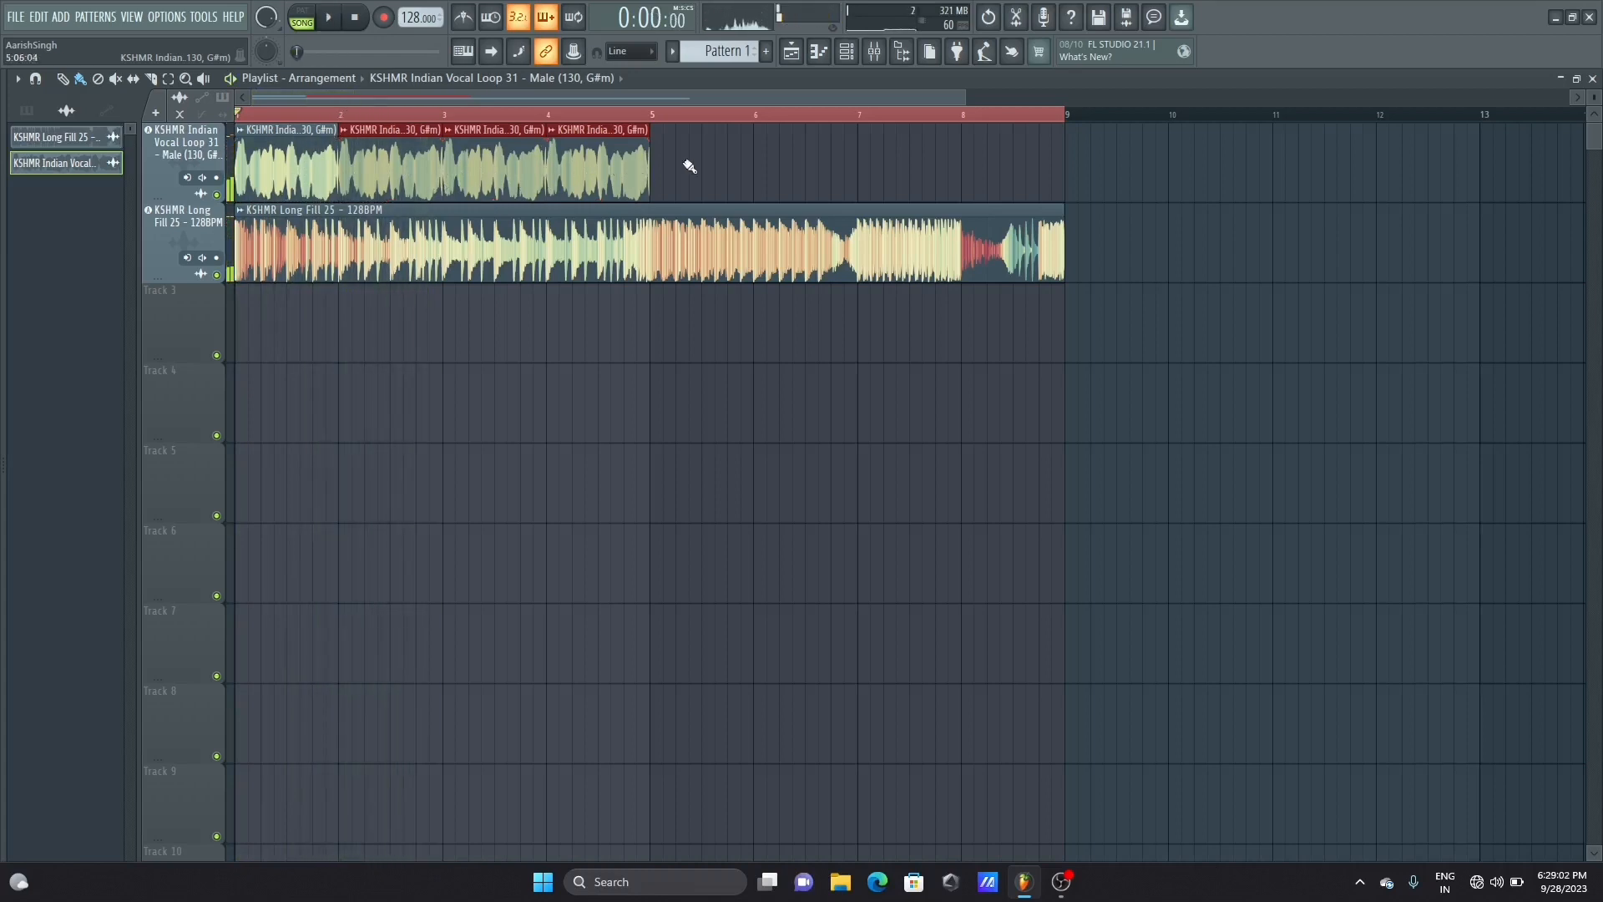
right_click(602, 167)
right_click(501, 167)
right_click(392, 167)
left_click_drag(336, 130, 443, 135)
Place a second two-bar vocal loop clip at bar 3 and play the arrangement
left_click(451, 156)
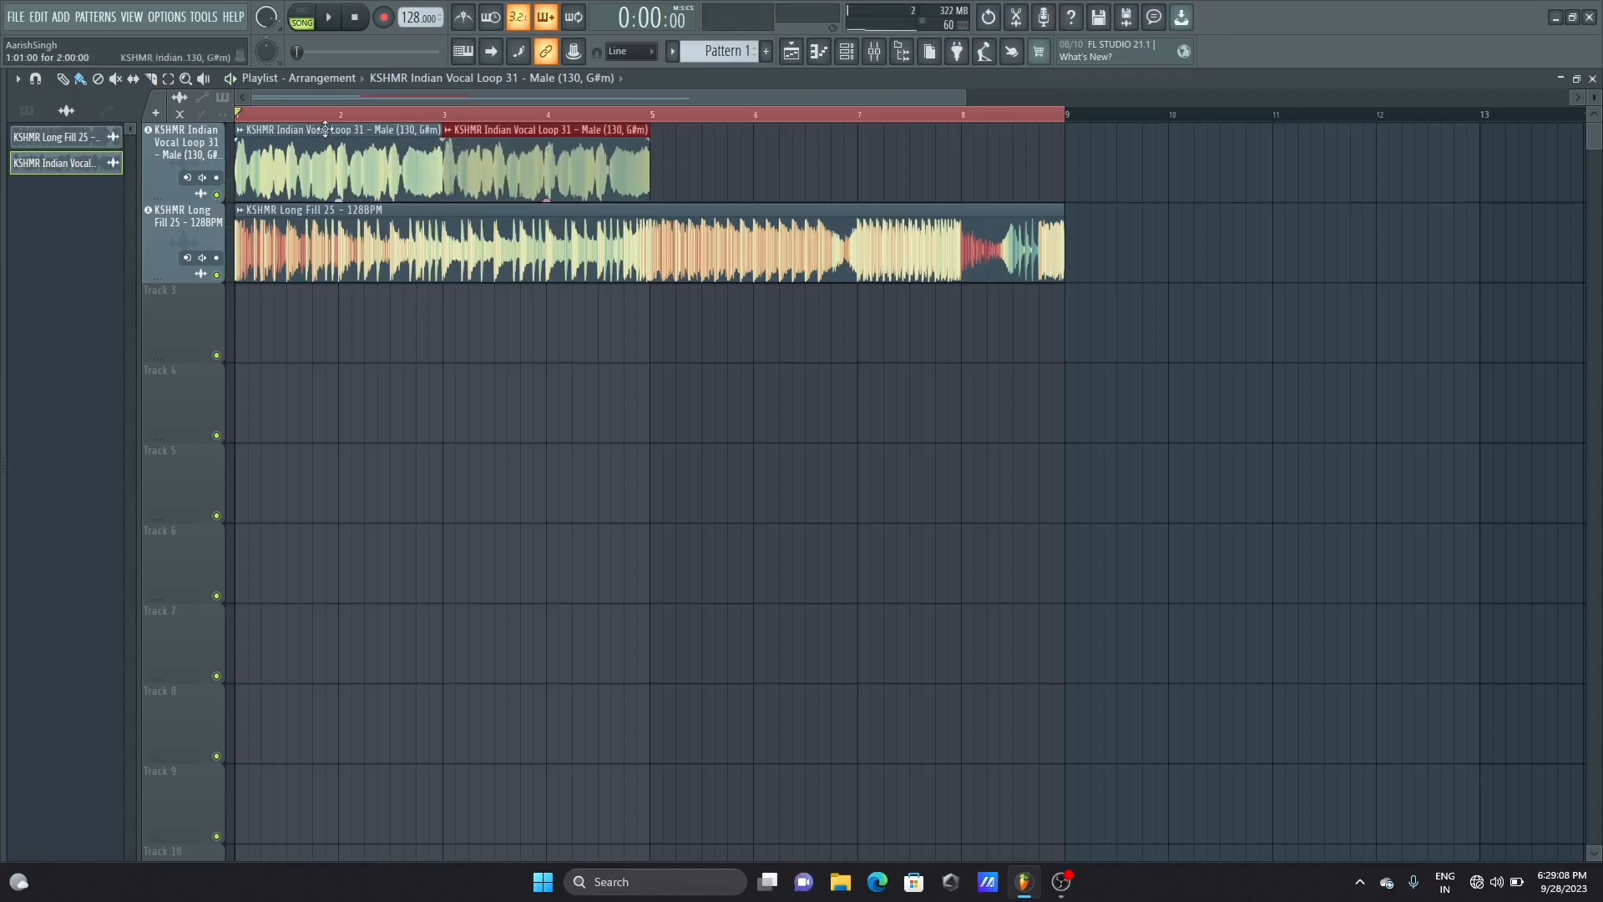
key("space")
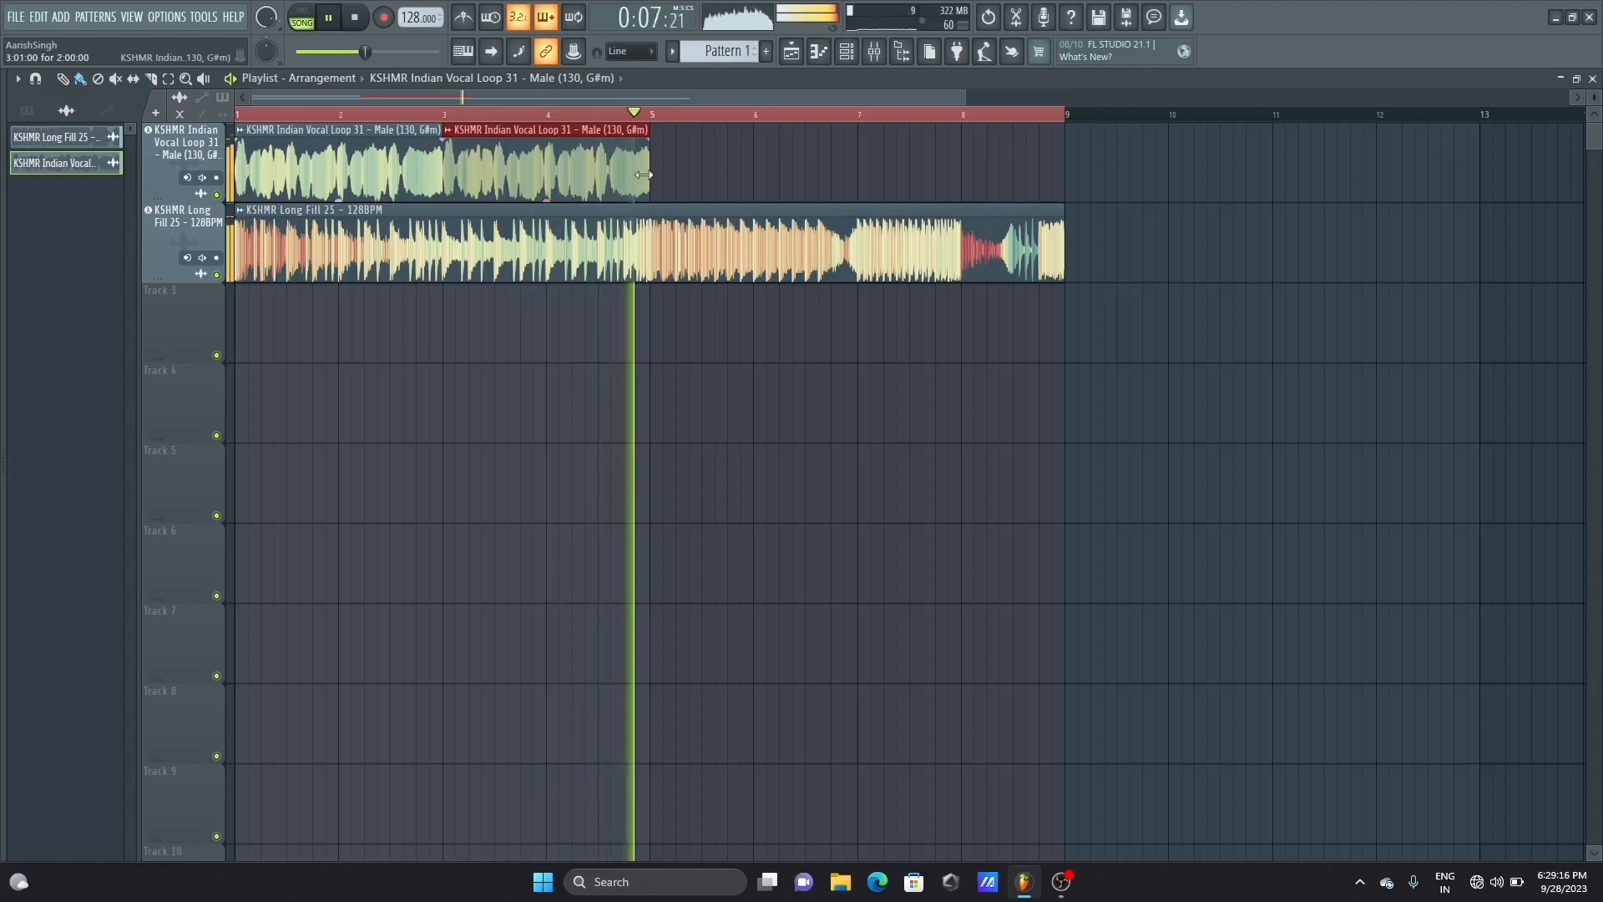
key("space")
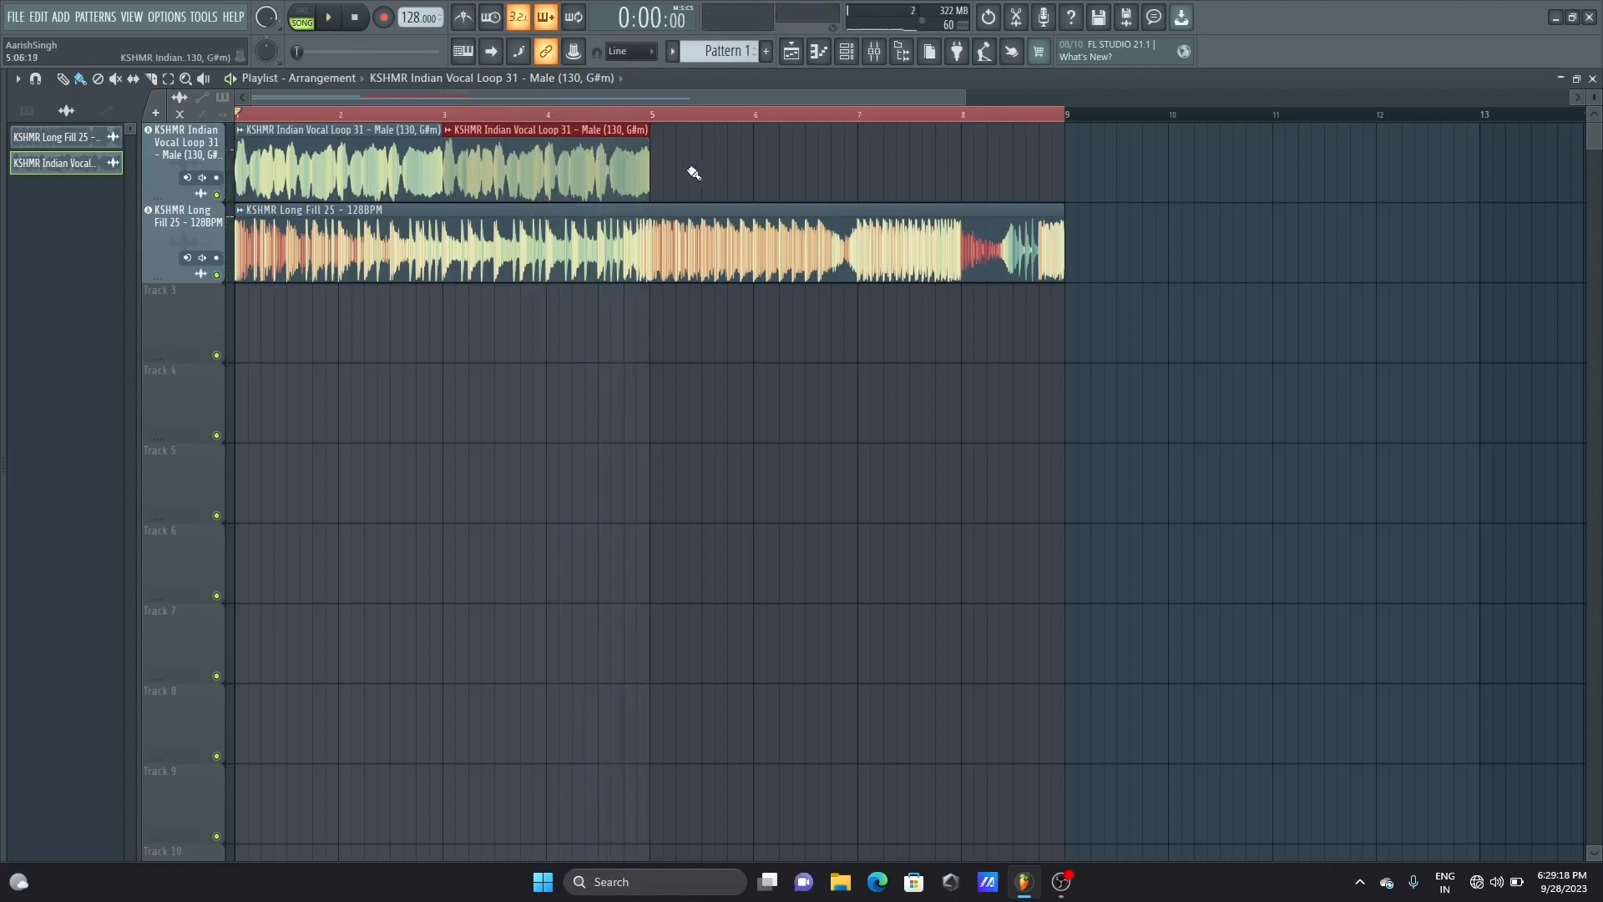
Add a one-beat copy of the vocal loop at bar 5 with the snap set to Beat, and preview it from mid-bar 4
key("ctrl+b")
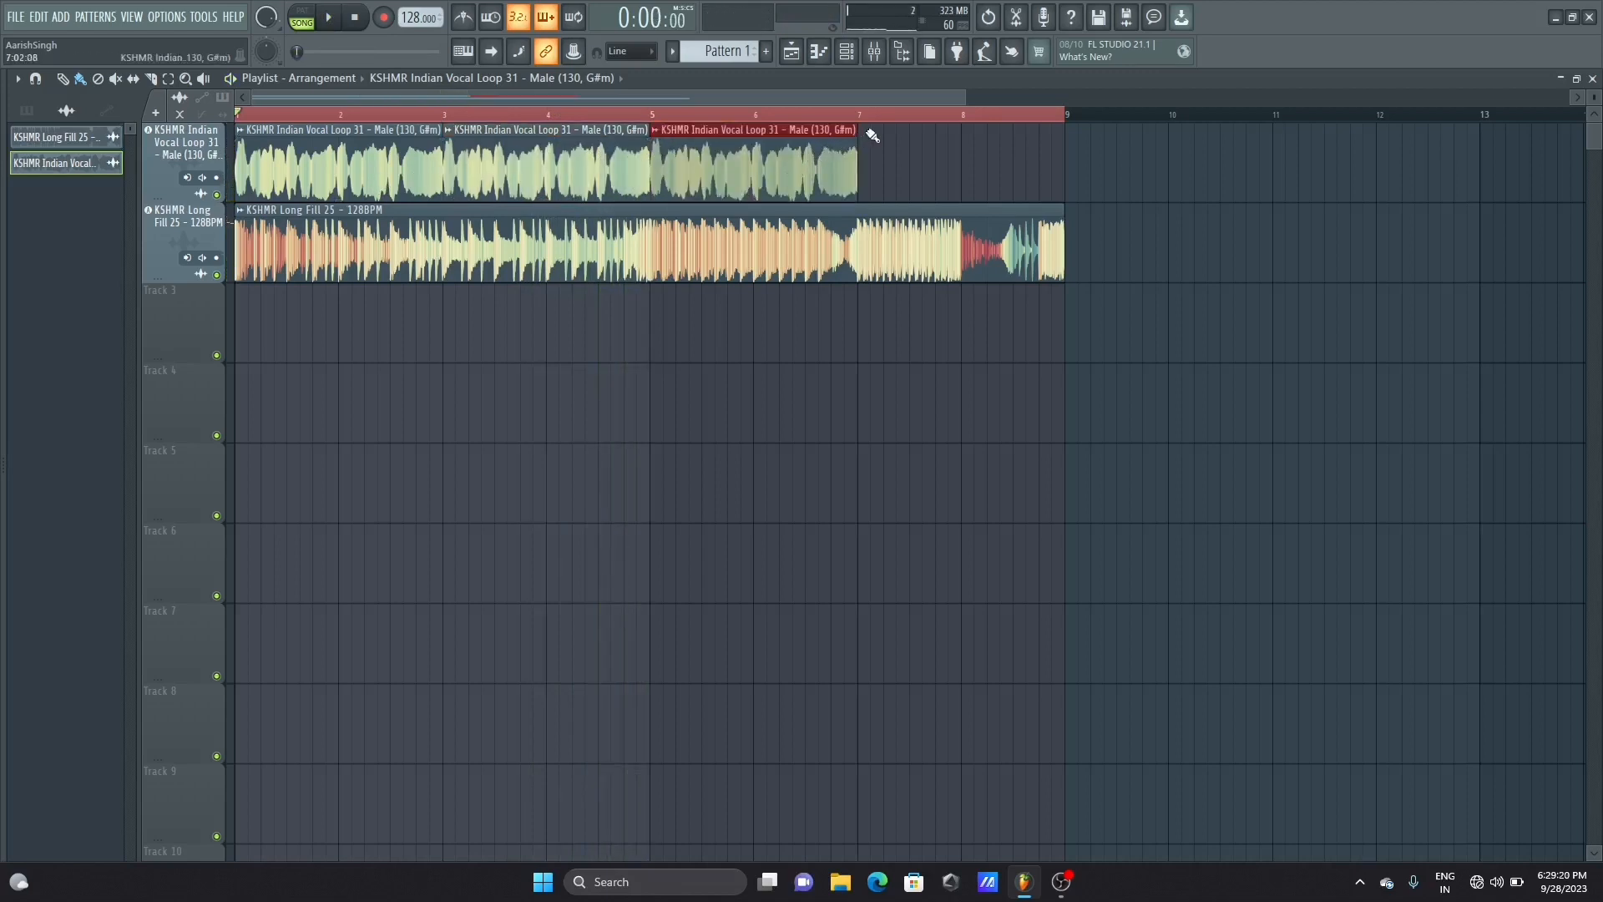
left_click_drag(967, 97, 786, 94)
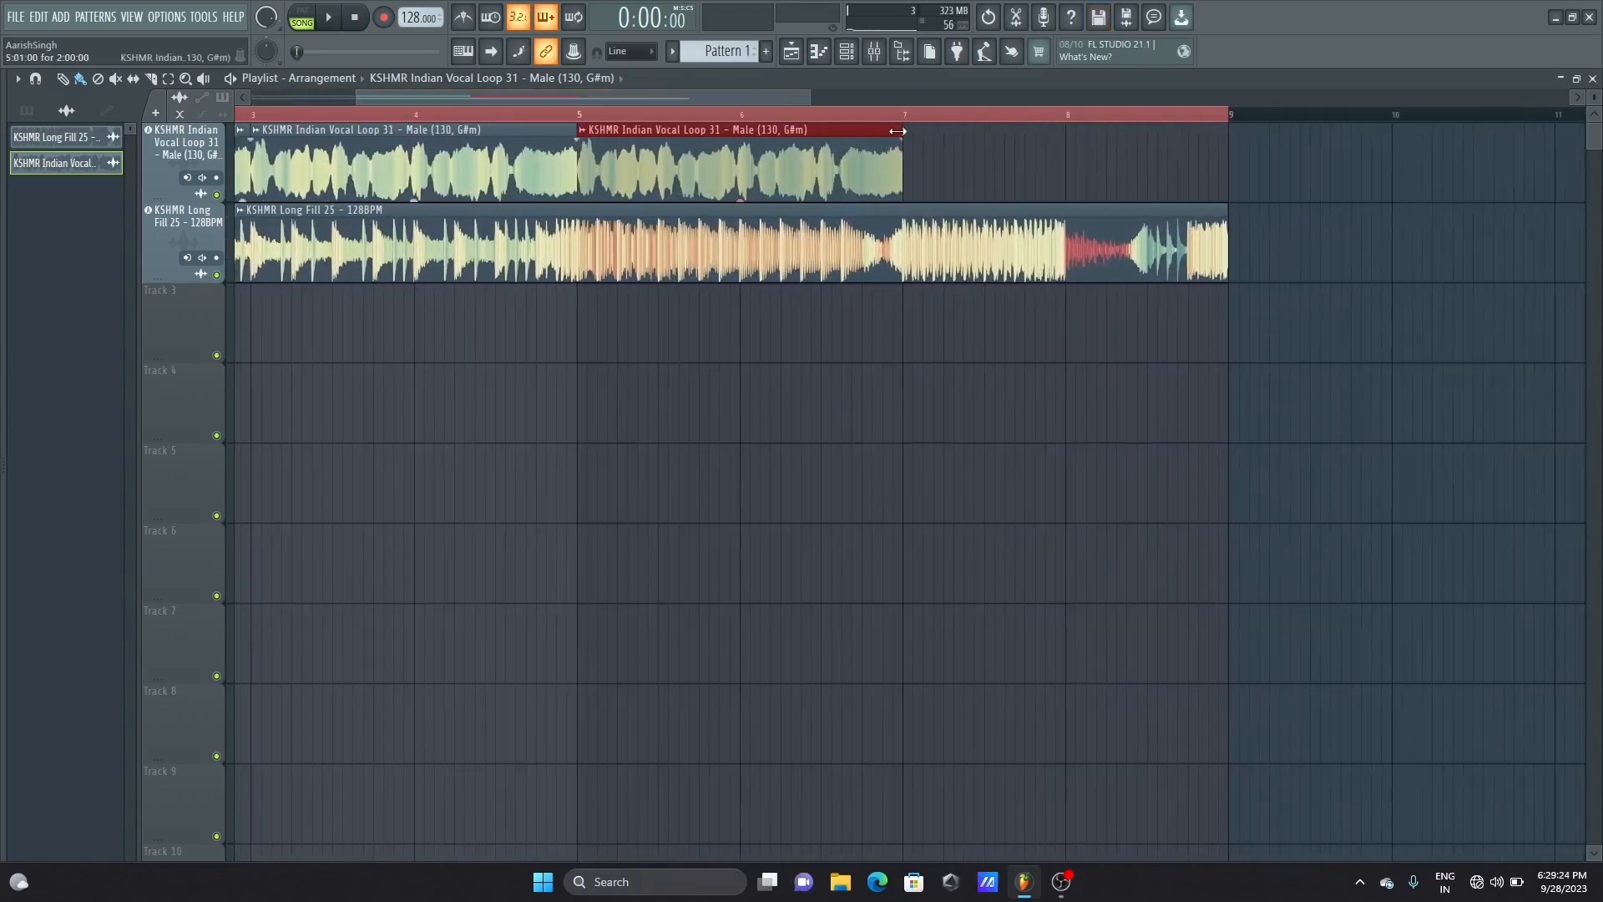
left_click_drag(897, 131, 616, 158)
left_click(641, 51)
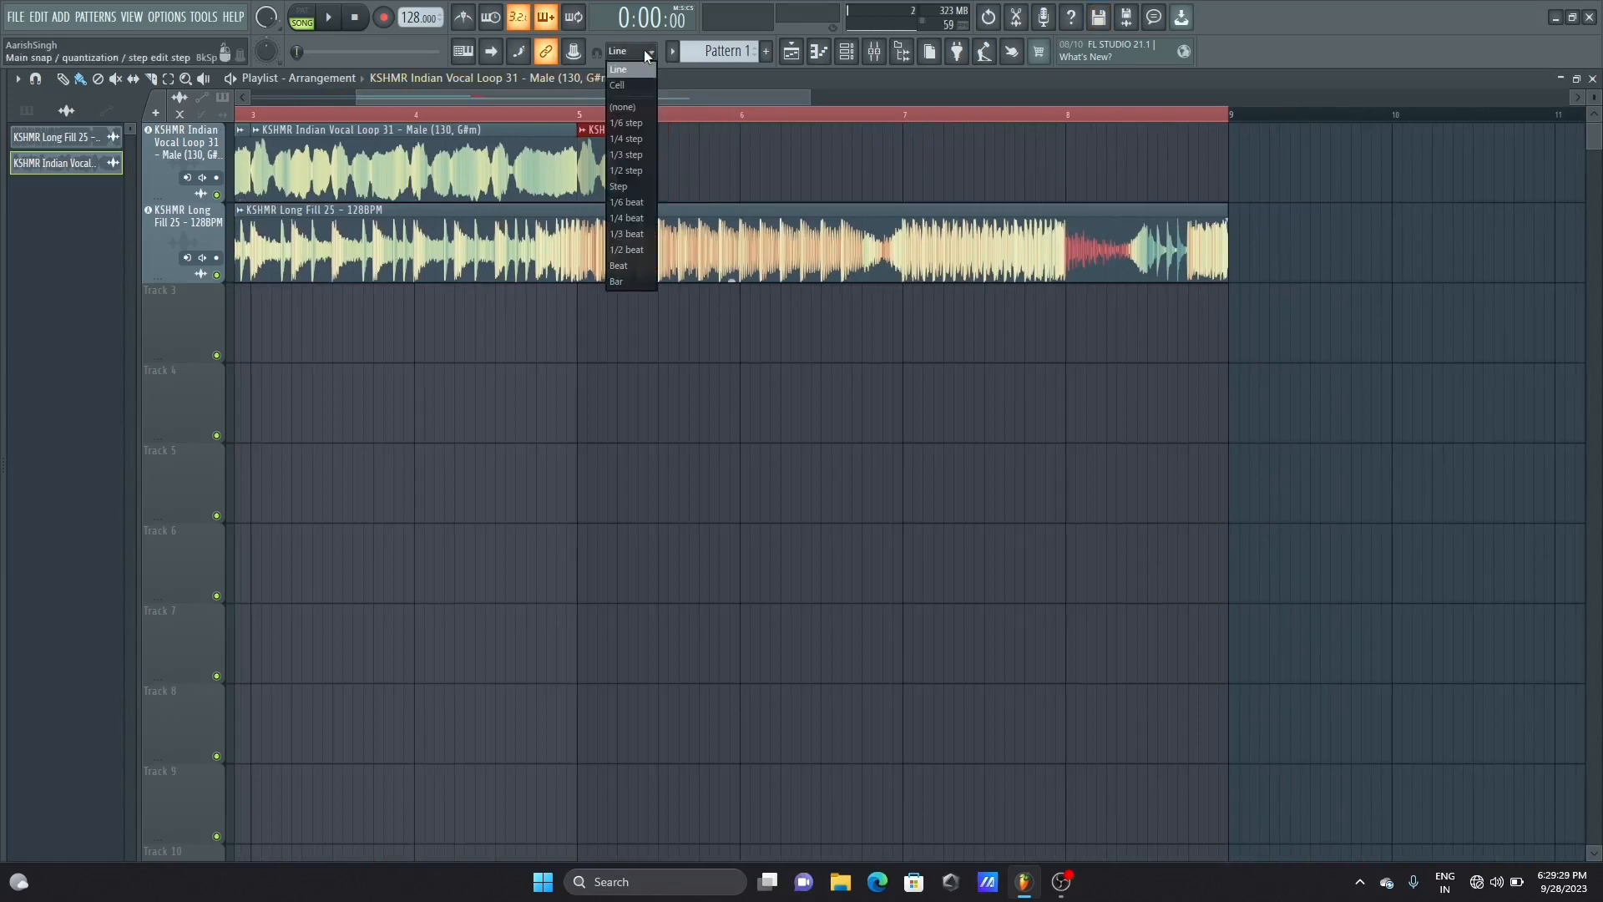
left_click(624, 266)
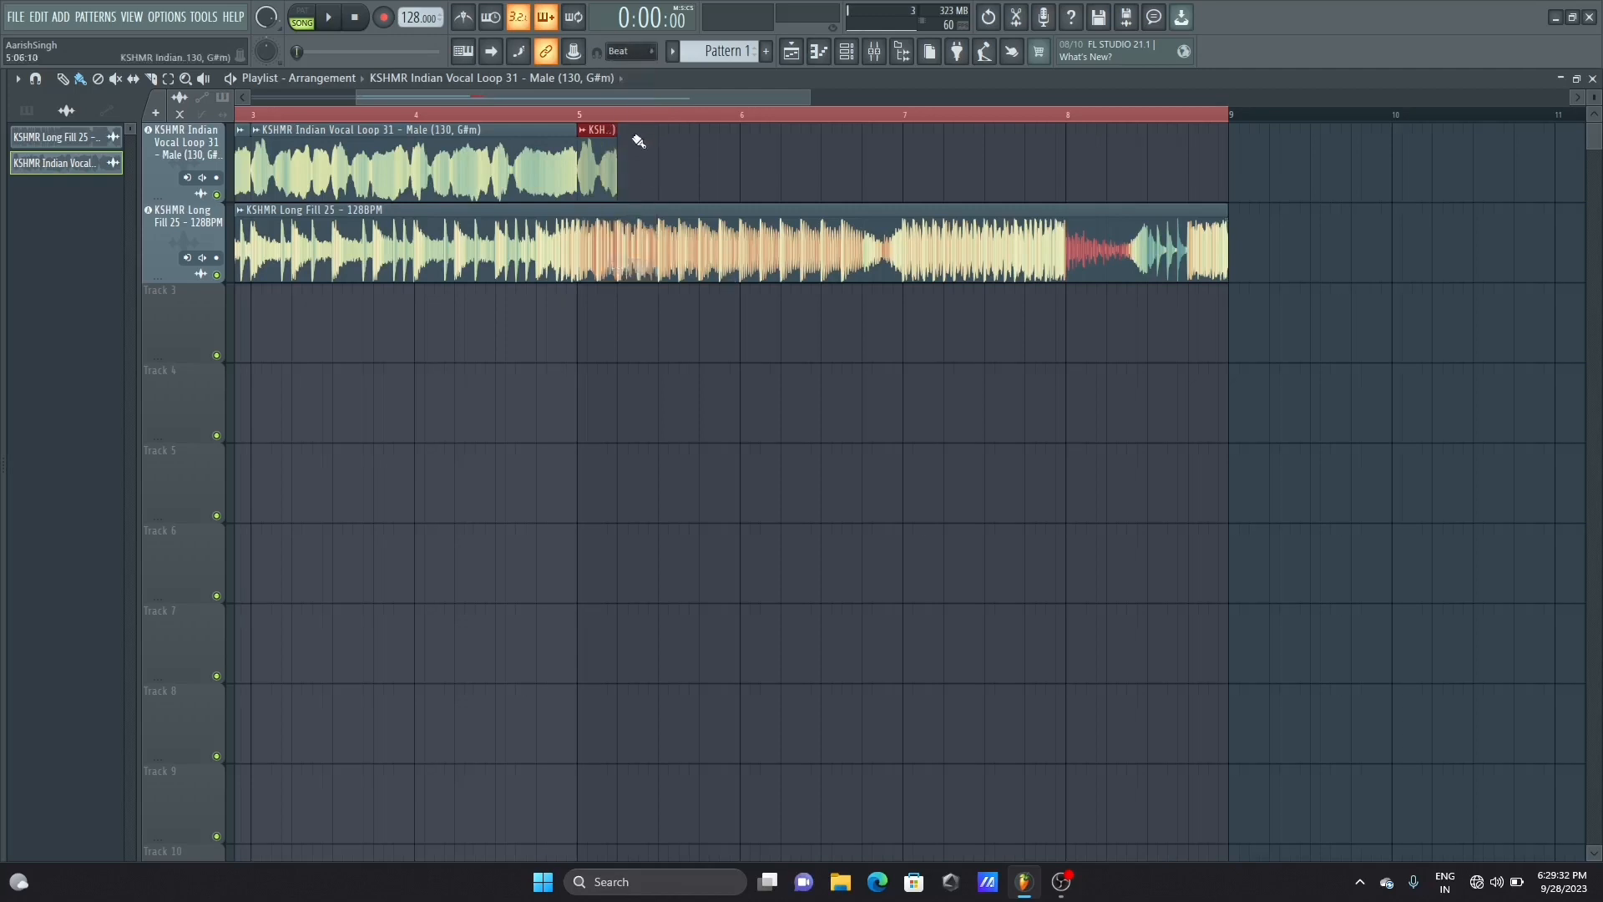
left_click_drag(663, 97, 539, 88)
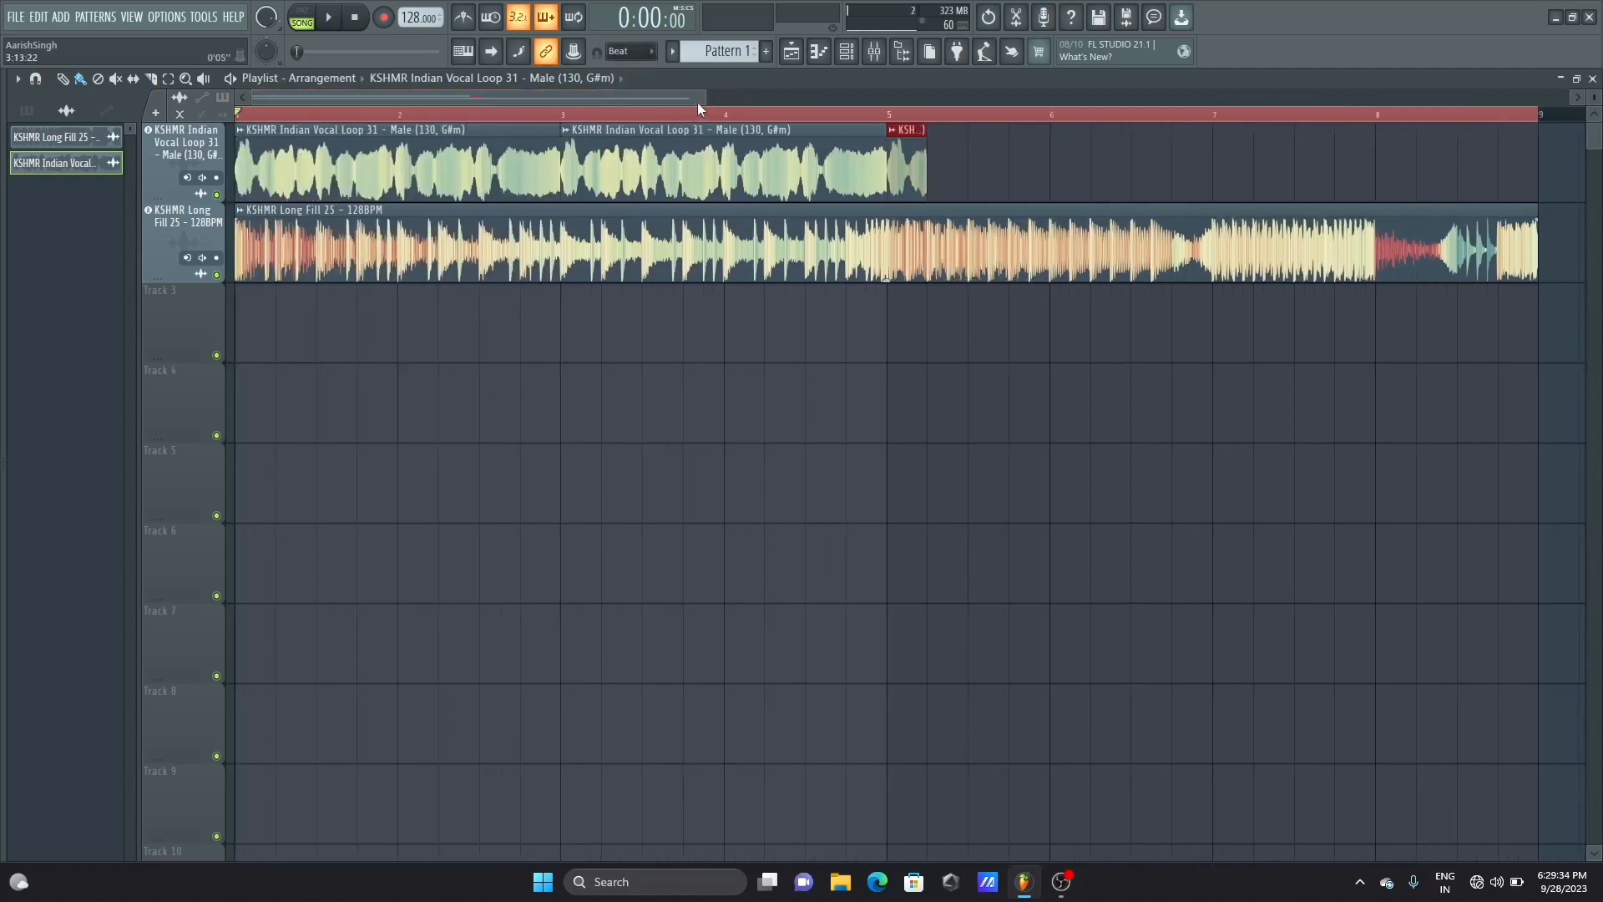
left_click_drag(701, 98, 867, 97)
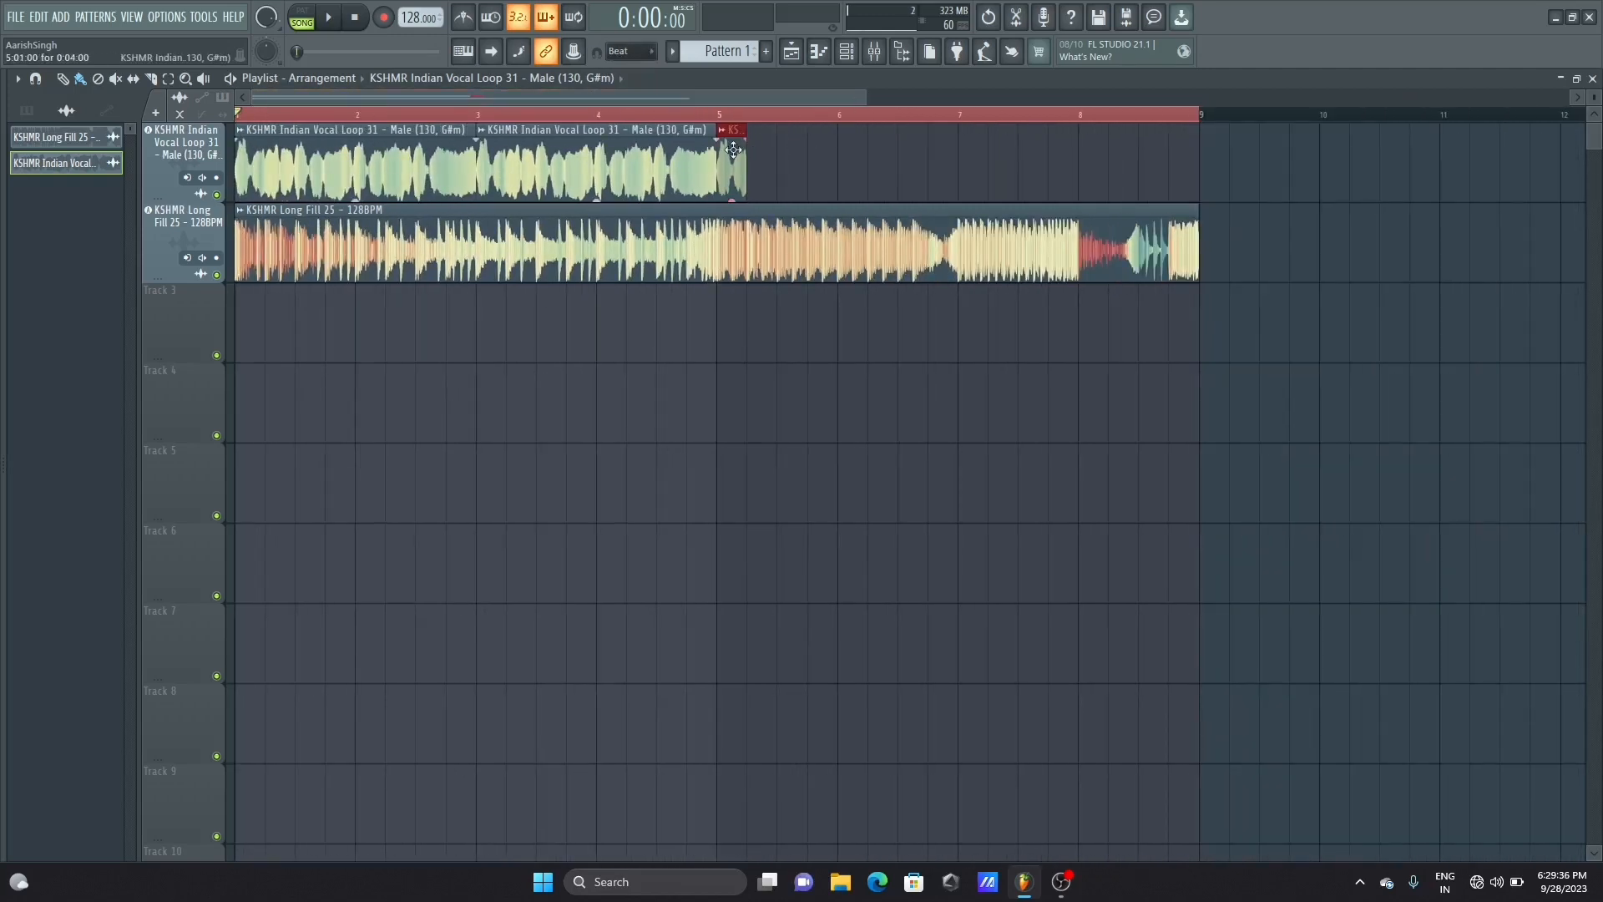
left_click(672, 116)
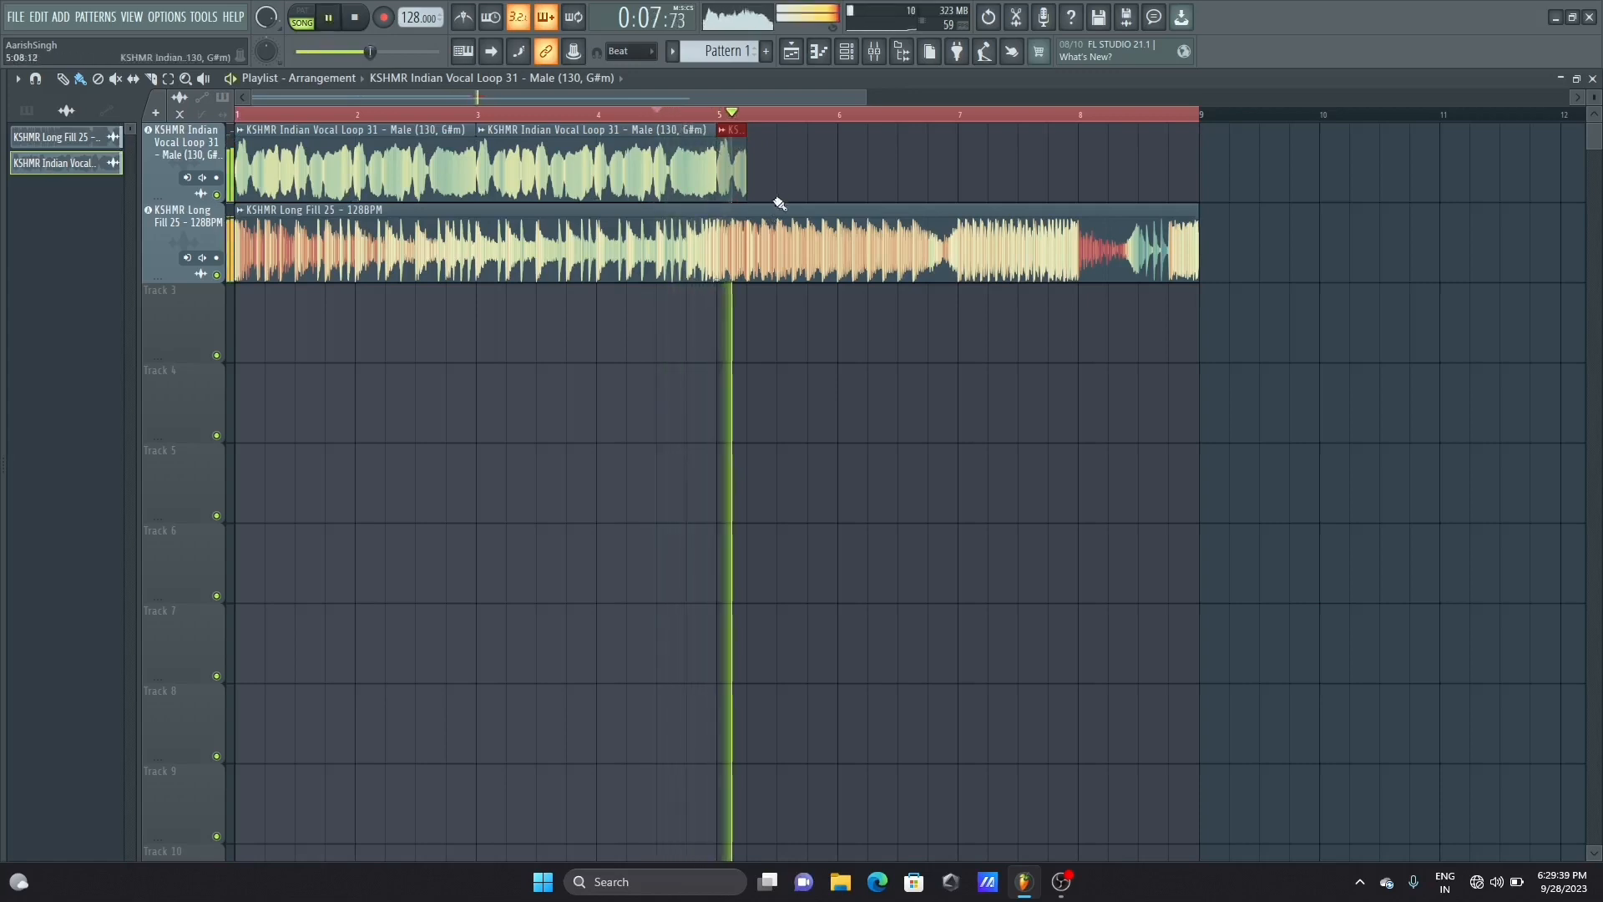
key("space")
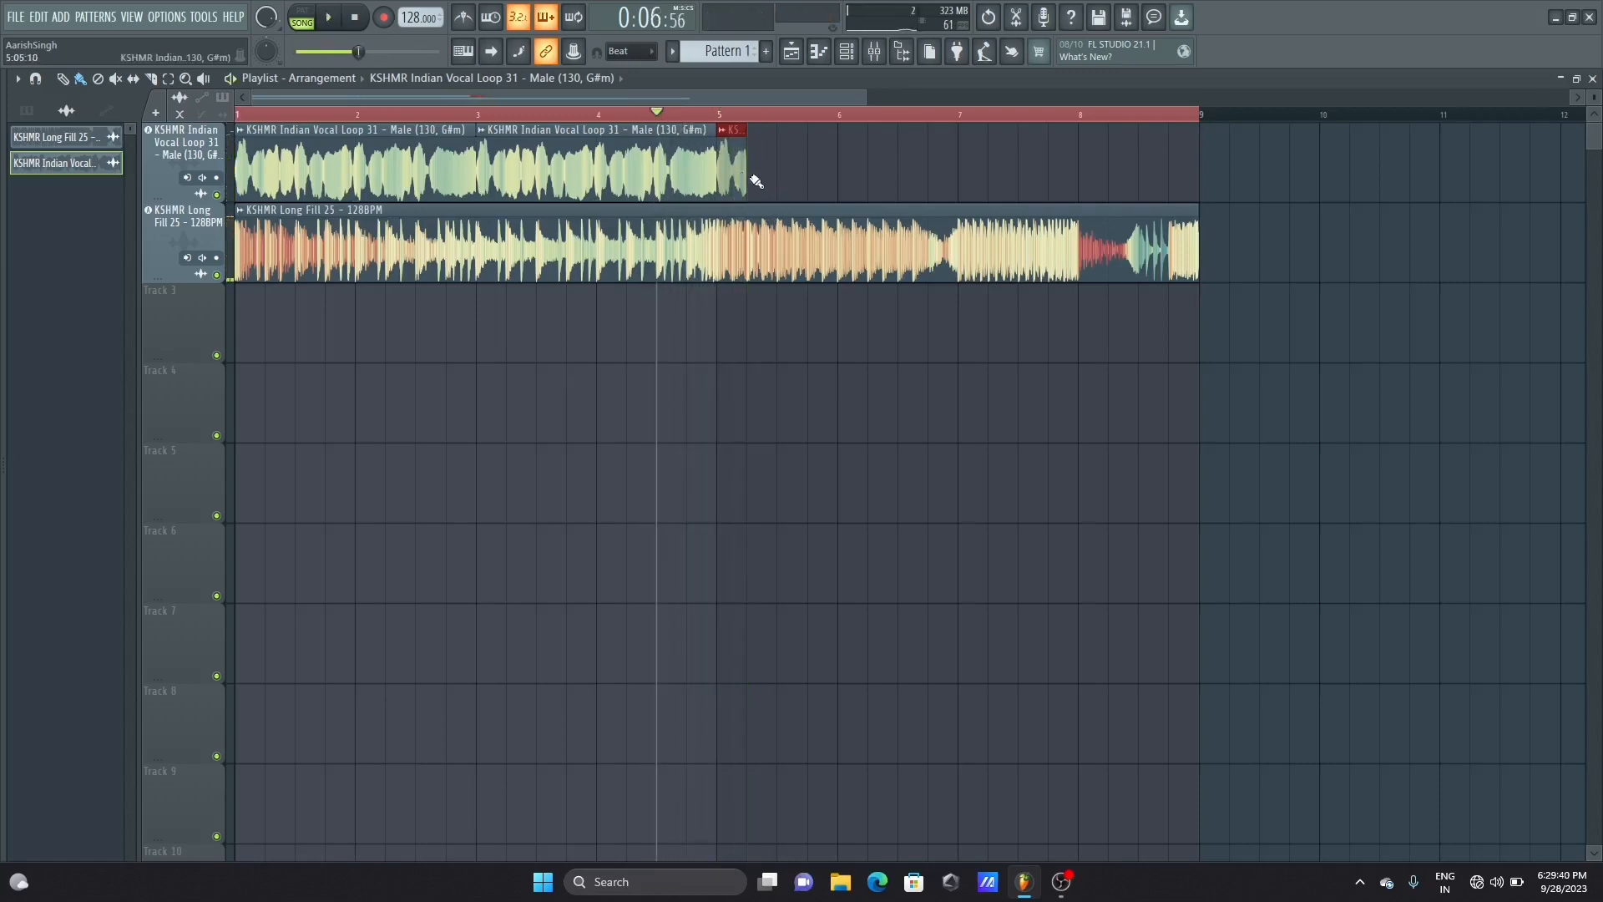
Repeat the one-beat vocal clip on every beat up to bar 7 and preview the build-up
left_click_drag(744, 177, 818, 182)
key("space")
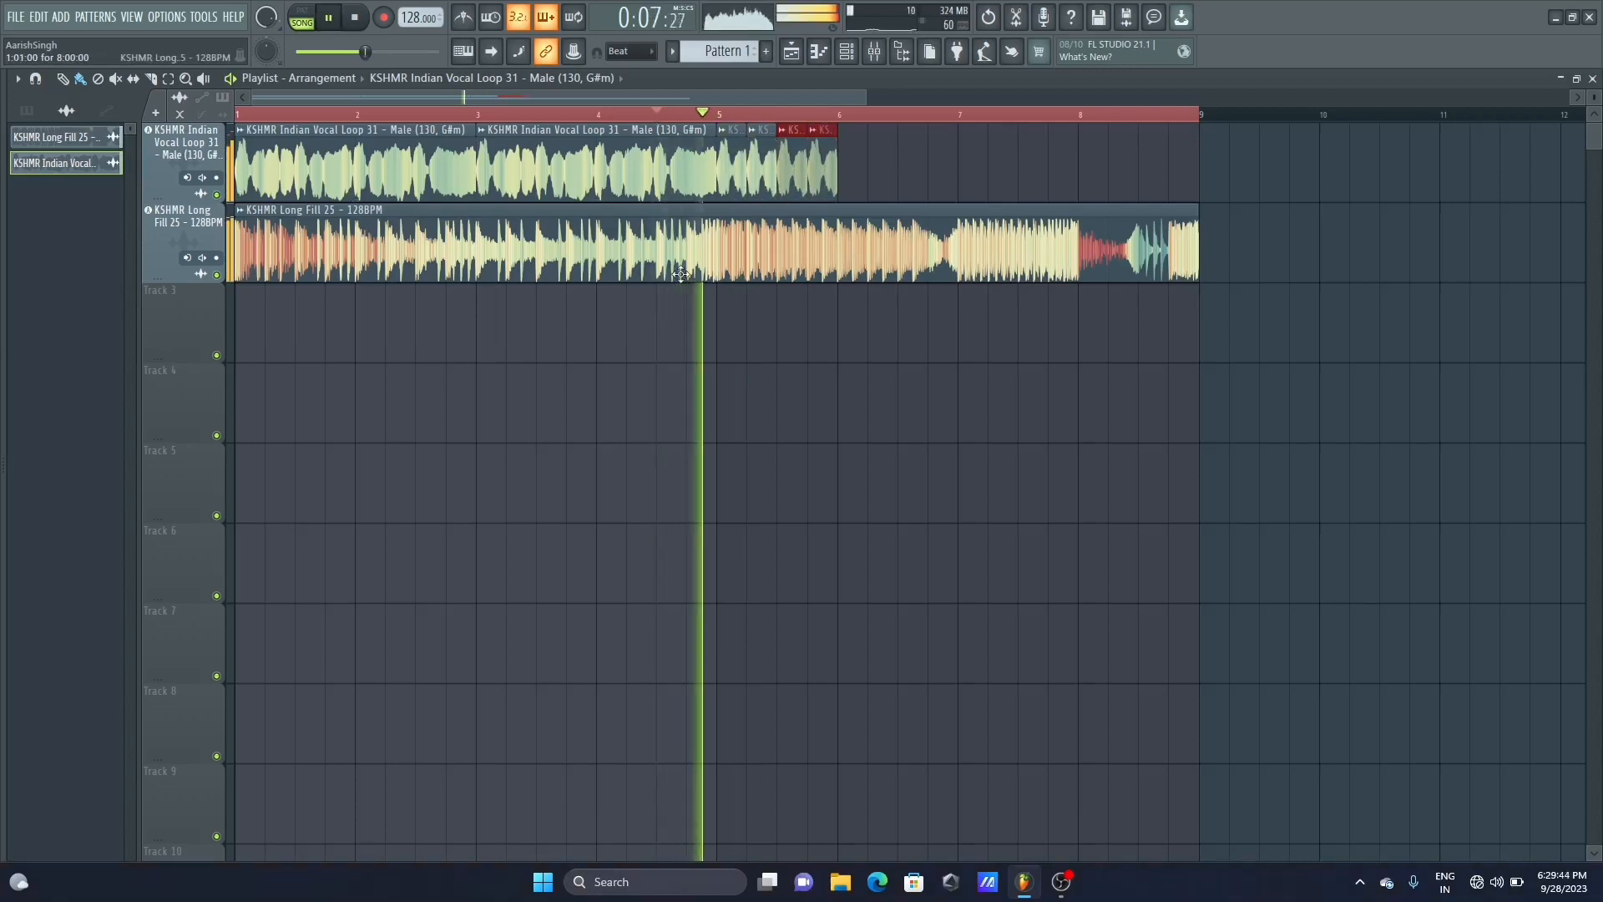
key("space")
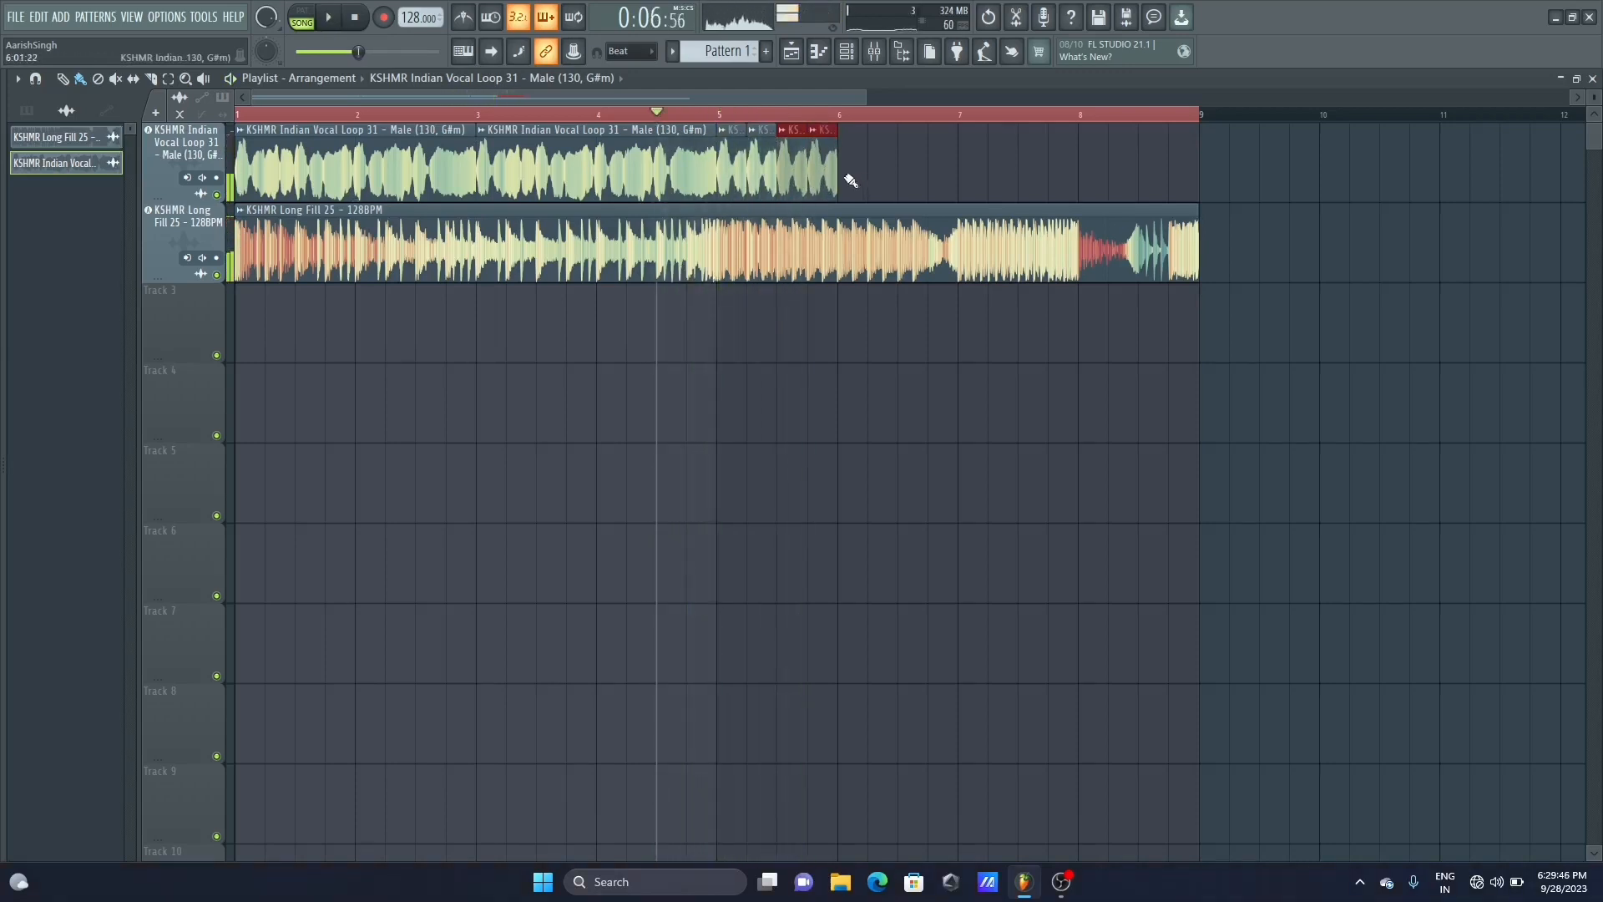
left_click_drag(848, 182, 958, 182)
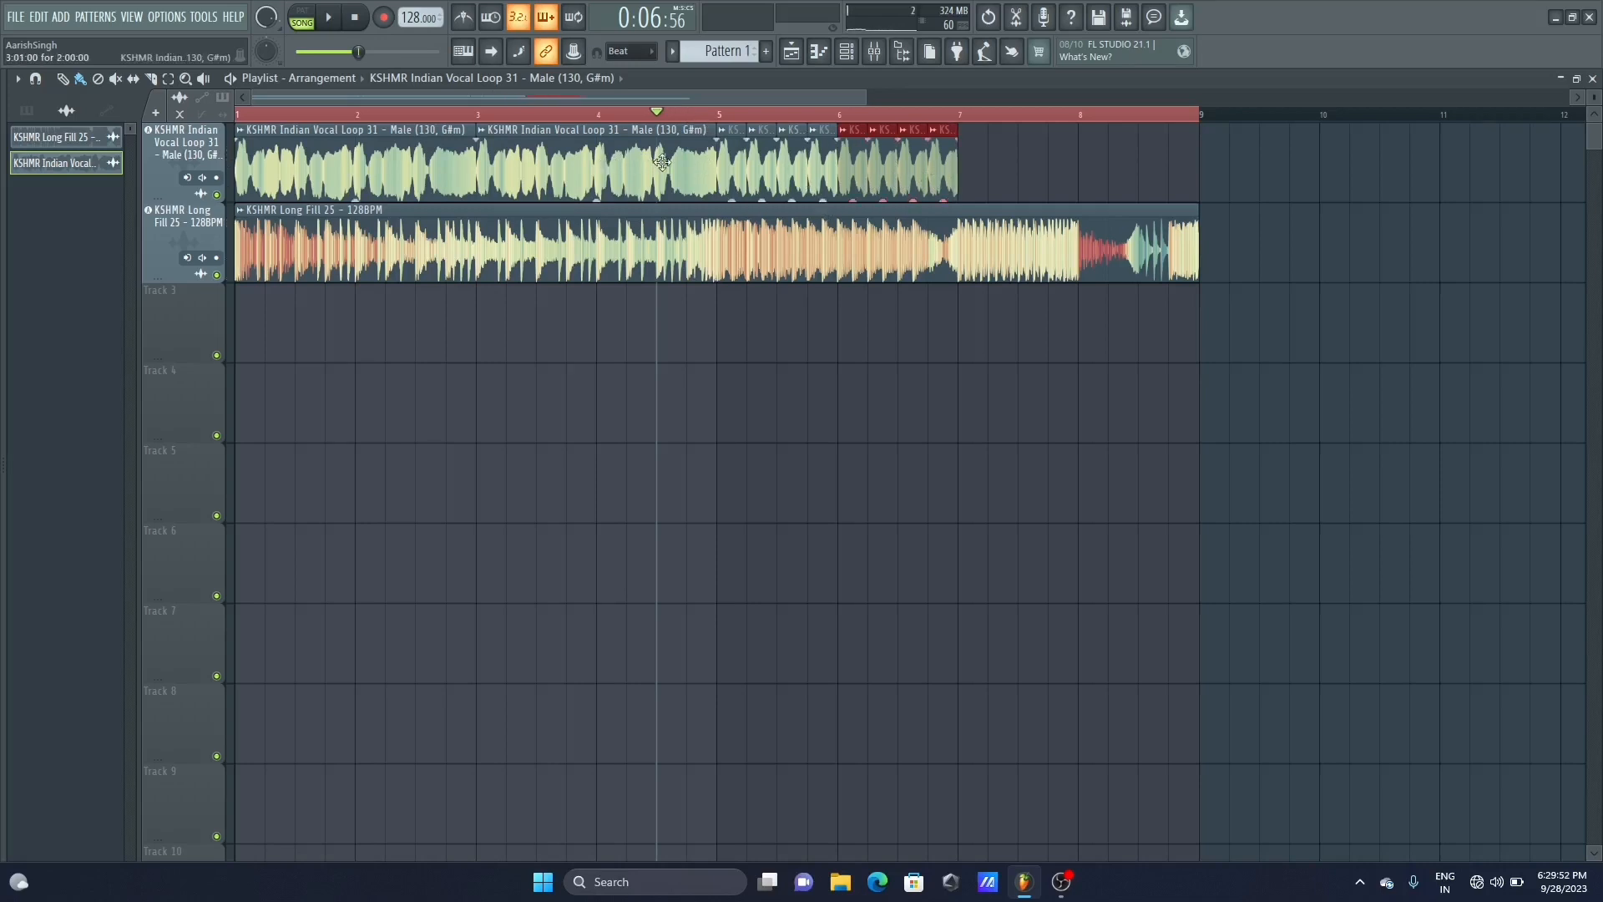
key("space")
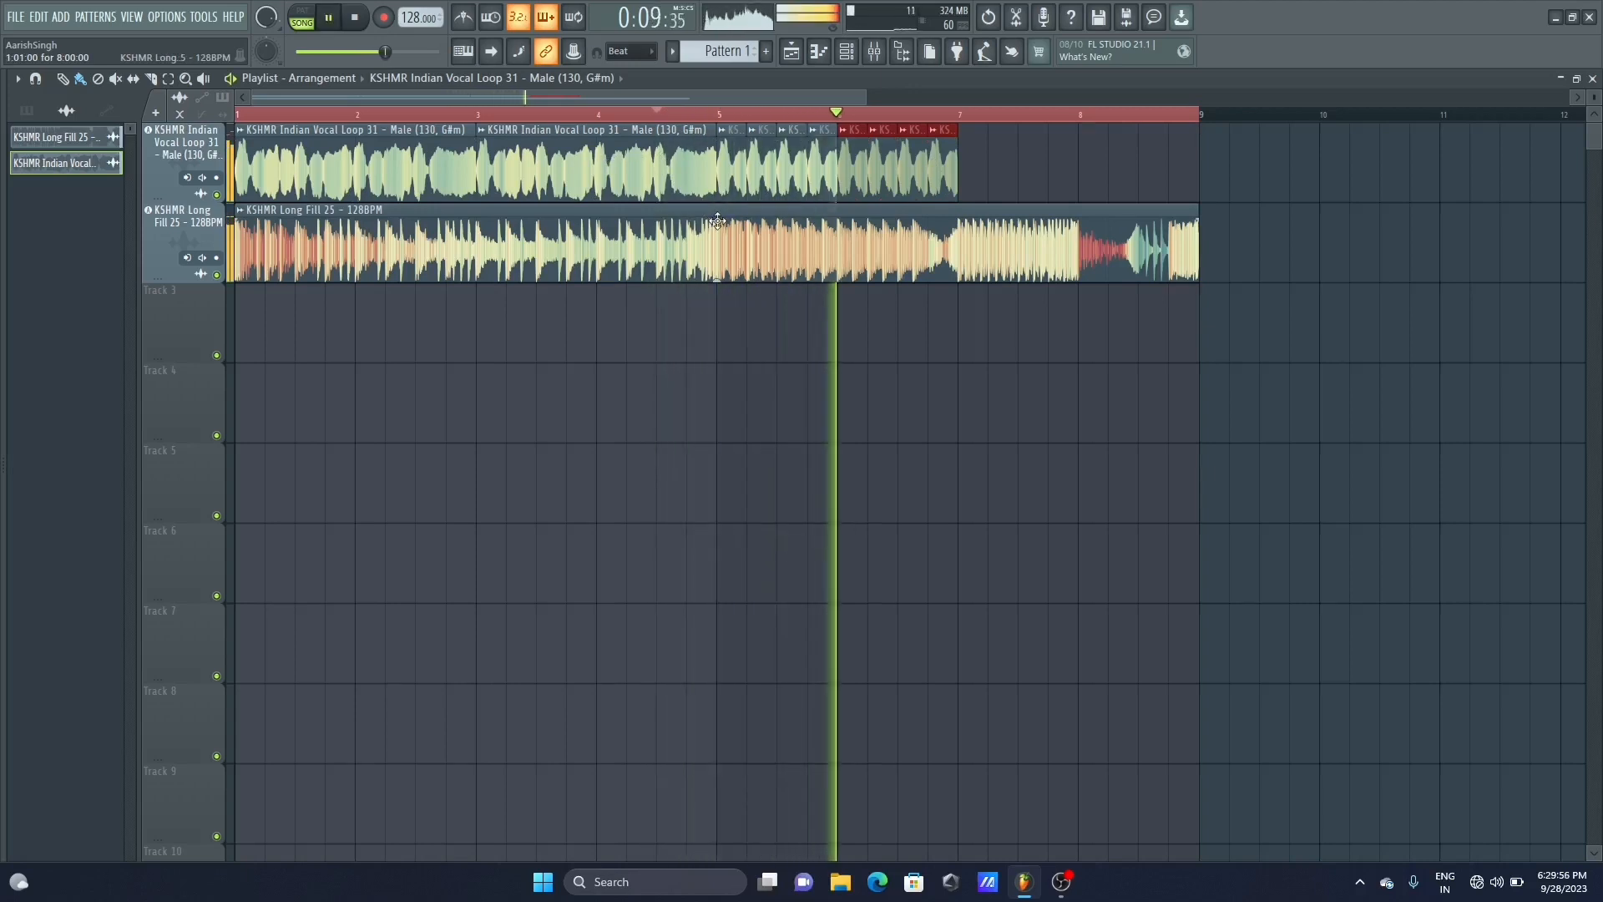
key("space")
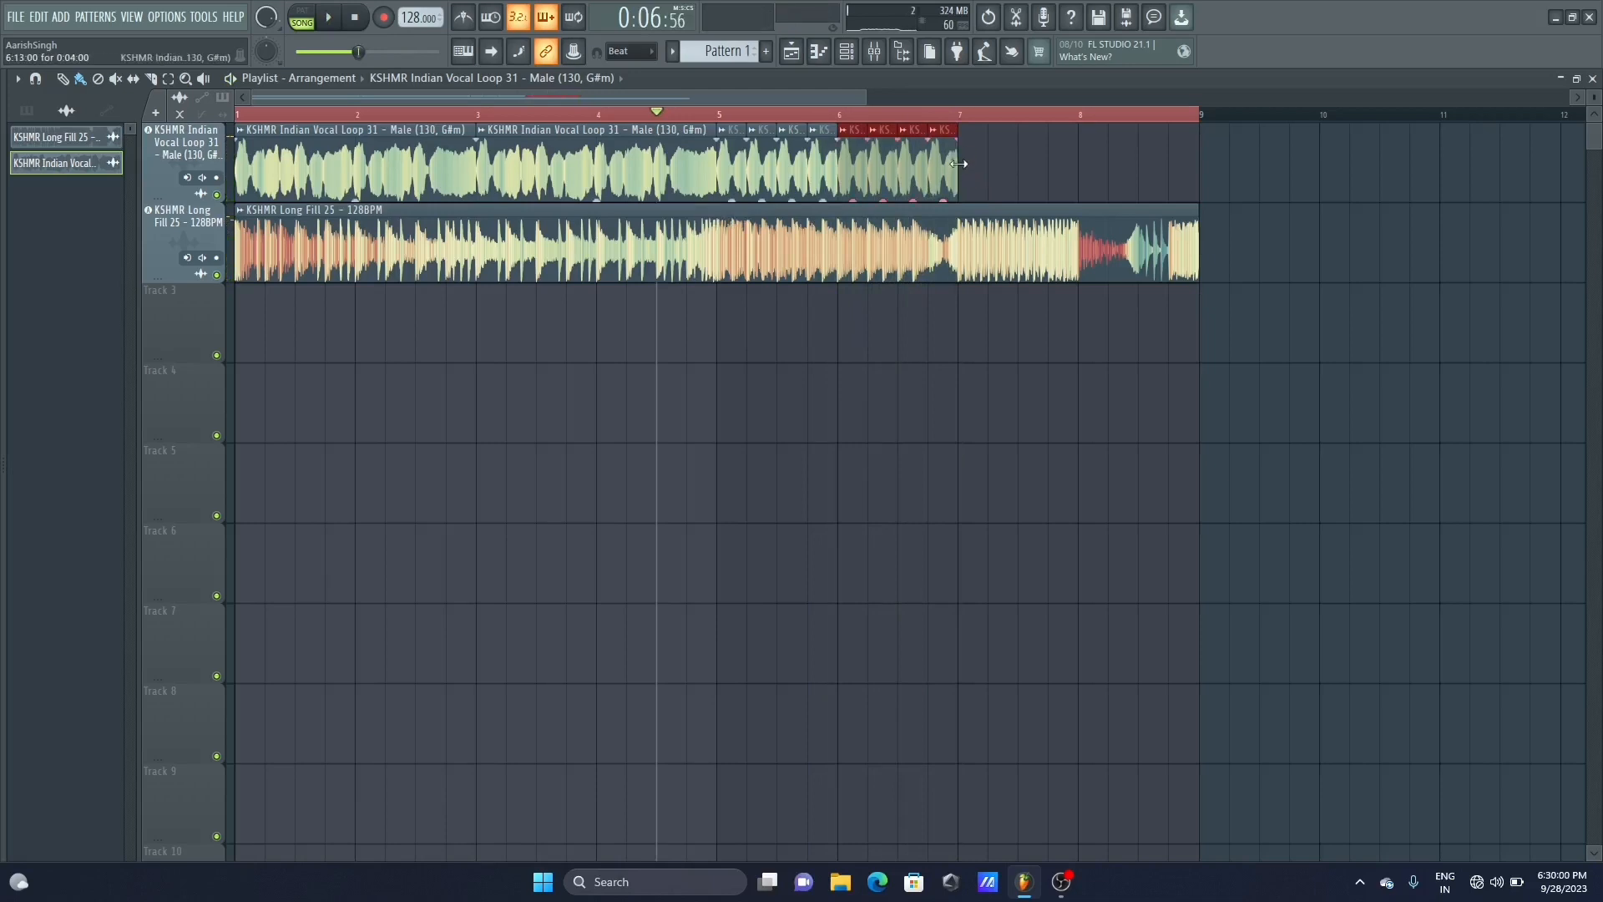
Set the snap to 1/2 beat and fill bar 7 with half-beat repeats of the vocal clip
left_click(616, 50)
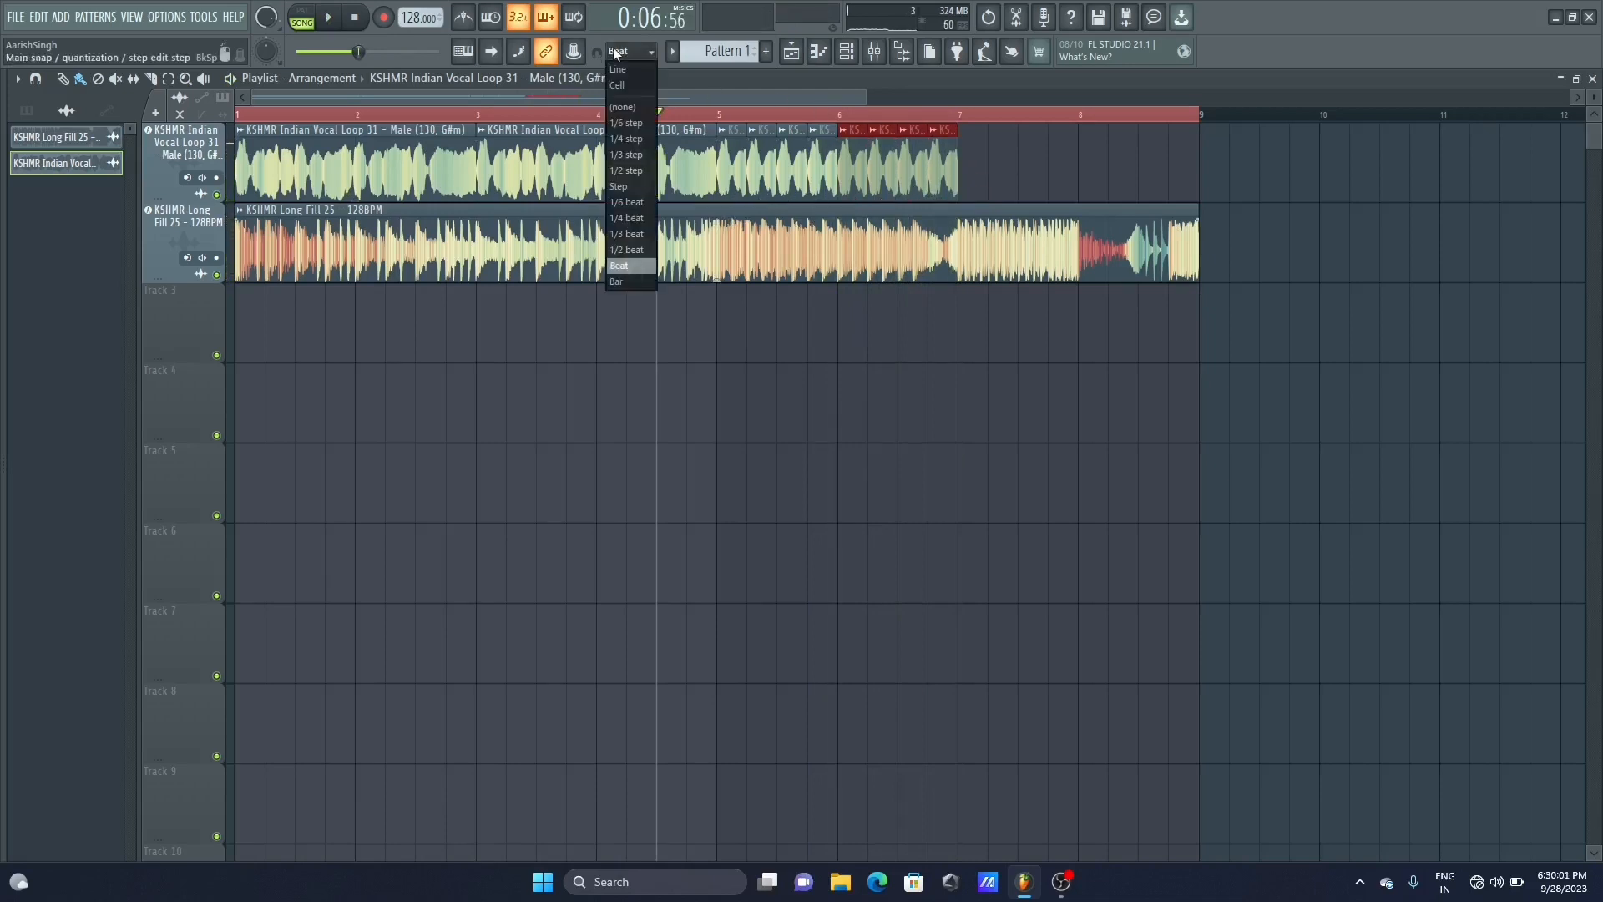
left_click(643, 248)
left_click(960, 162)
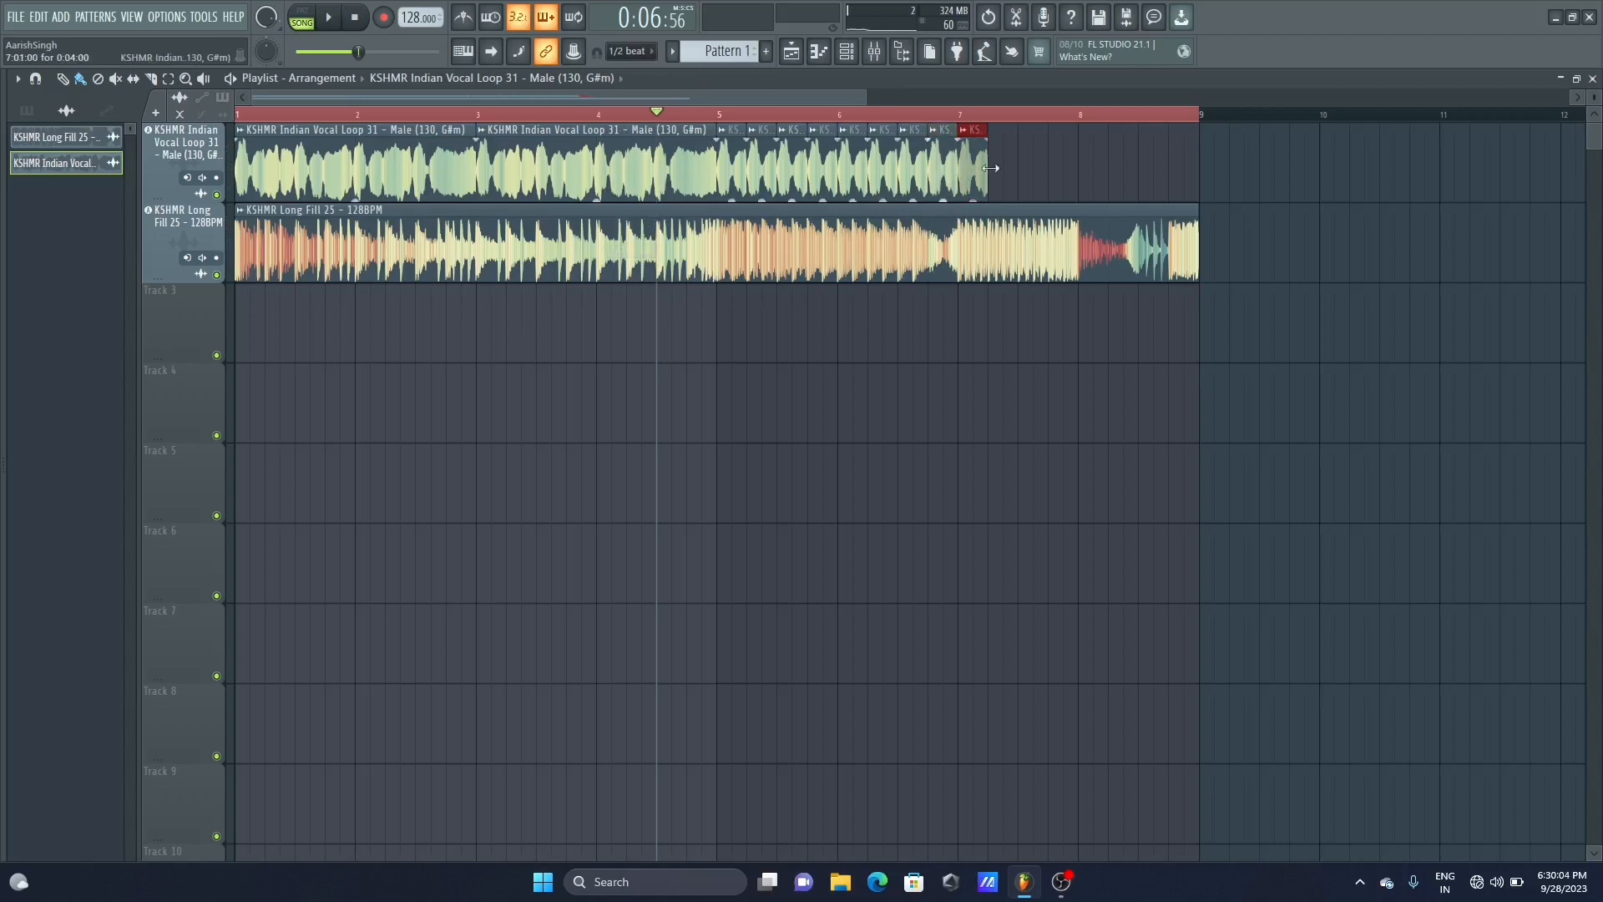
left_click_drag(989, 138, 970, 140)
key("ctrl+b")
key("ctrl+b")
key("ctrl+b")
key("ctrl+b")
key("ctrl+b")
key("ctrl+b")
key("ctrl+b")
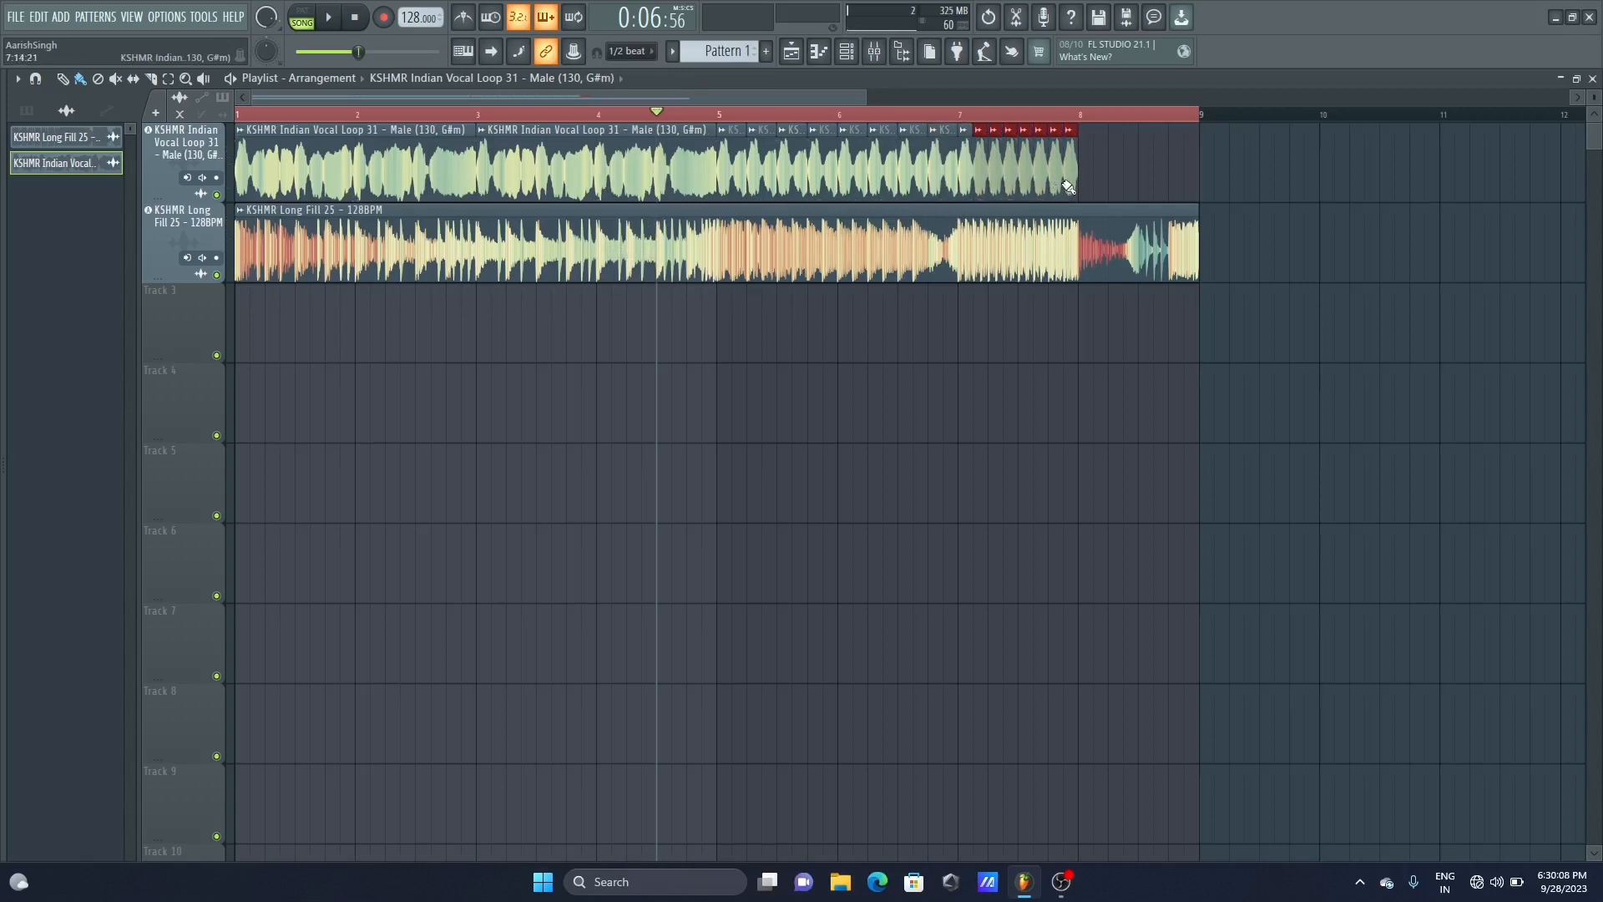
Play the vocal build-up from bar 5
left_click(720, 115)
key("space")
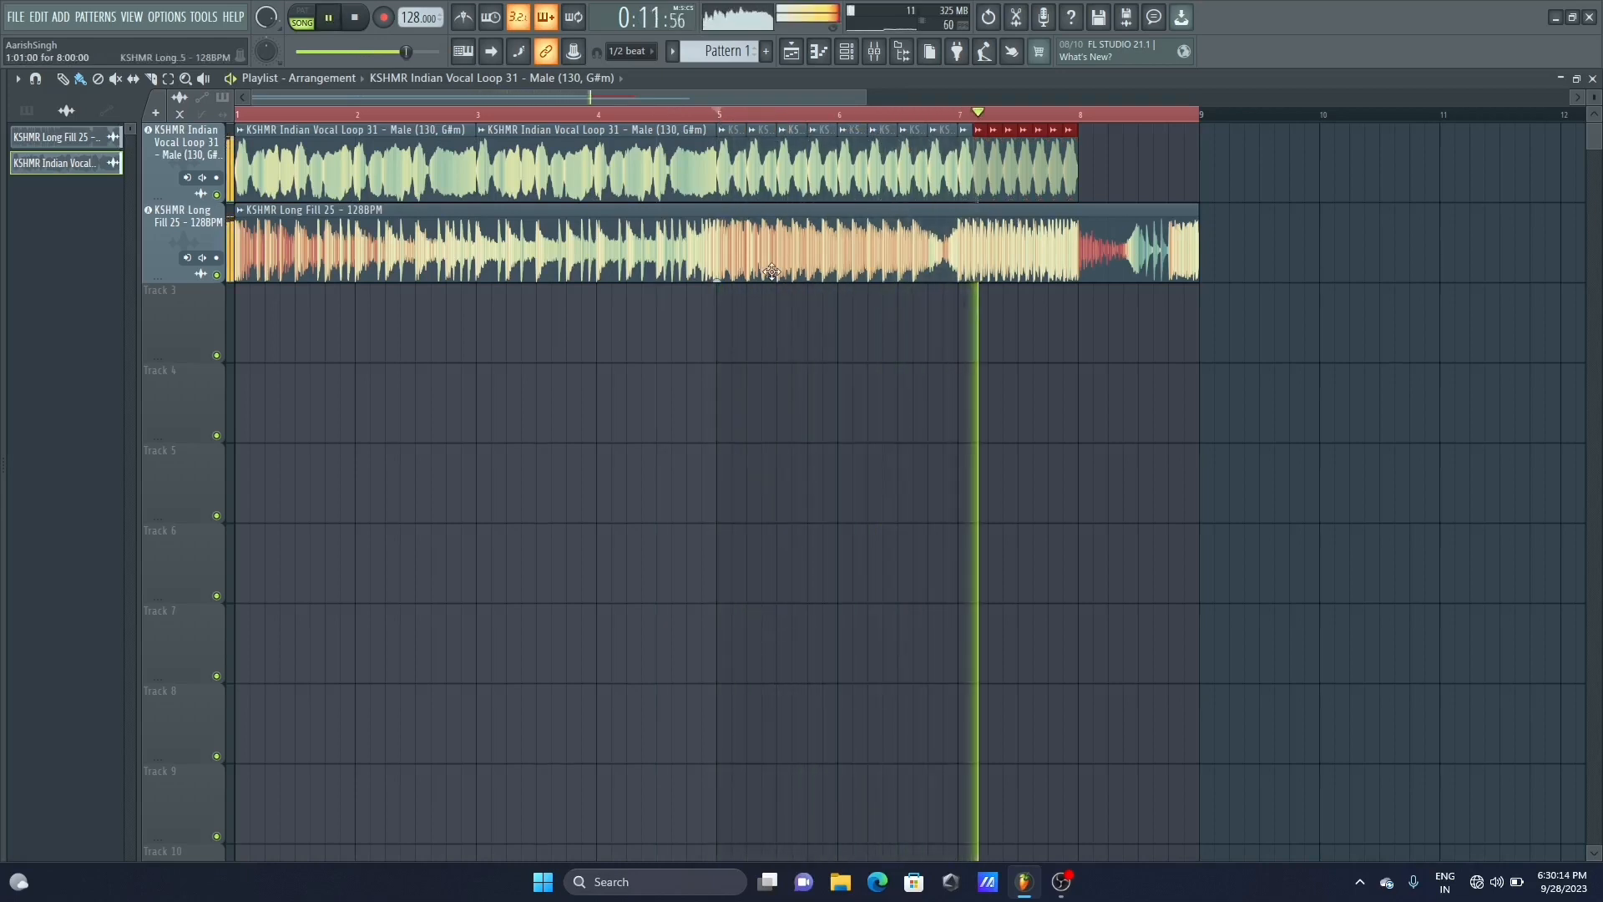
key("space")
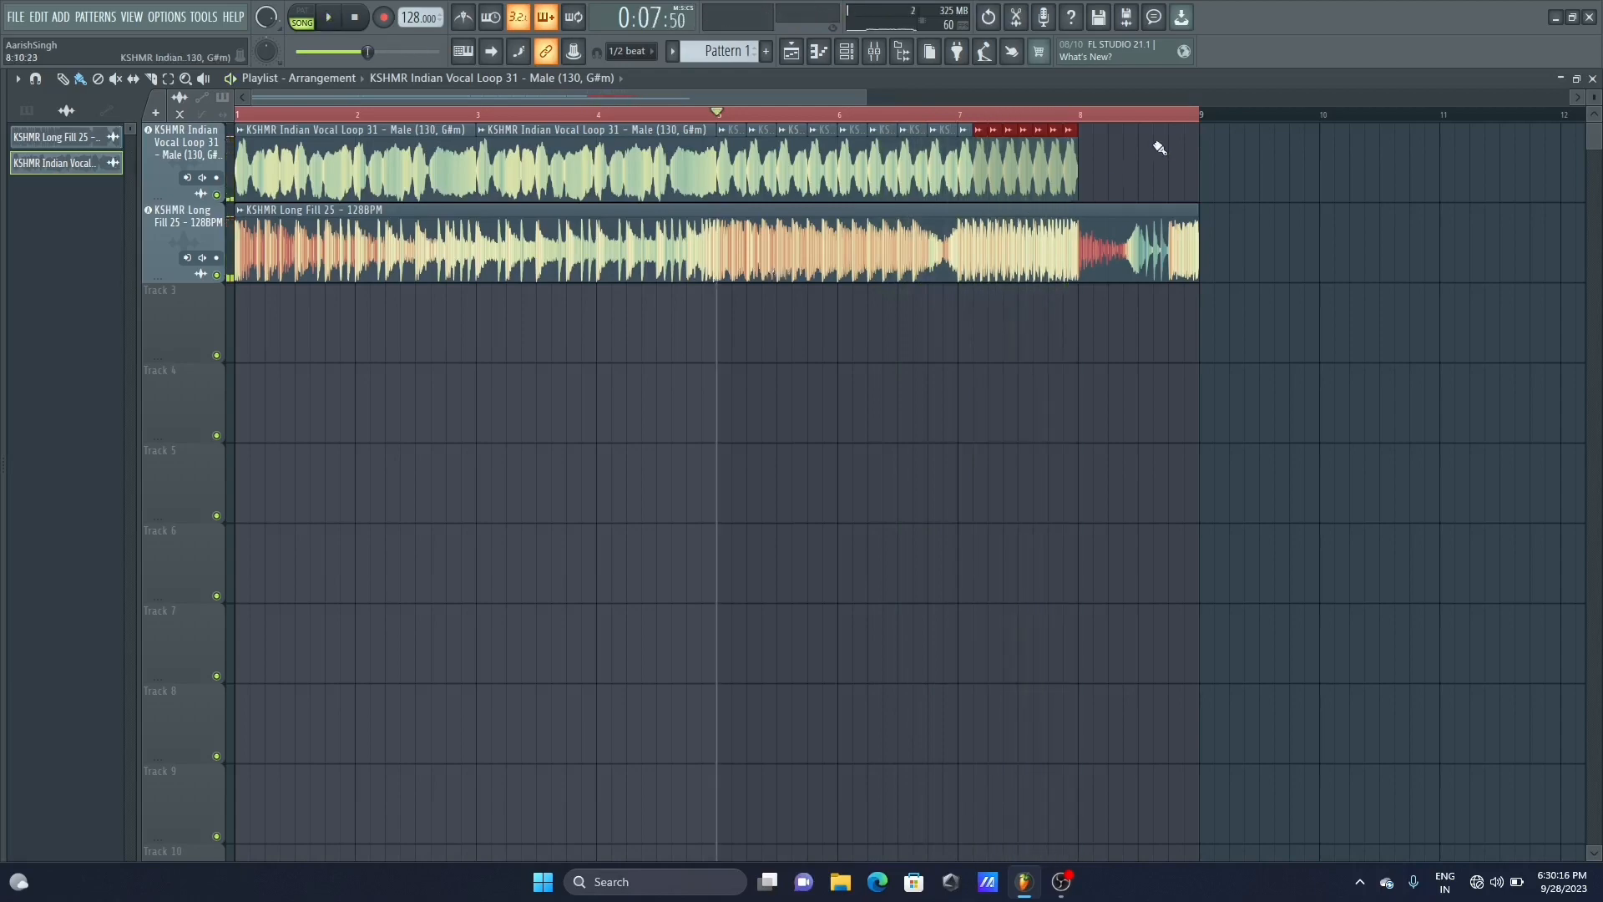
Set the snap to 1/4 beat and fill the first half of bar 8 with quarter-beat repeats of the vocal clip
mouse_move(865, 98)
left_mouse_down()
mouse_move(620, 99)
mouse_move(869, 104)
left_mouse_up()
left_click(629, 51)
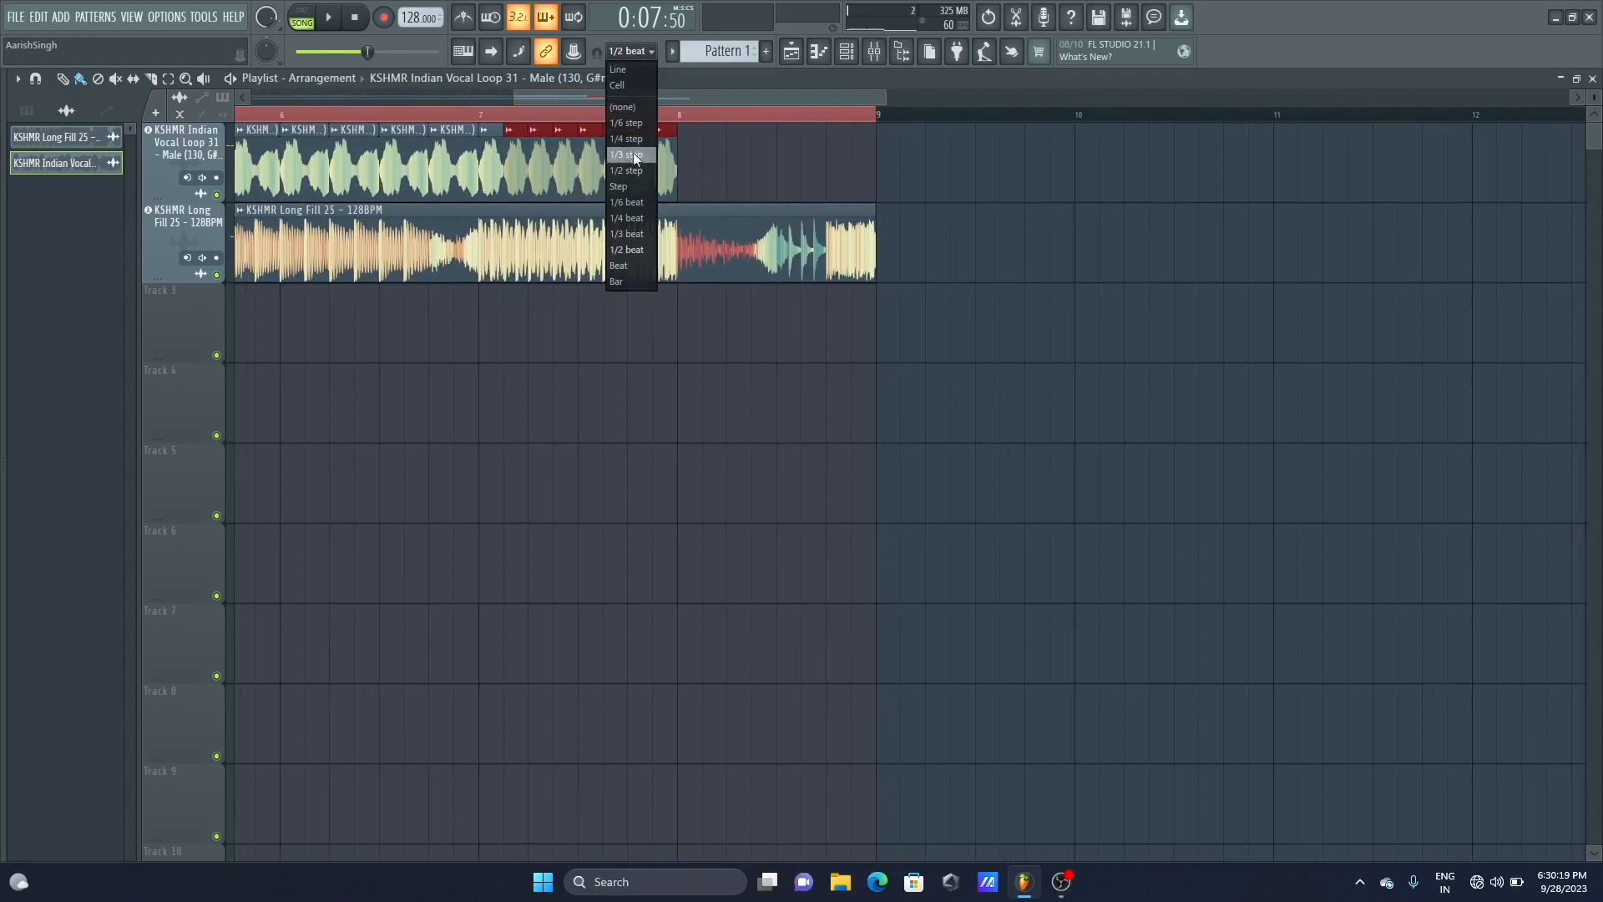
left_click(647, 222)
left_click_drag(673, 187, 702, 185)
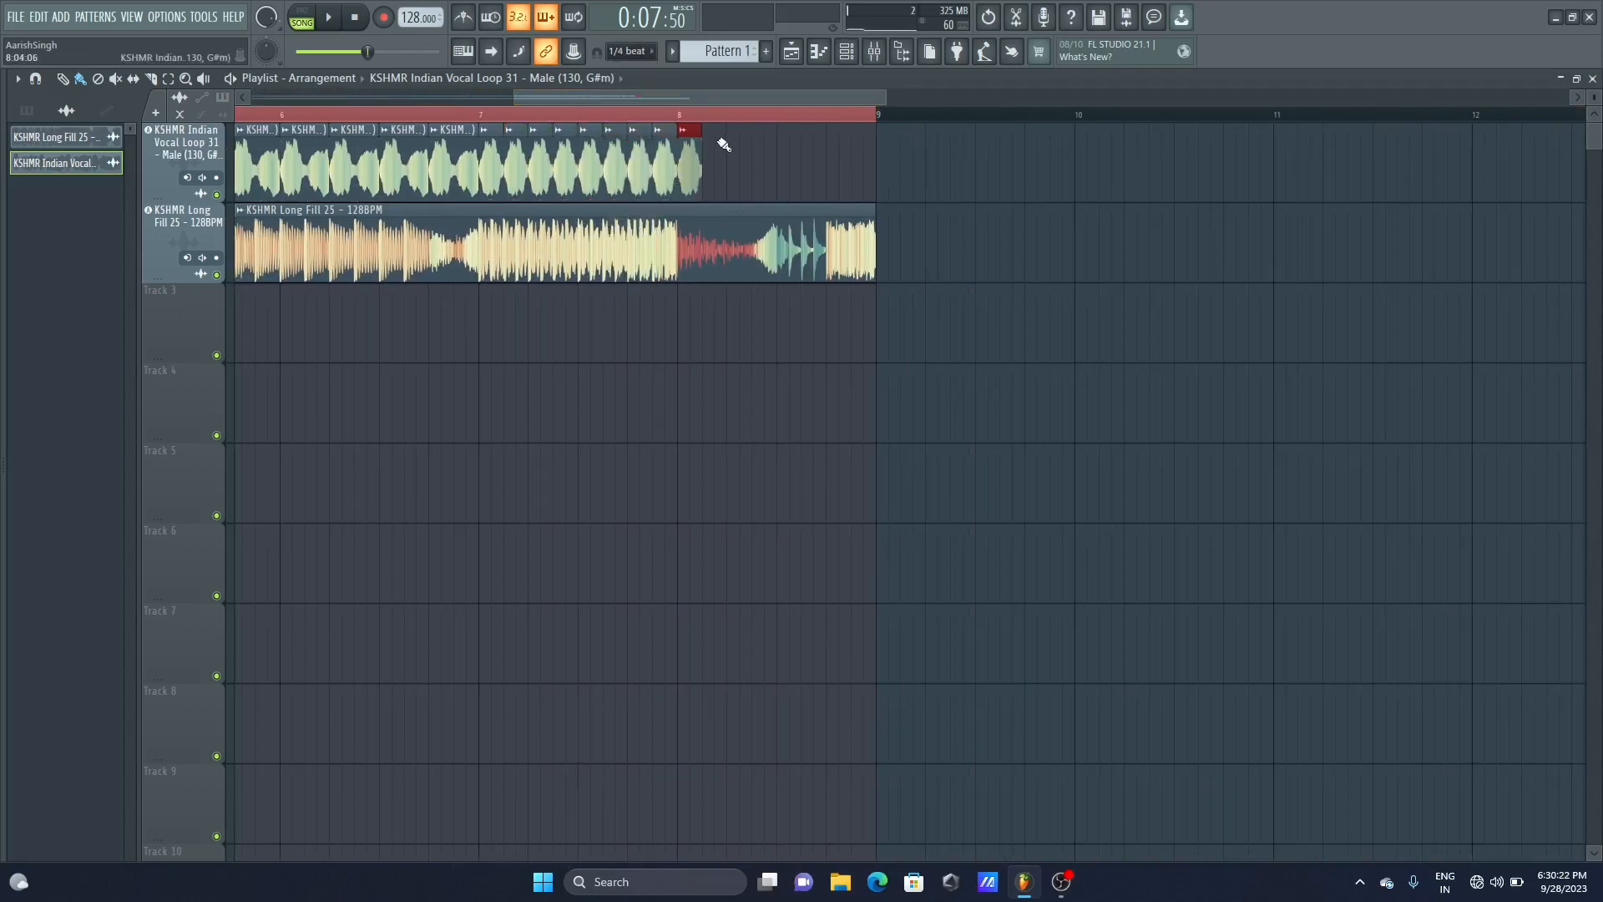
mouse_move(701, 130)
left_mouse_down()
mouse_move(690, 150)
mouse_move(768, 190)
left_mouse_up()
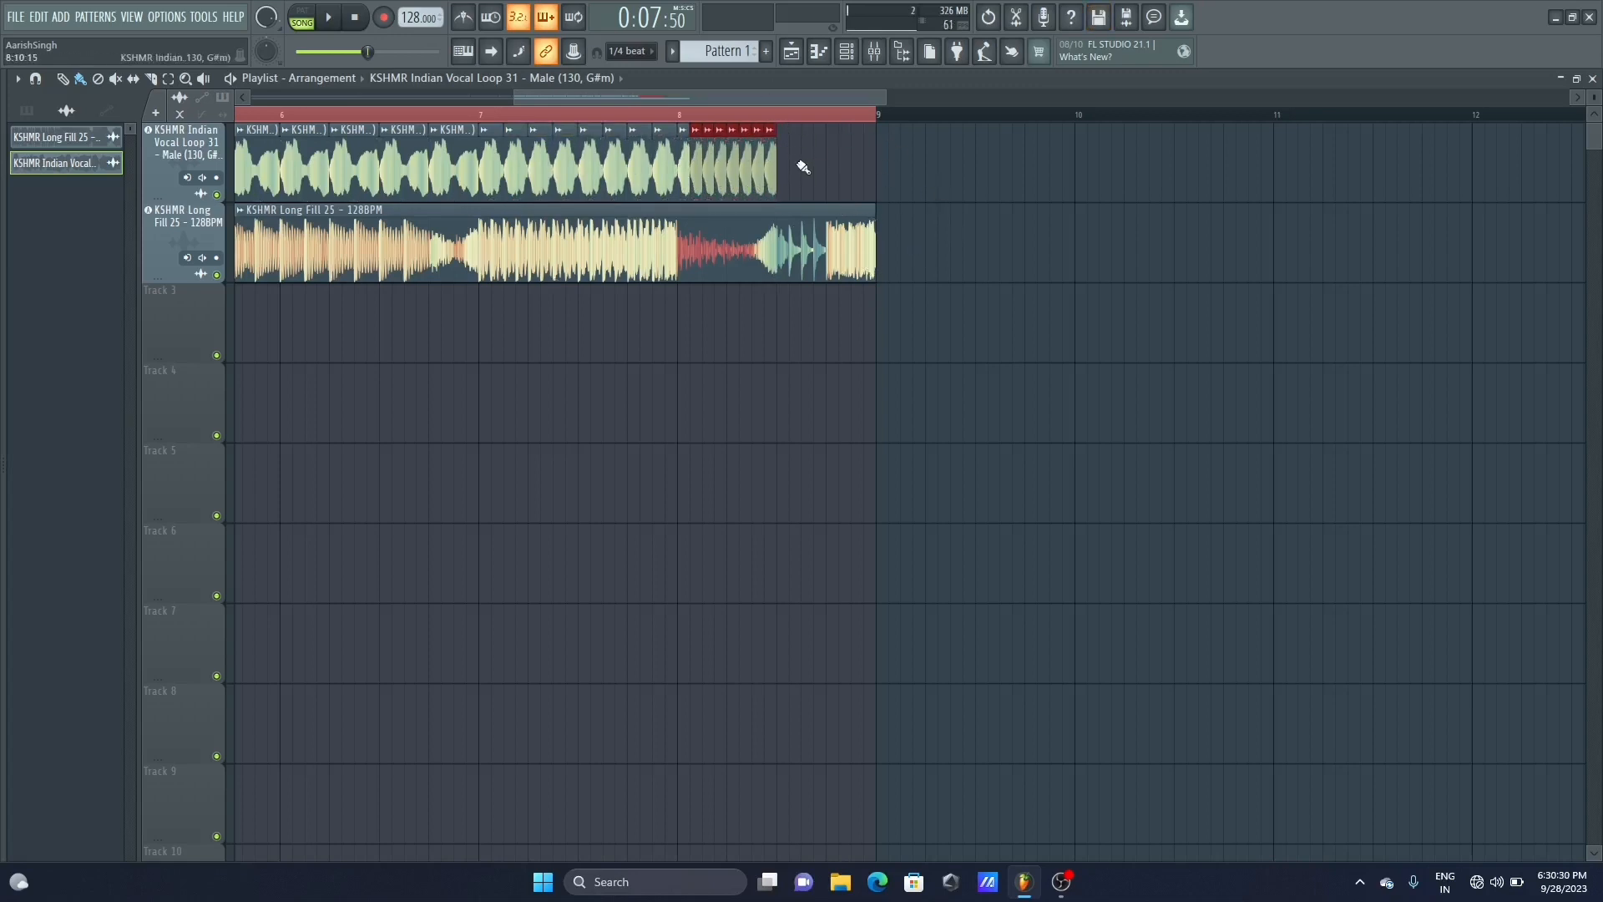
Replace the bar 8 quarter-beat repeats with one vocal clip lasting the full bar, and preview it from bar 8
left_click_drag(794, 170, 701, 163)
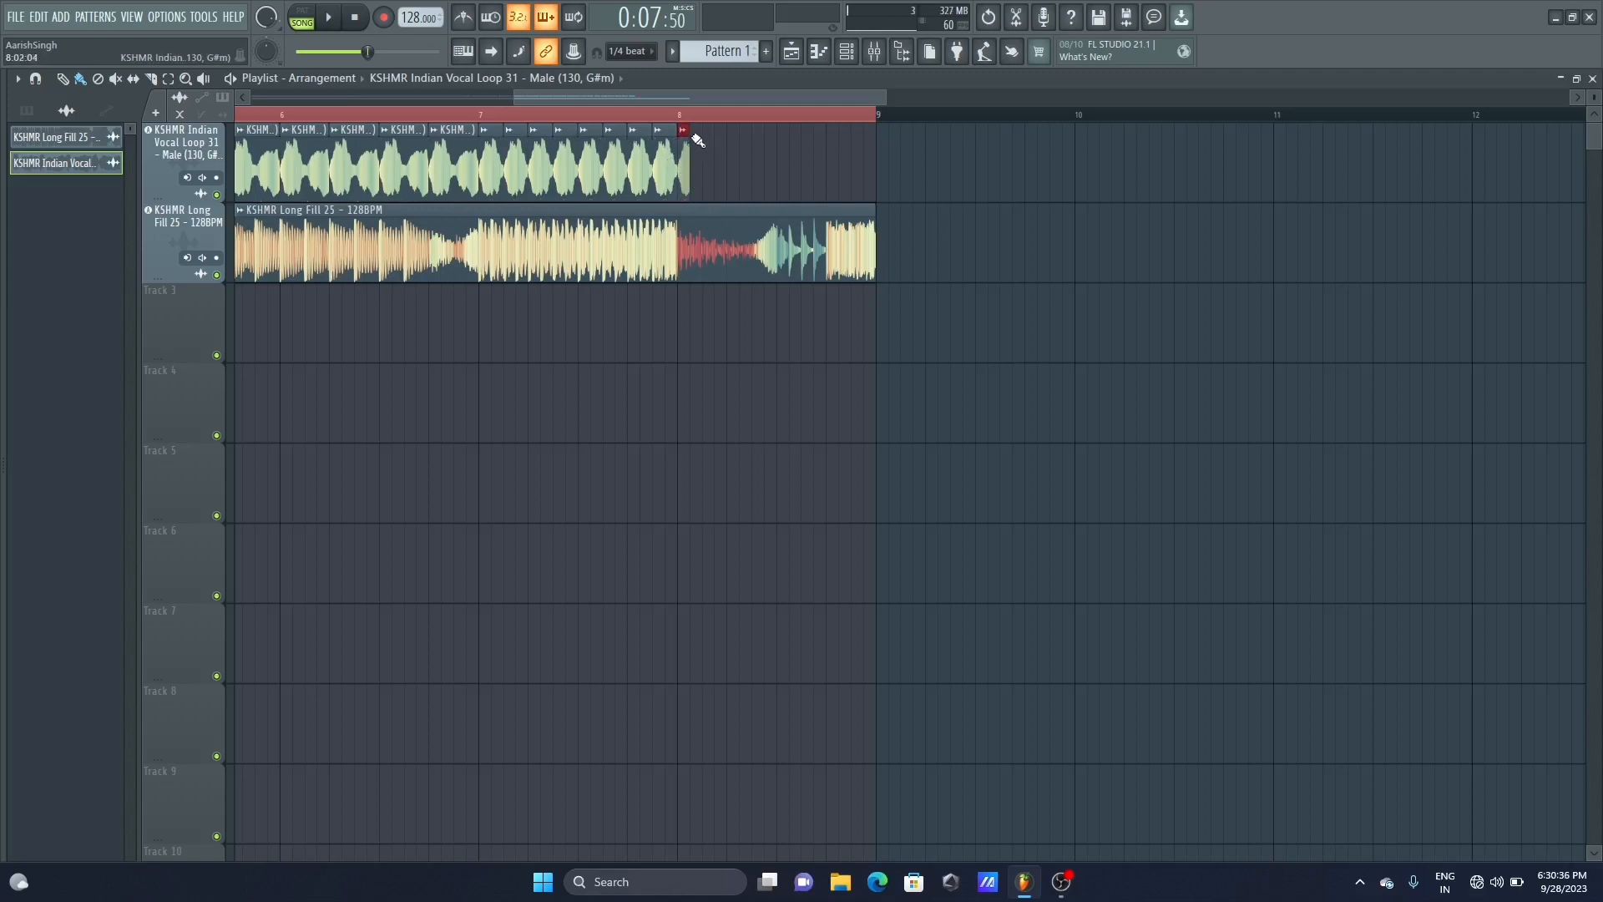
left_click_drag(691, 136, 877, 154)
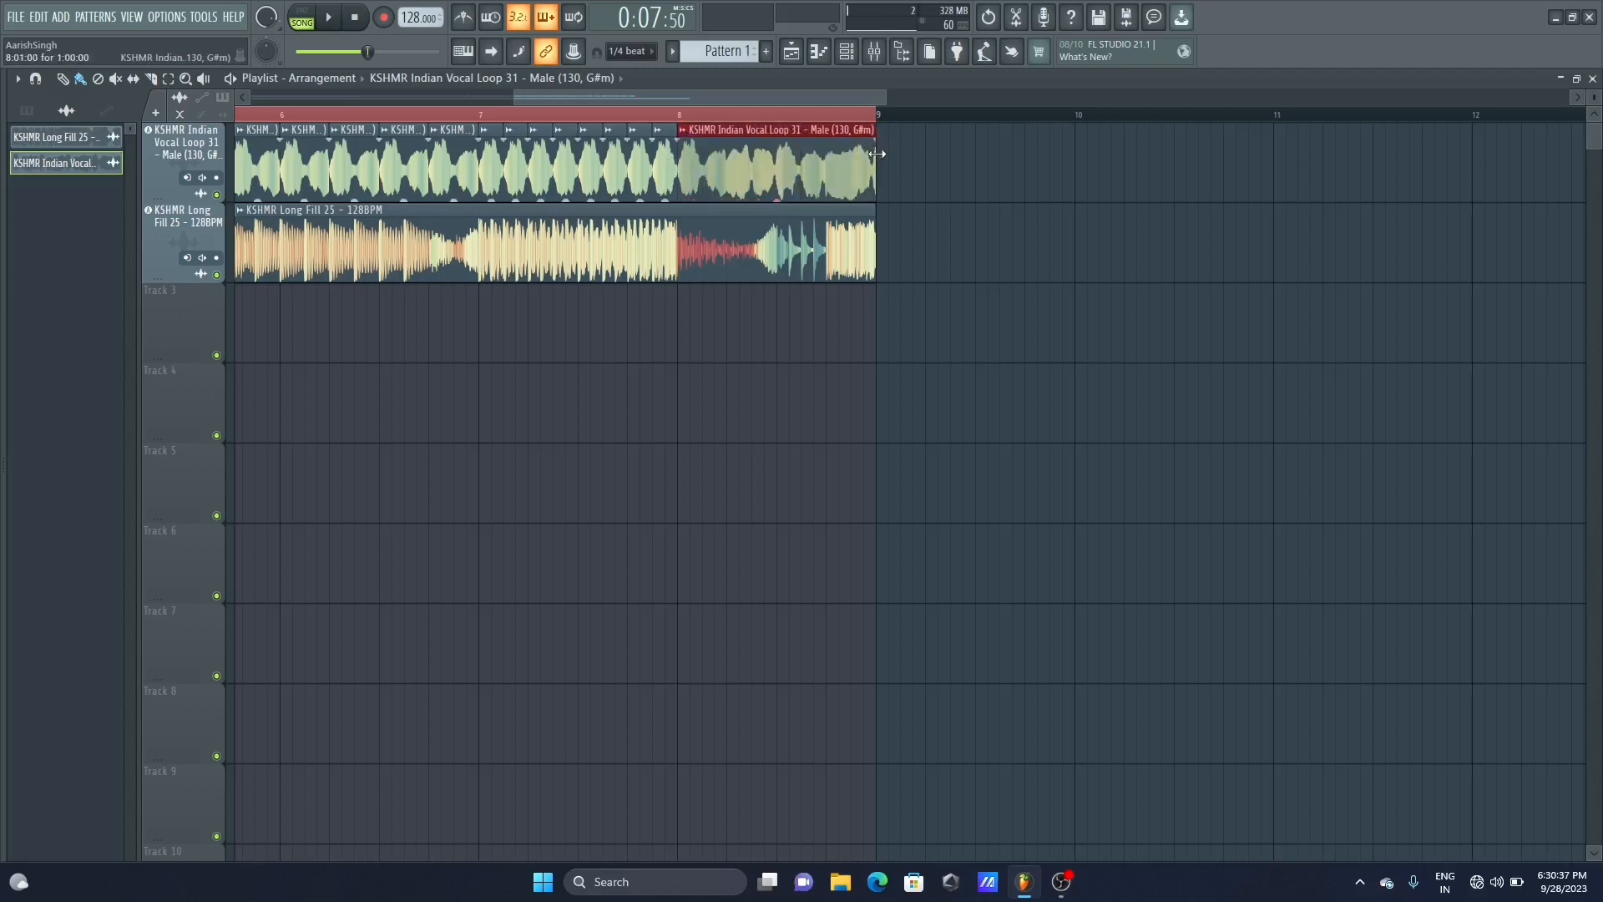
left_click(680, 115)
key("space")
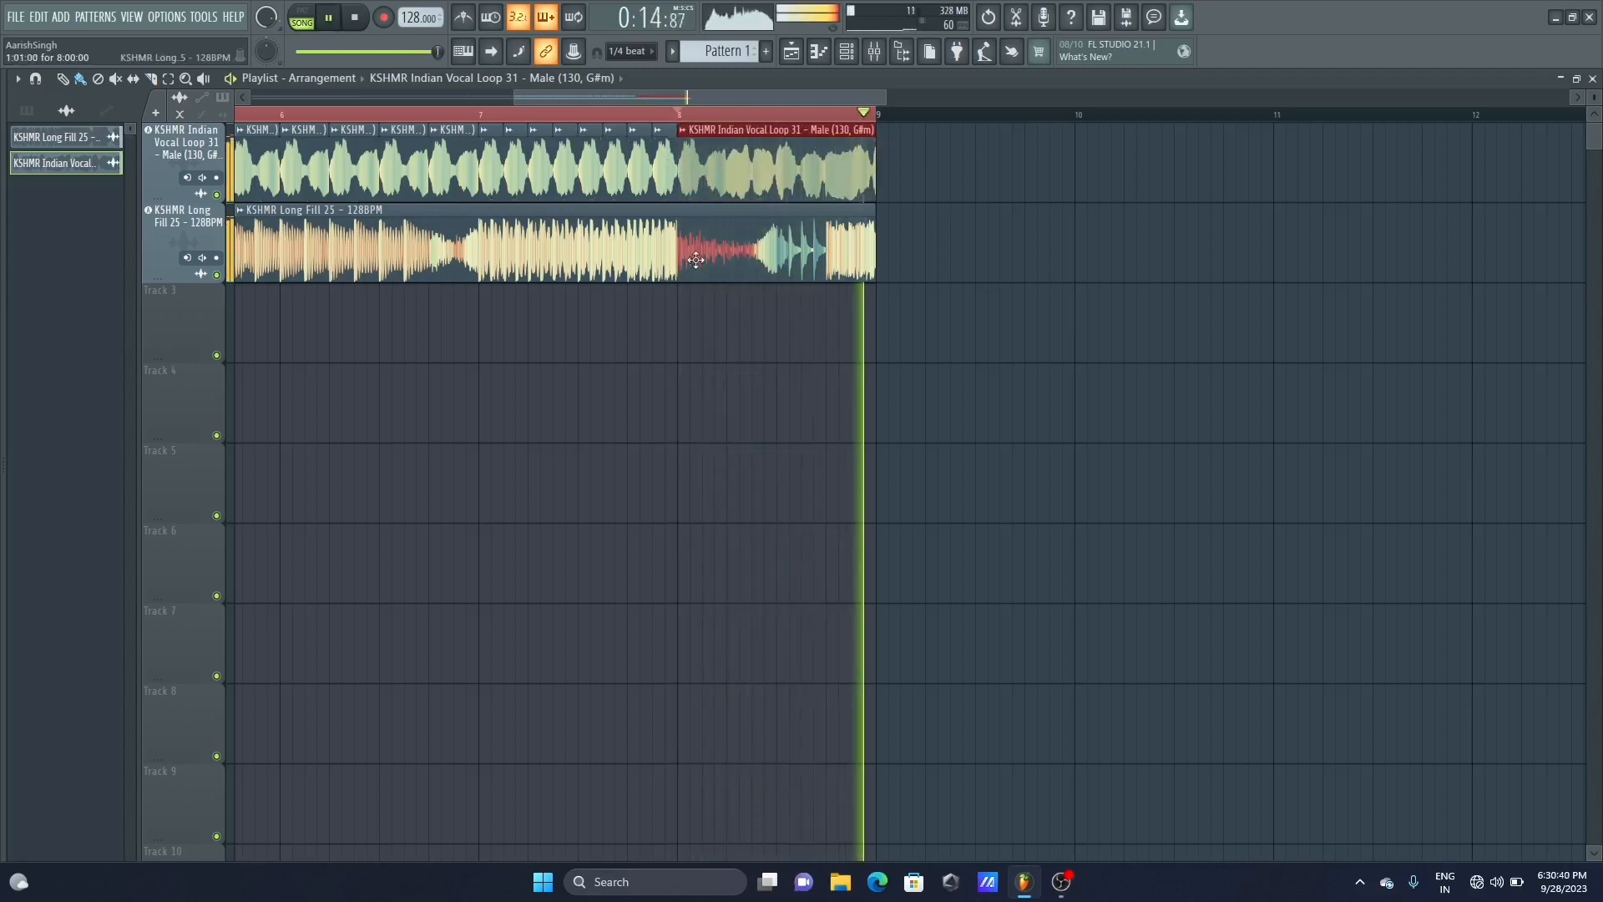
key("space")
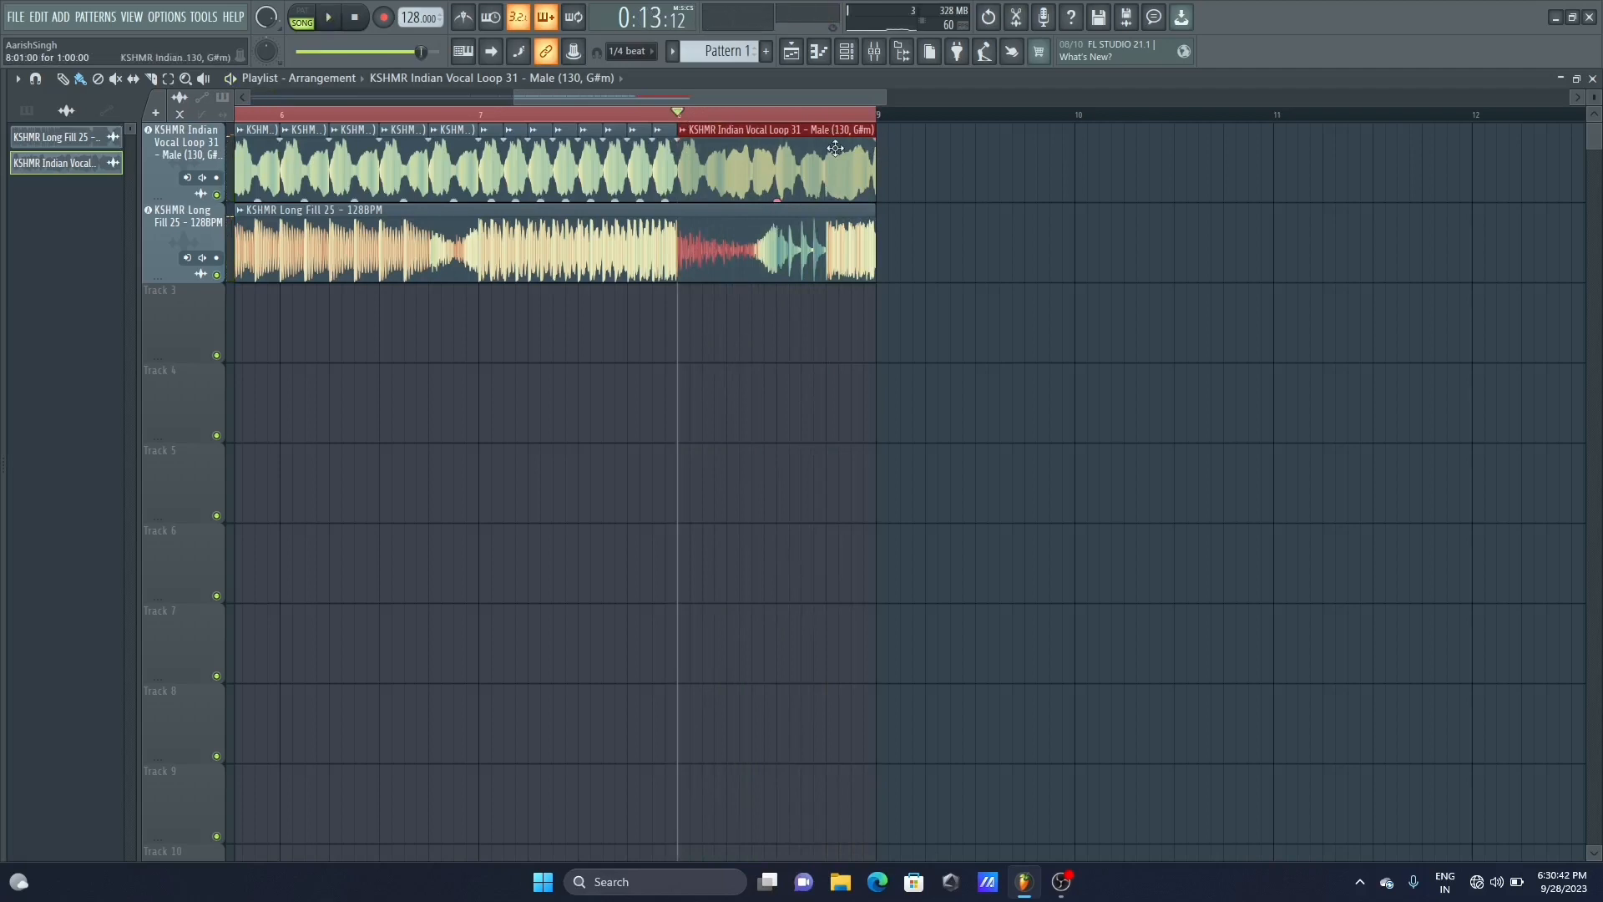
Delete the full-bar vocal clip, refill the first half of bar 8 with quarter-beat vocal slices, and preview them
right_click(835, 148)
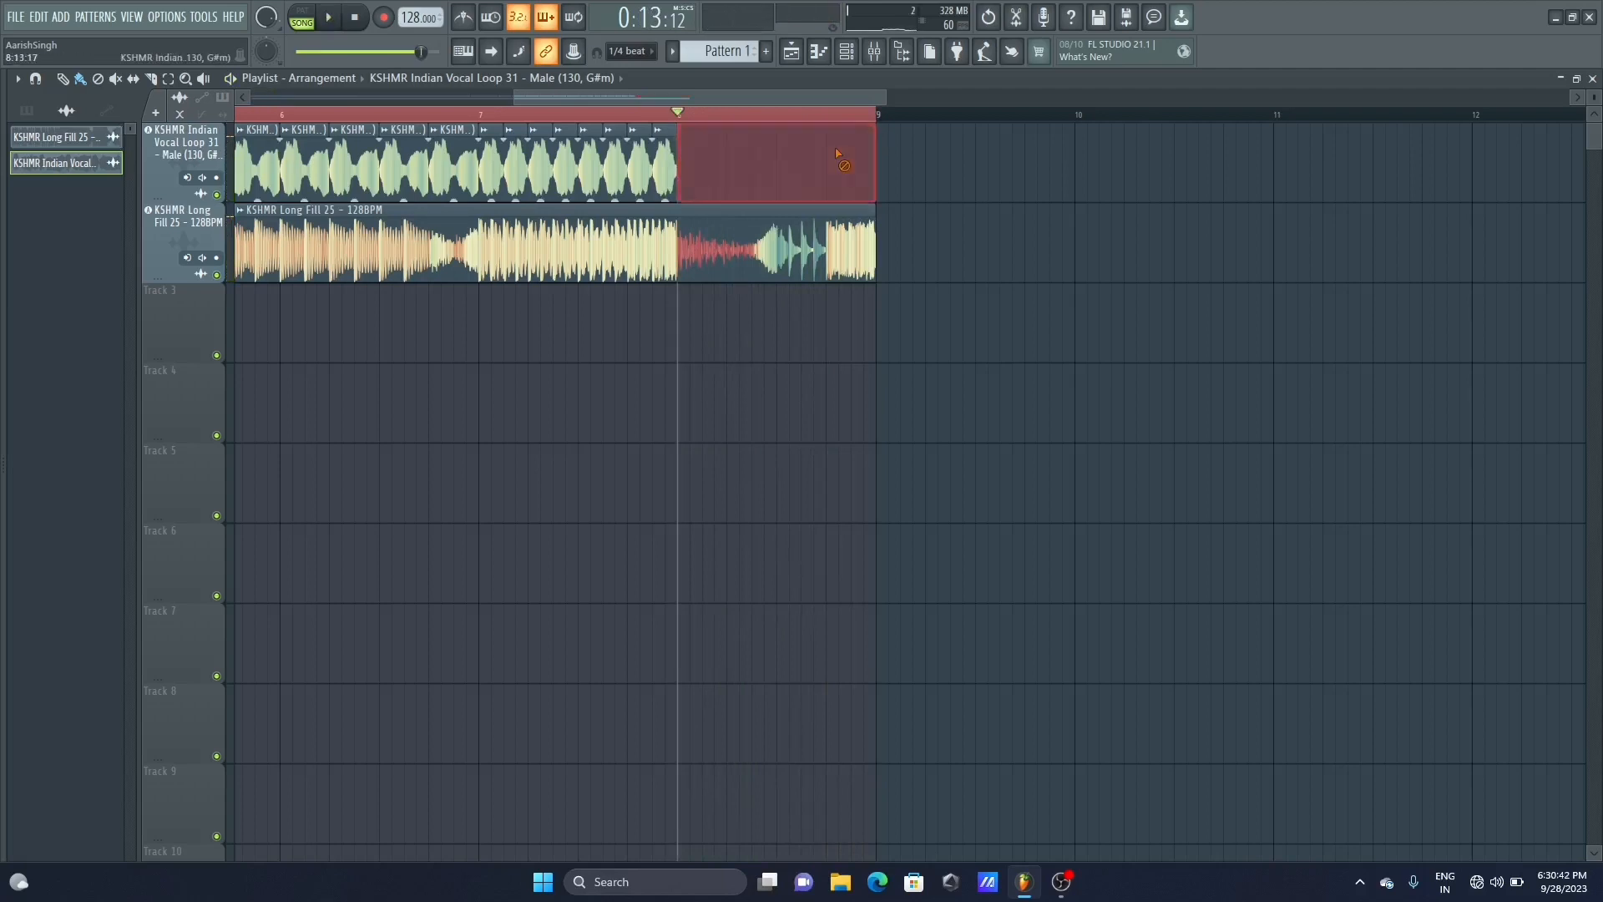
left_click(686, 170)
left_click_drag(701, 133, 777, 170)
left_click(691, 115)
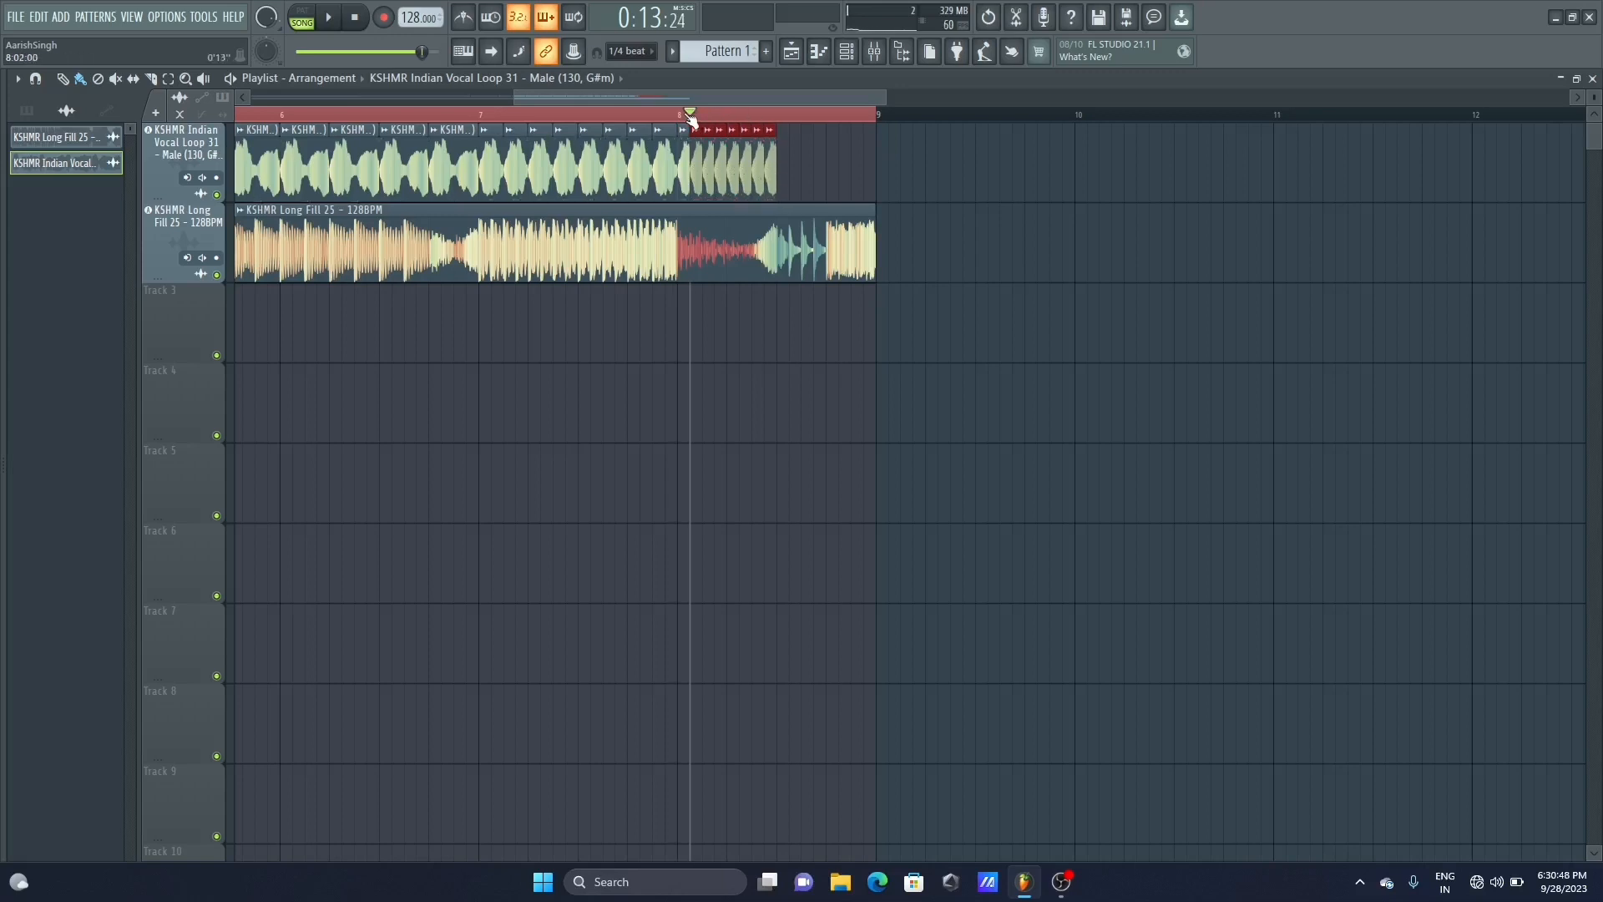
key("space")
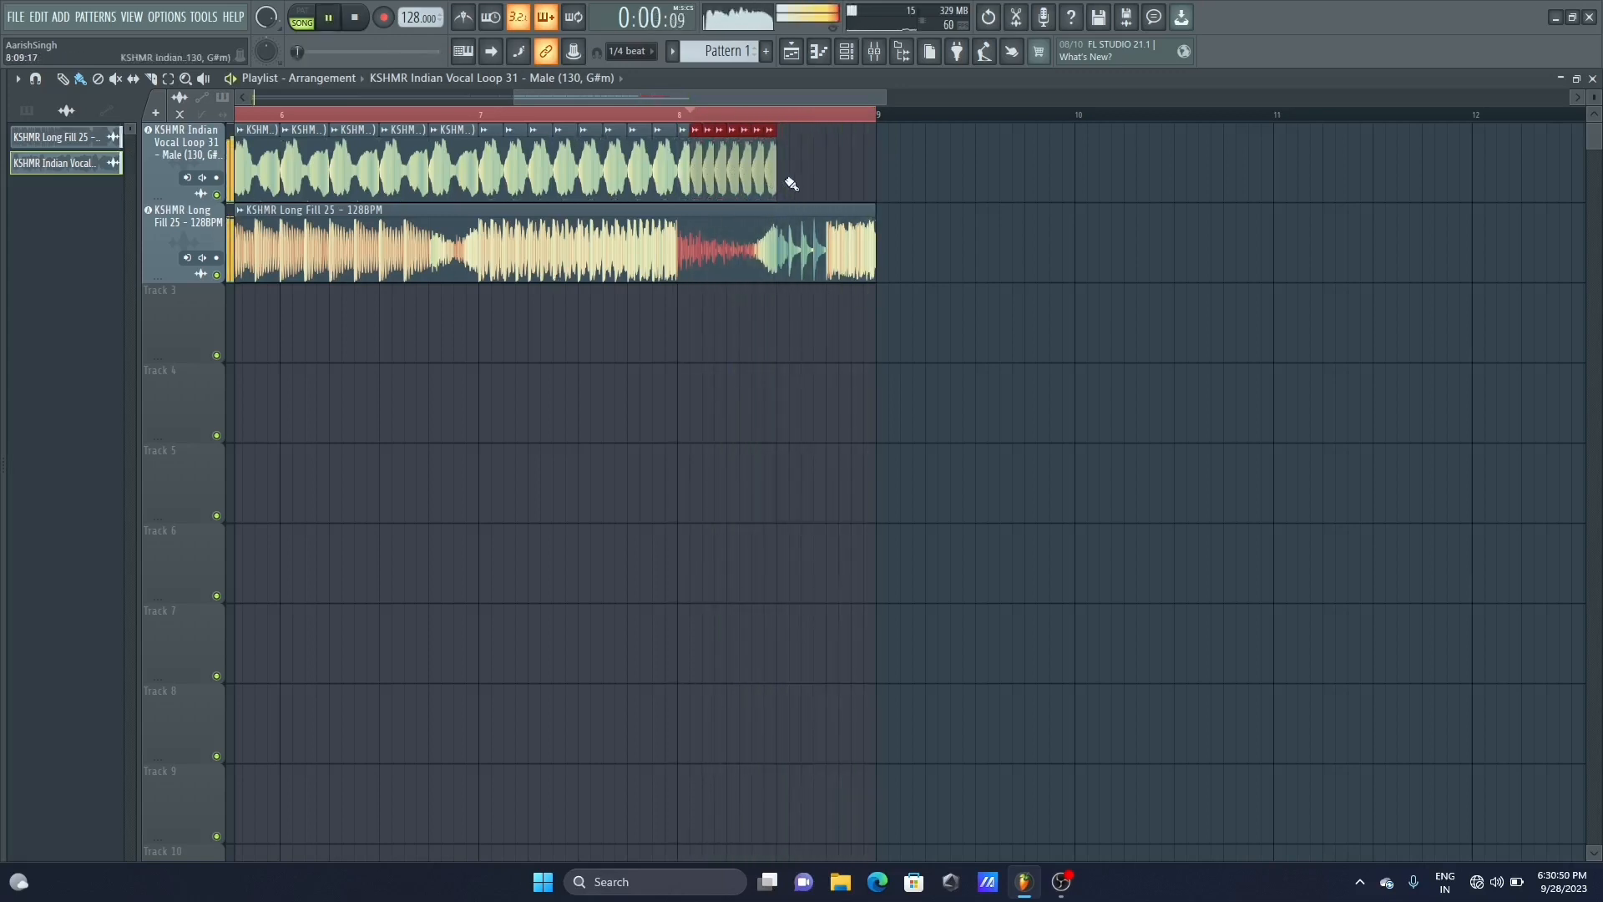
key("space")
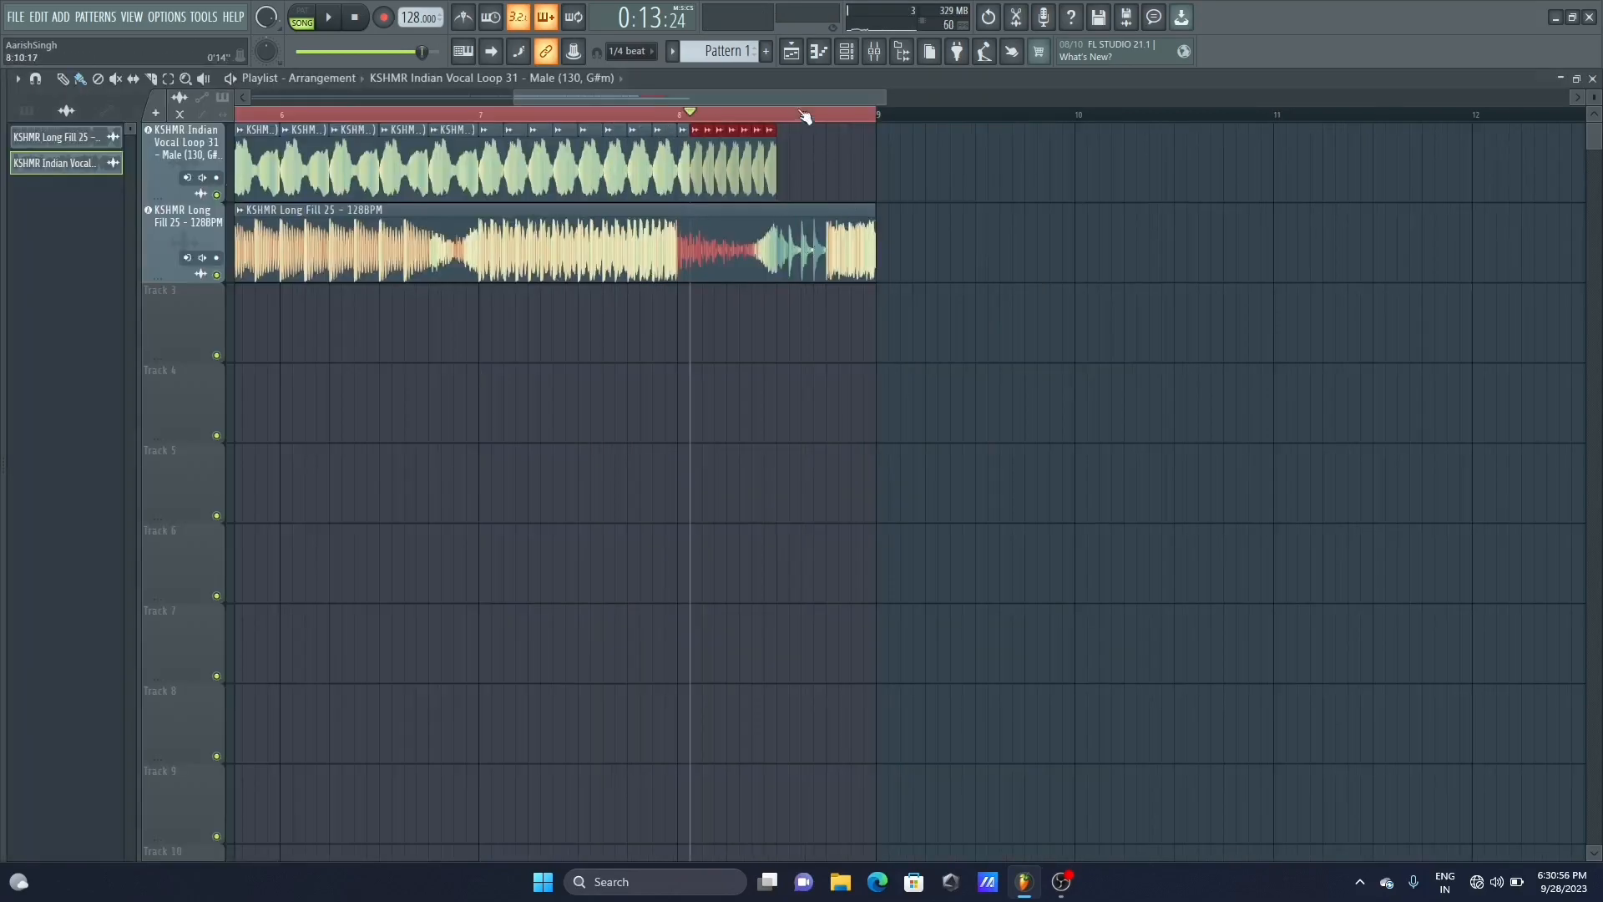
Trim the end of the drum fill to the middle of bar 8 and preview the ending
mouse_move(791, 96)
left_mouse_down()
mouse_move(685, 90)
mouse_move(814, 102)
left_mouse_up()
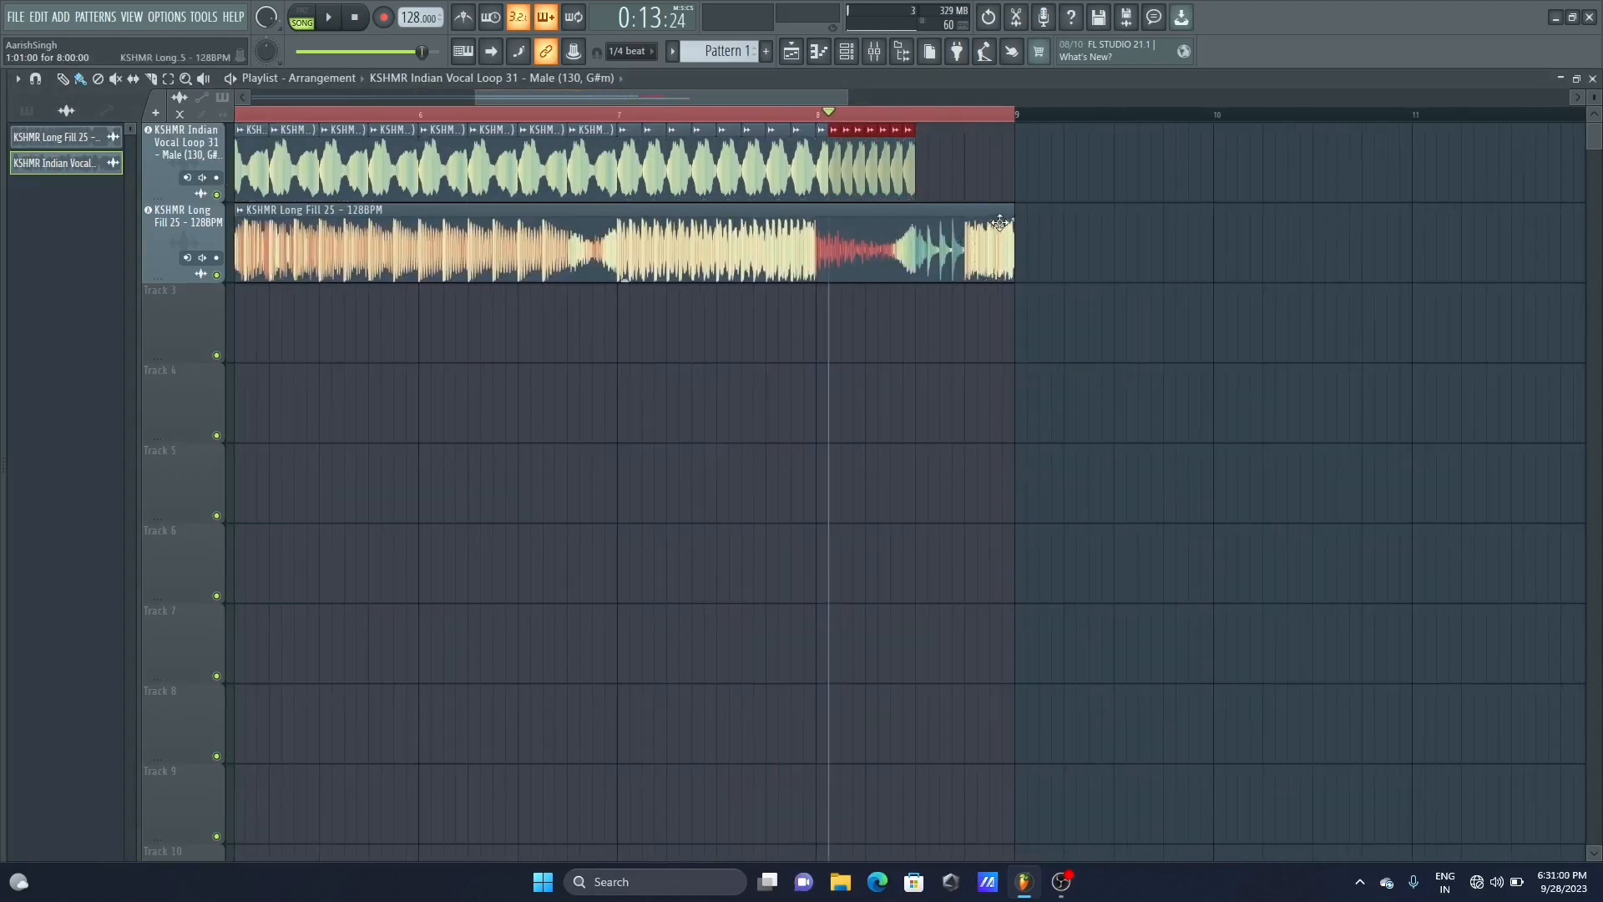
left_click_drag(999, 223, 915, 220)
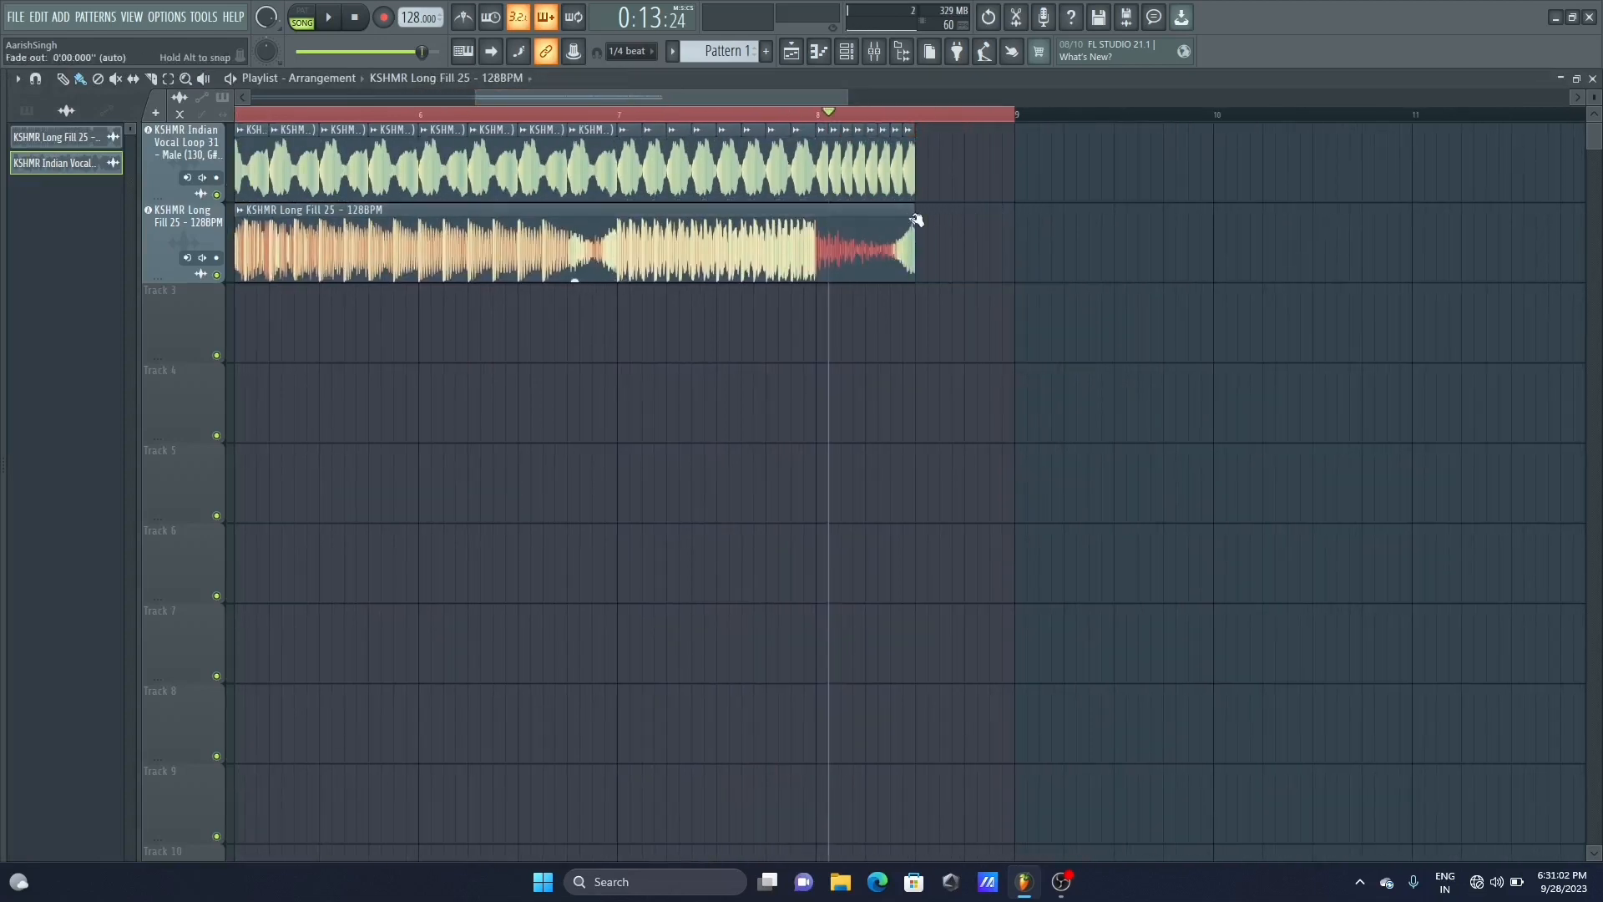
key("space")
key("space")
mouse_move(917, 141)
left_mouse_down()
mouse_move(824, 146)
mouse_move(915, 144)
left_mouse_up()
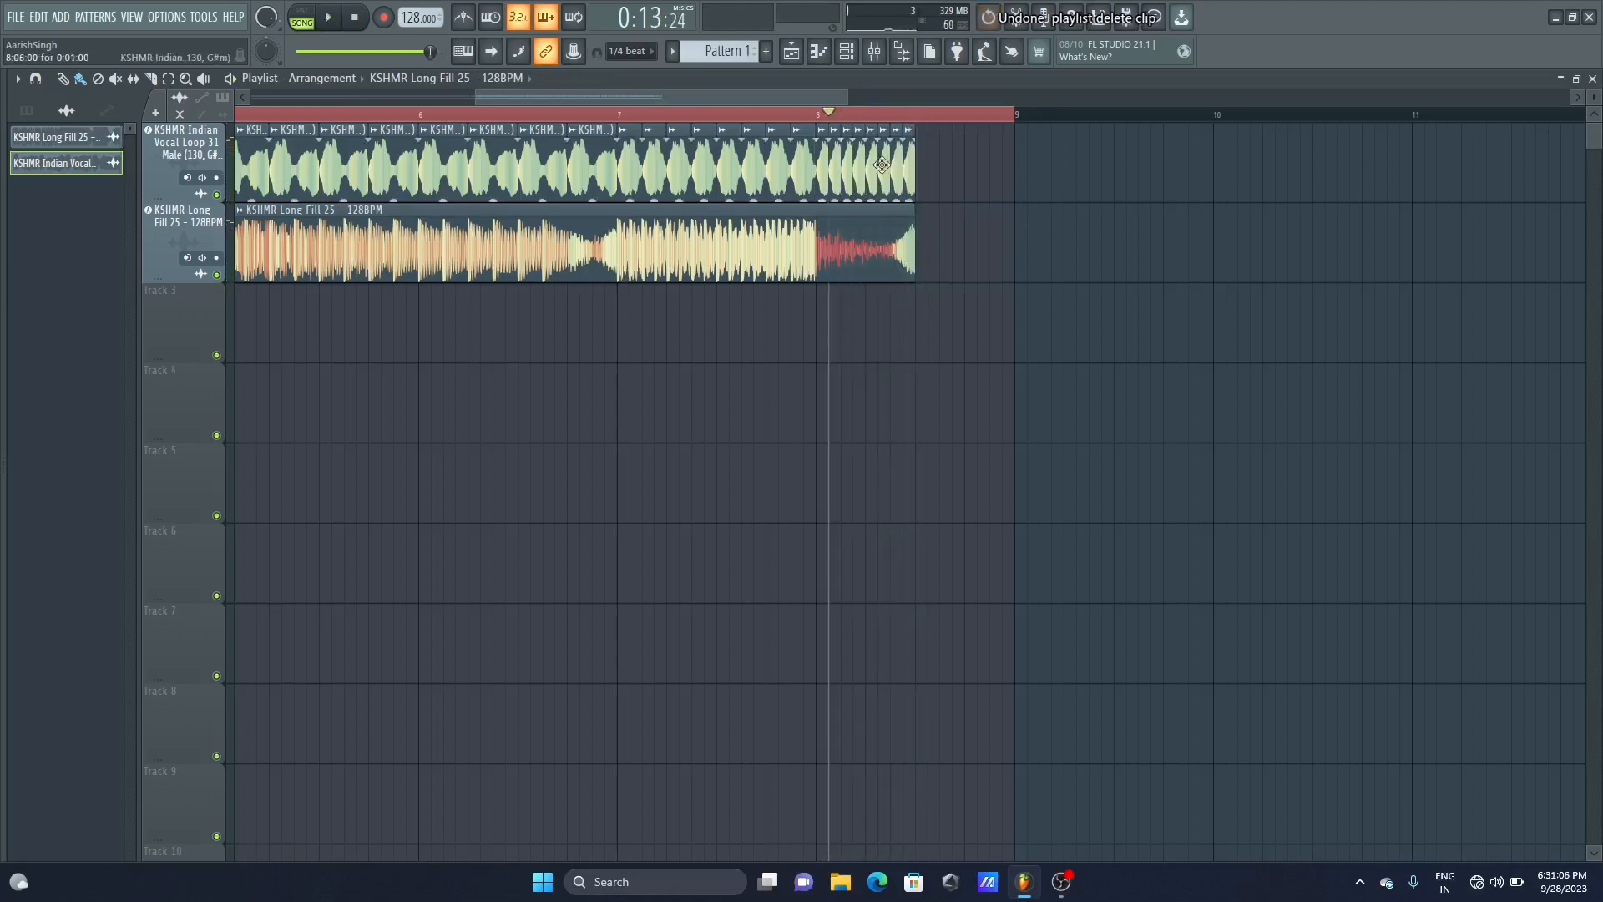
Add a vocal clip from the middle of bar 8 to the start of bar 9 and preview it
left_click(923, 143)
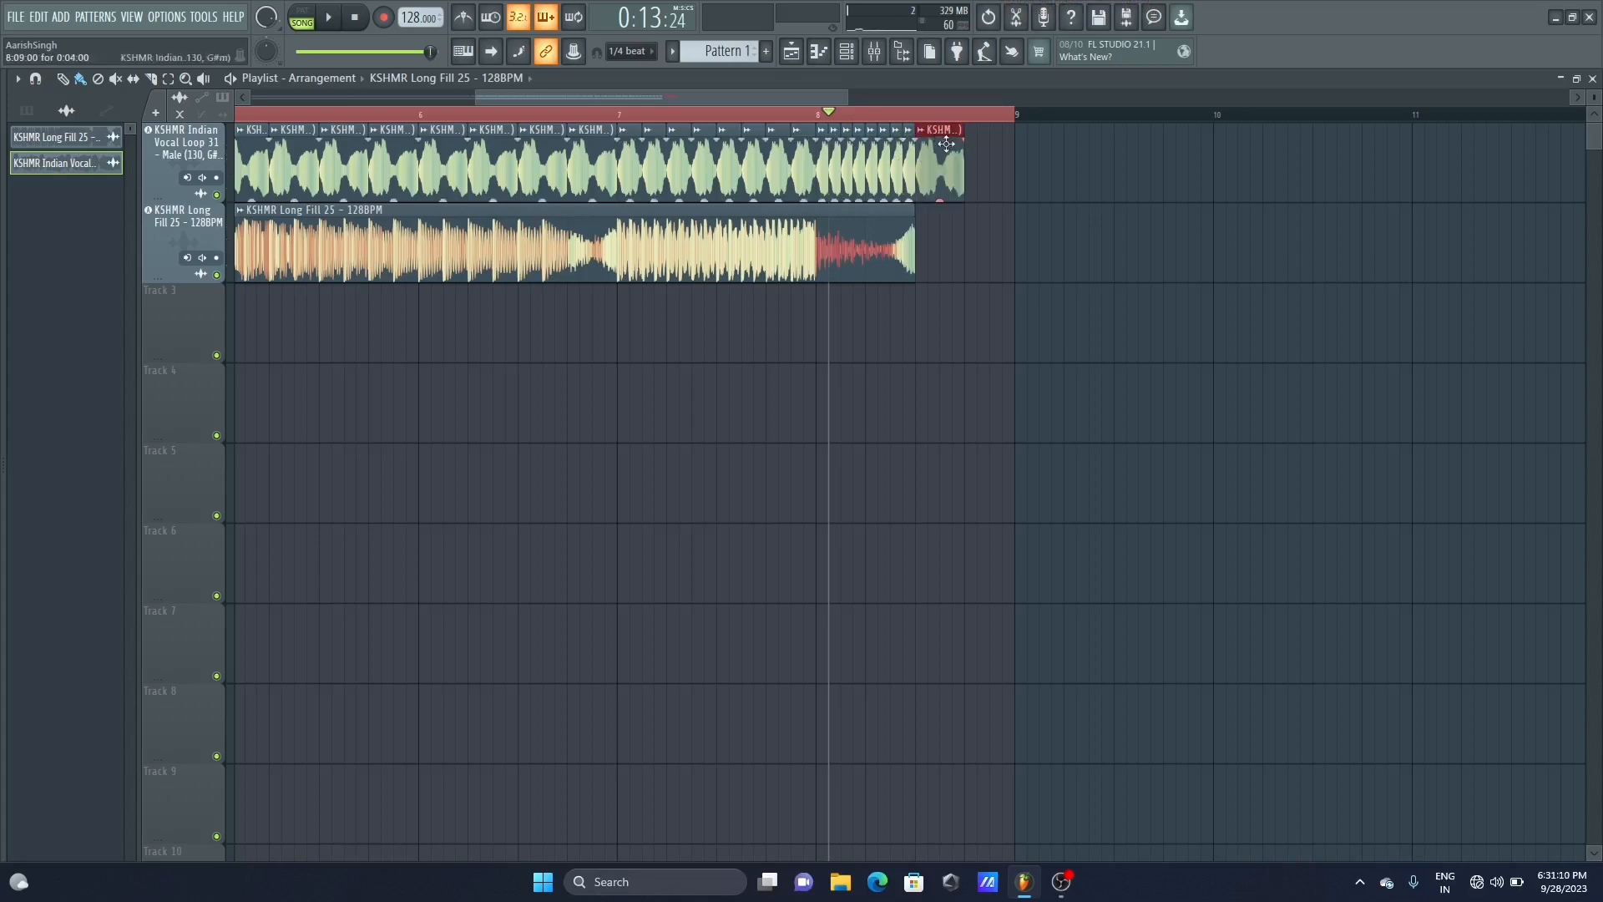
left_click_drag(946, 144, 1013, 144)
key("space")
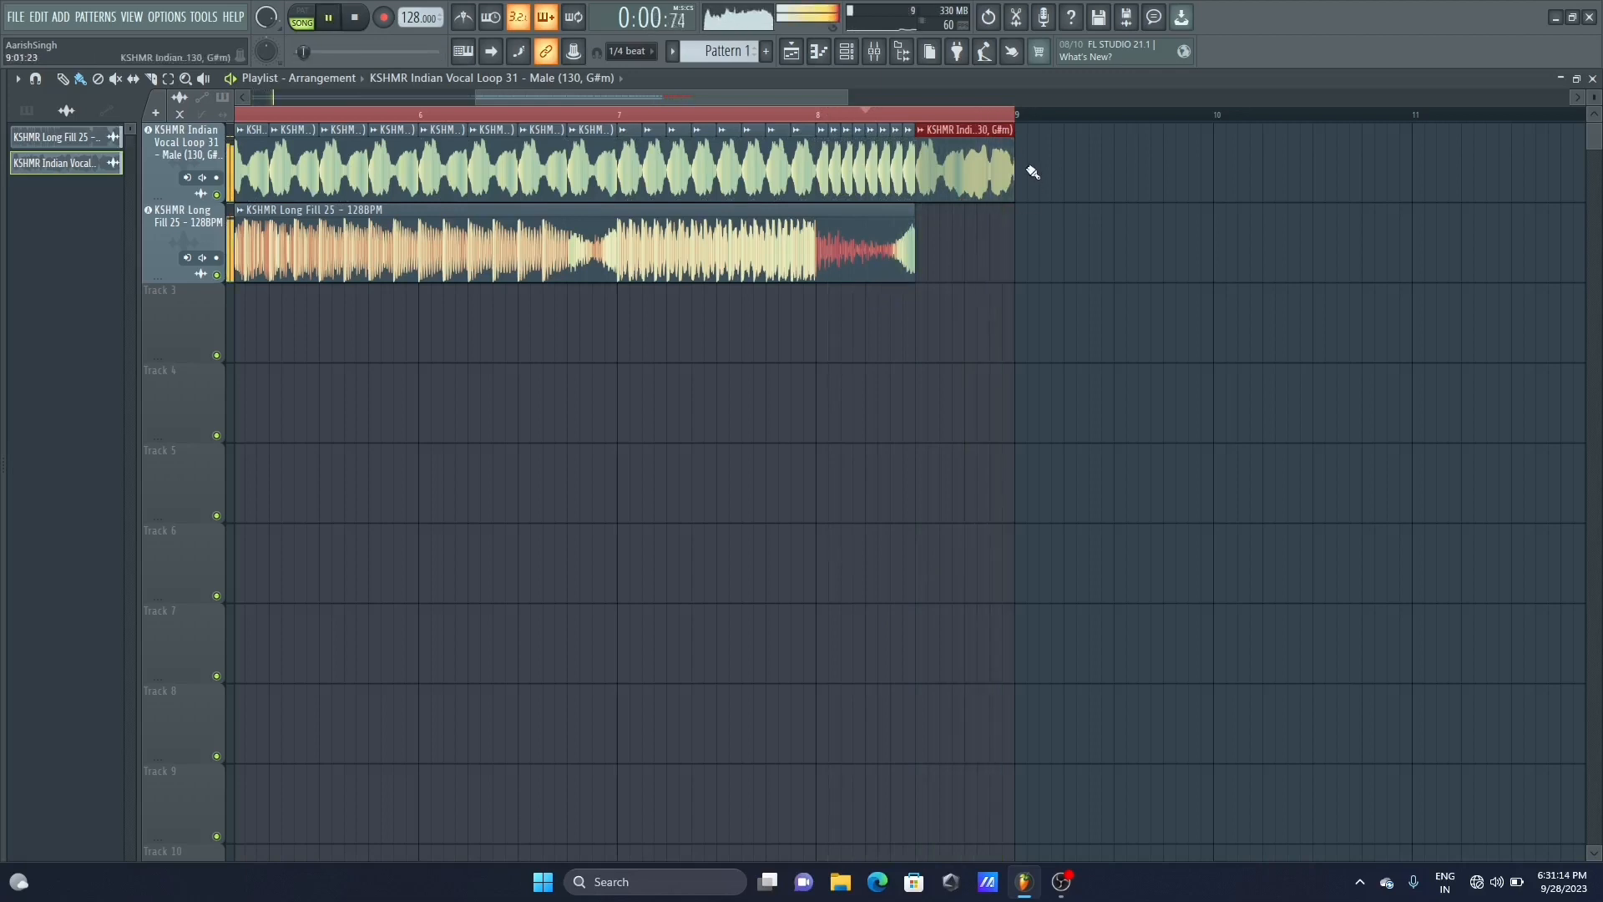
key("space")
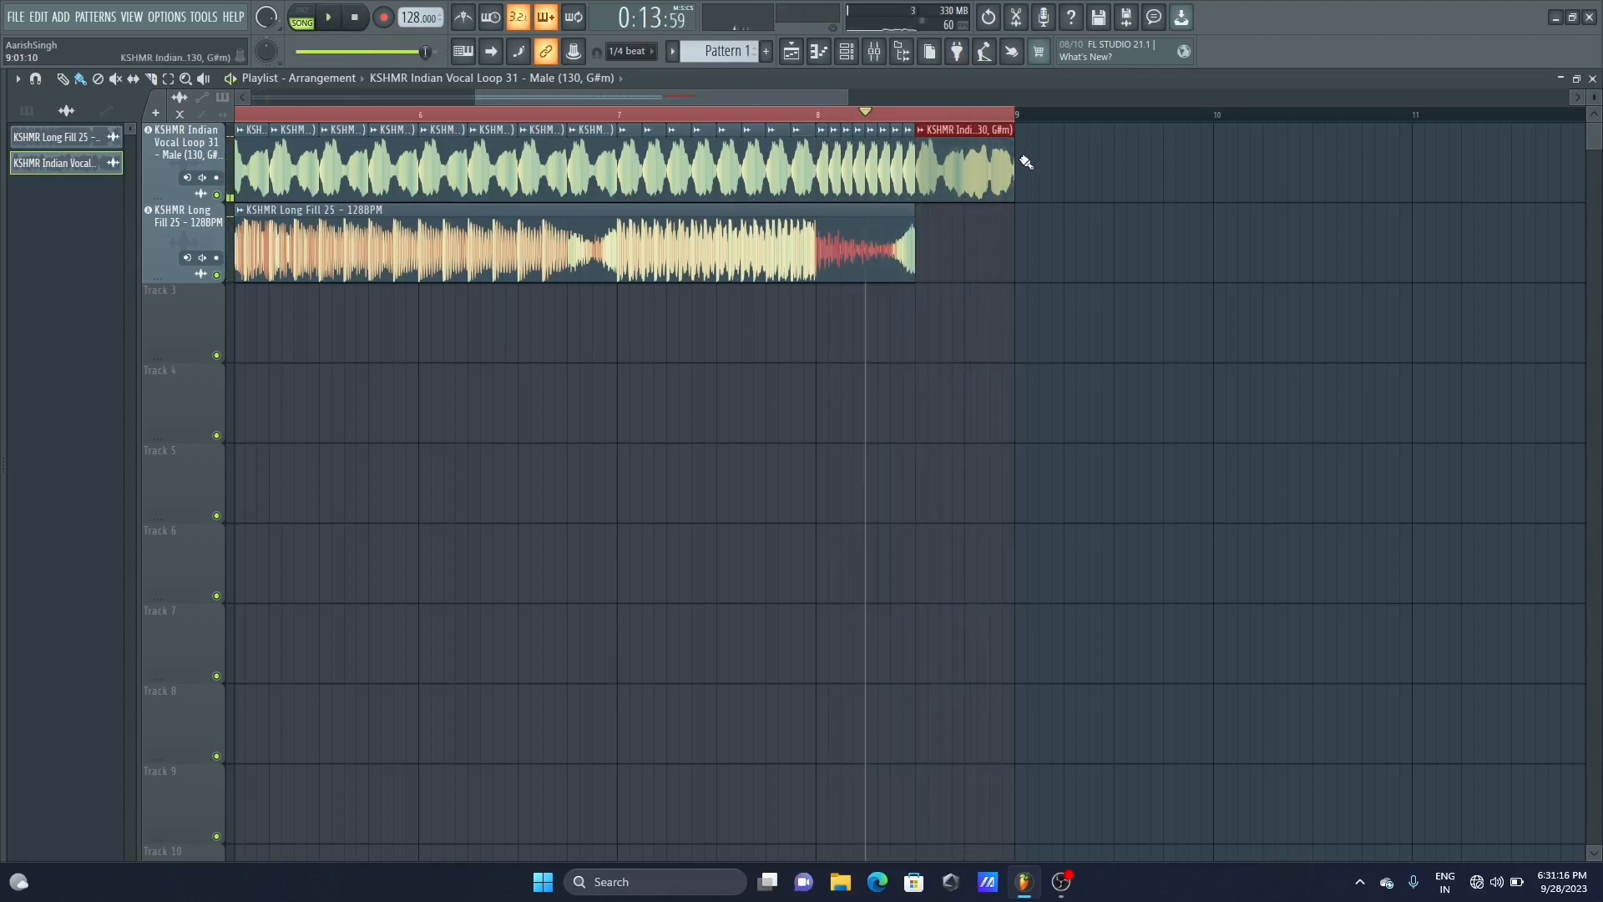
Swap all vocal slices in bar 8 for a single clip running from bar 8 to bar 9, and play the ending
mouse_move(964, 152)
left_mouse_down()
mouse_move(831, 156)
mouse_move(1015, 154)
left_mouse_up()
key("space")
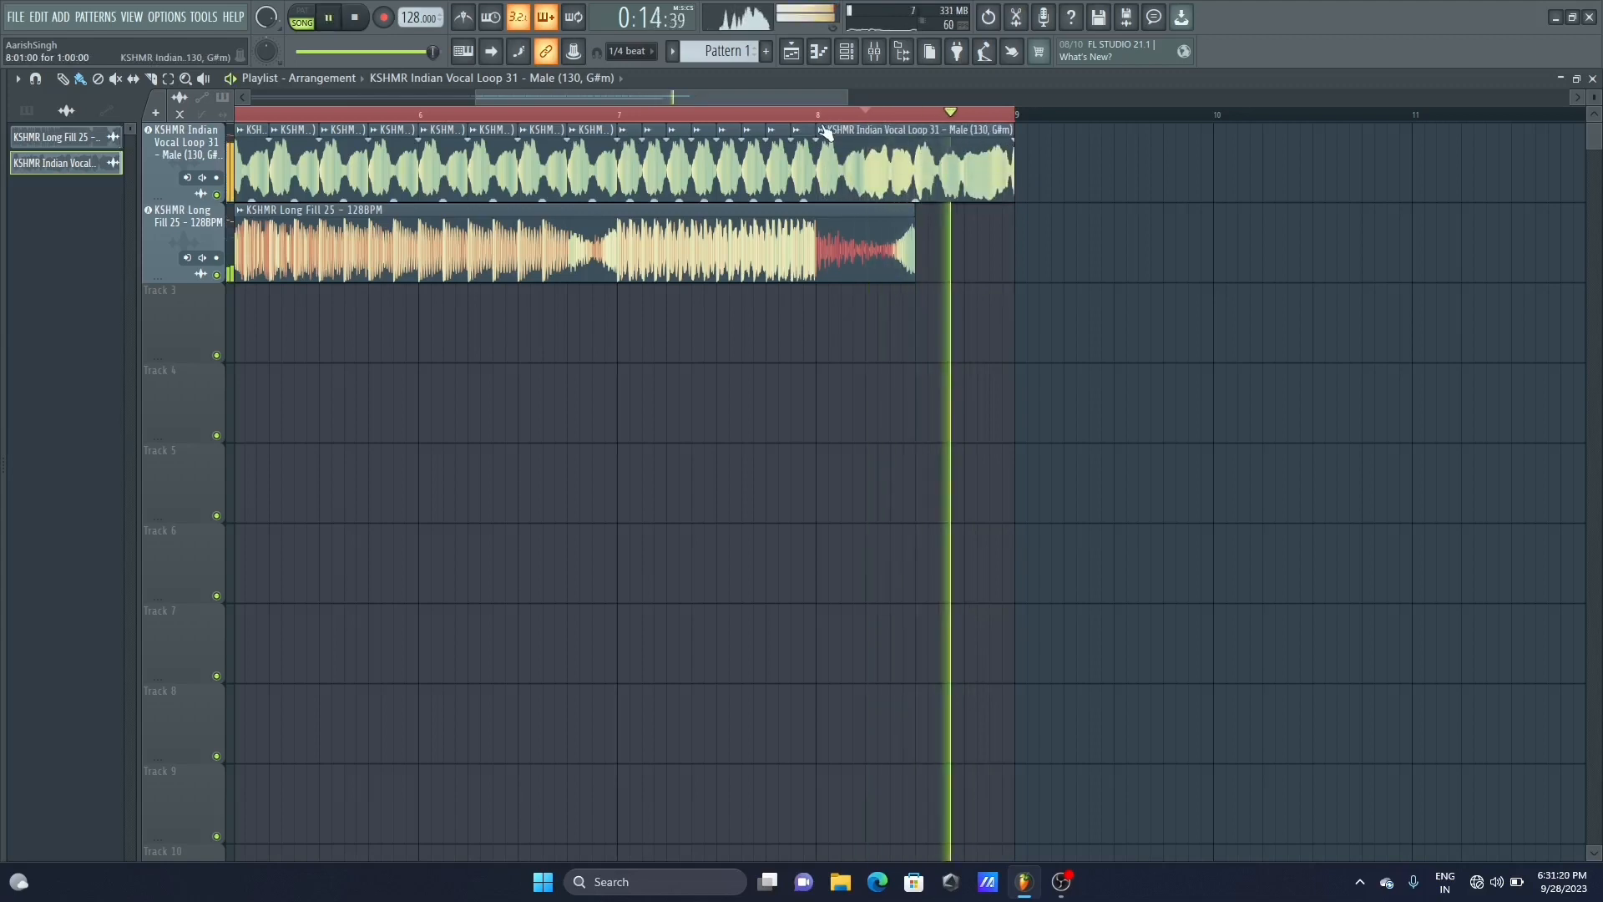
key("space")
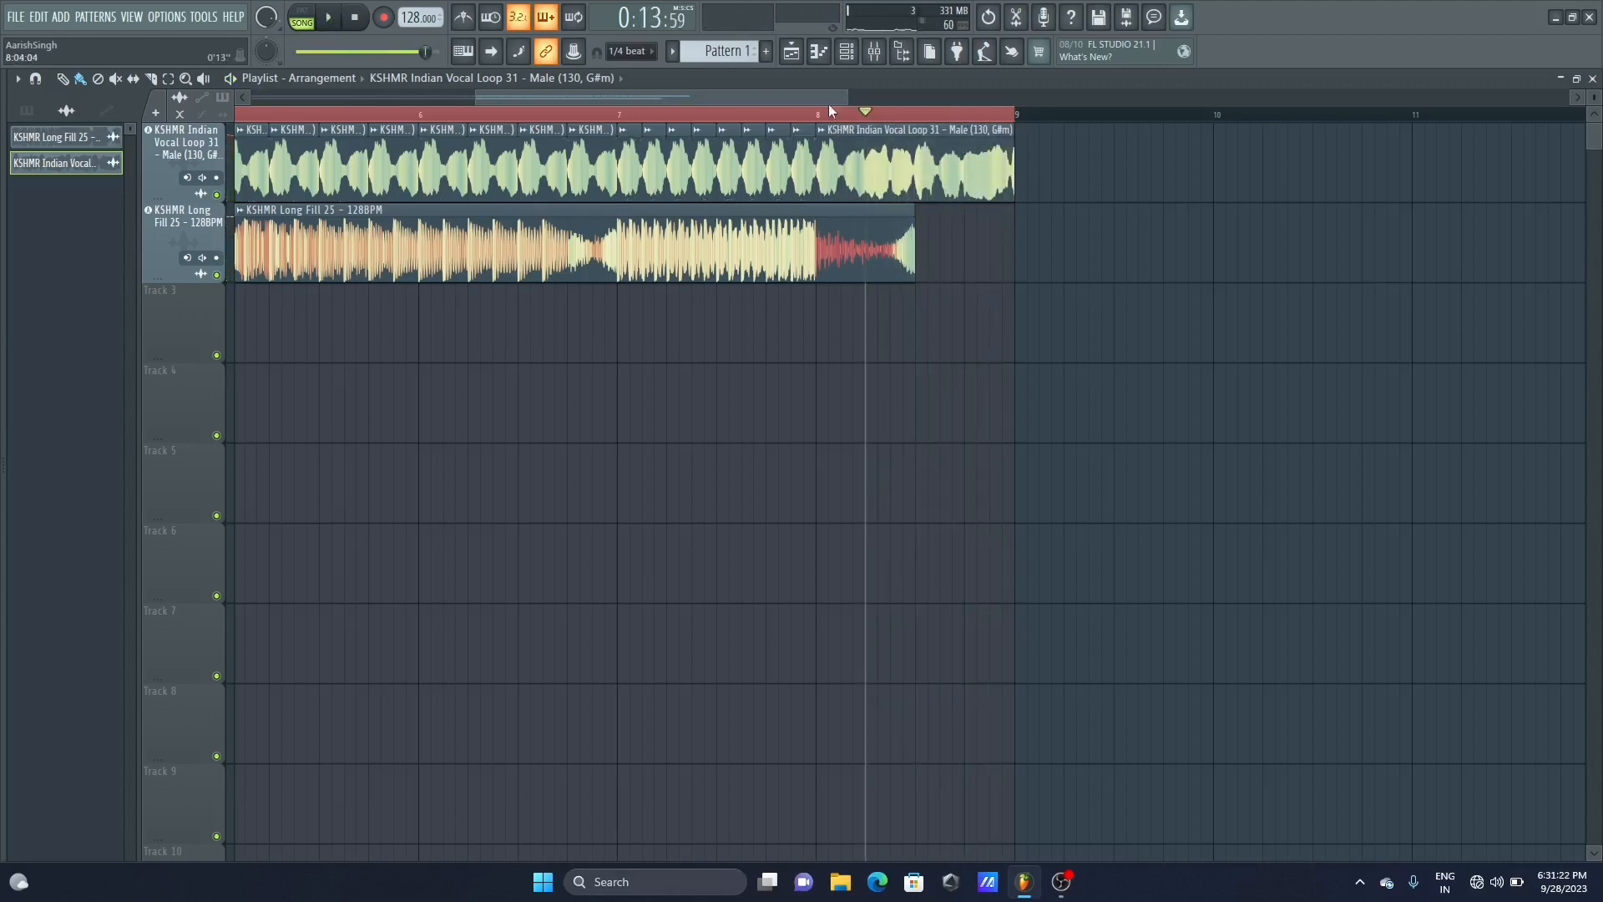
Move the playhead to bar 5, enlarge the tracks, and set the time selection from bar 5 to the start of bar 8
left_click_drag(812, 98, 934, 99)
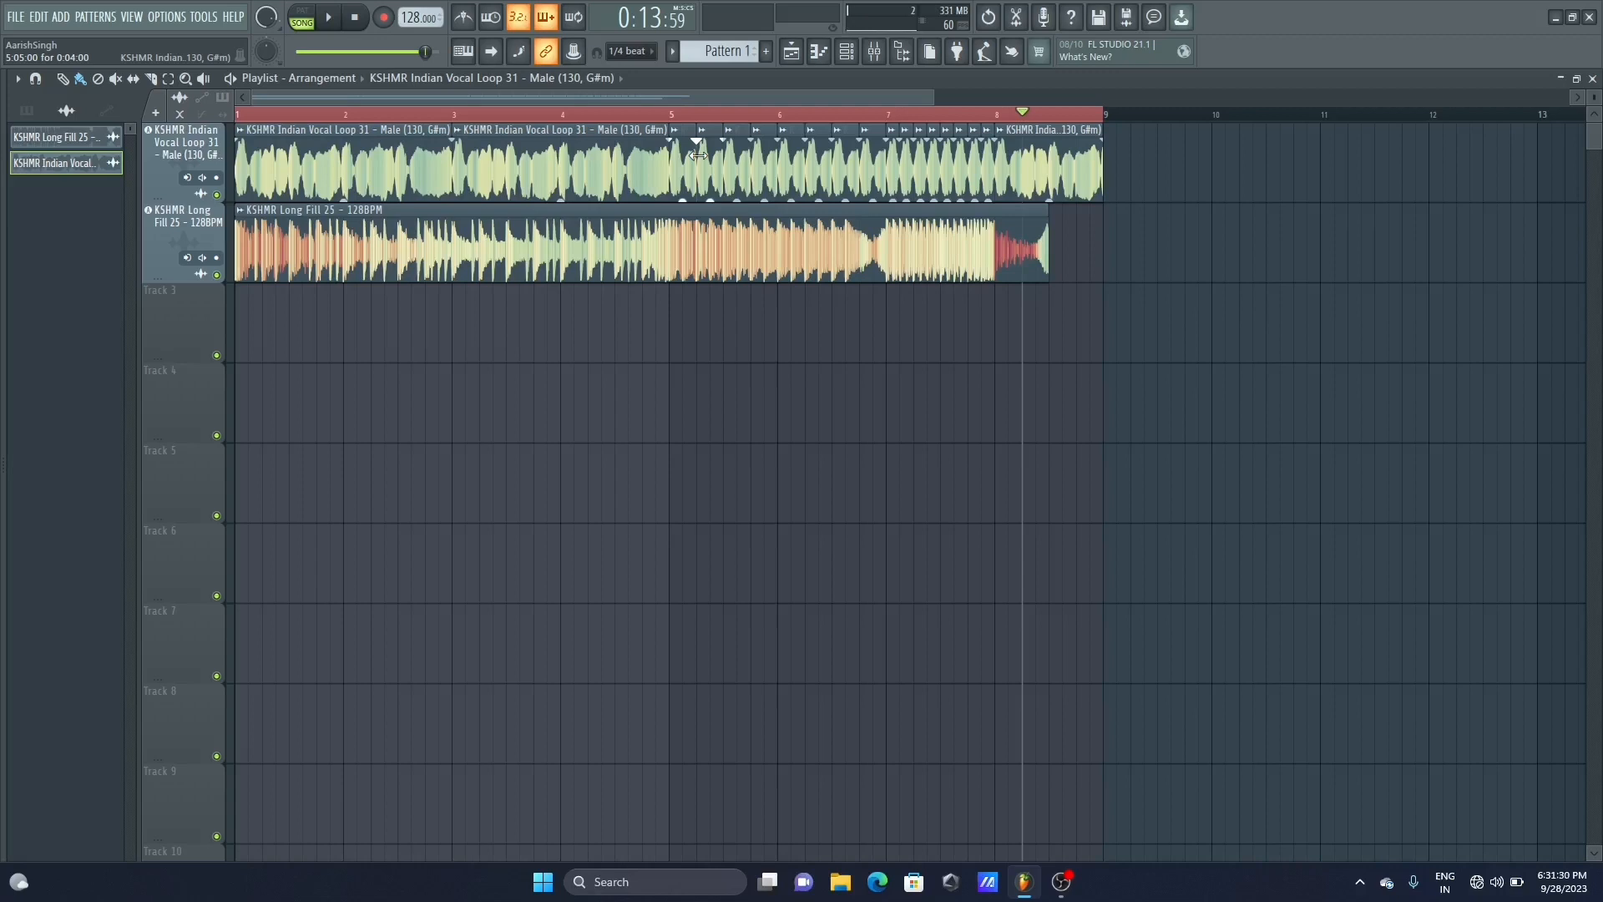
left_click(678, 115)
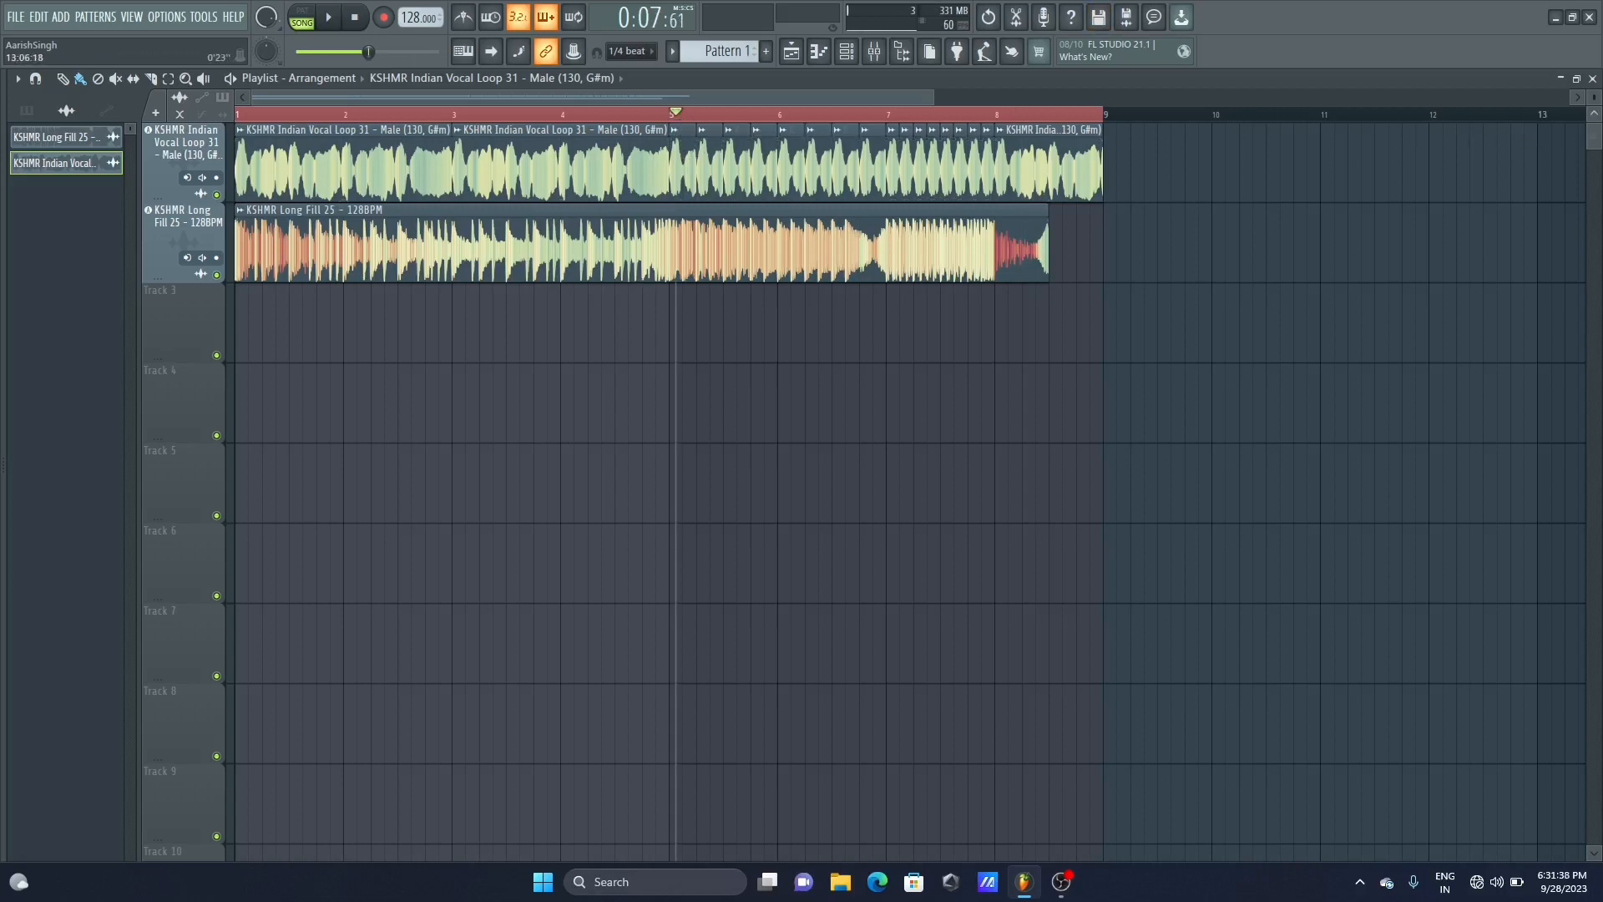
left_click_drag(1597, 103, 1598, 100)
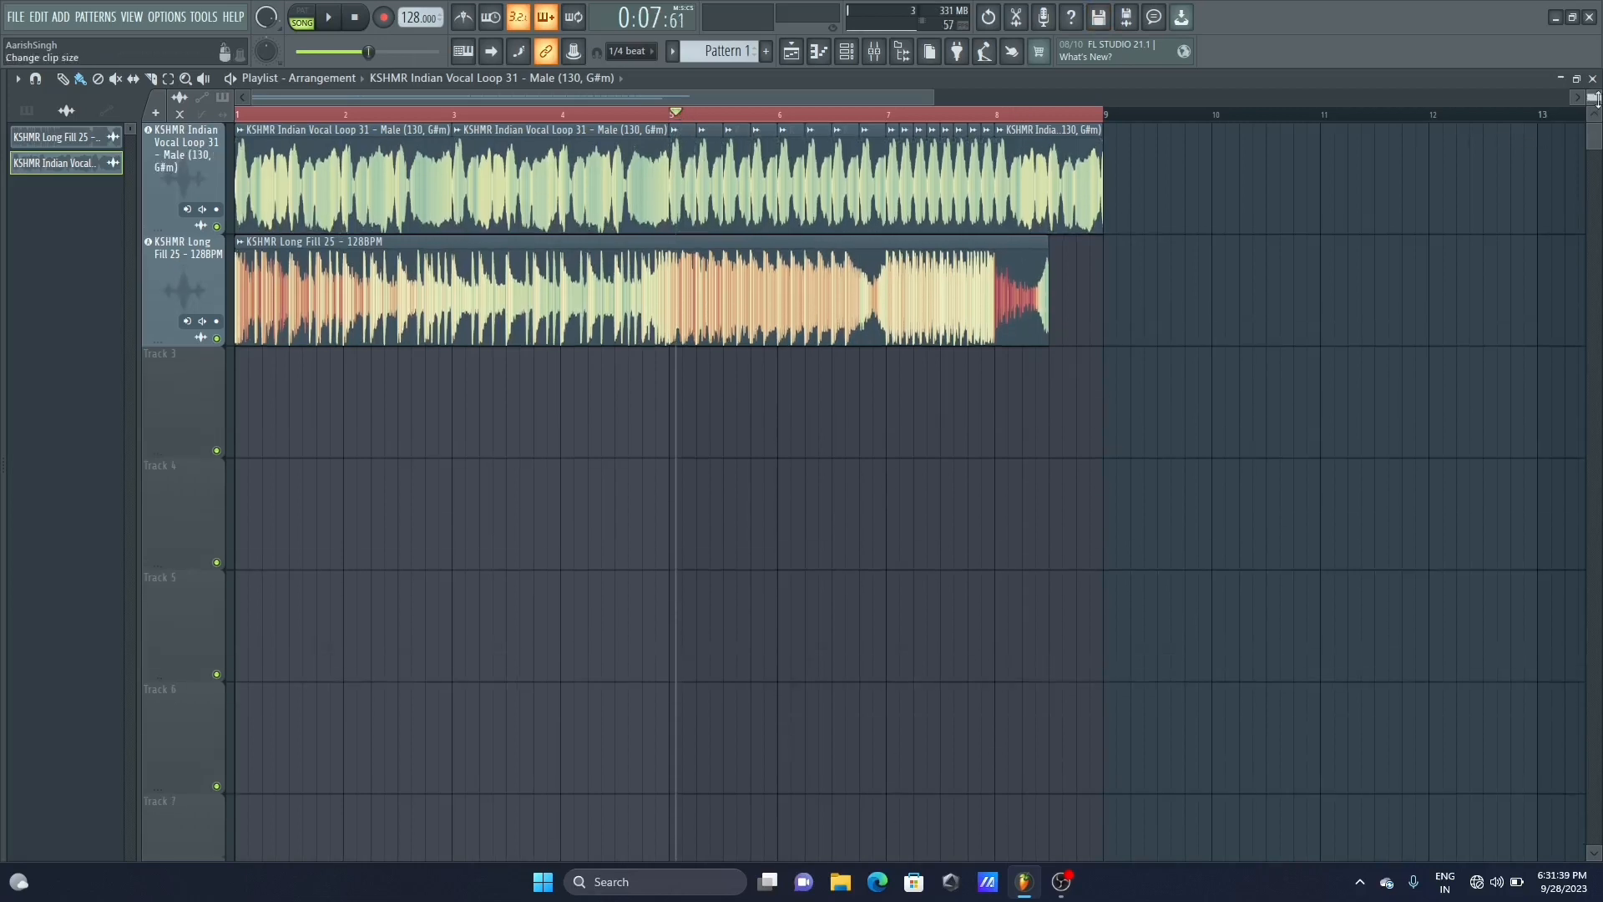
double_click(685, 164)
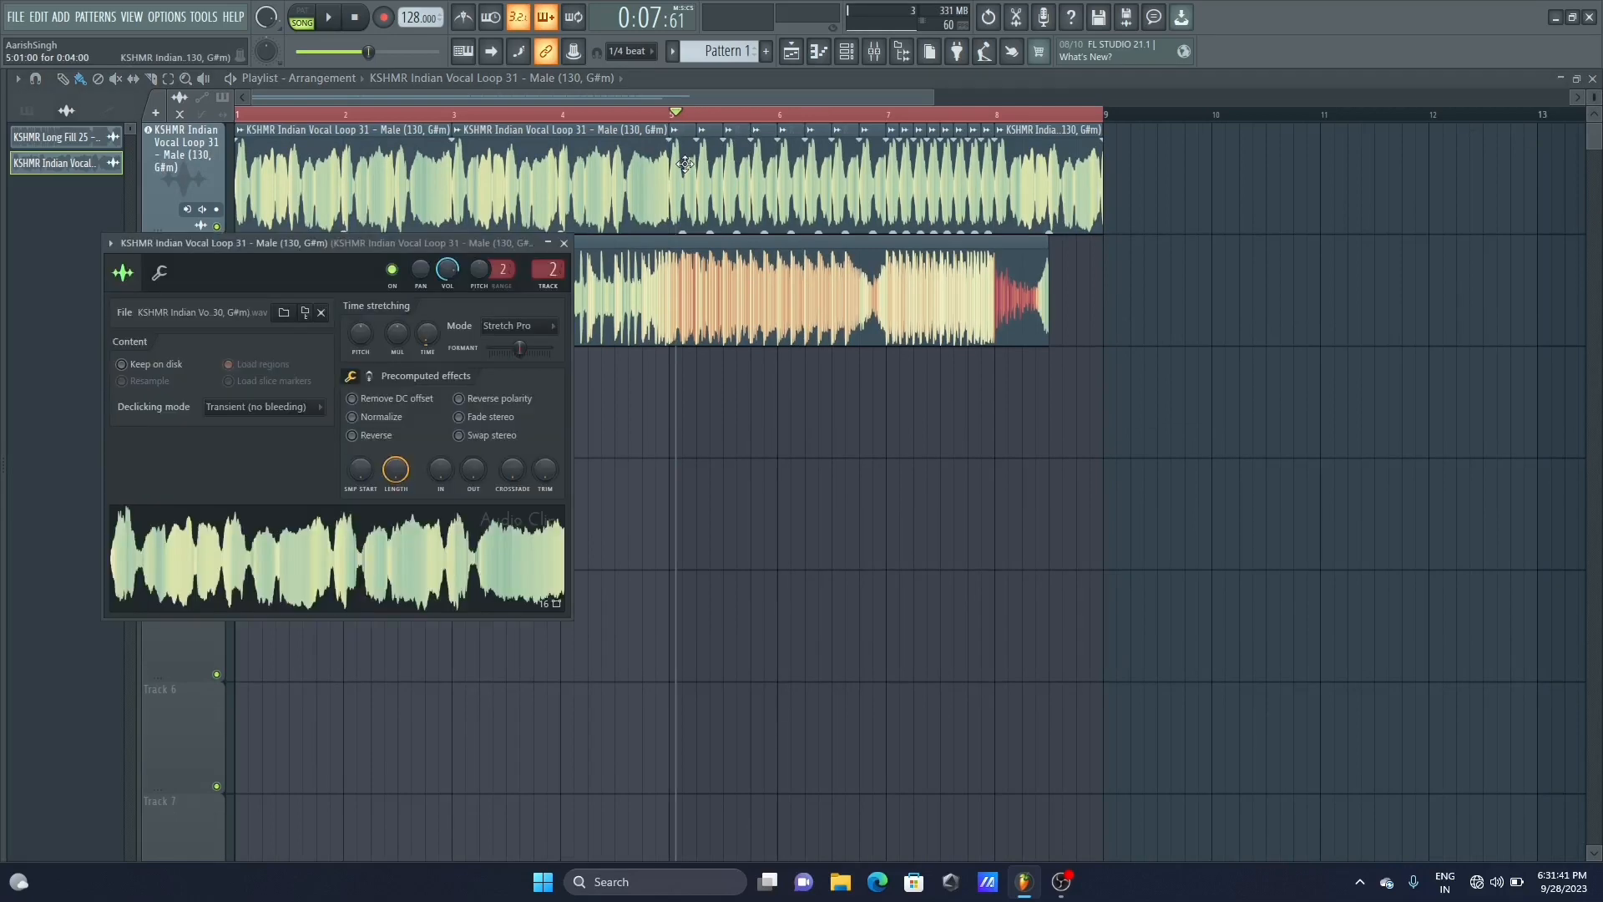
left_click(880, 101)
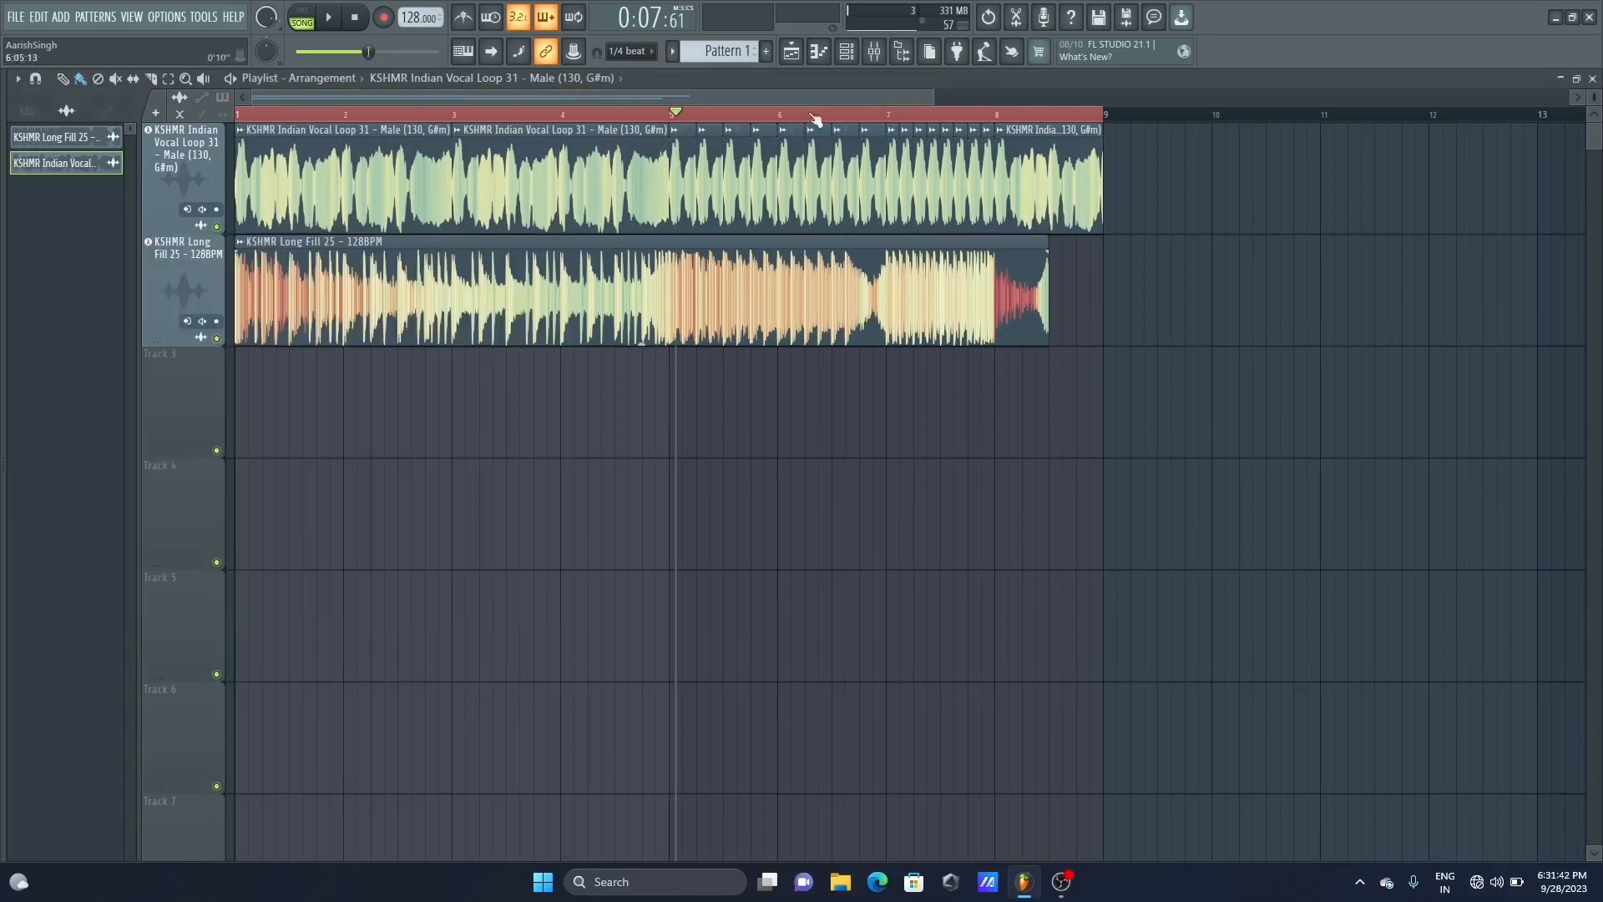
left_click(676, 119)
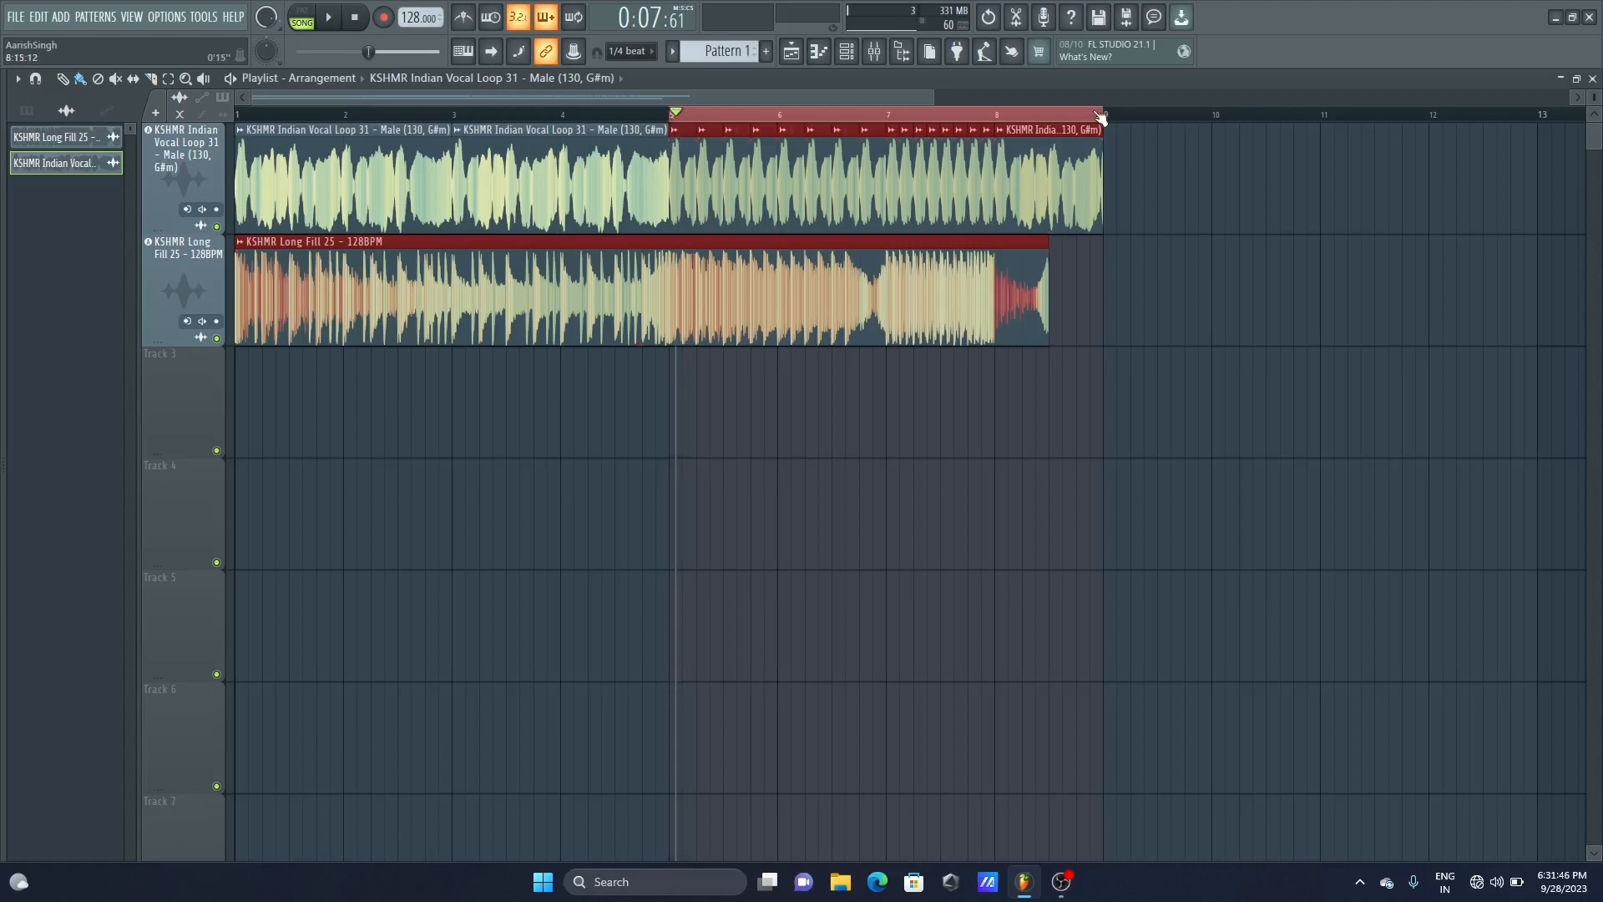
left_click_drag(1102, 117, 1084, 141)
left_click_drag(1101, 146, 994, 147)
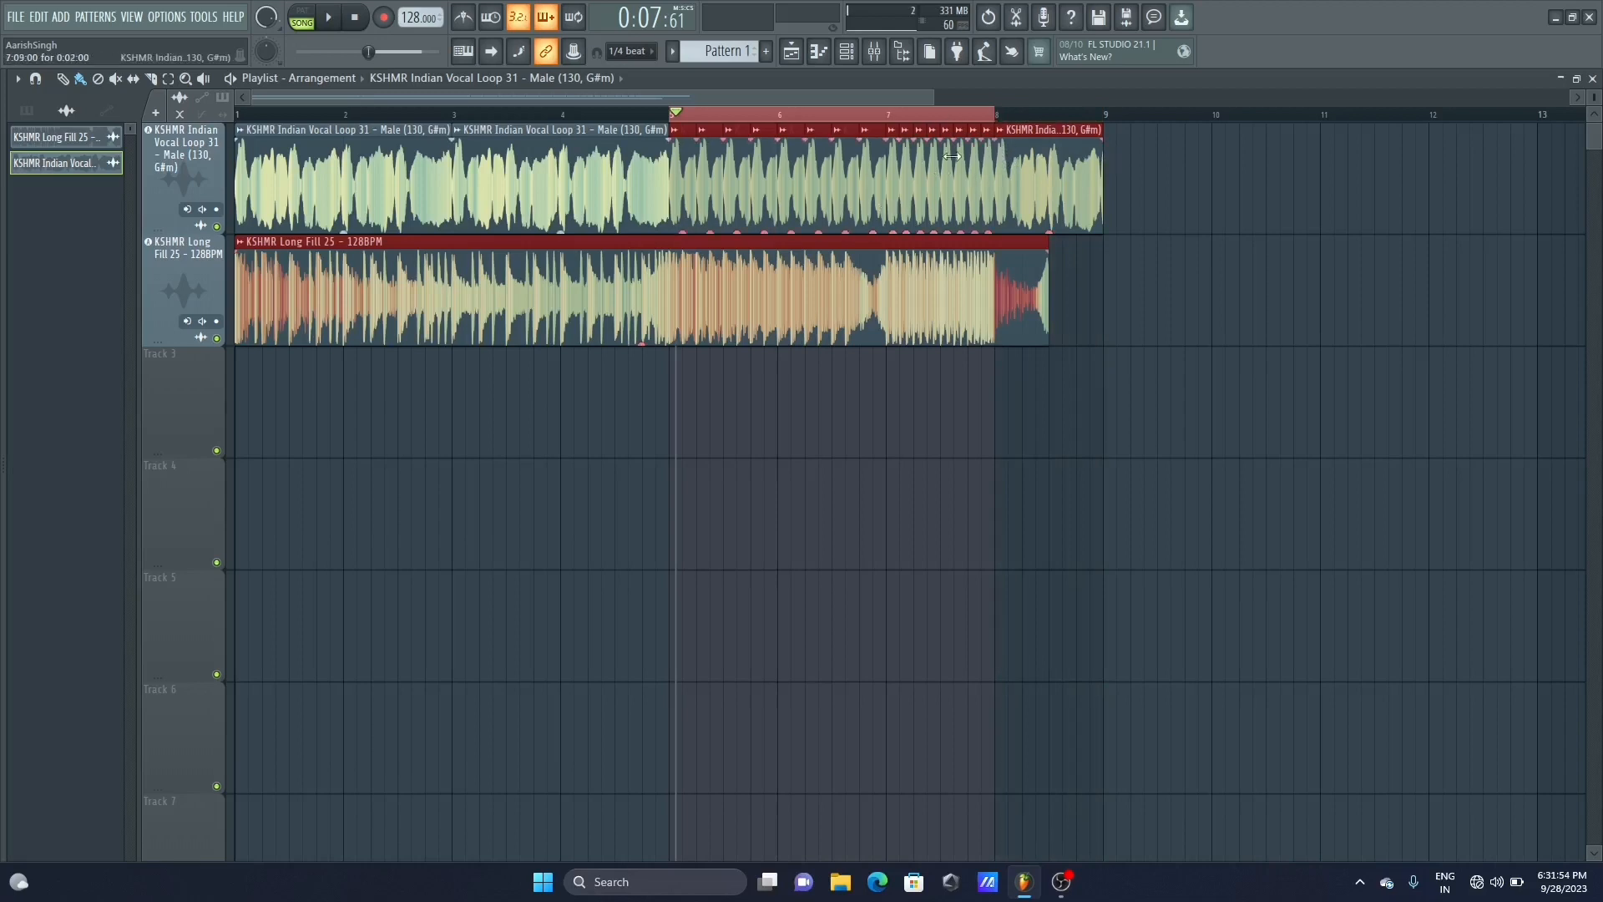
Set the vocal loop channel's pitch knob range to 12 semitones and switch on Cut self
double_click(716, 187)
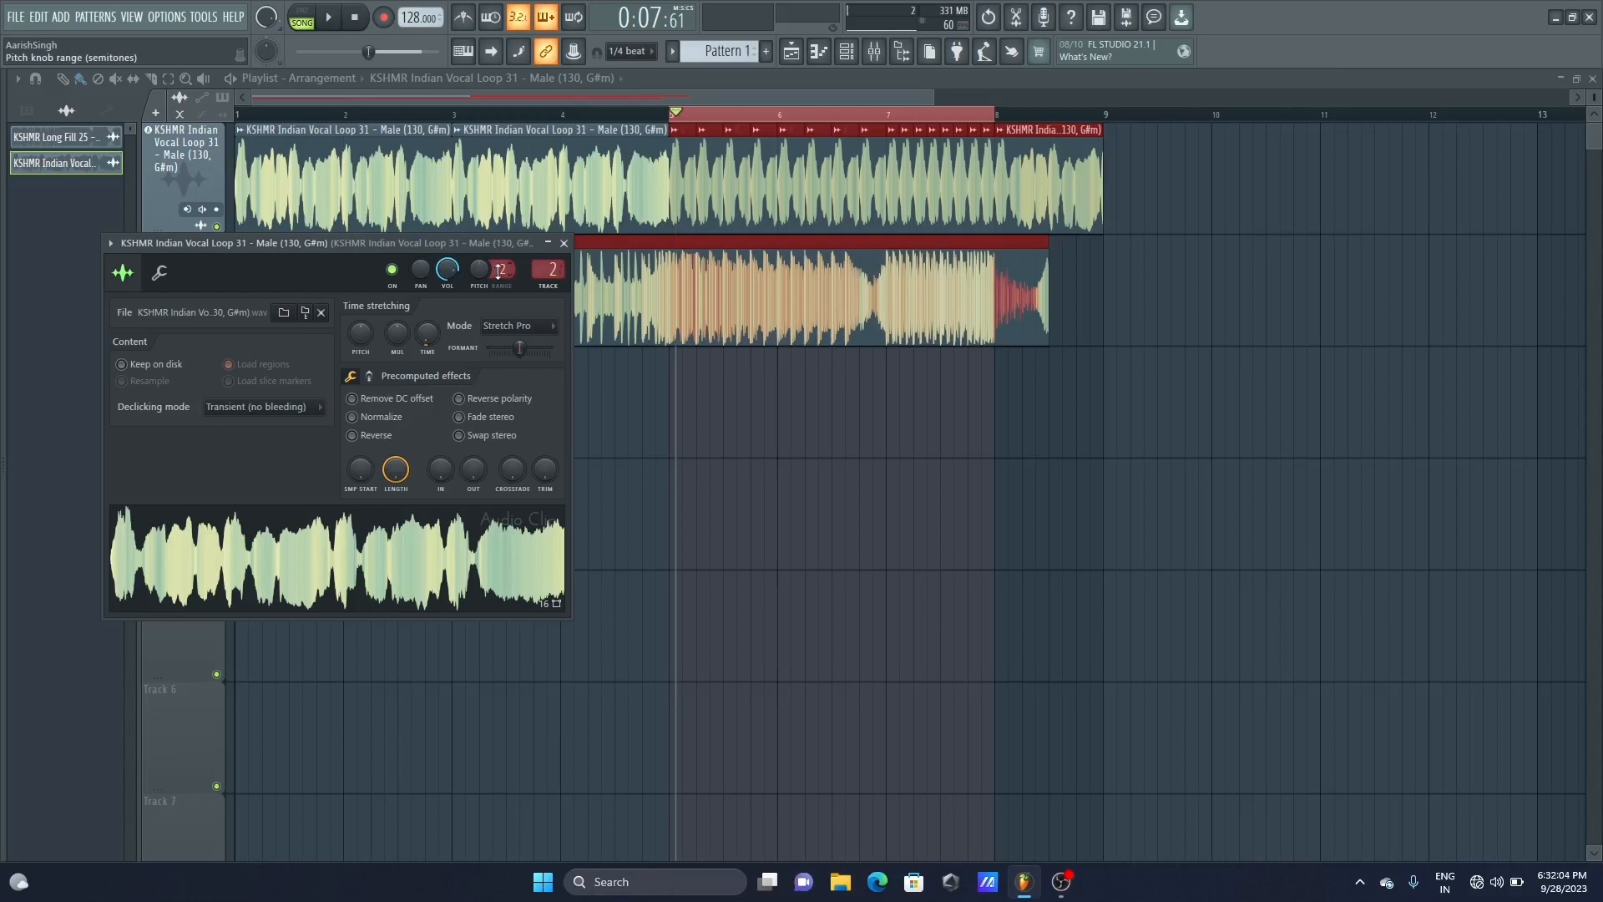
left_click(159, 272)
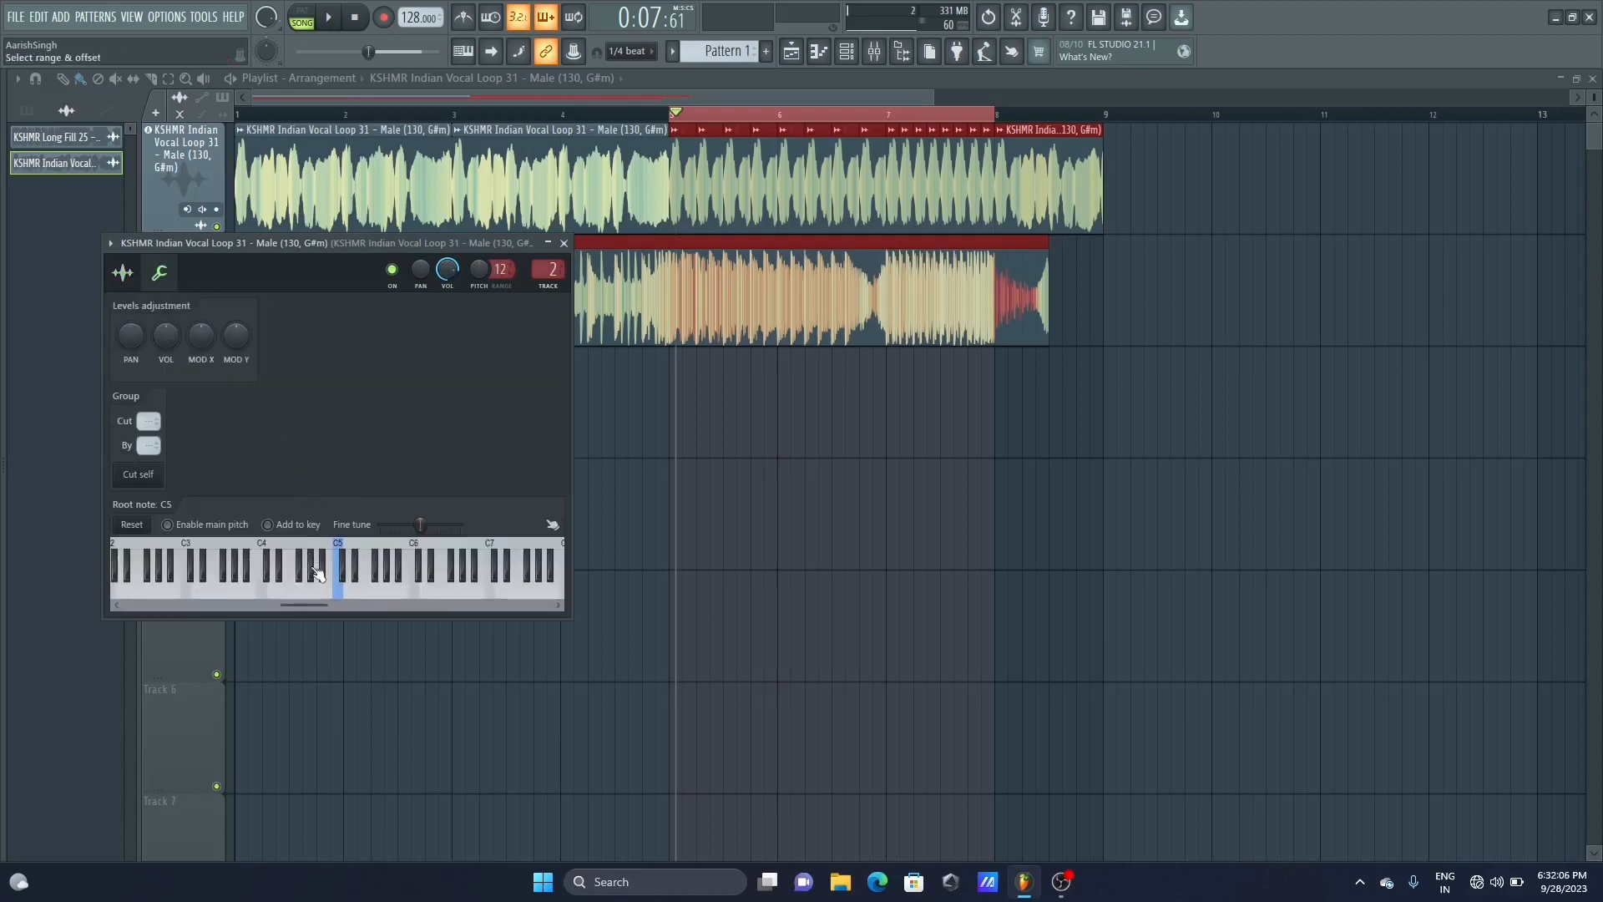
left_click(146, 480)
left_click(123, 273)
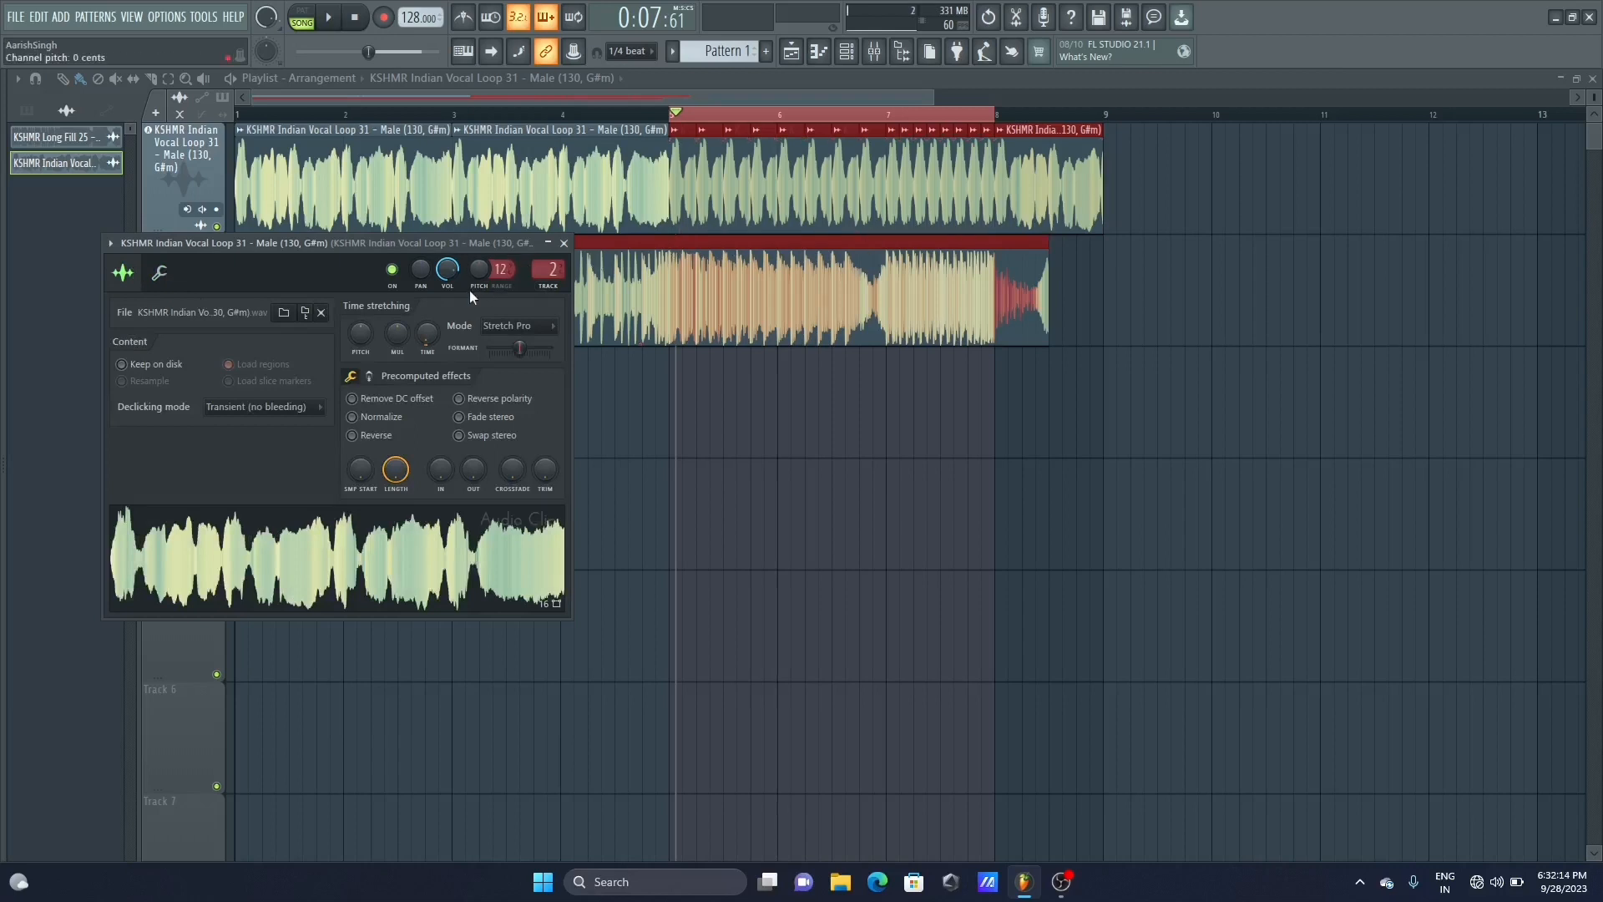
Create an automation clip for the vocal loop's channel pitch over the selected bars
right_click(479, 269)
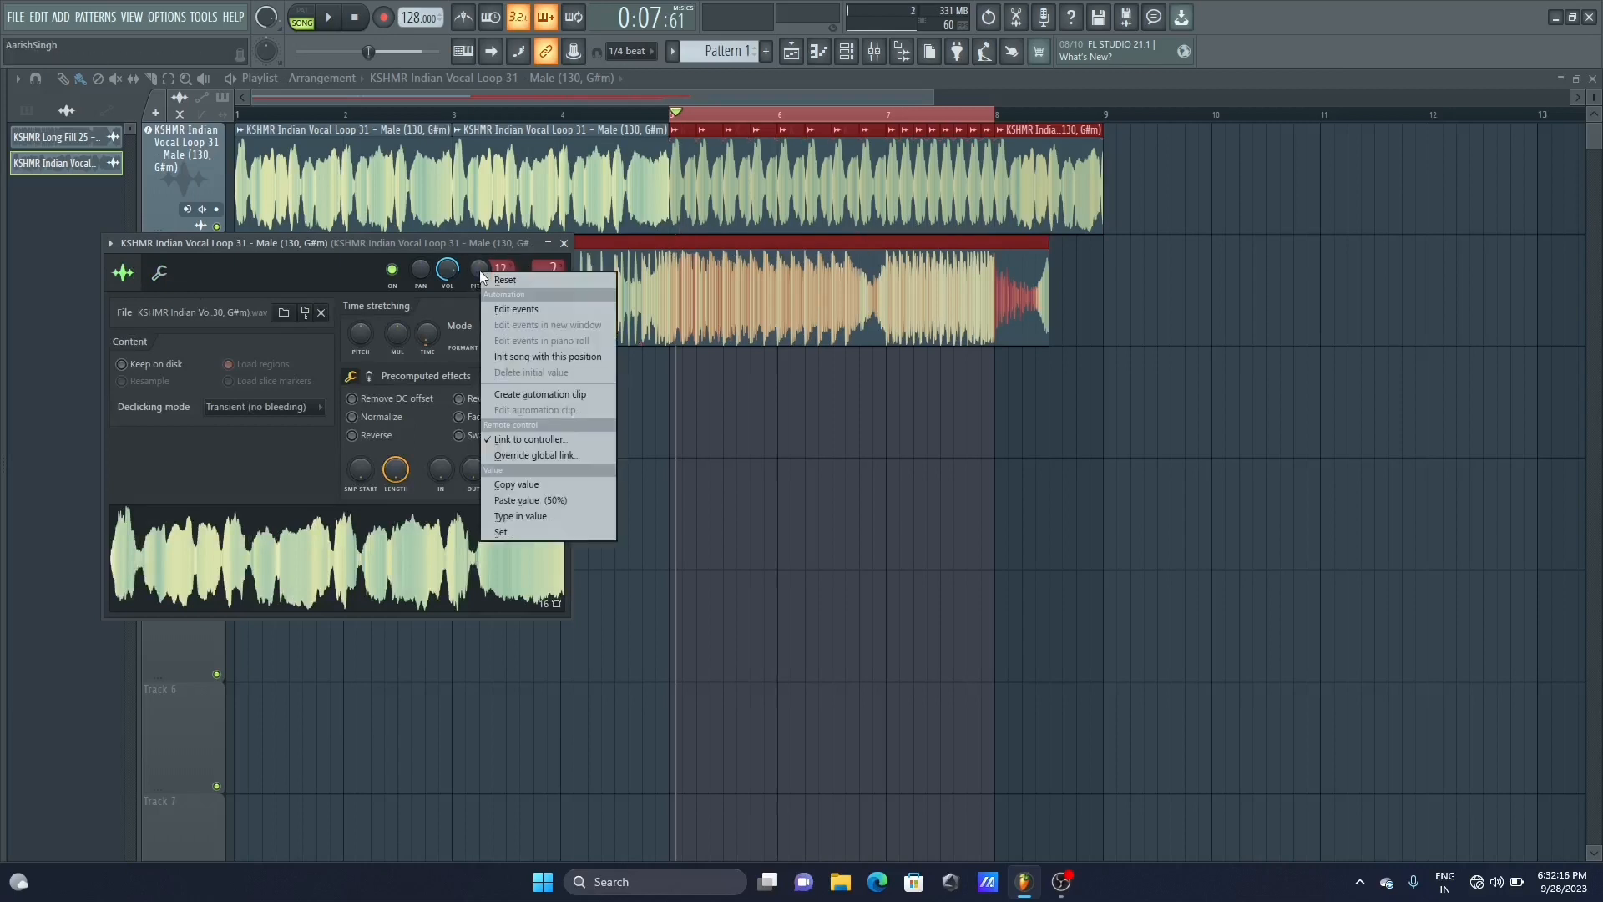
left_click(525, 395)
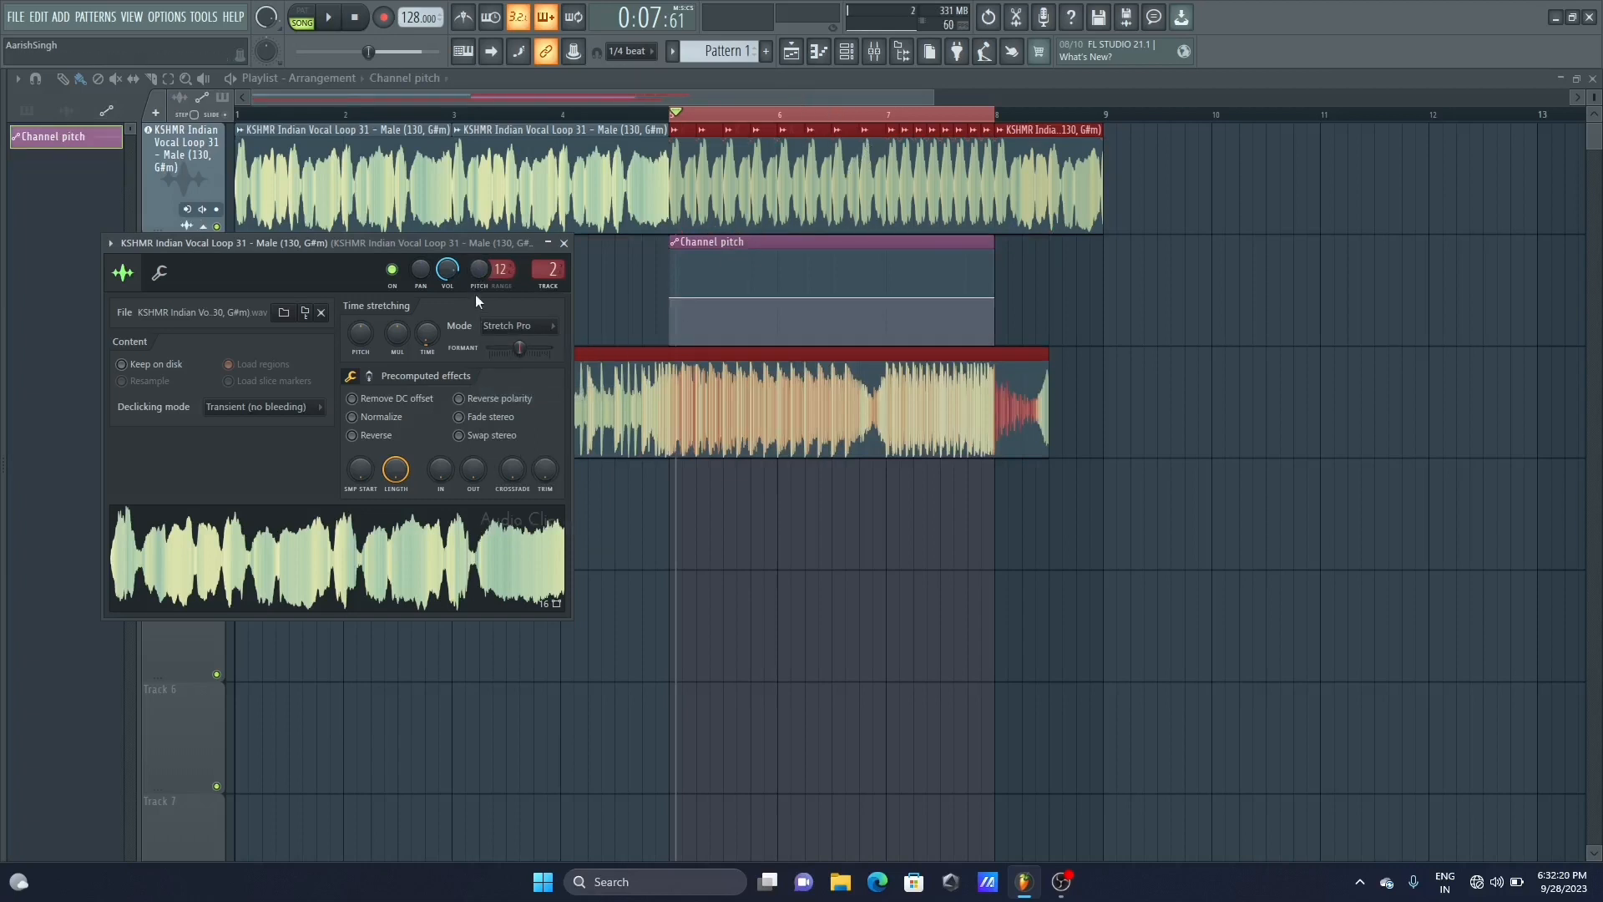
right_click(479, 272)
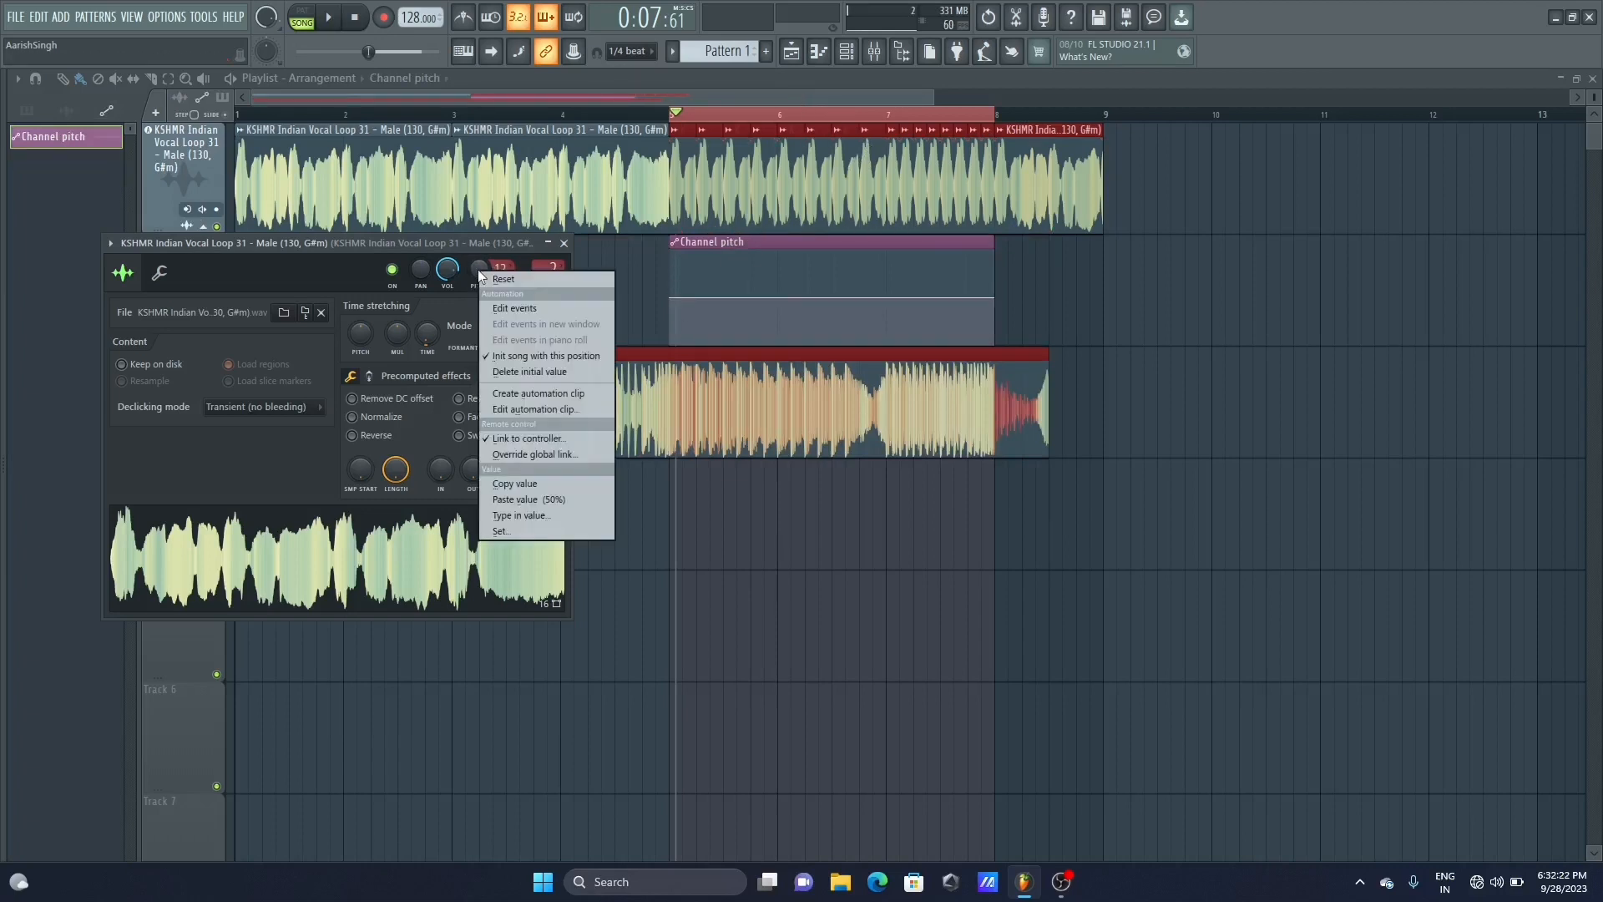
left_click(538, 393)
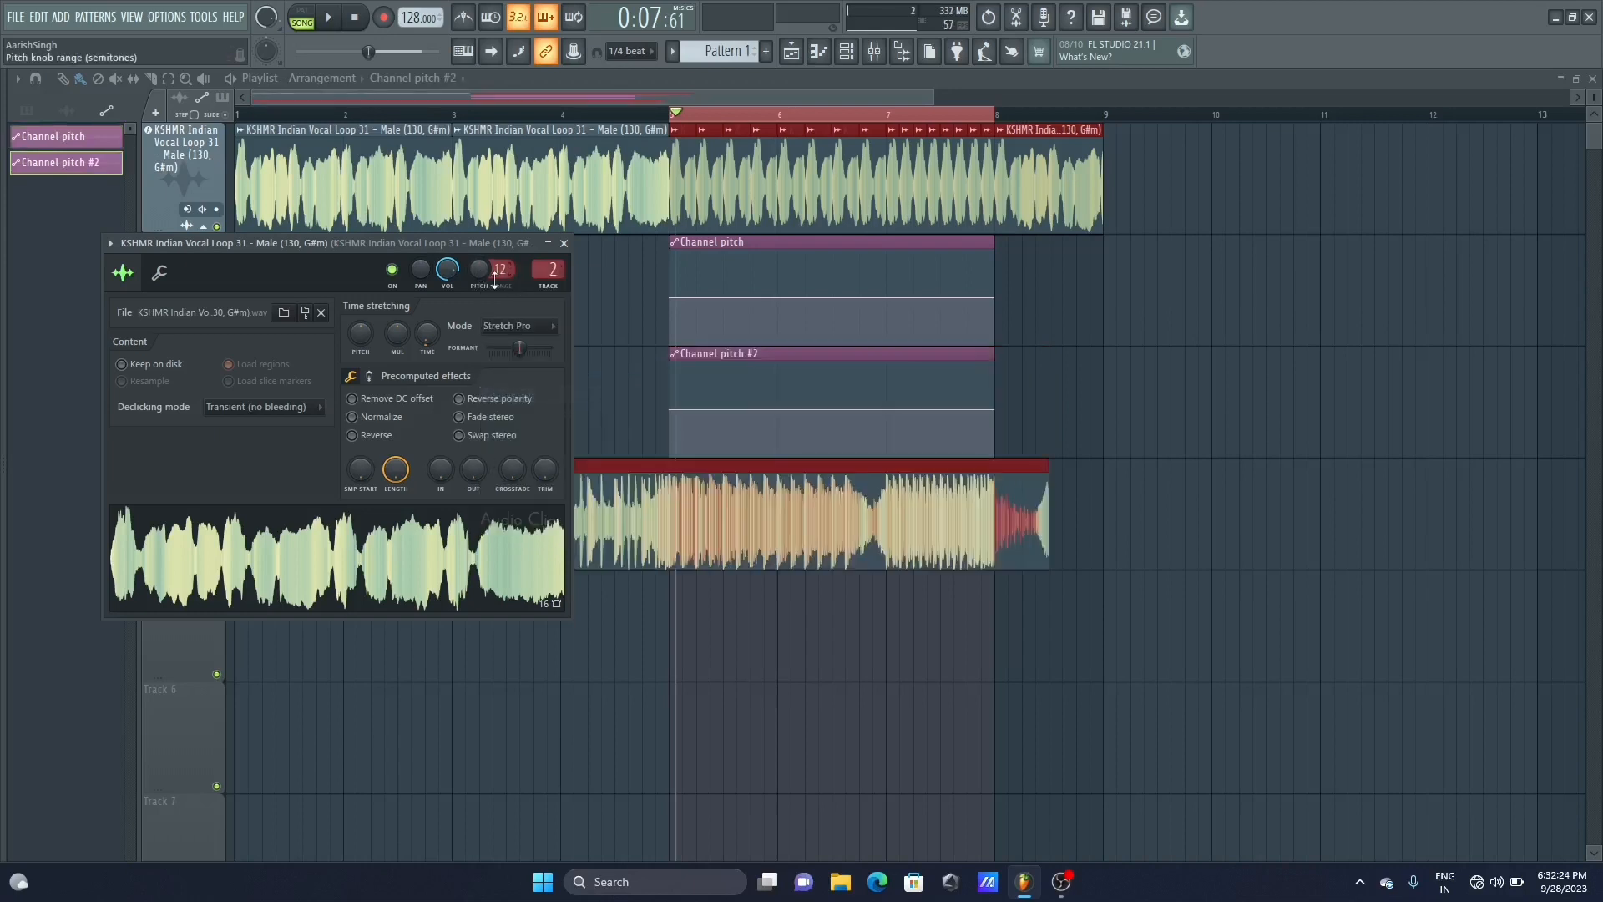
key("ctrl+z")
Close the vocal loop's channel settings, raise the pitch automation's end point at bar 8 to the maximum, and play the rise
left_click(563, 243)
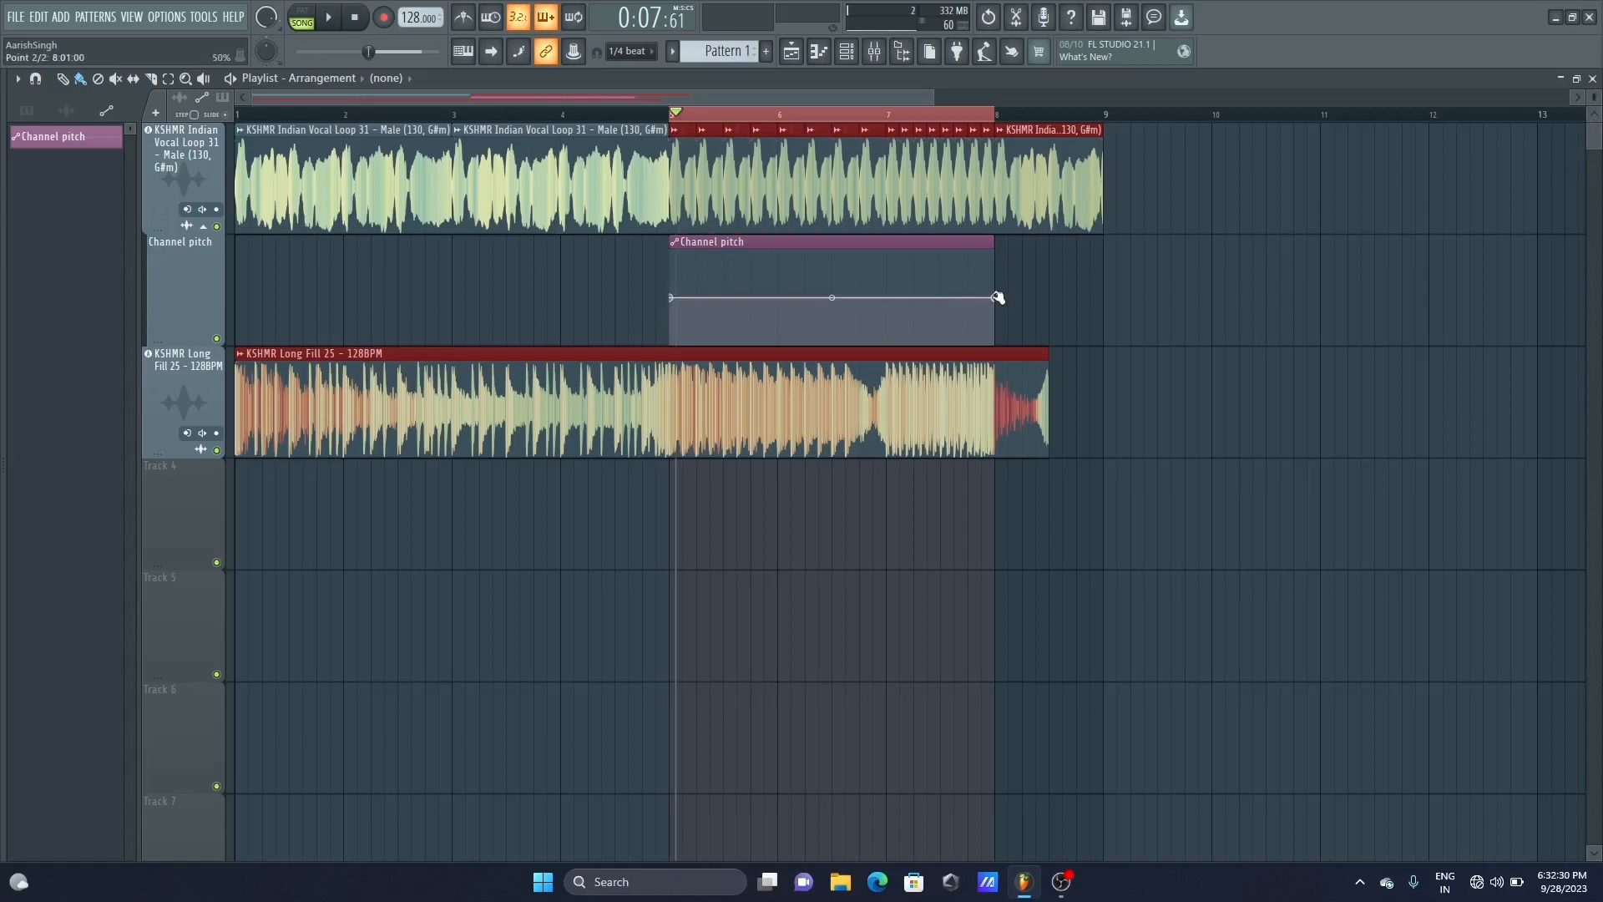
left_click_drag(997, 298, 999, 299)
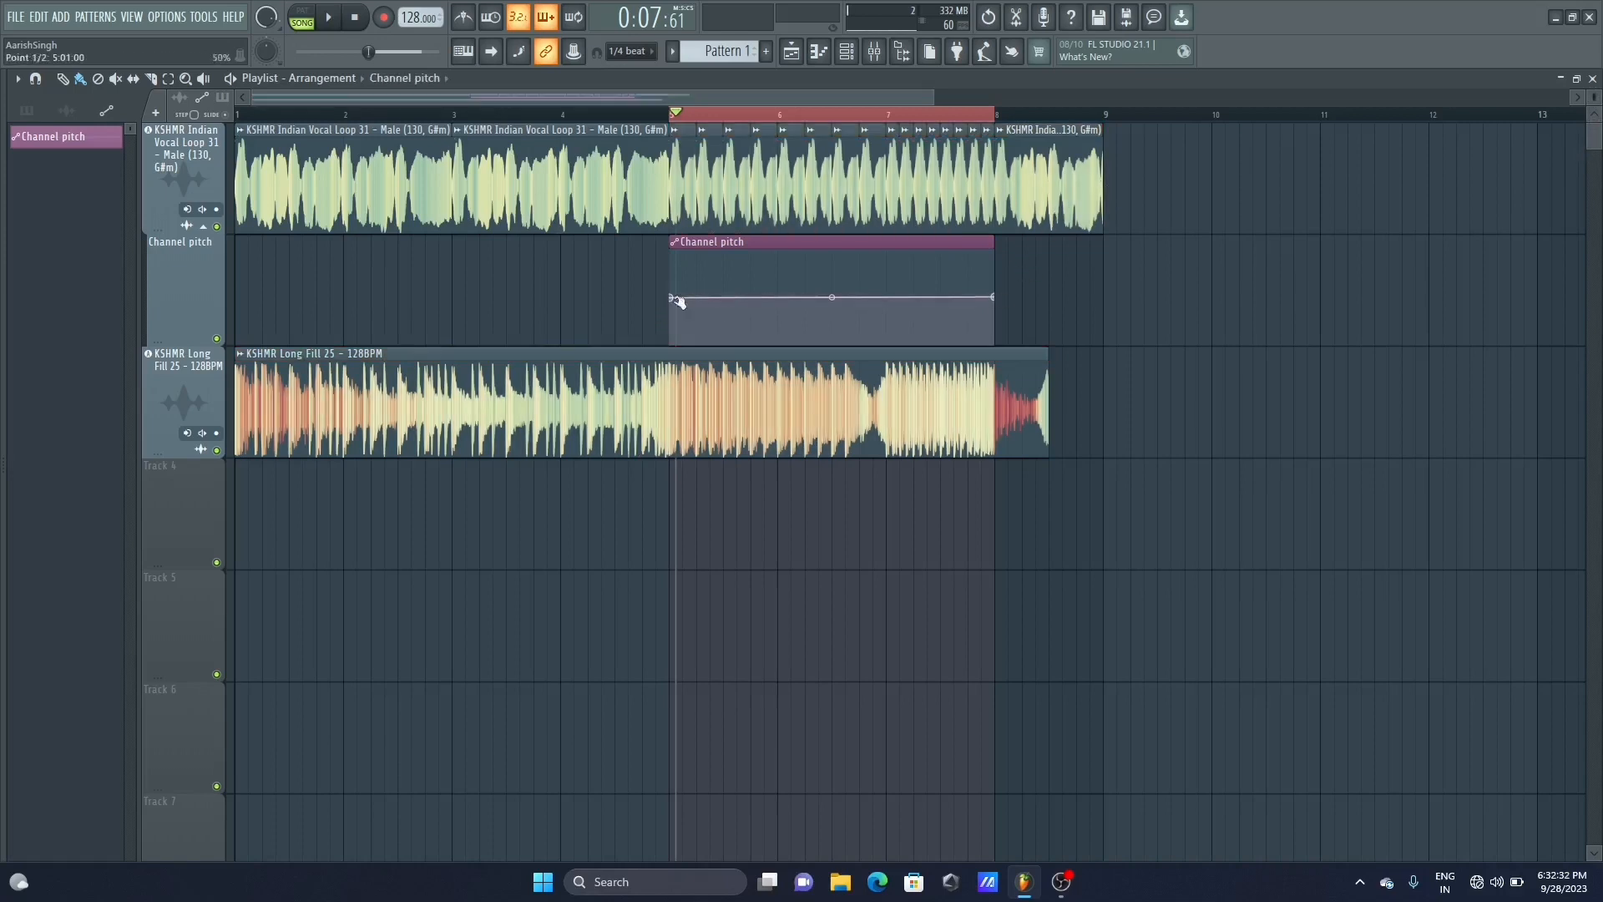
left_click_drag(998, 298, 1001, 250)
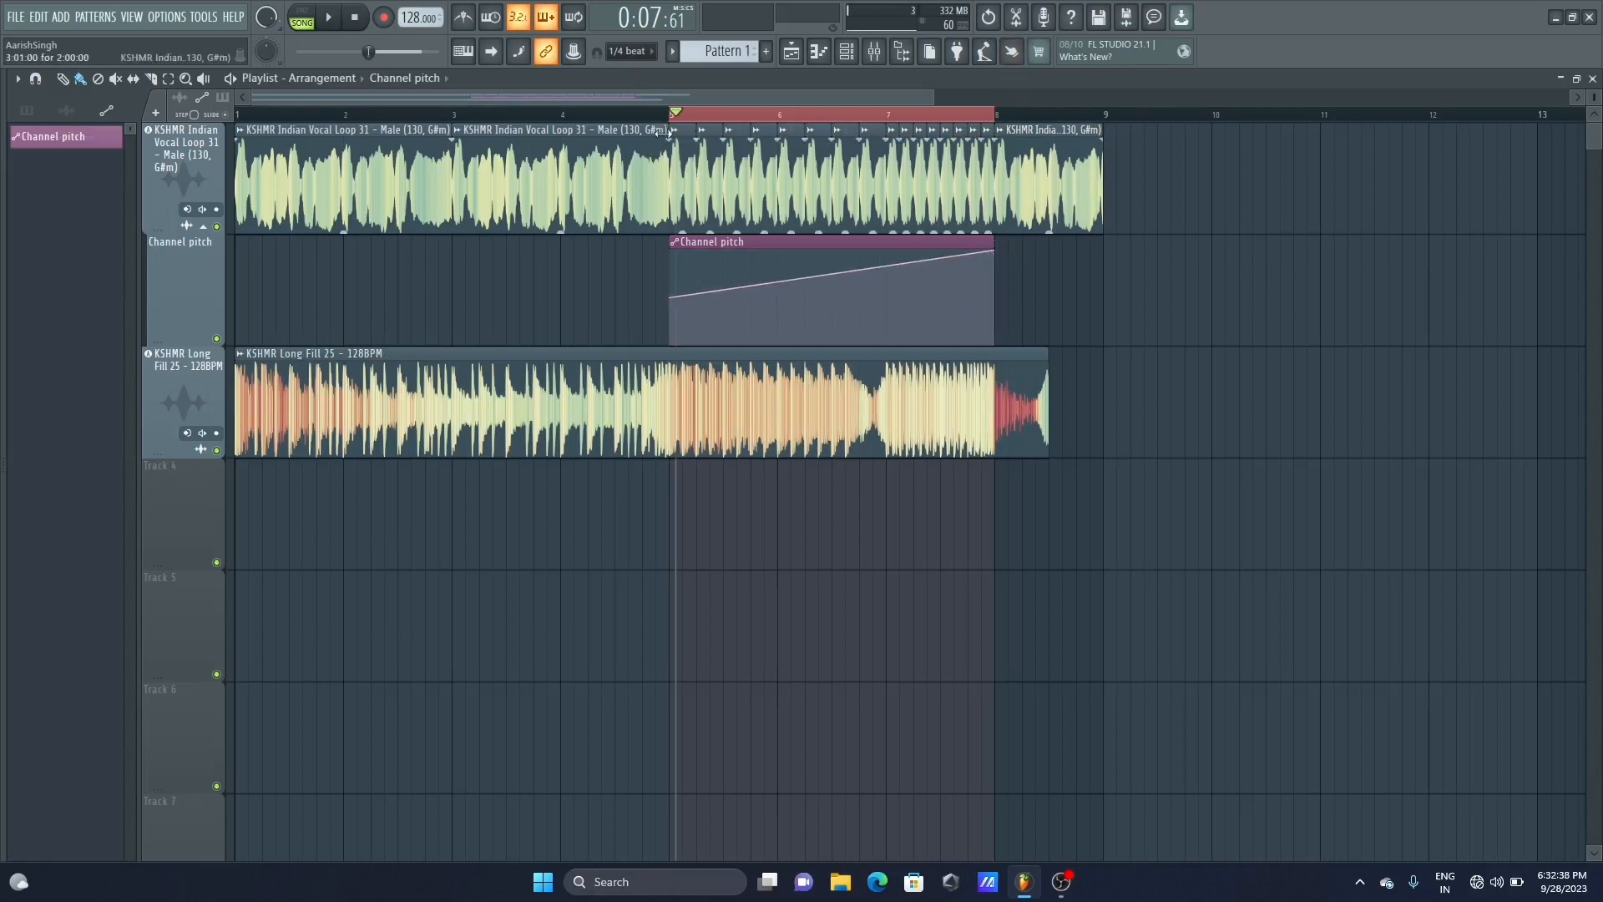
key("space")
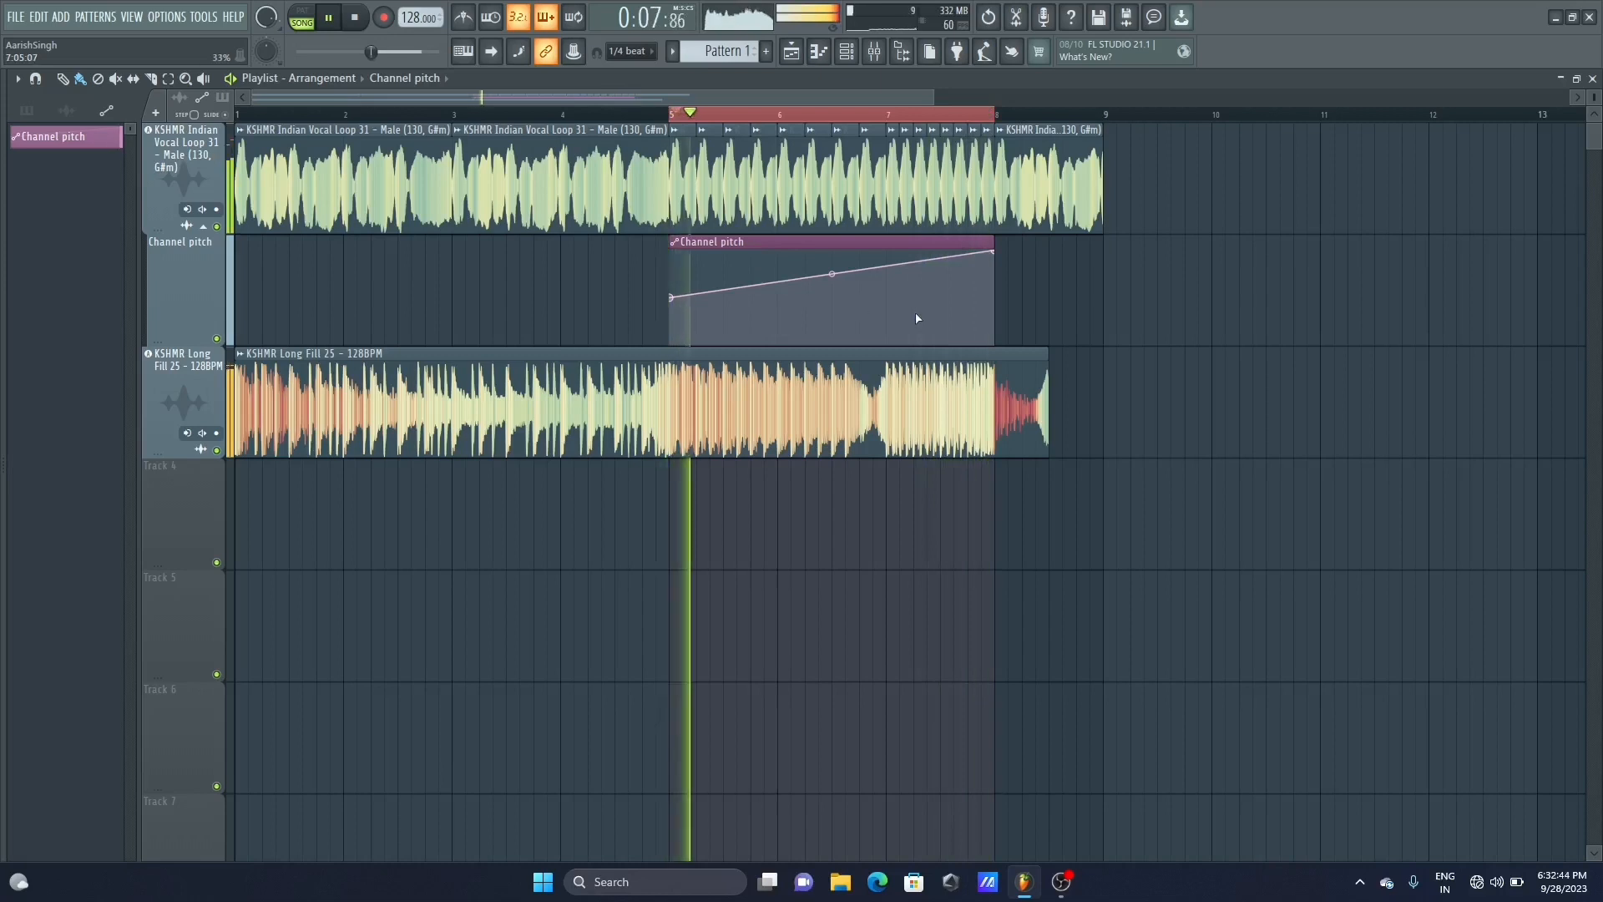
key("space")
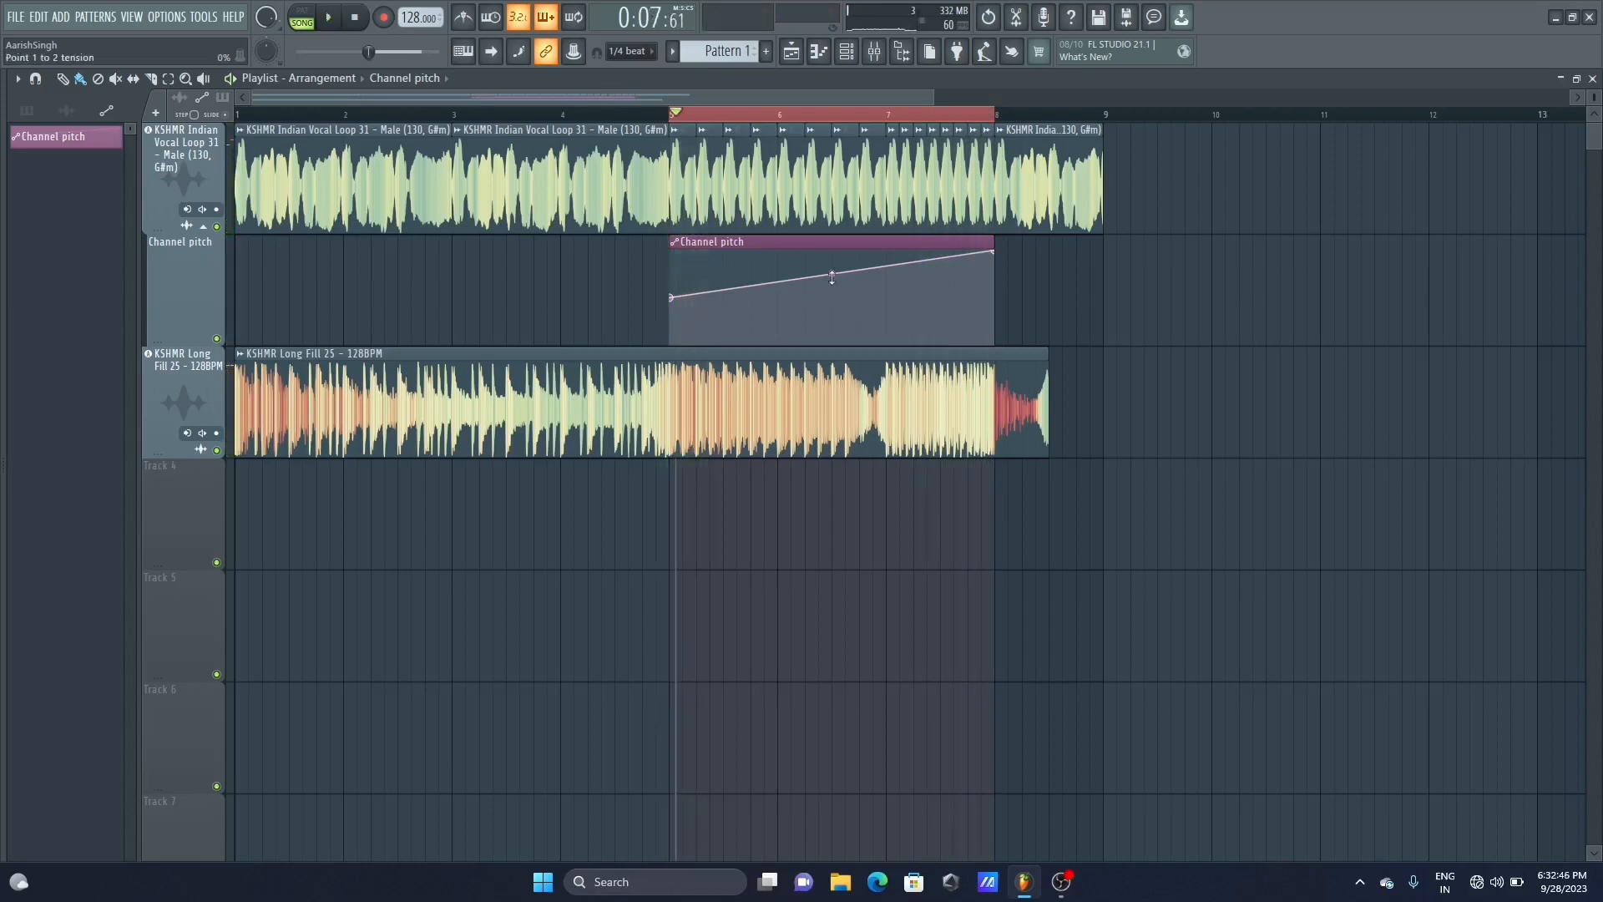
Try a steep 37% tension on the rising pitch curve, listen to it, and reset the tension
left_click_drag(831, 278, 832, 296)
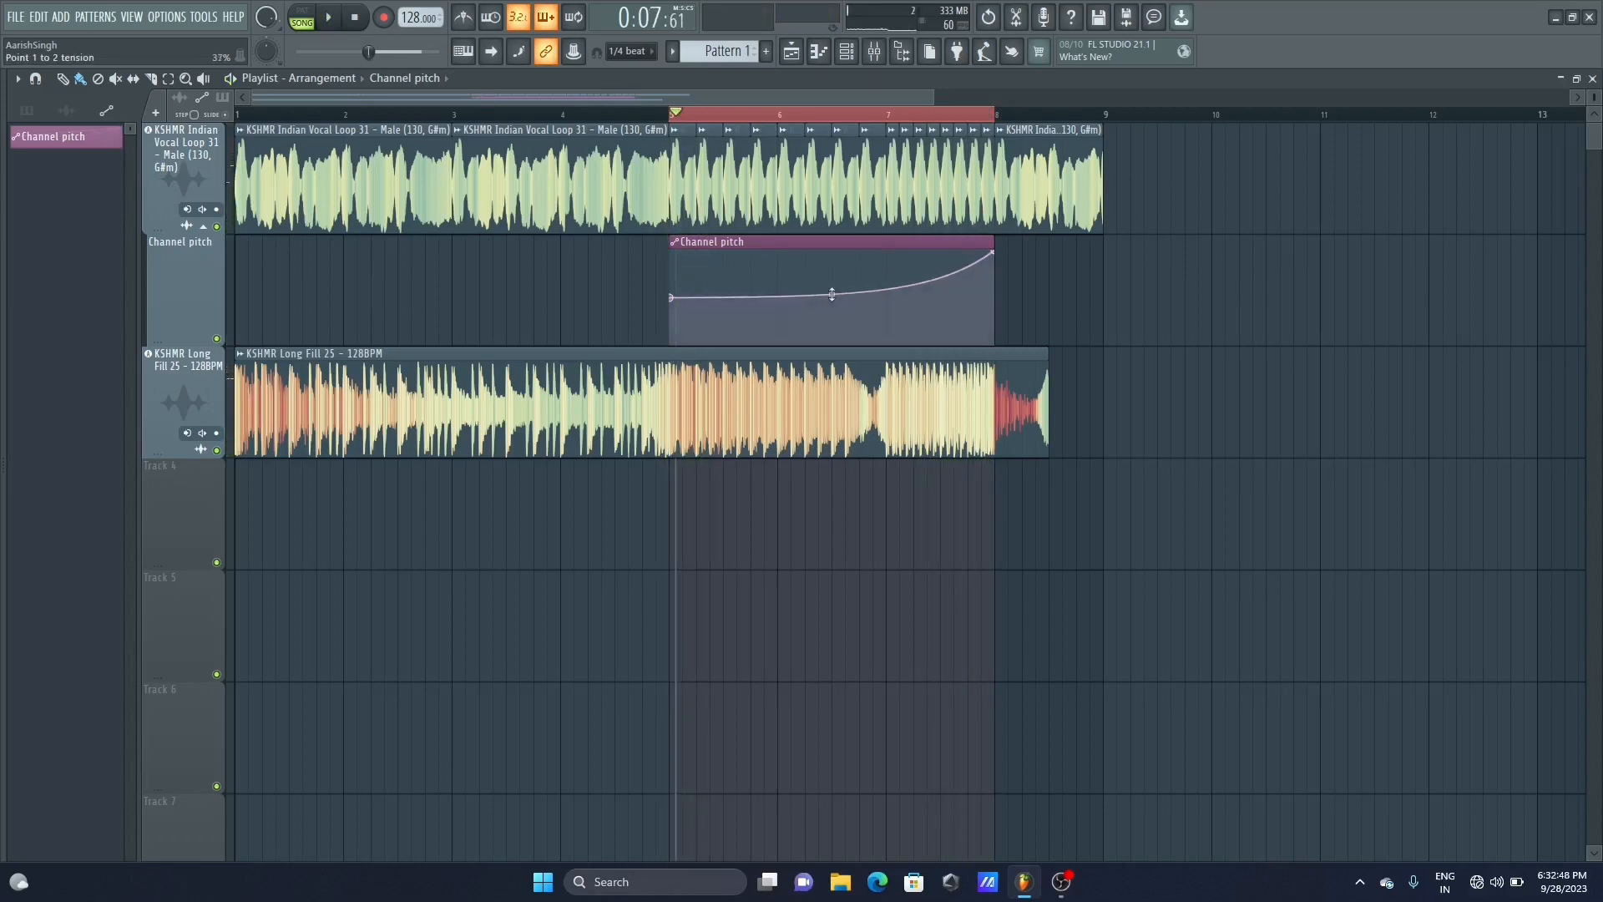
key("space")
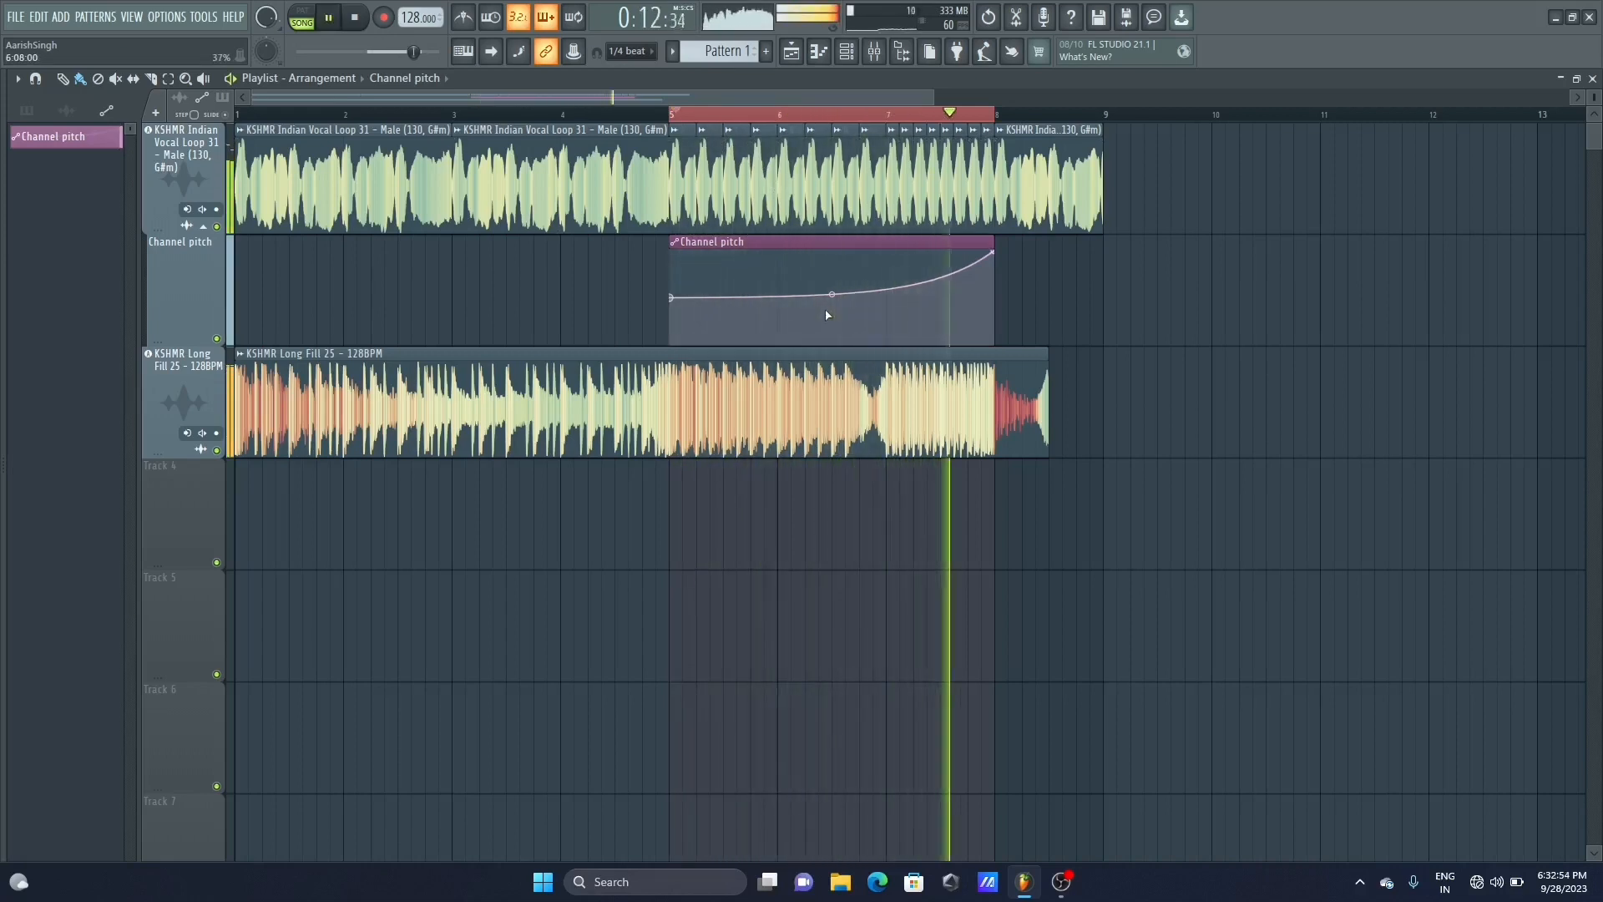
key("space")
right_click(829, 296)
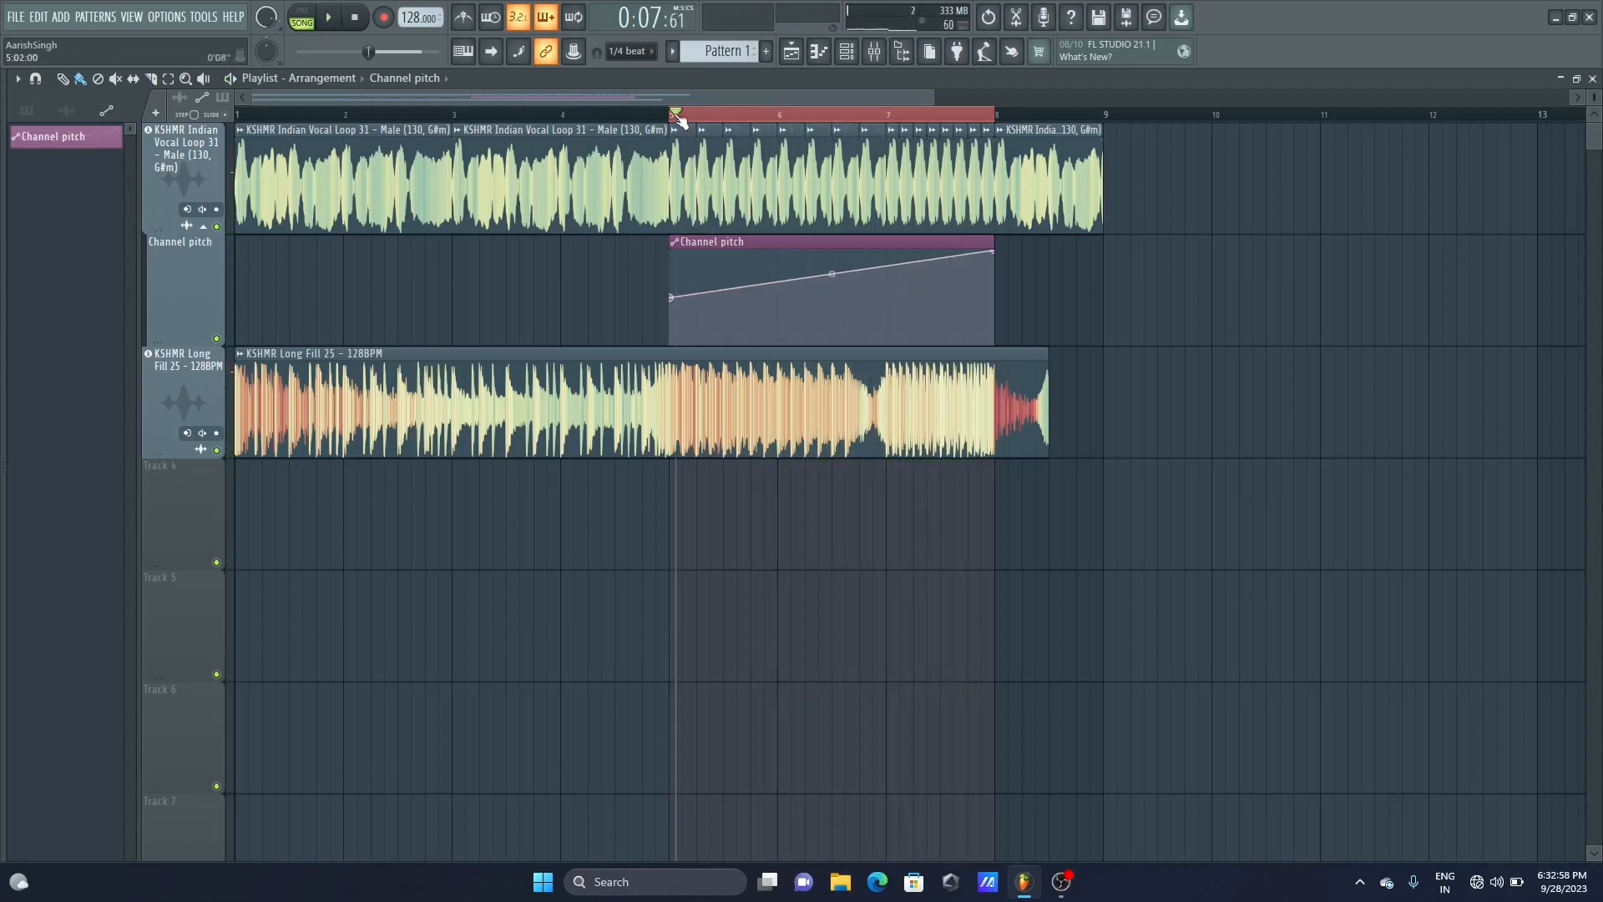
Give the rising pitch automation a slight curve and move the playhead to the second half of bar 7
left_click(678, 117)
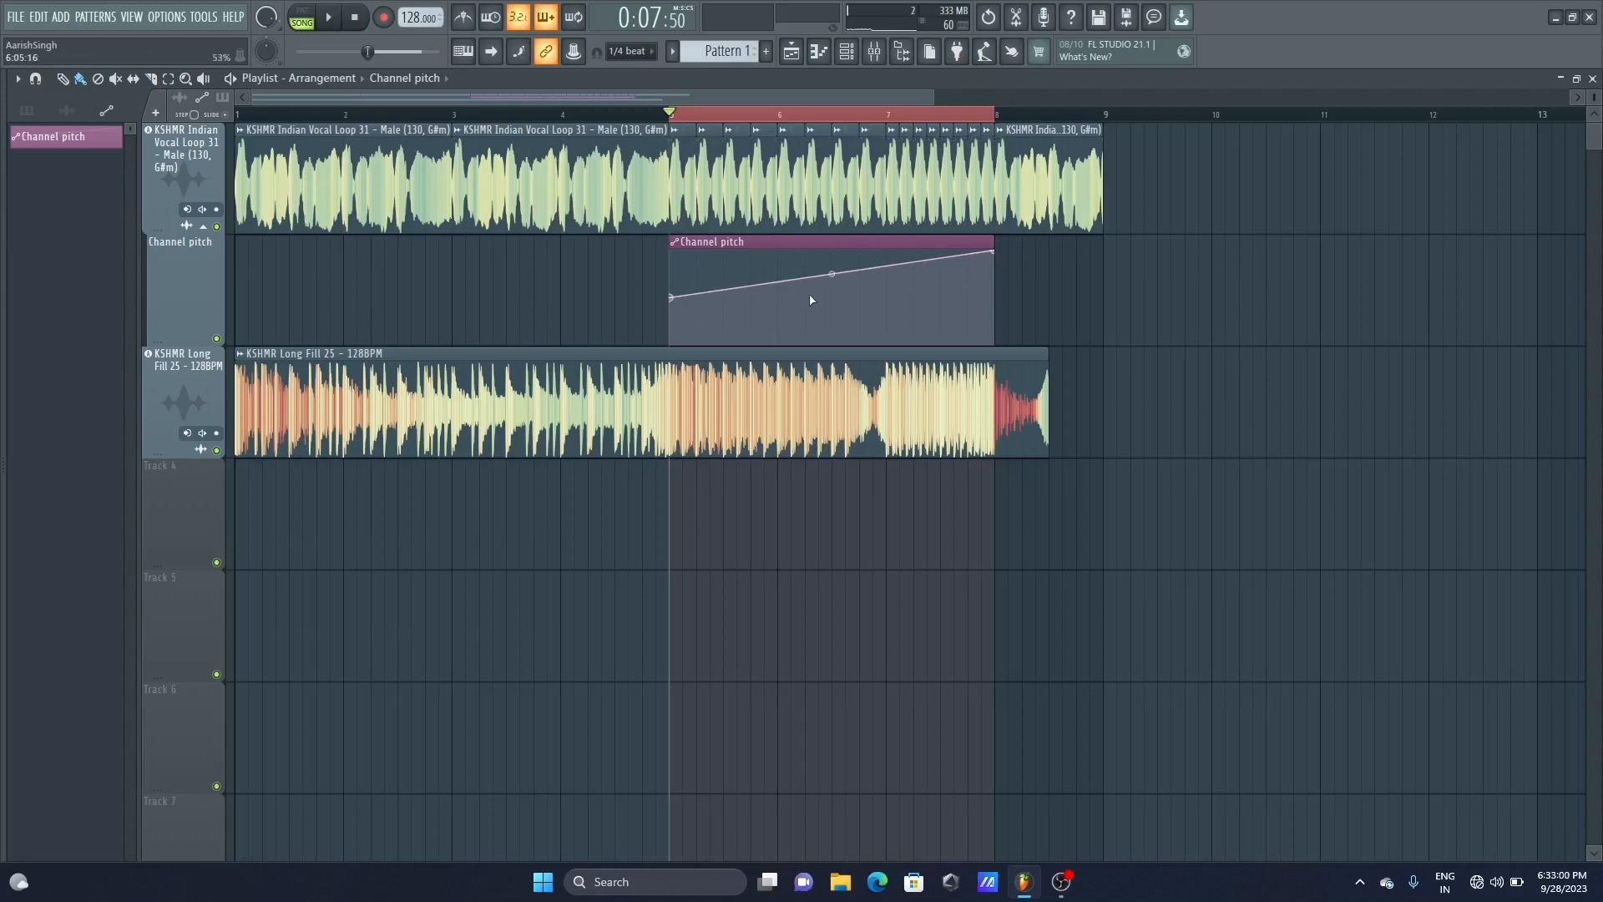
left_click_drag(831, 275, 831, 317)
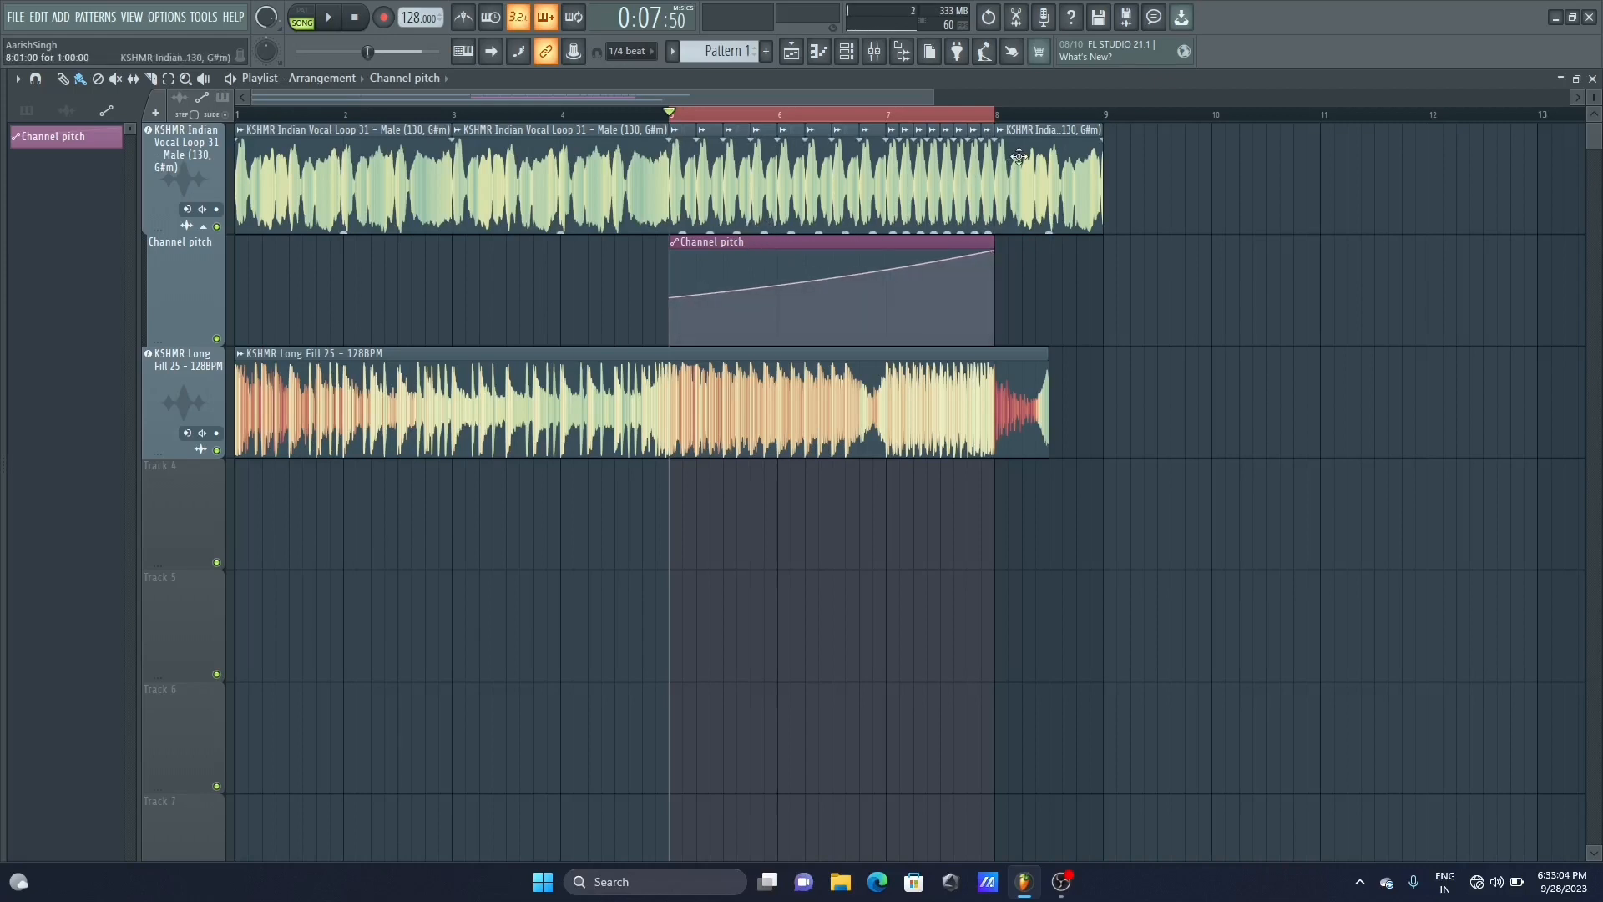
left_click(949, 117)
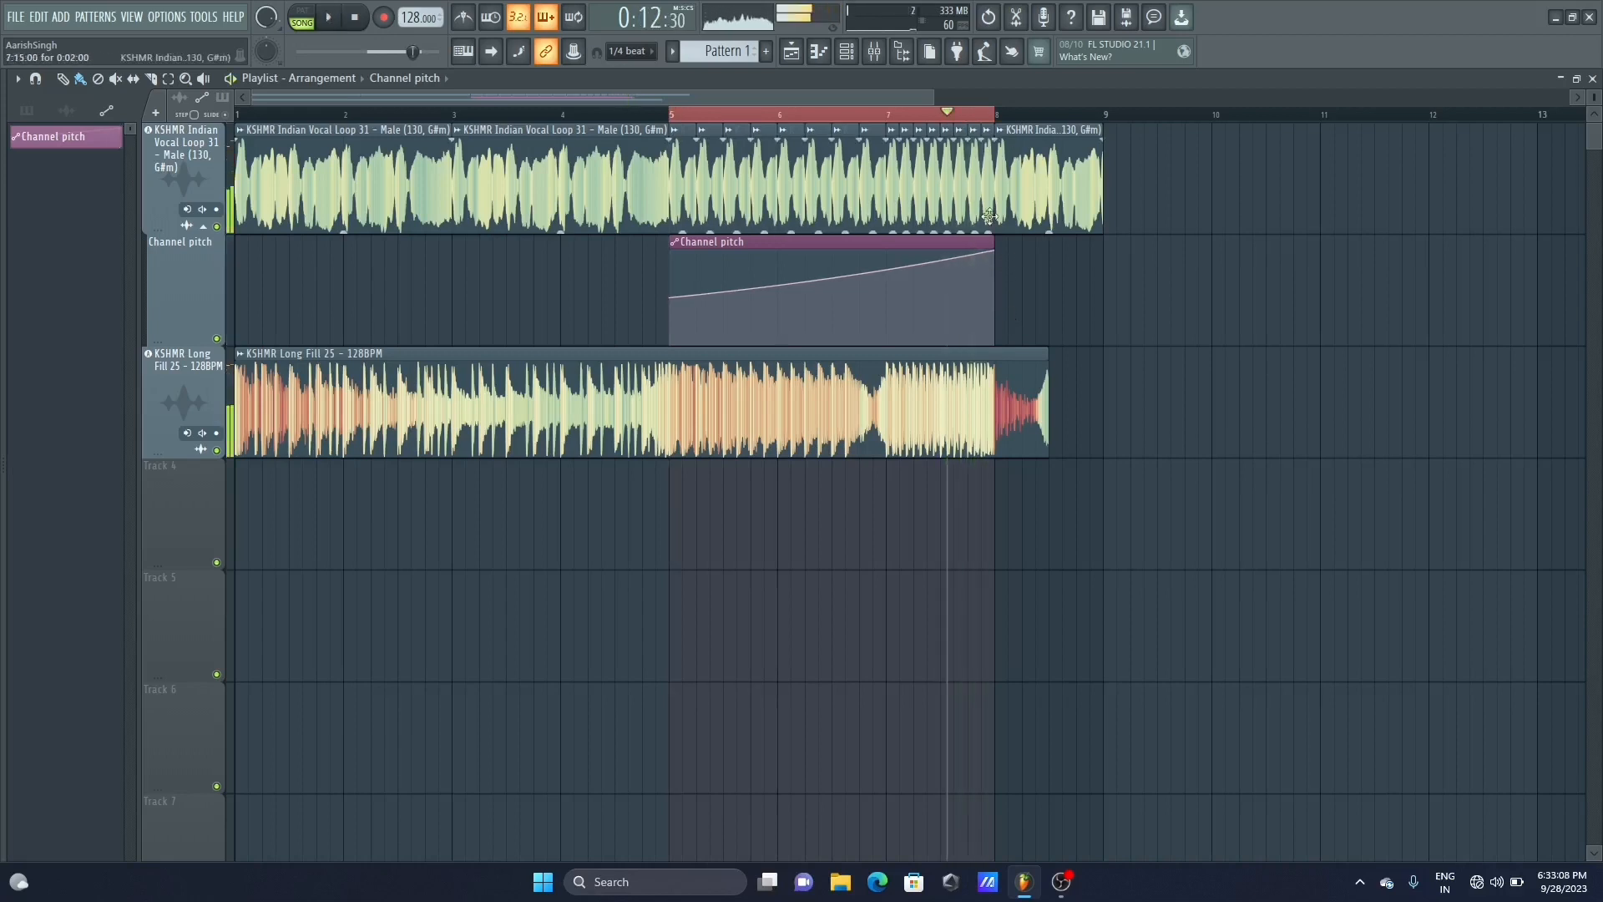
Extend the time selection to bar 9, then play the transition into bar 8 and the build-up from bar 5
left_click_drag(1000, 119, 1107, 147)
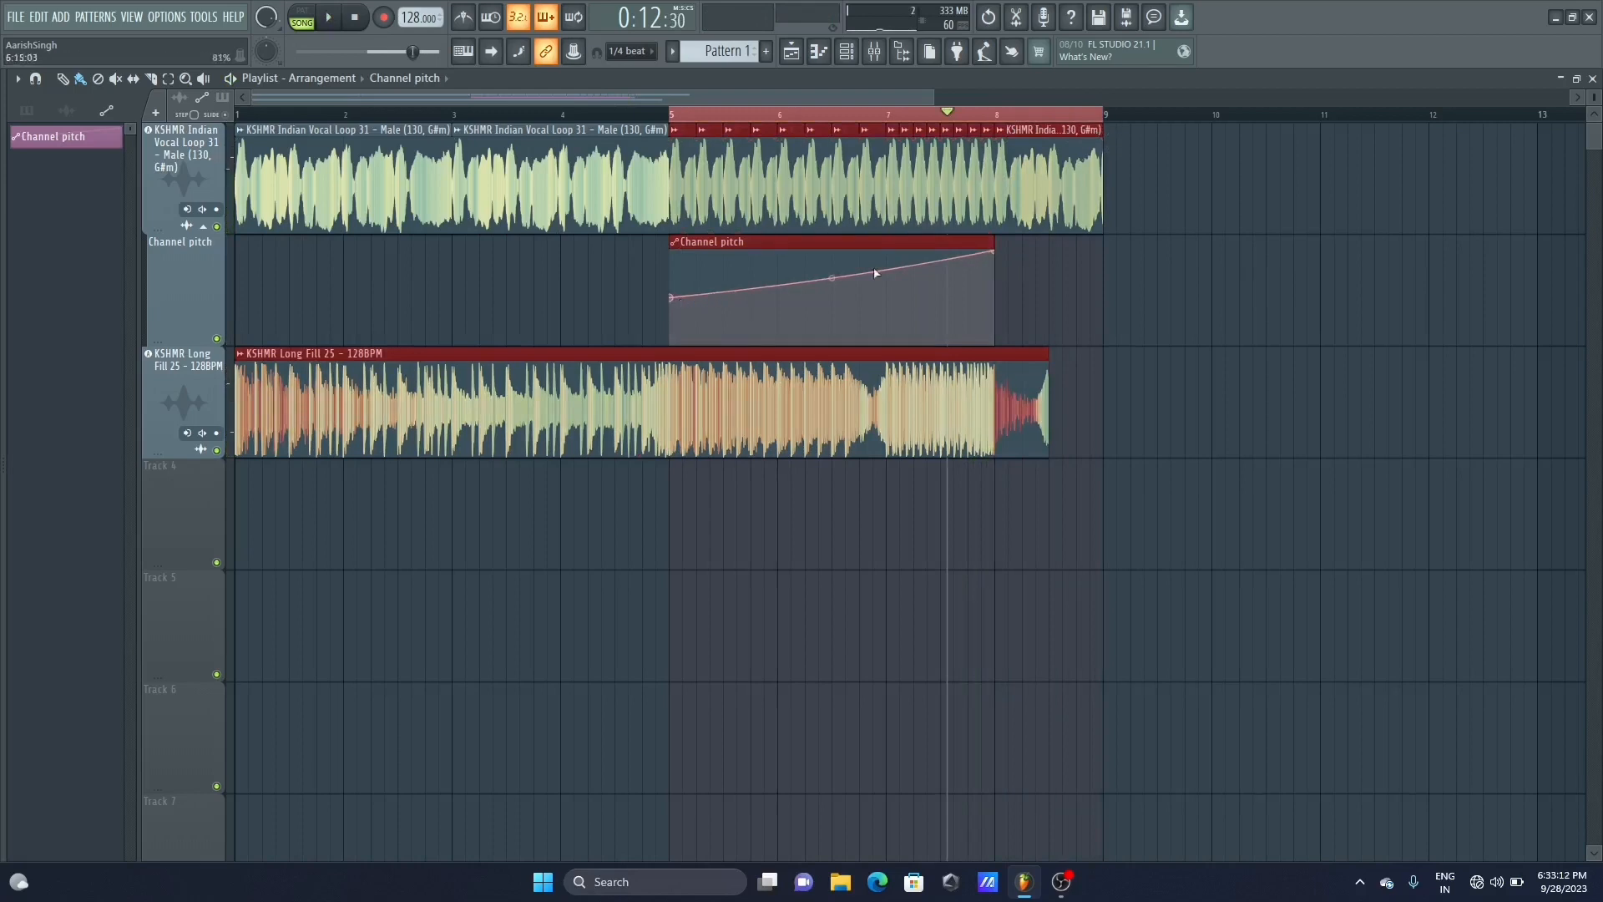
key("space")
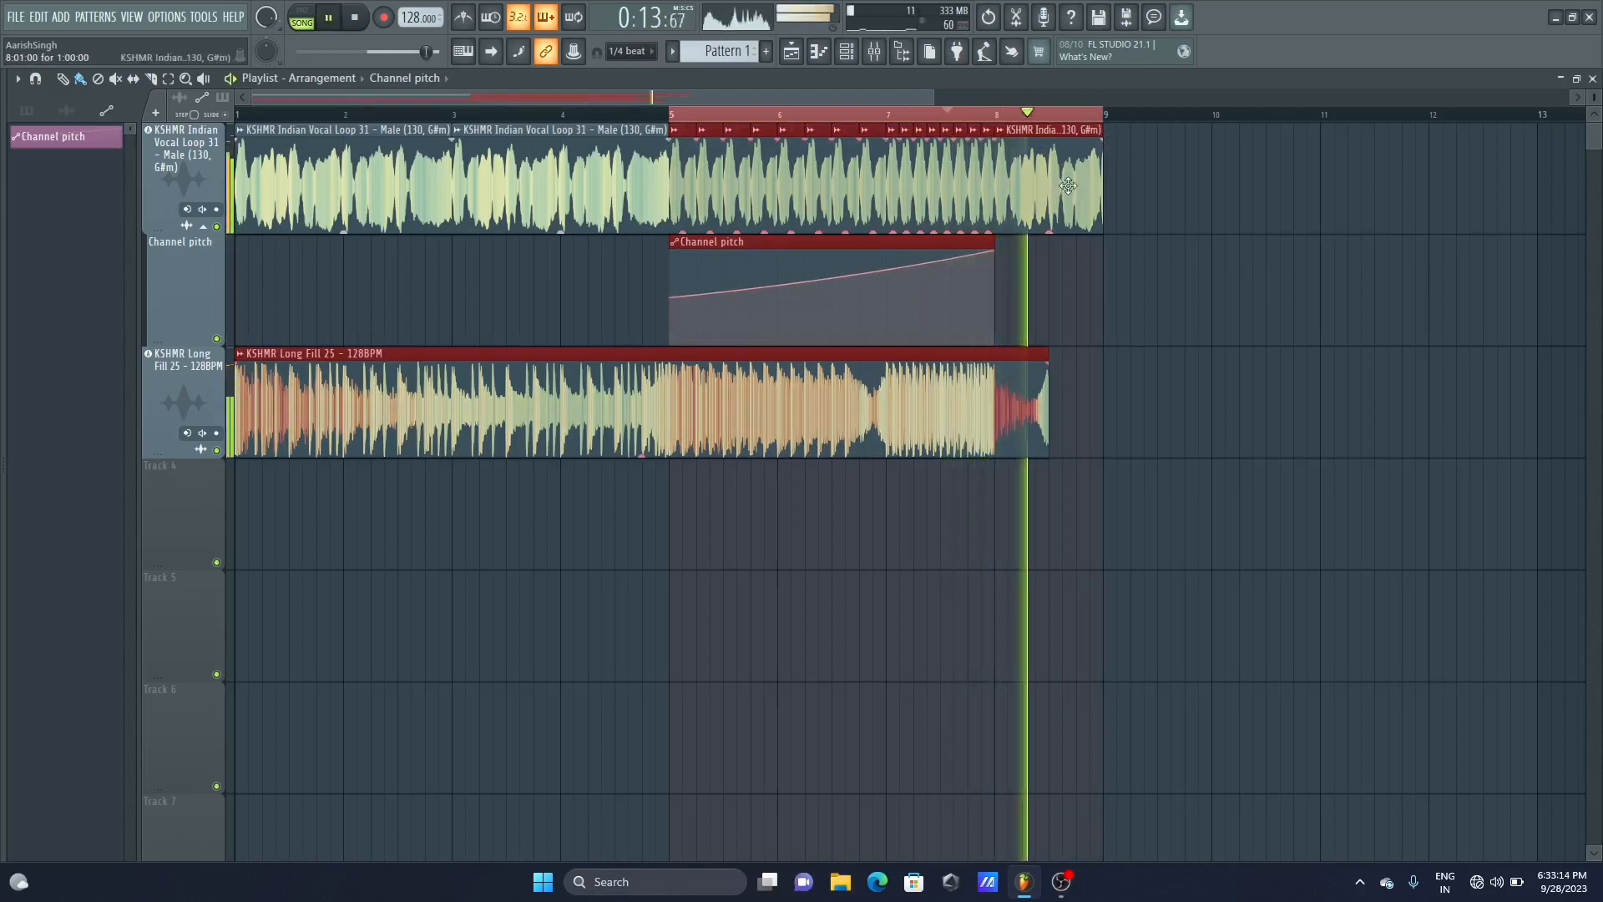
key("space")
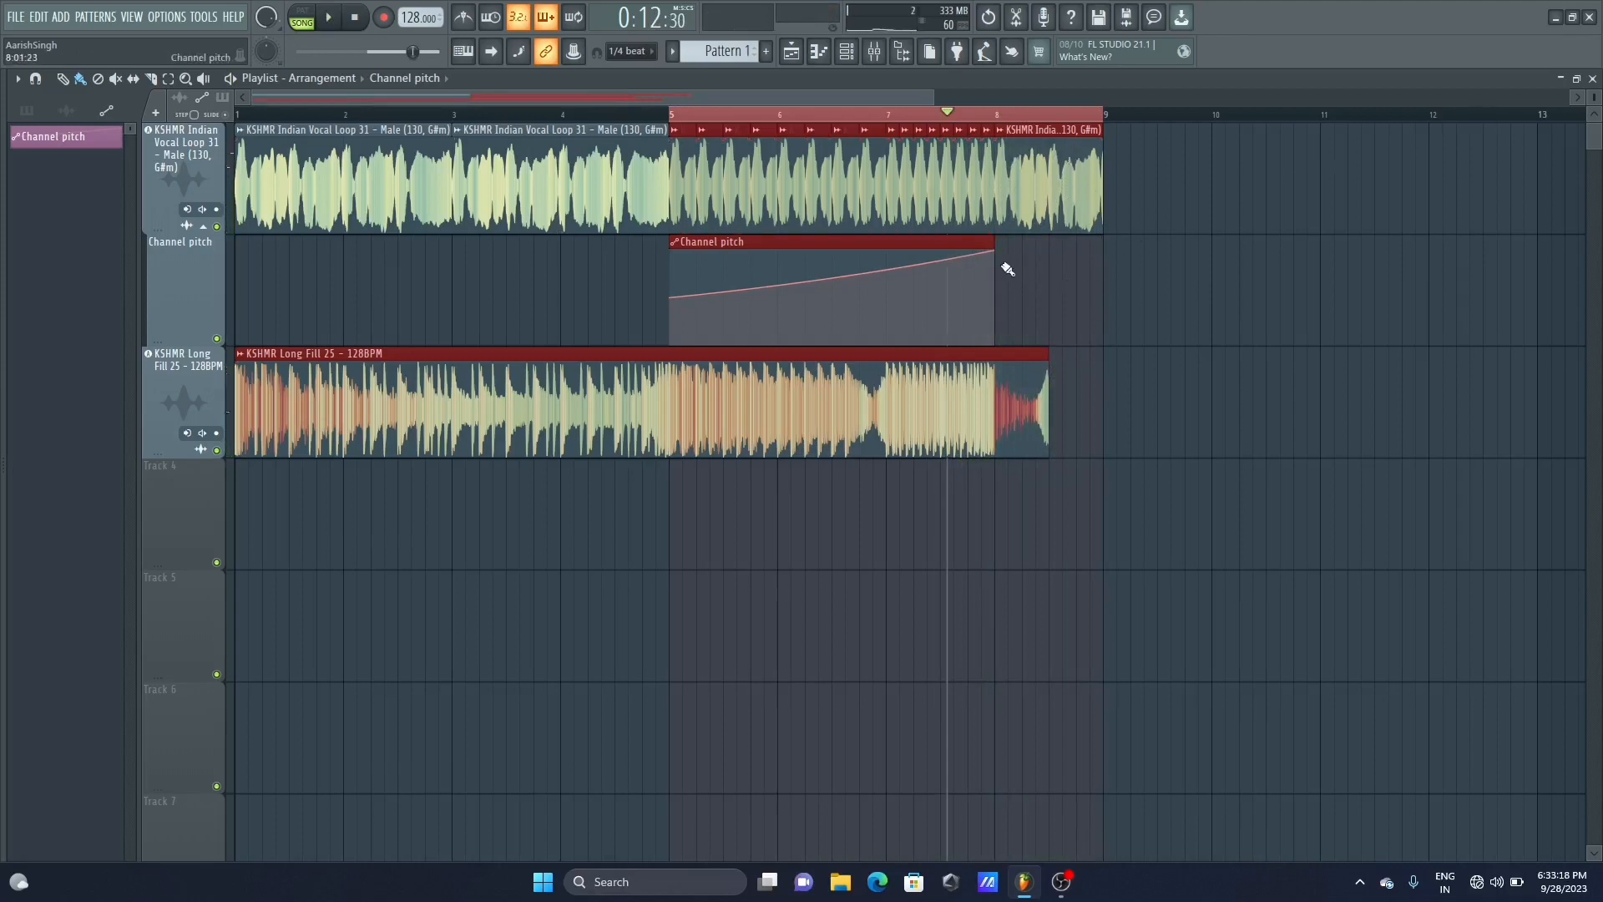
left_click(672, 117)
key("space")
key("space")
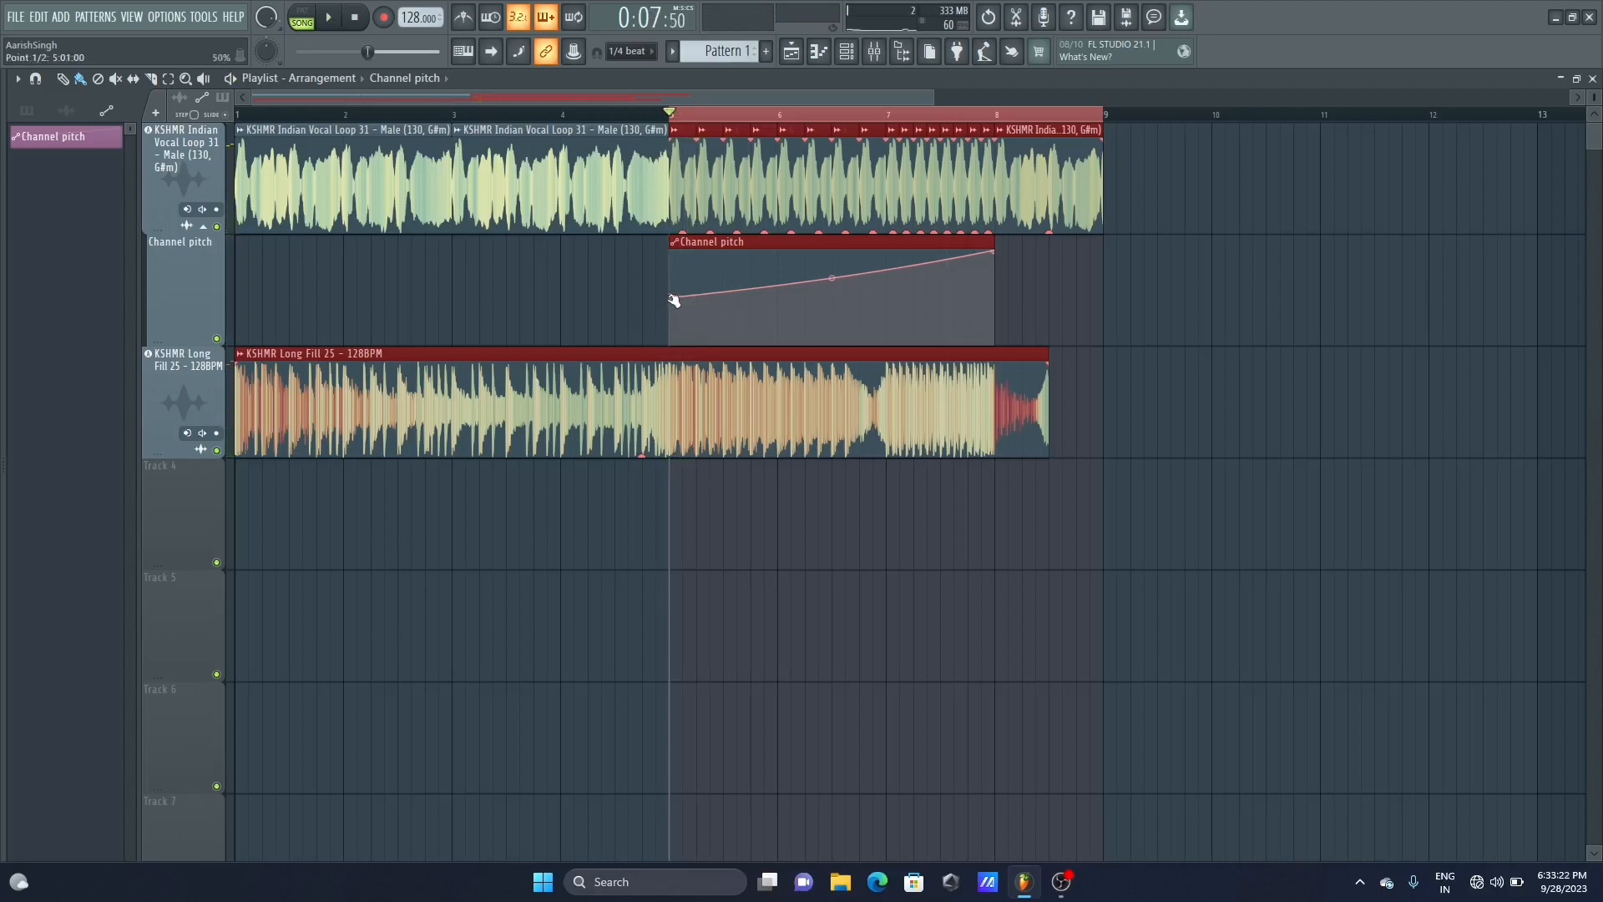
Extend the pitch automation clip to bar 9 and add a point at bar 8 with the first point's 50% value
right_click(671, 298)
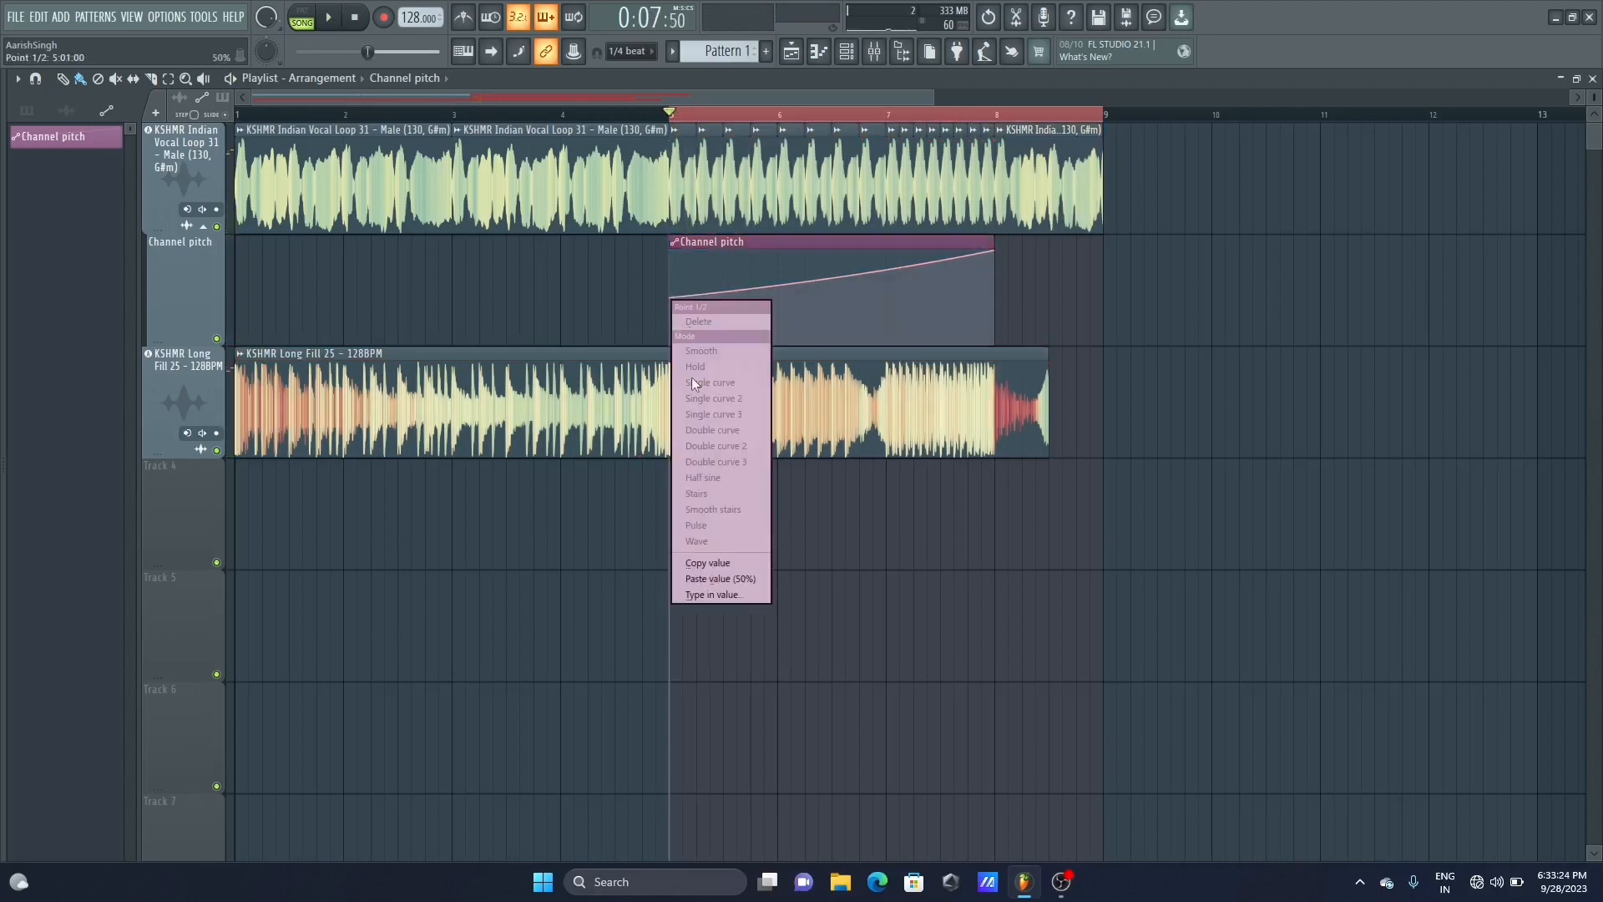
left_click(716, 578)
left_click_drag(997, 233, 1104, 262)
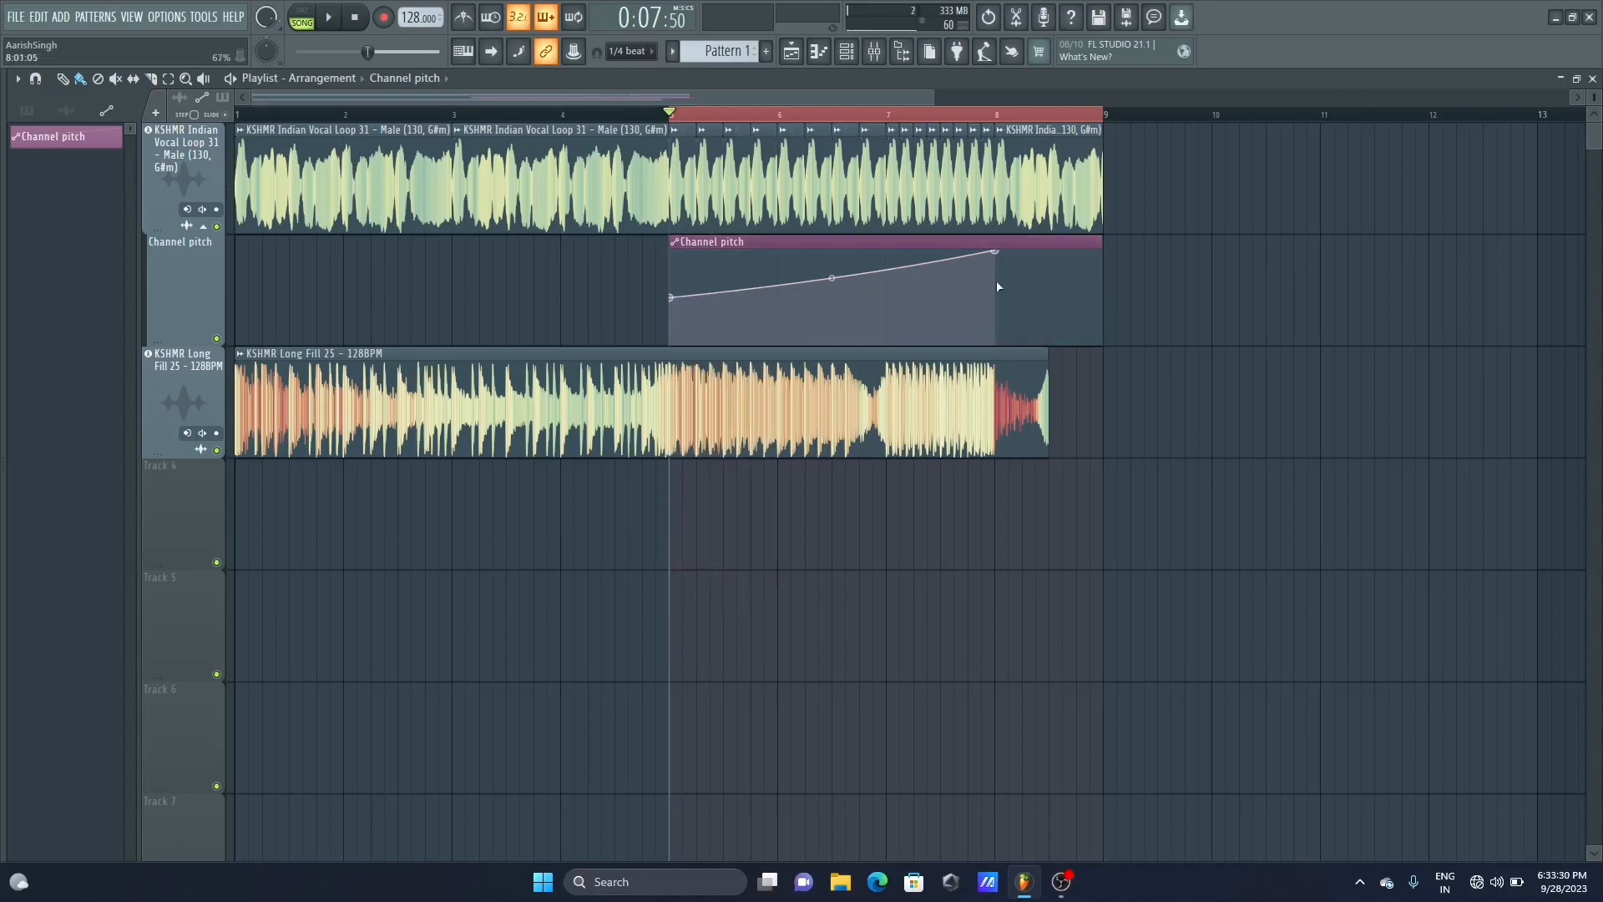
right_click(996, 283)
right_click(995, 282)
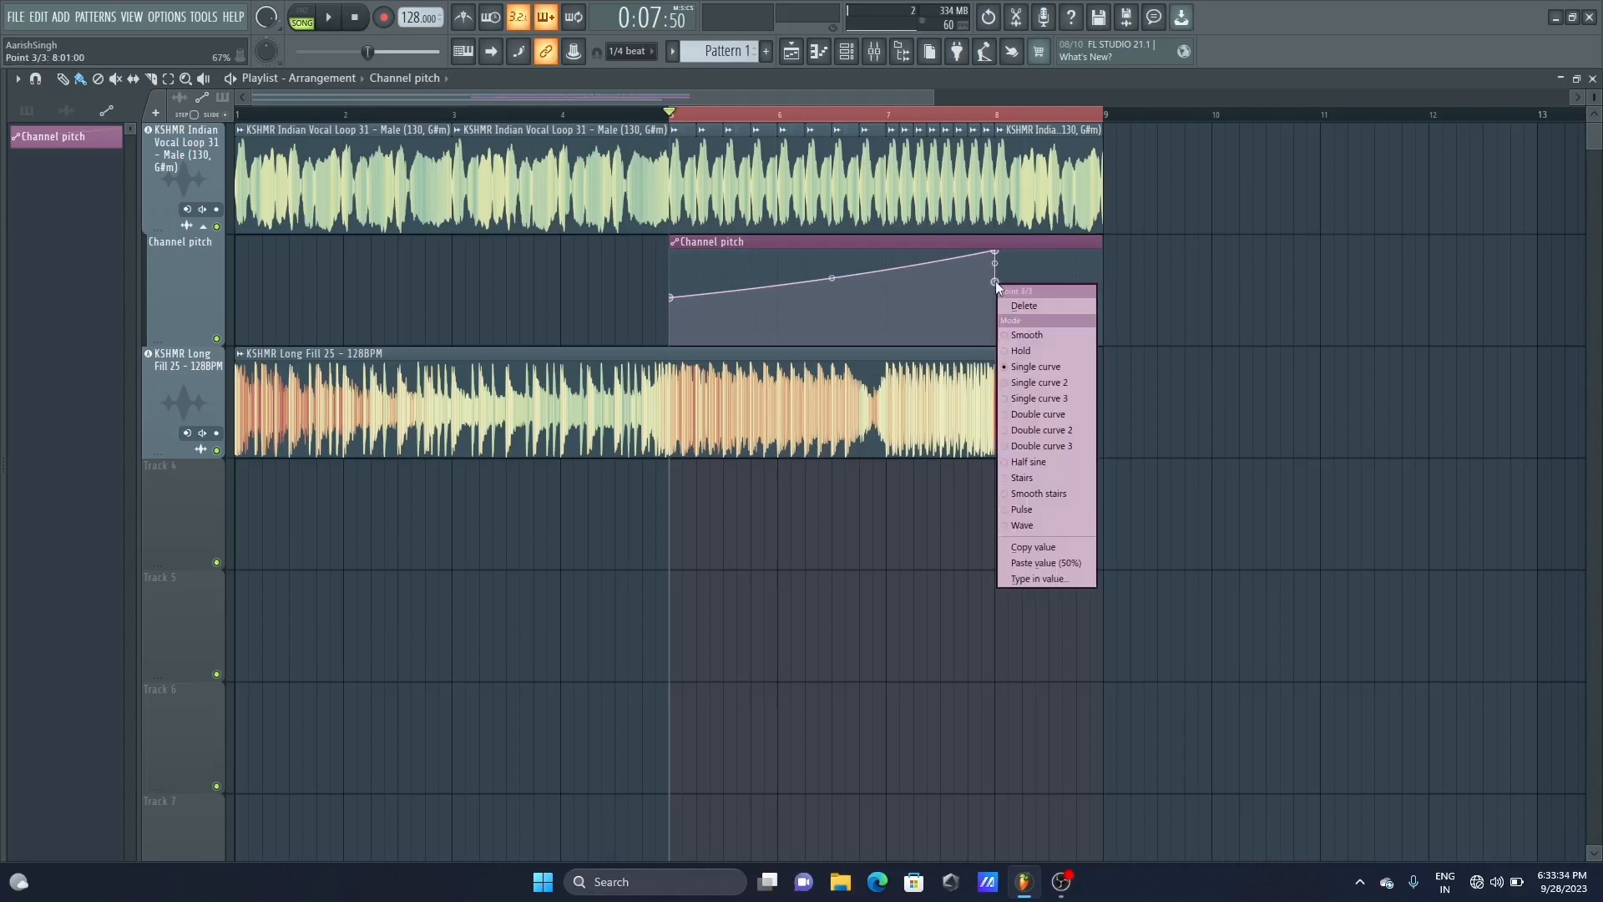
left_click(1083, 561)
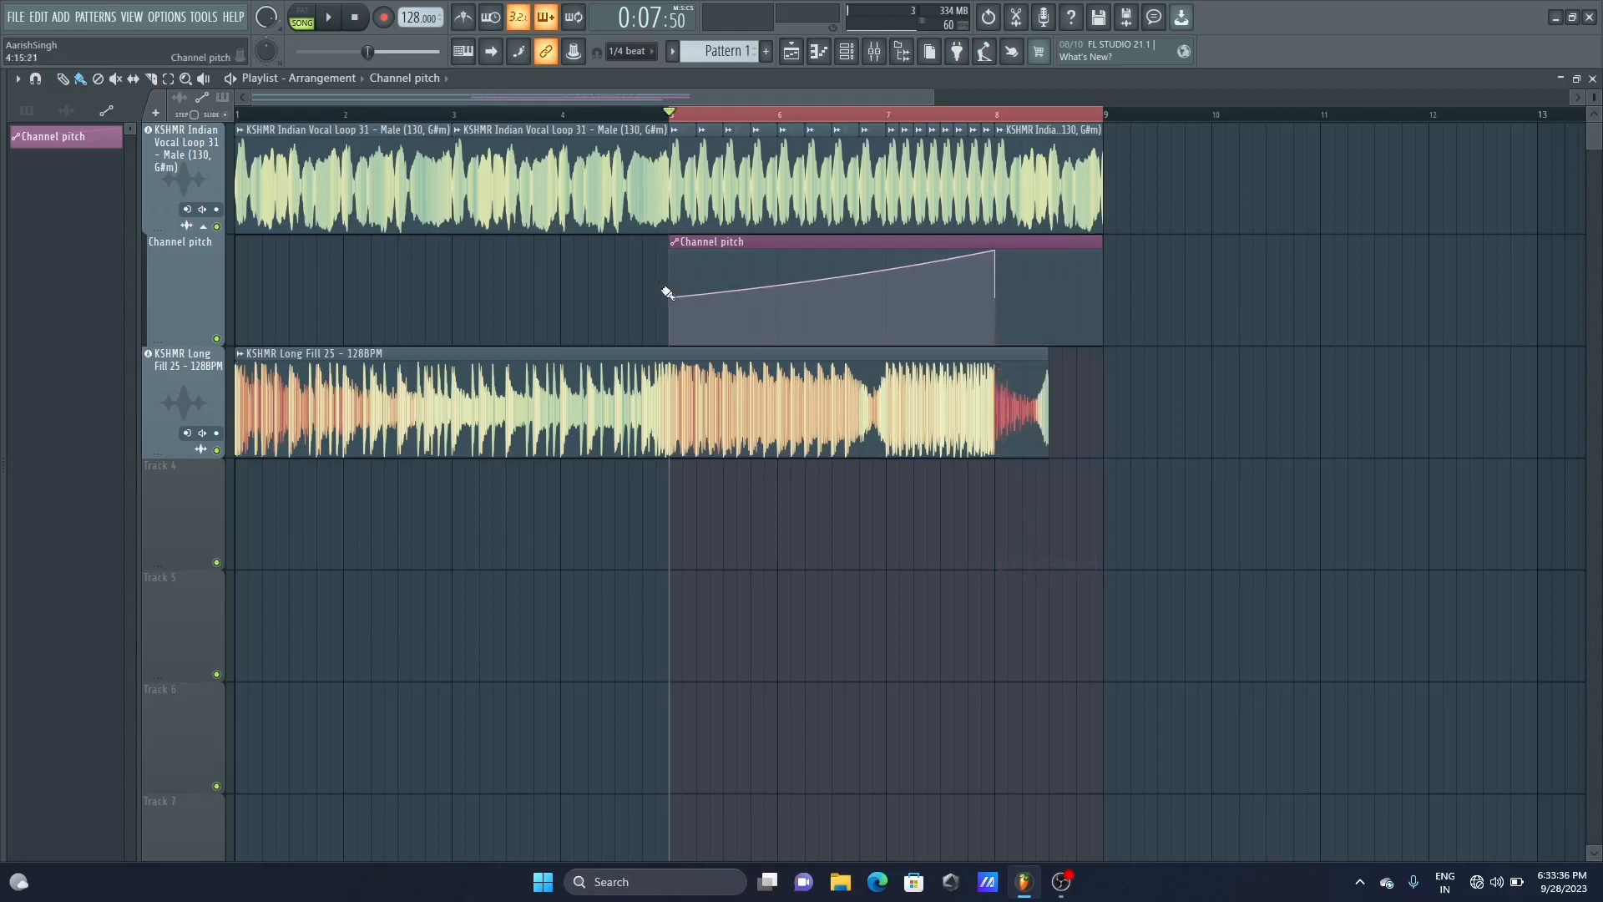
Add a pitch automation point at bar 9, paste the 50% value into it, and play the ending
left_click(1100, 294)
right_click(1101, 293)
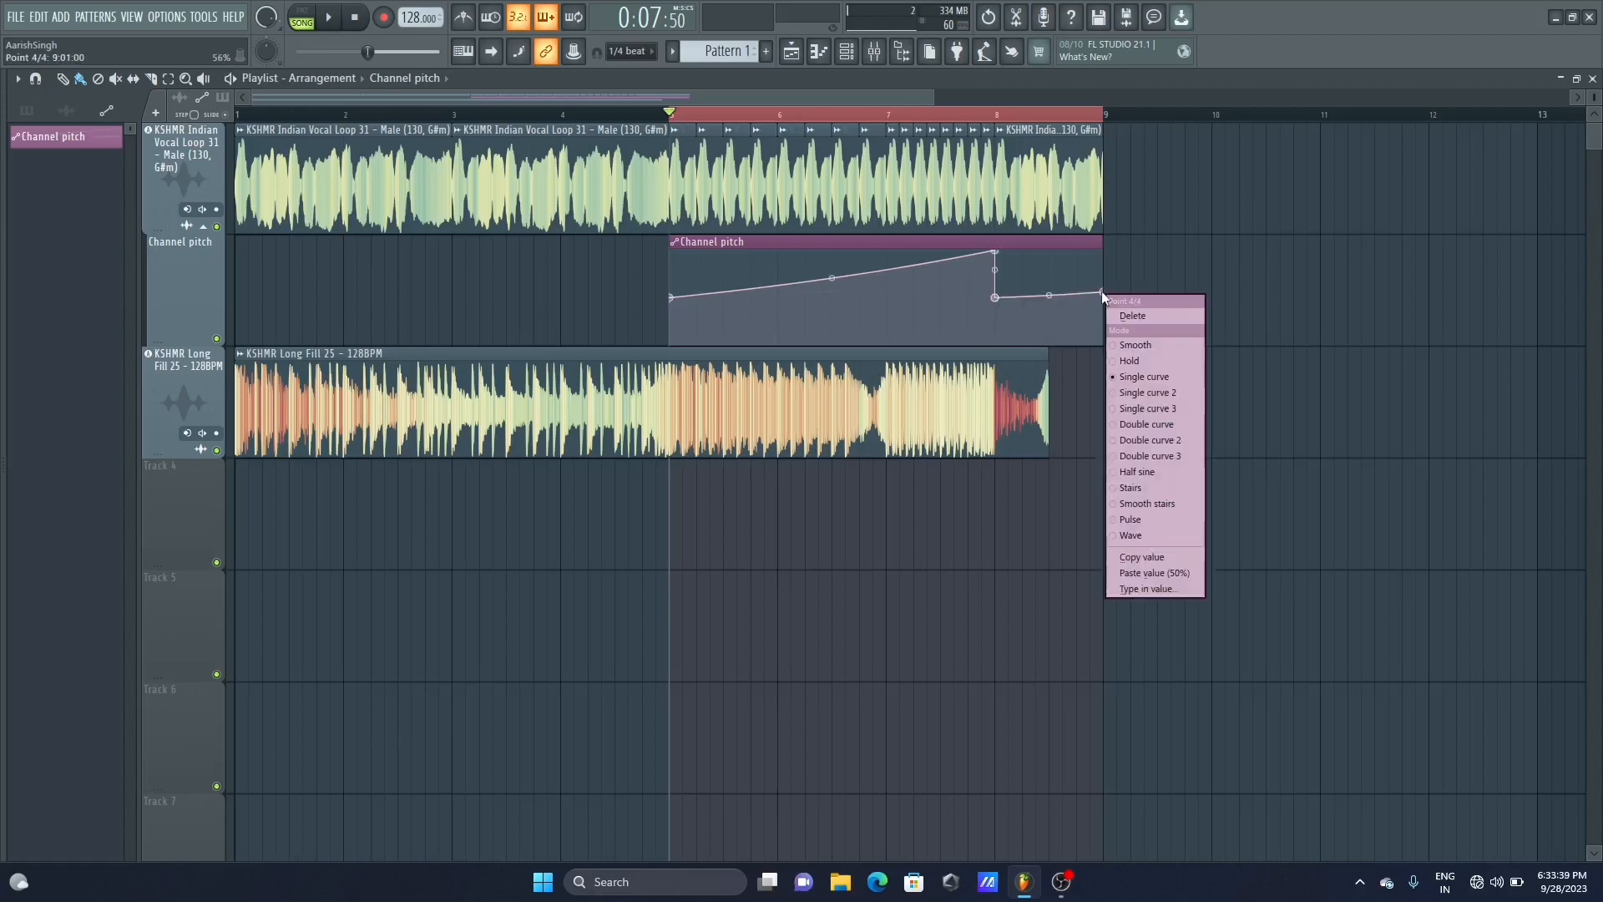
left_click(1159, 571)
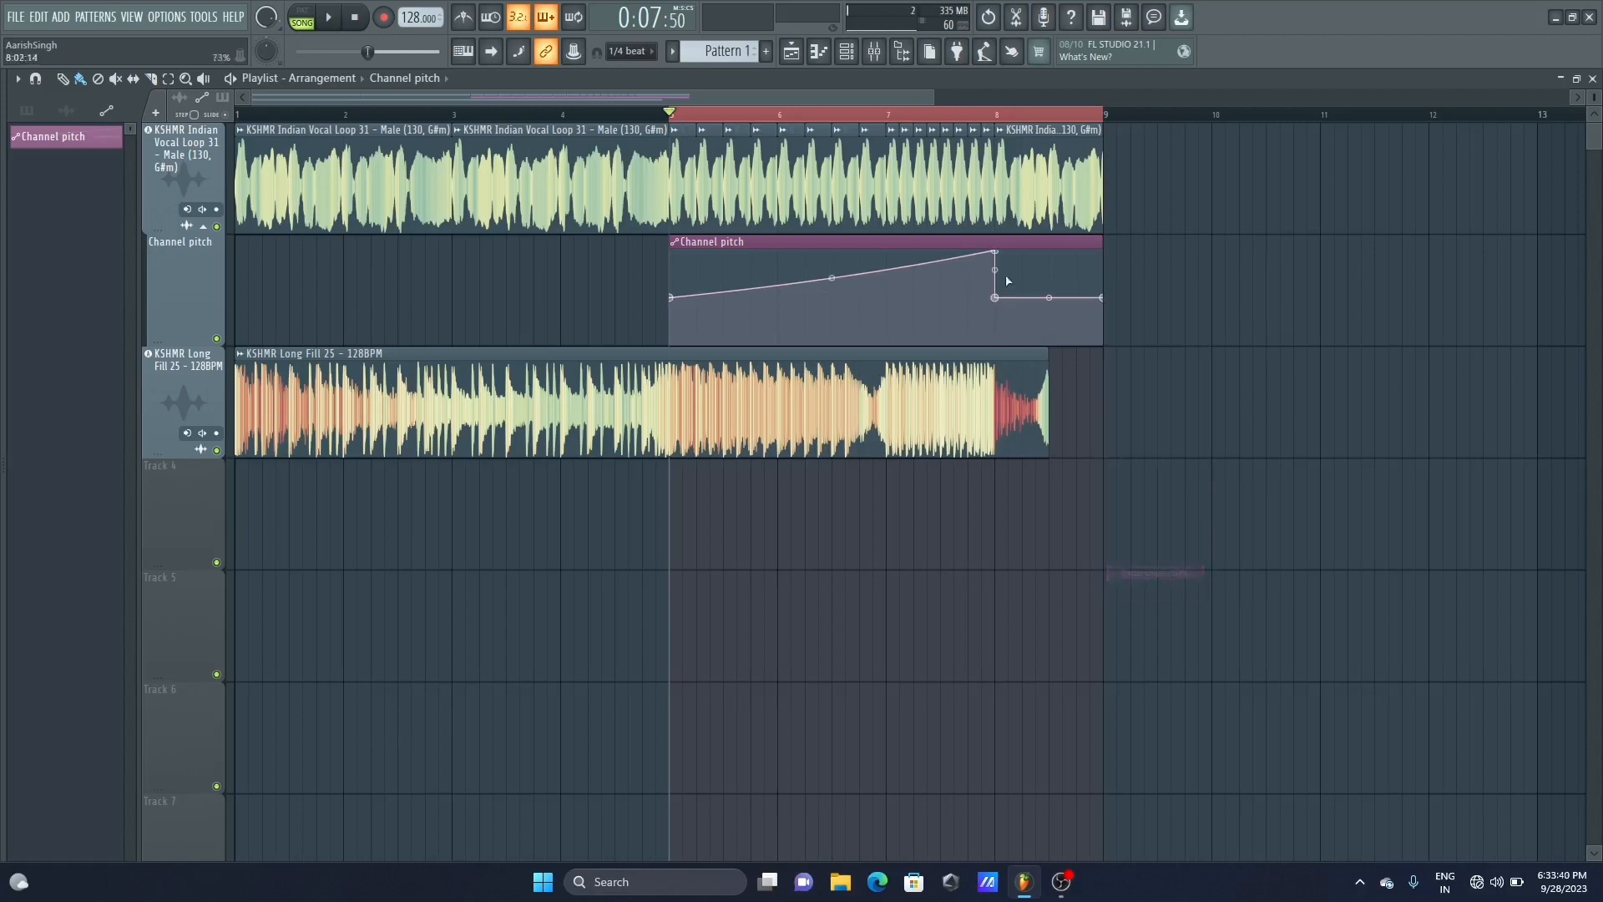
left_click(968, 114)
key("space")
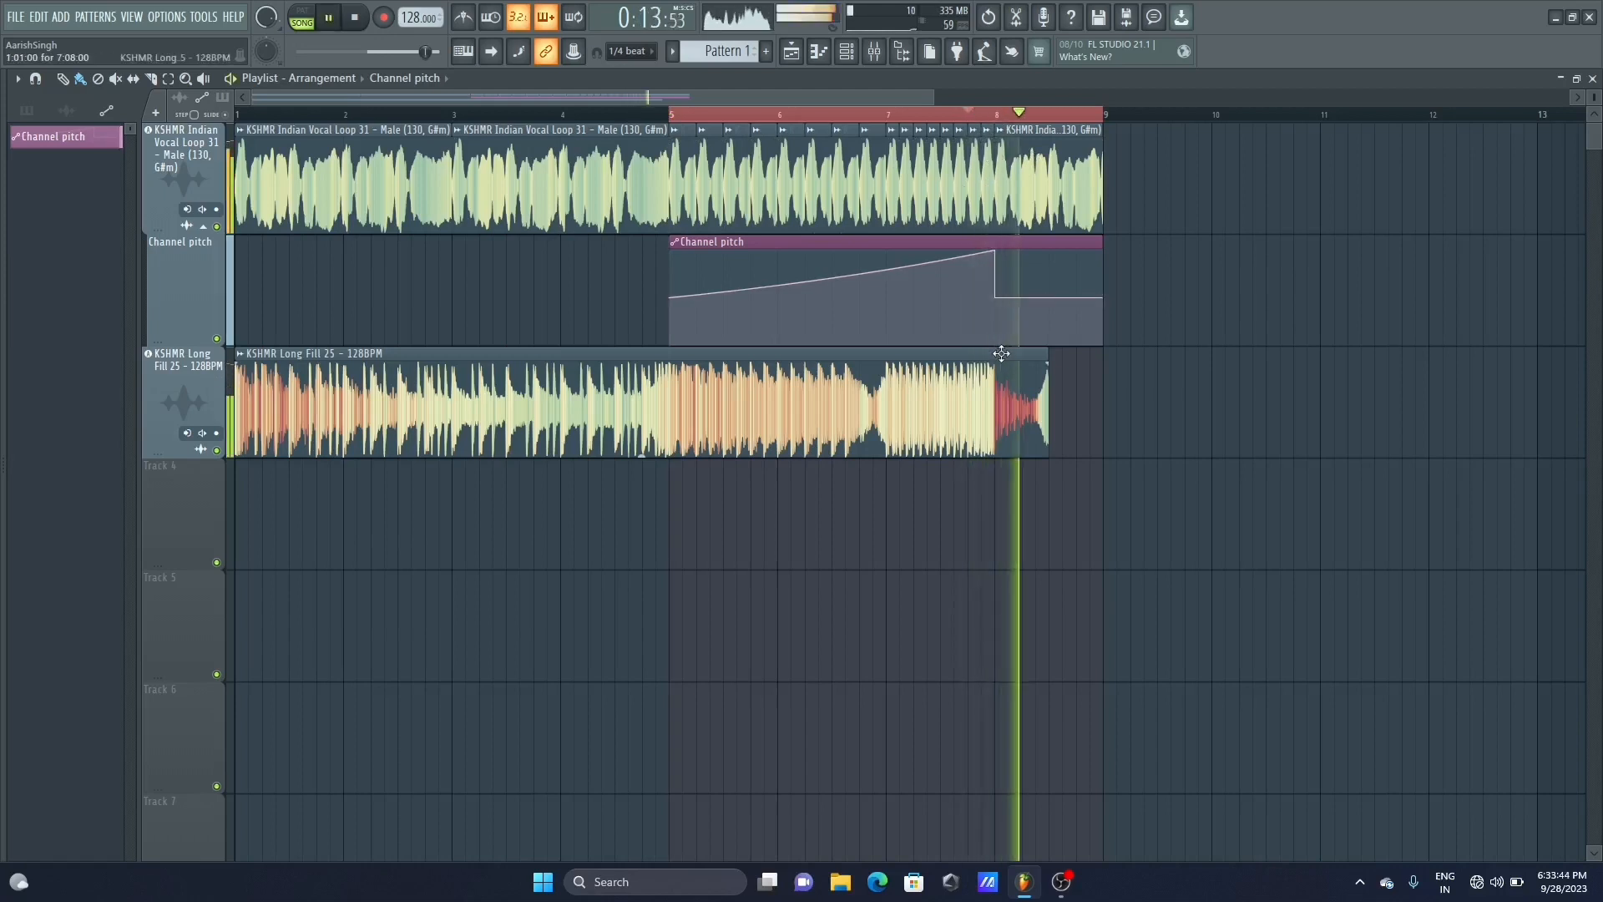
key("space")
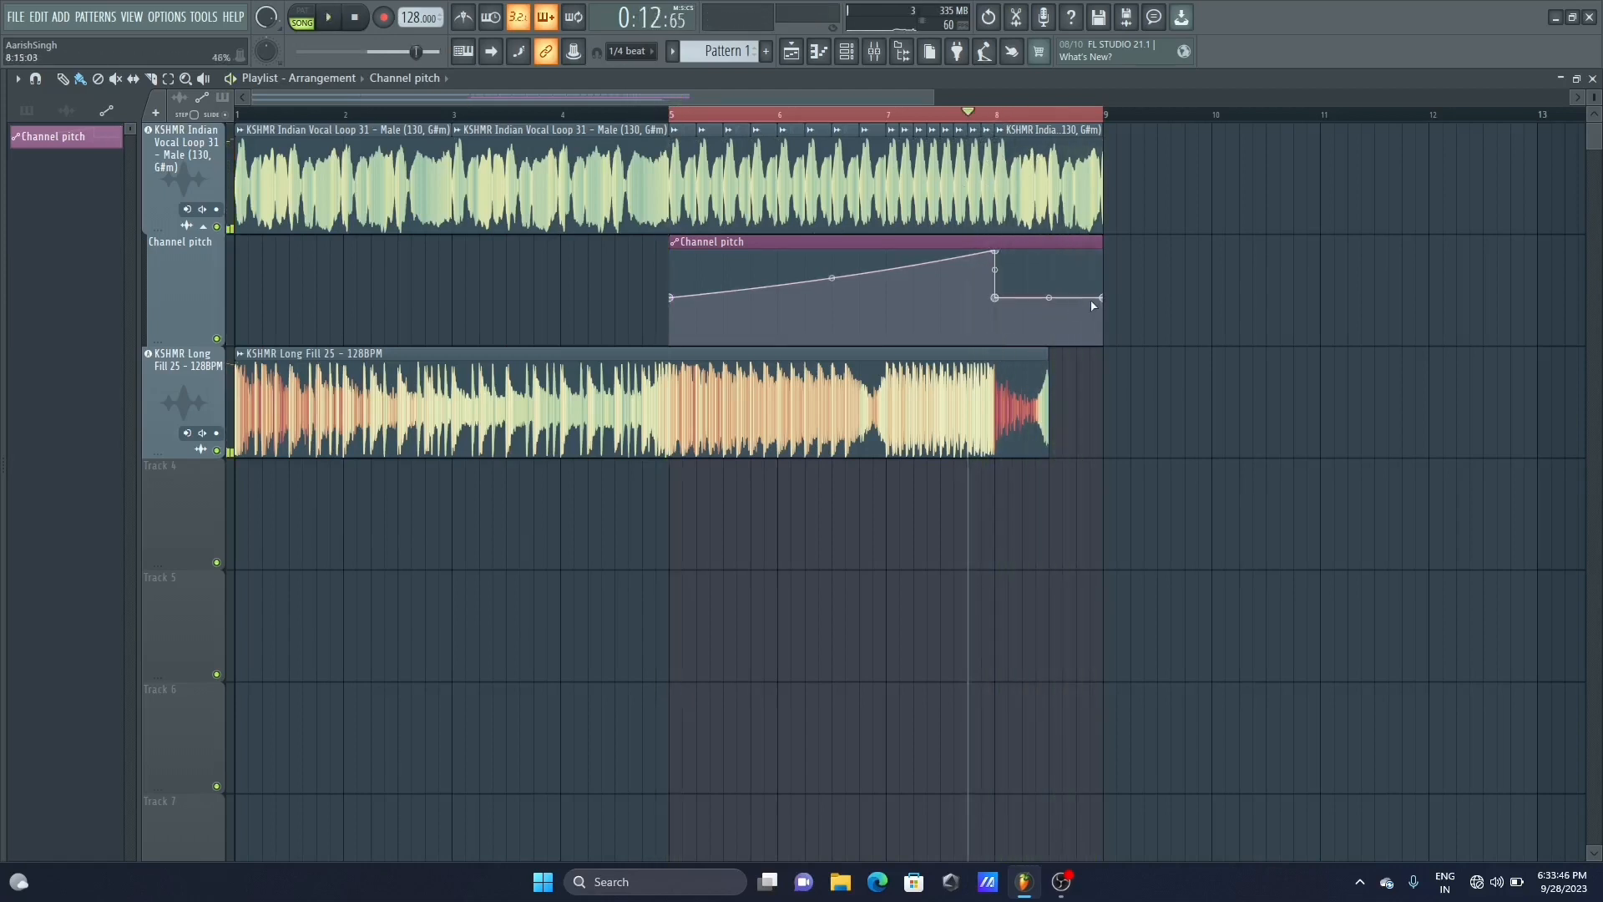
Lower the pitch automation point at bar 9 to 0% and play the pitch drop from bar 7
left_click_drag(1101, 297, 1100, 343)
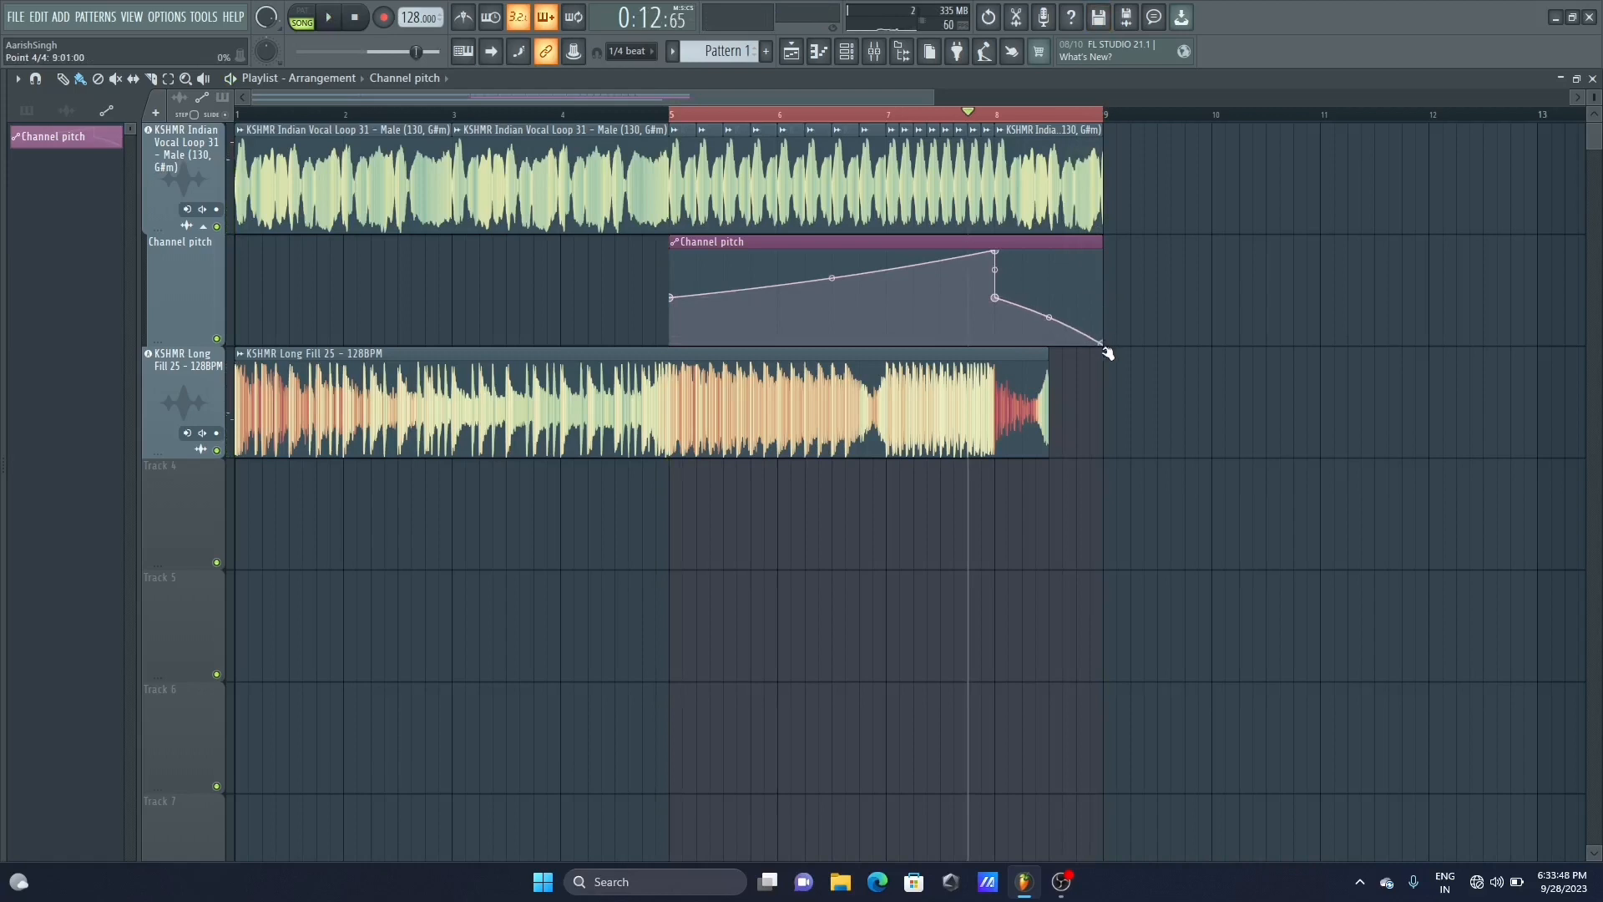
left_click(921, 115)
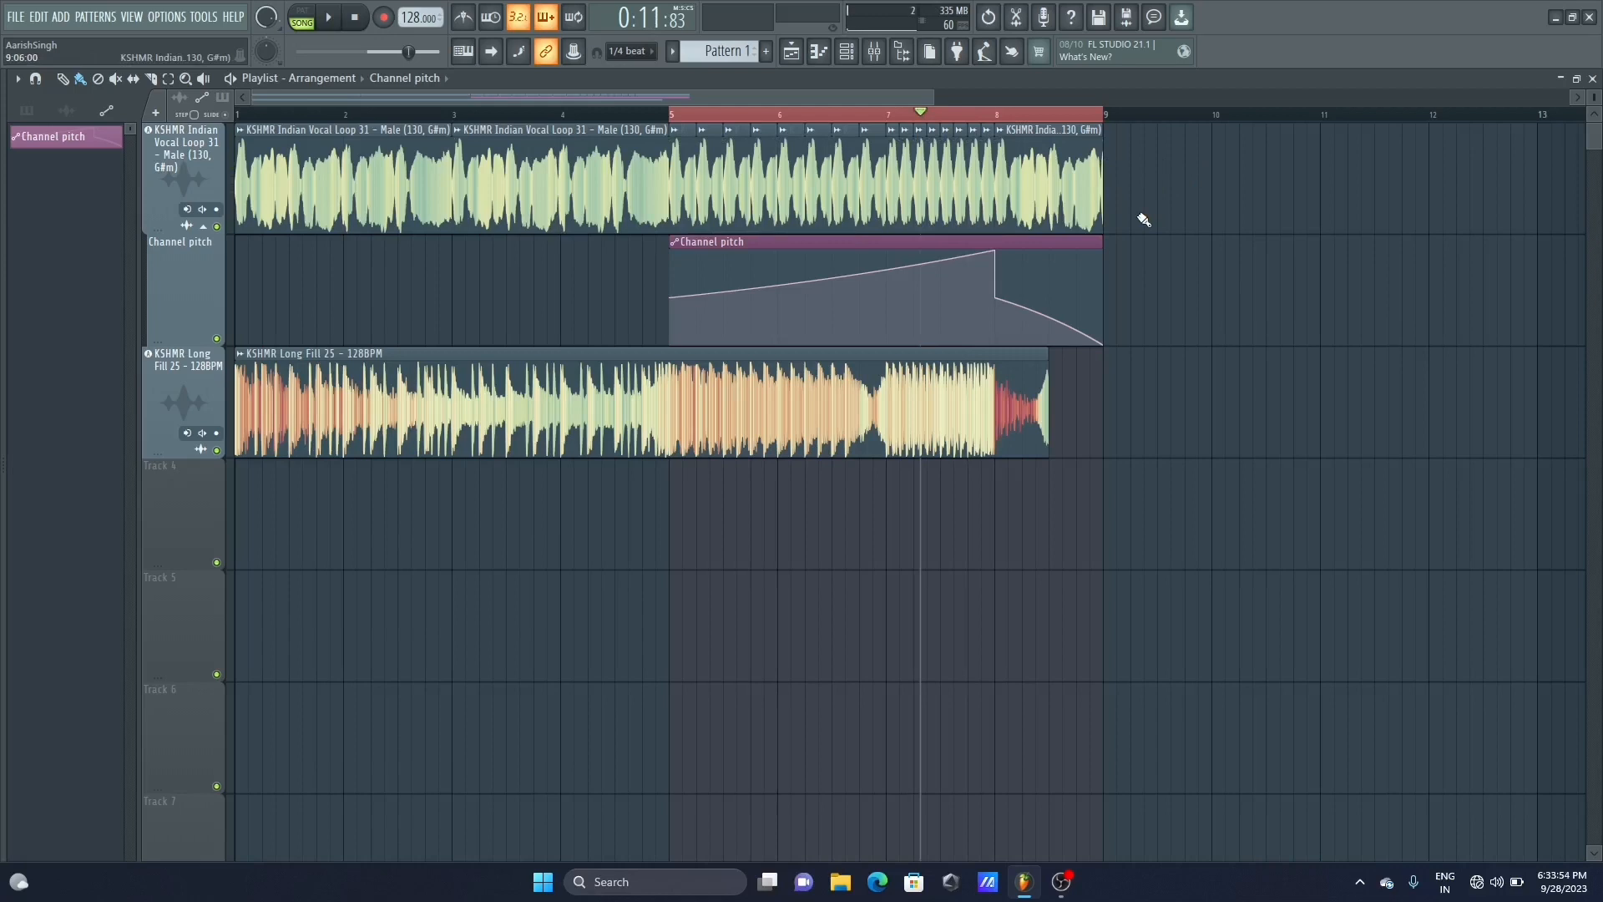
key("space")
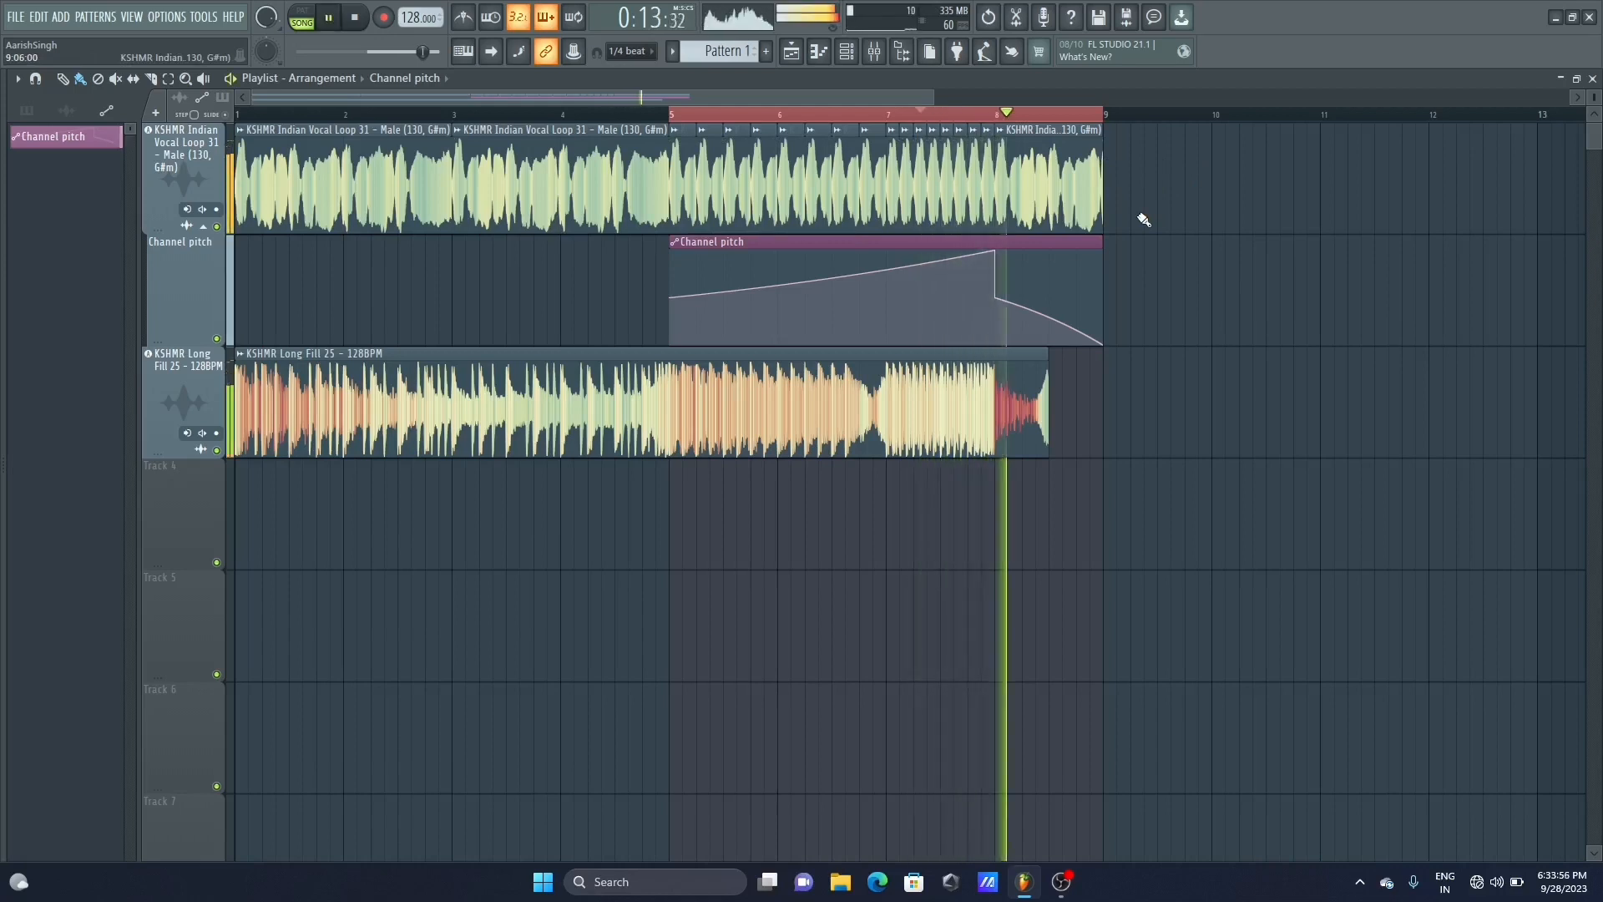
key("space")
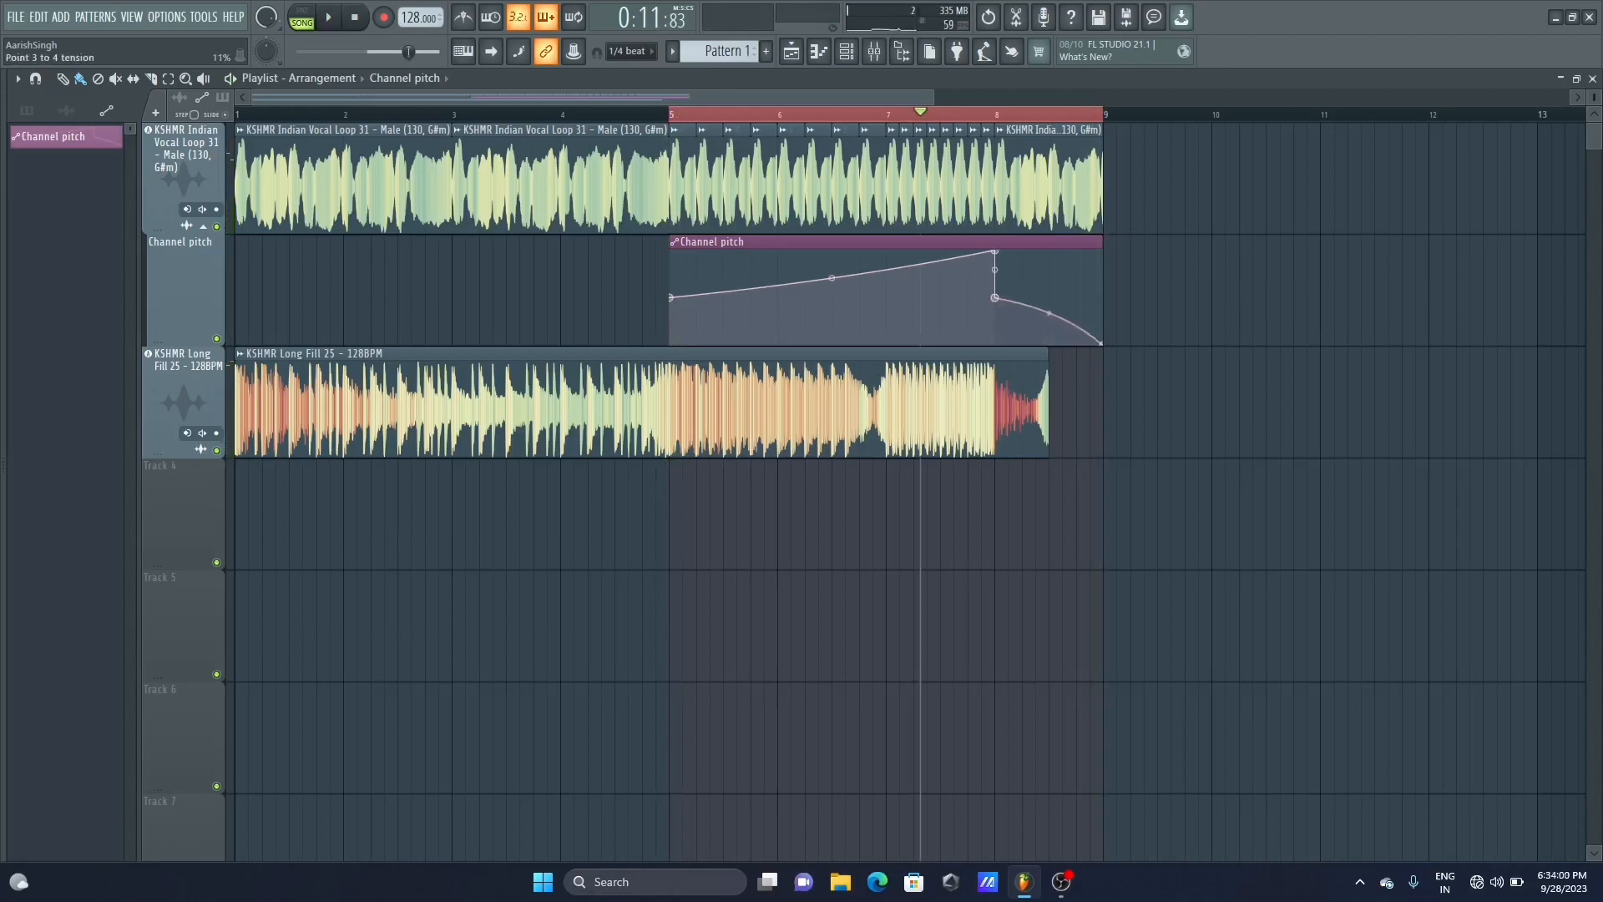
Set the tension of the falling pitch curve between bars 8 and 9 to 16% and play the result
left_click_drag(1049, 313, 1049, 310)
key("space")
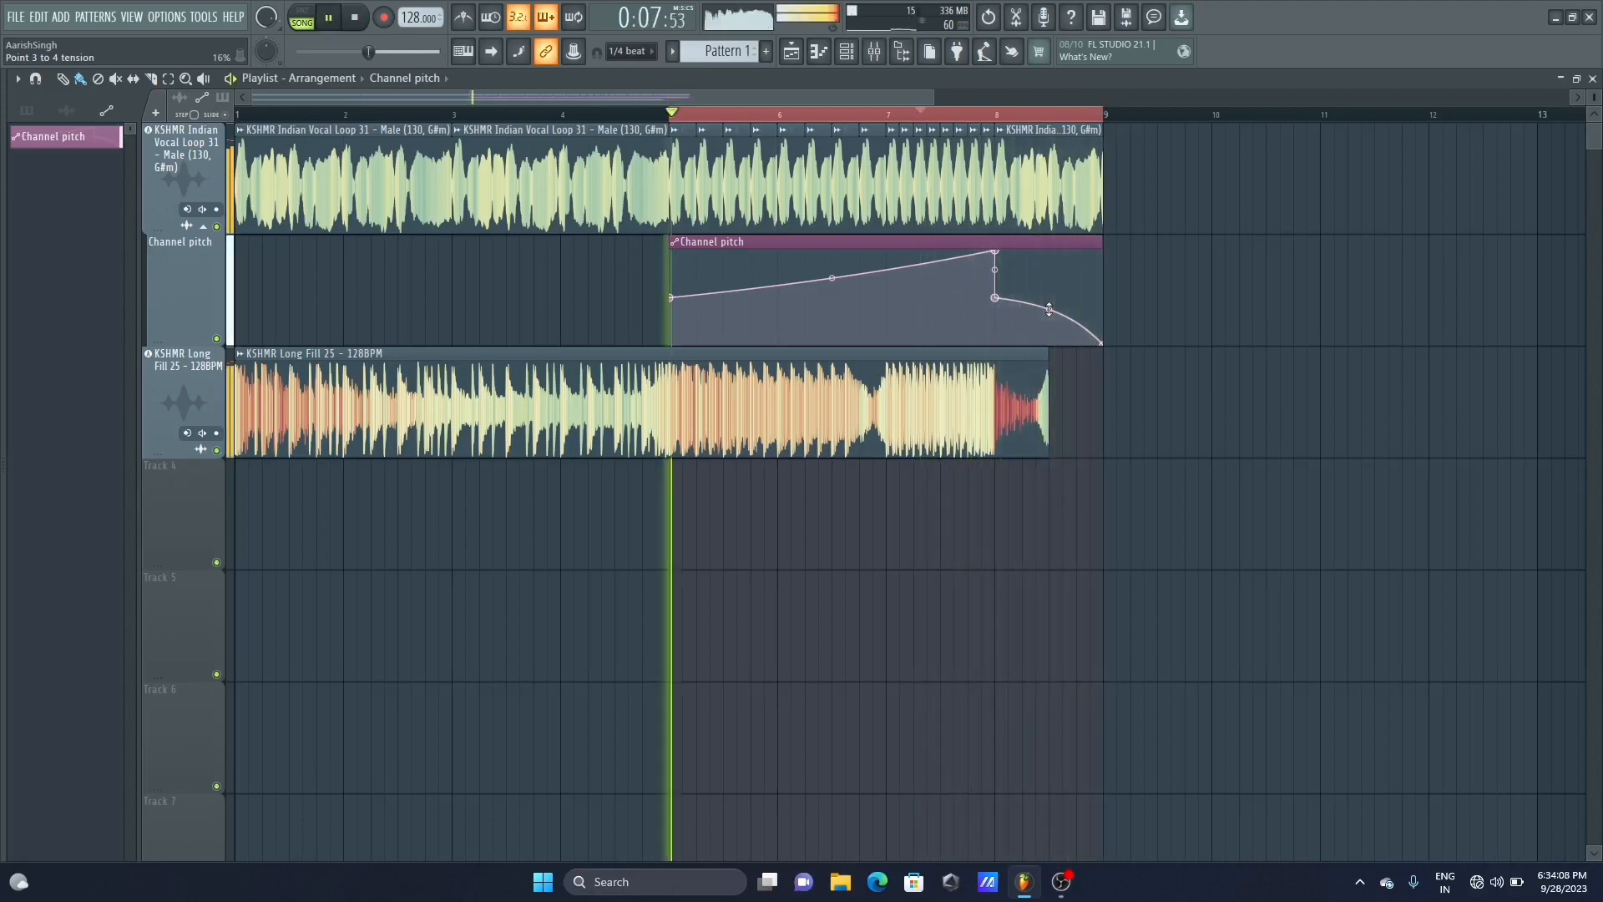
key("space")
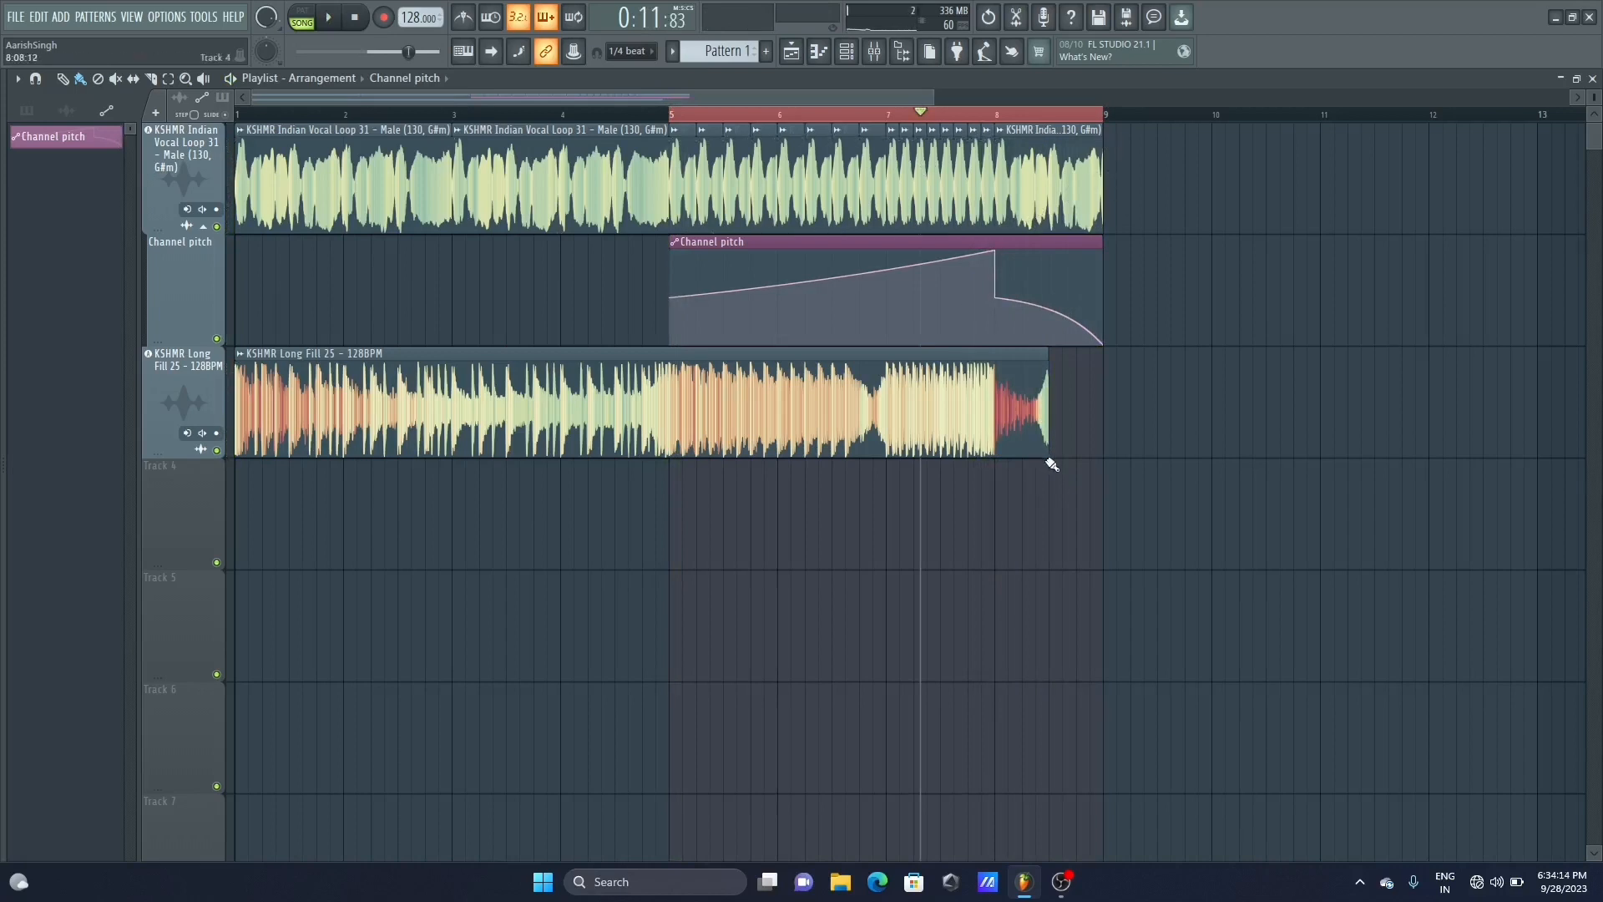
Extend the drum fill clip to bar 9 and shorten the vocal clip at bar 8 to one step
left_click_drag(1052, 464, 1102, 464)
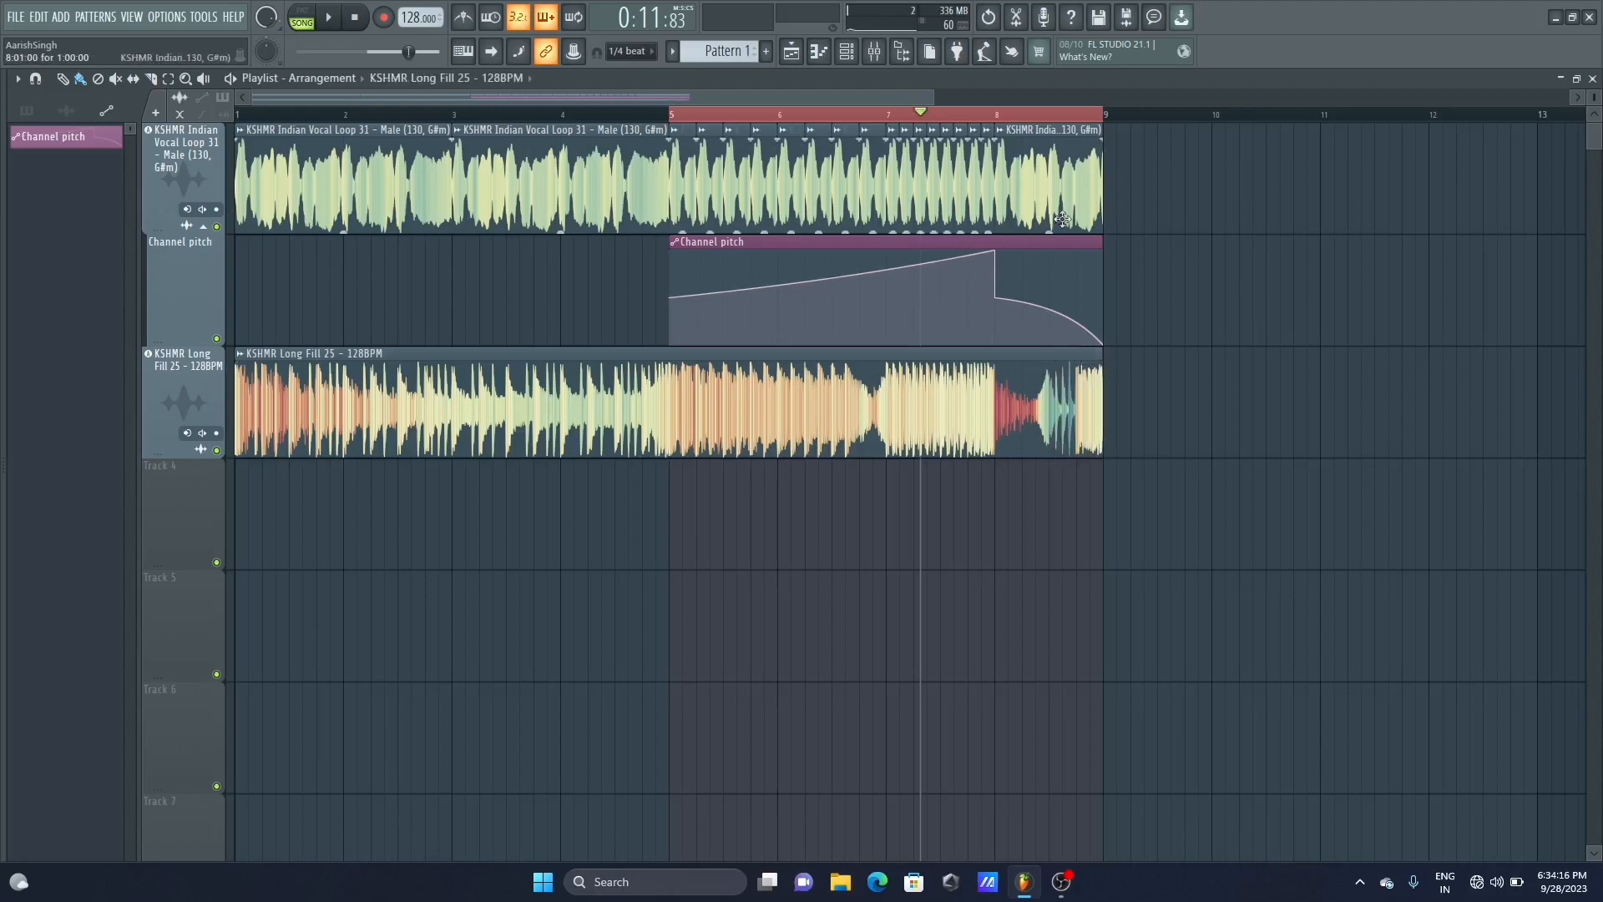
left_click_drag(944, 98, 805, 98)
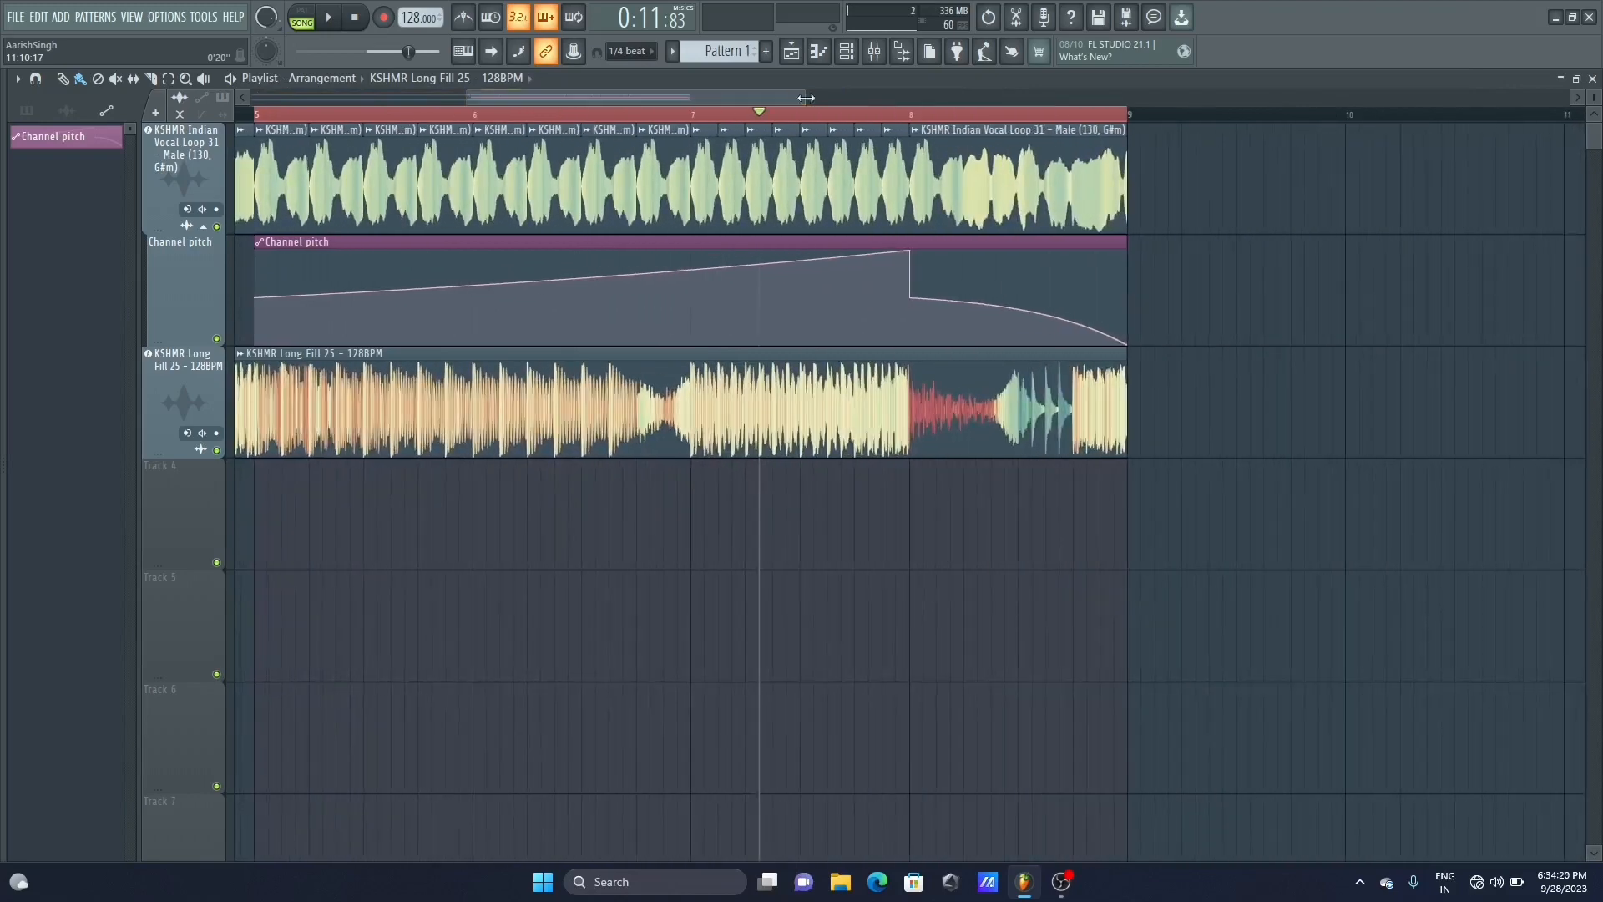
left_click_drag(1128, 132, 922, 131)
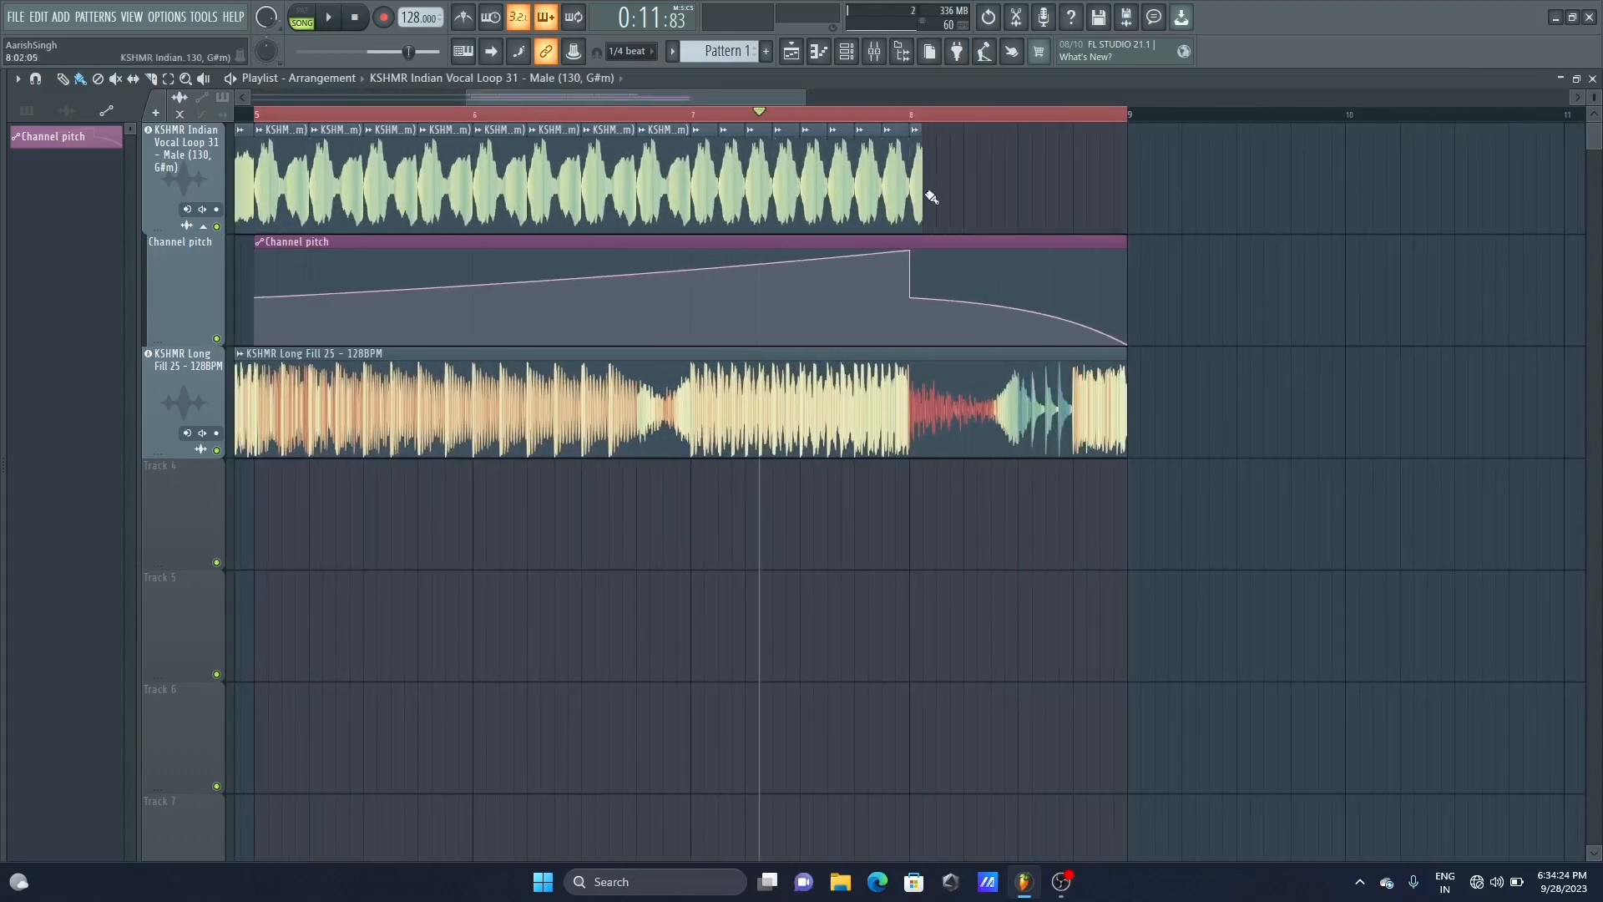
Repeat the one-step vocal slice up to the middle of bar 8 and play the ending
left_click_drag(931, 197, 1016, 197)
key("space")
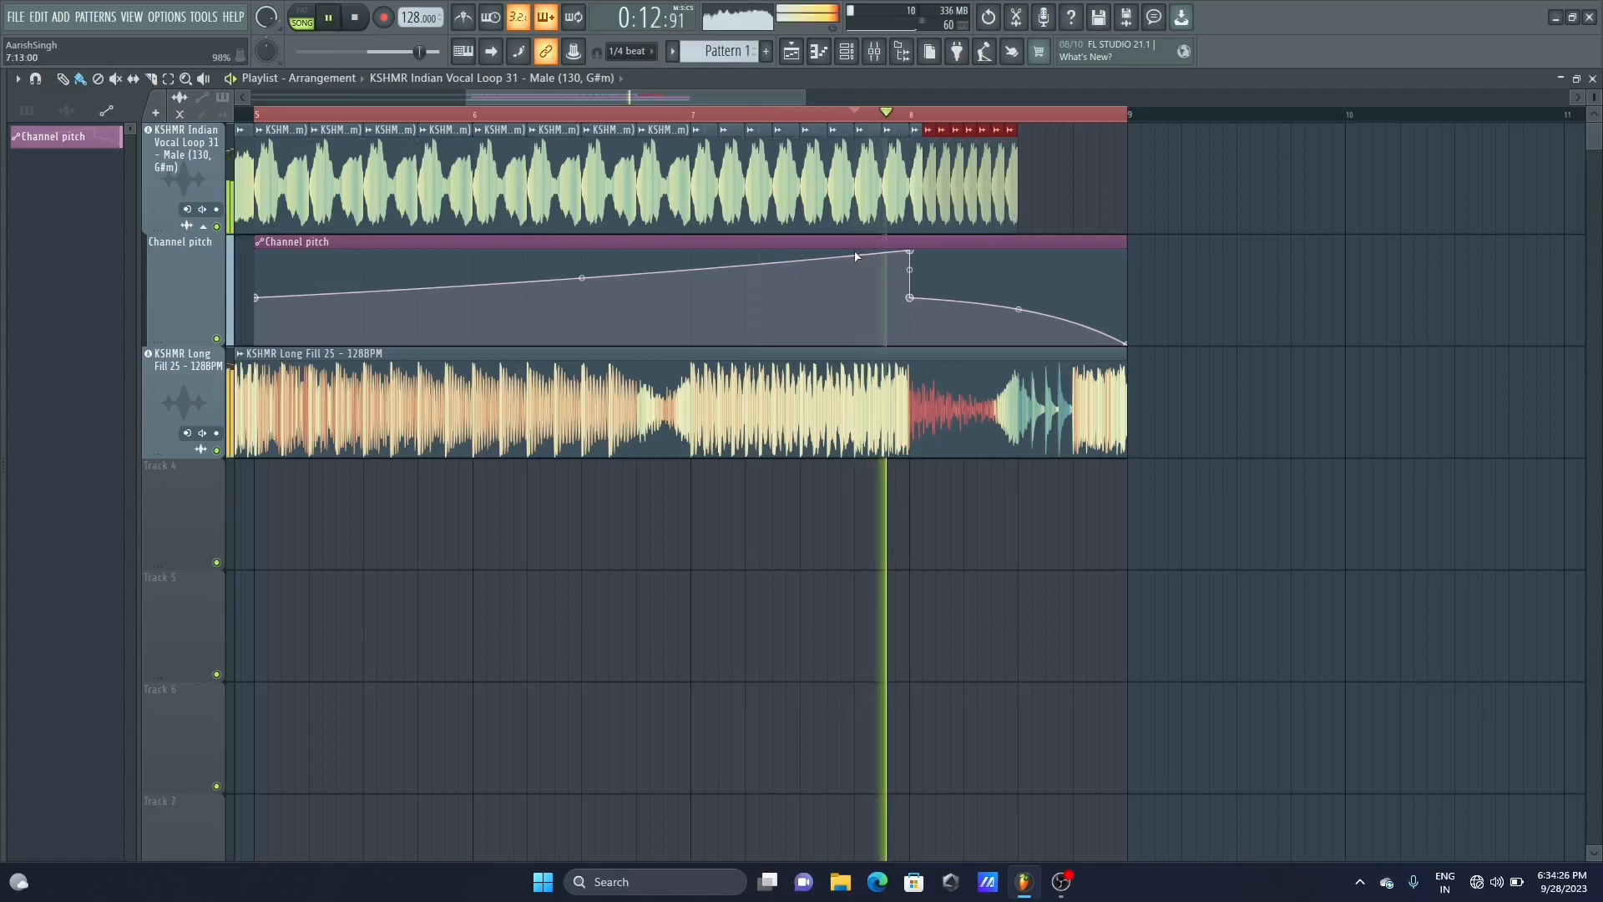
key("space")
key("space")
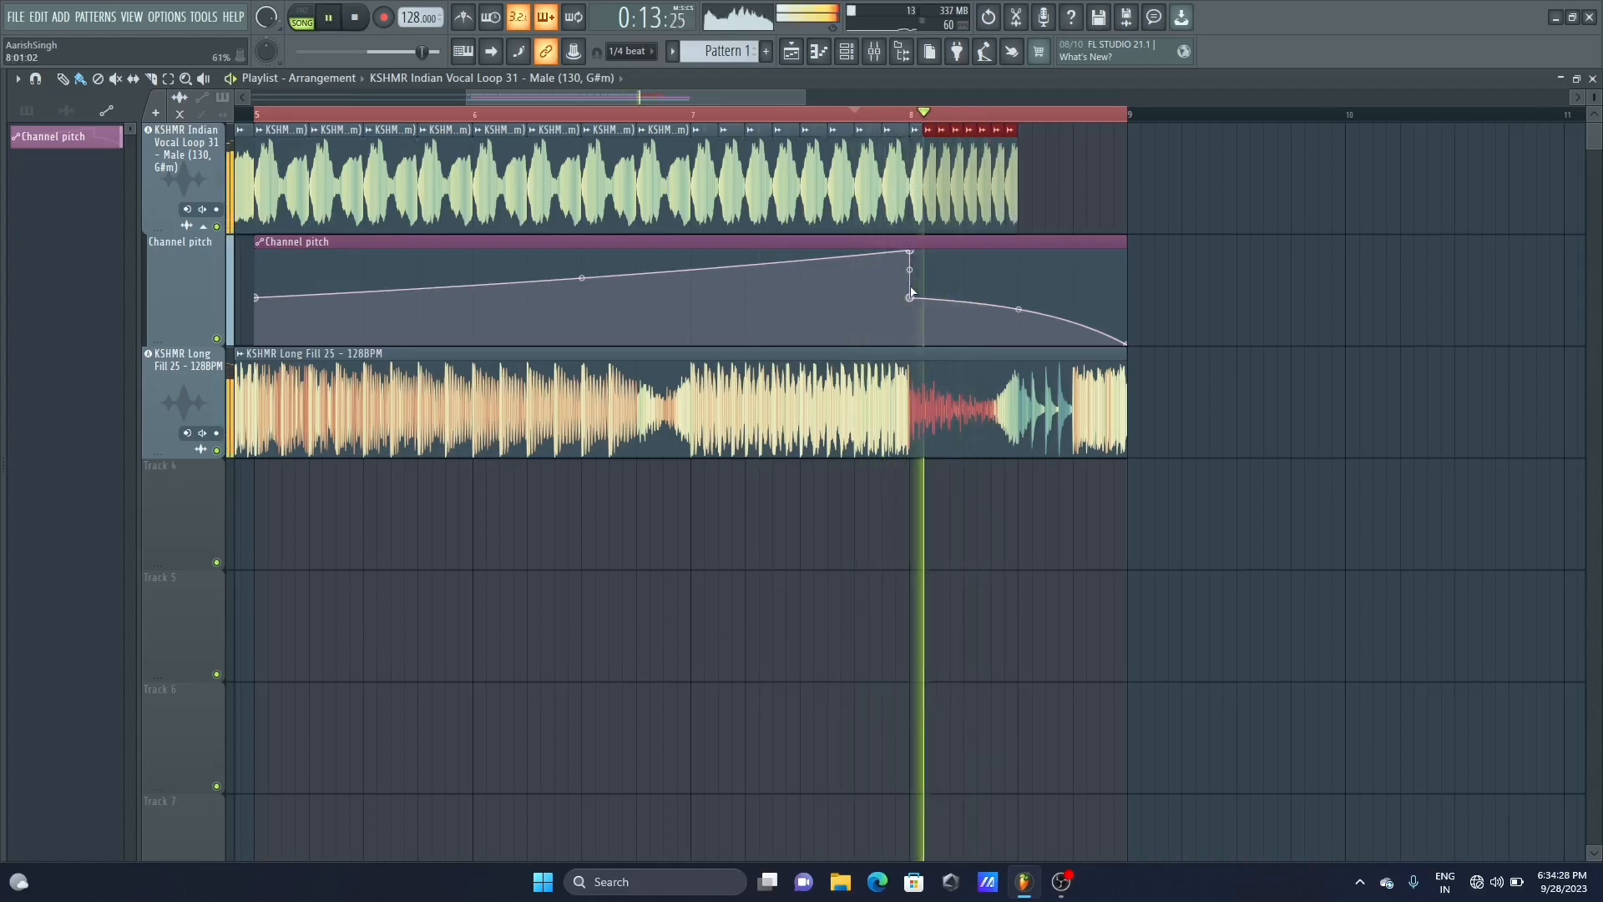
key("space")
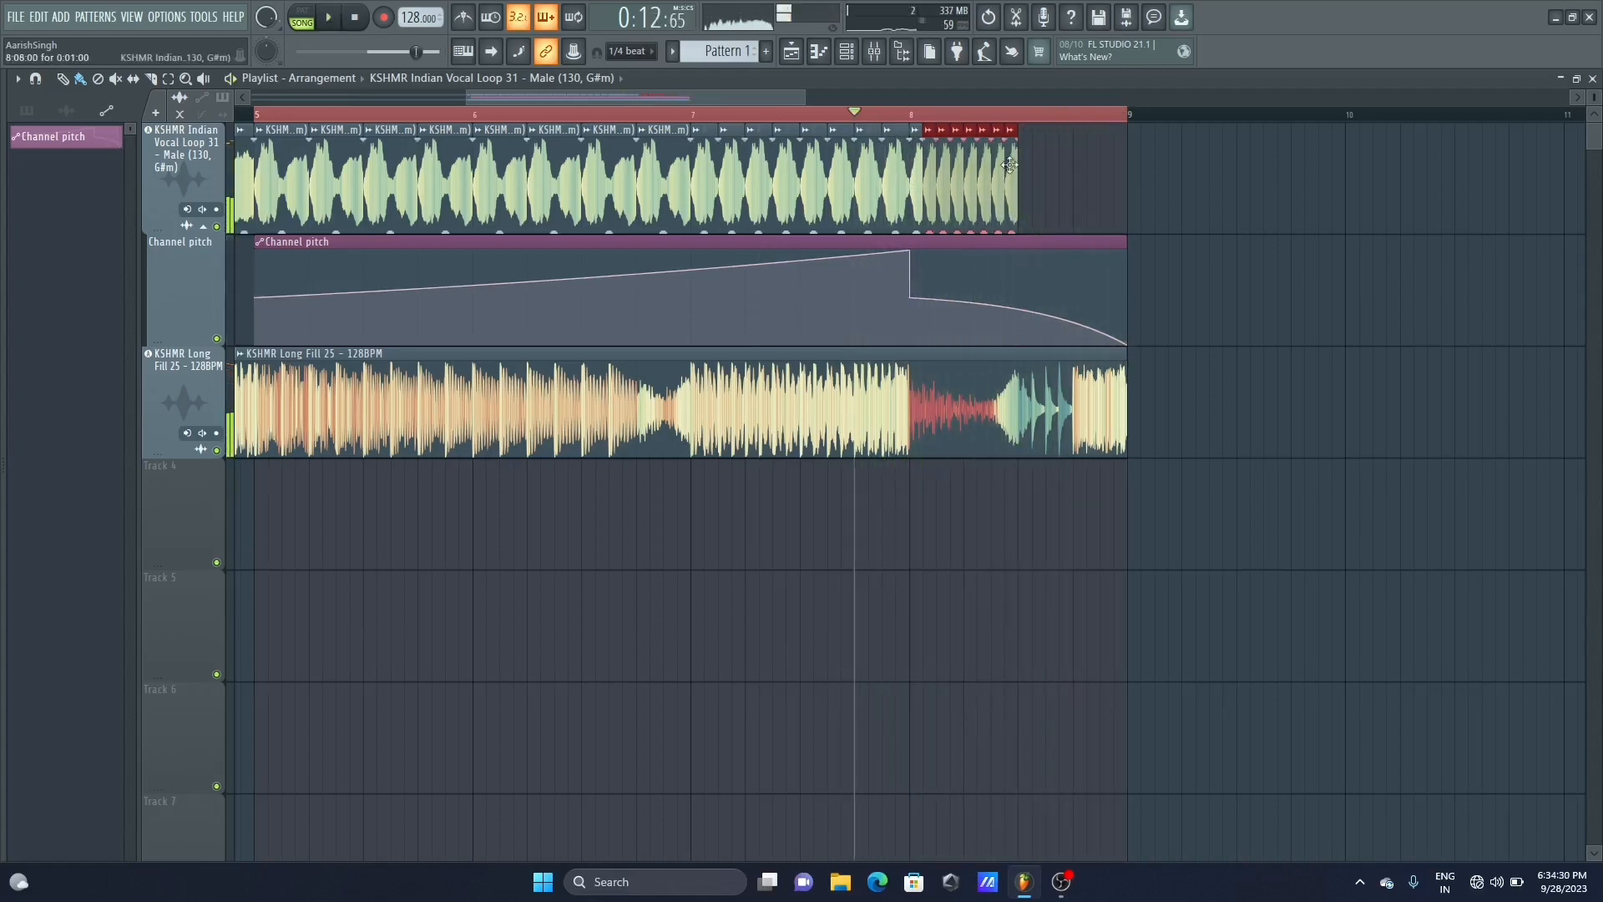
Move the pitch automation peak at bar 8 to the middle of bar 8, keeping it at 100%, and play the ending
left_click_drag(915, 253, 1018, 250)
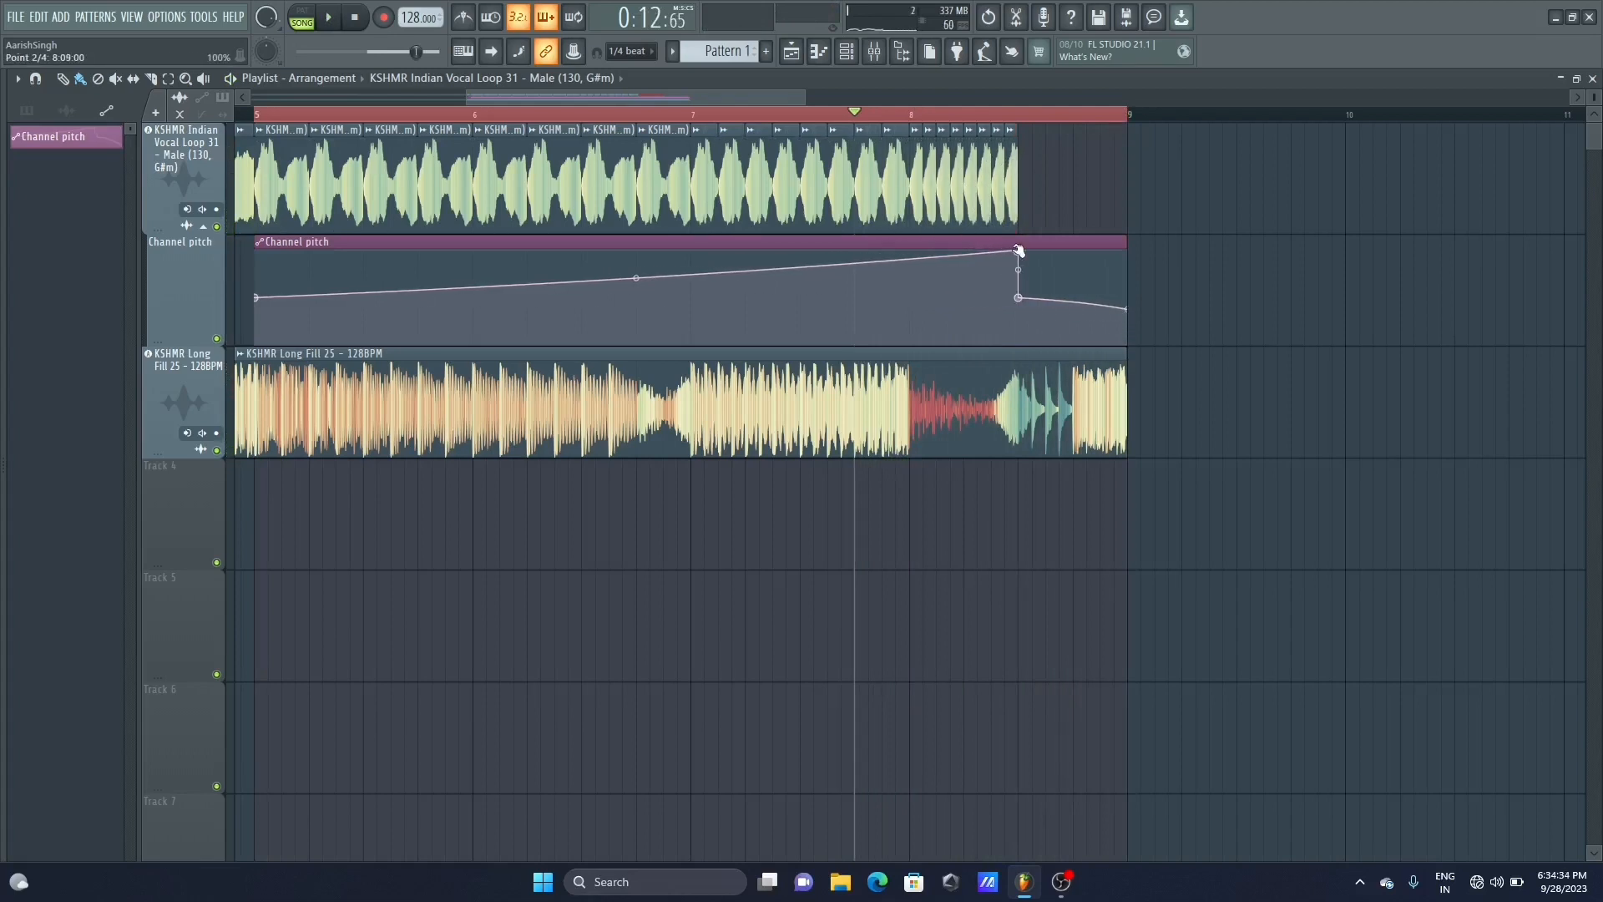
key("space")
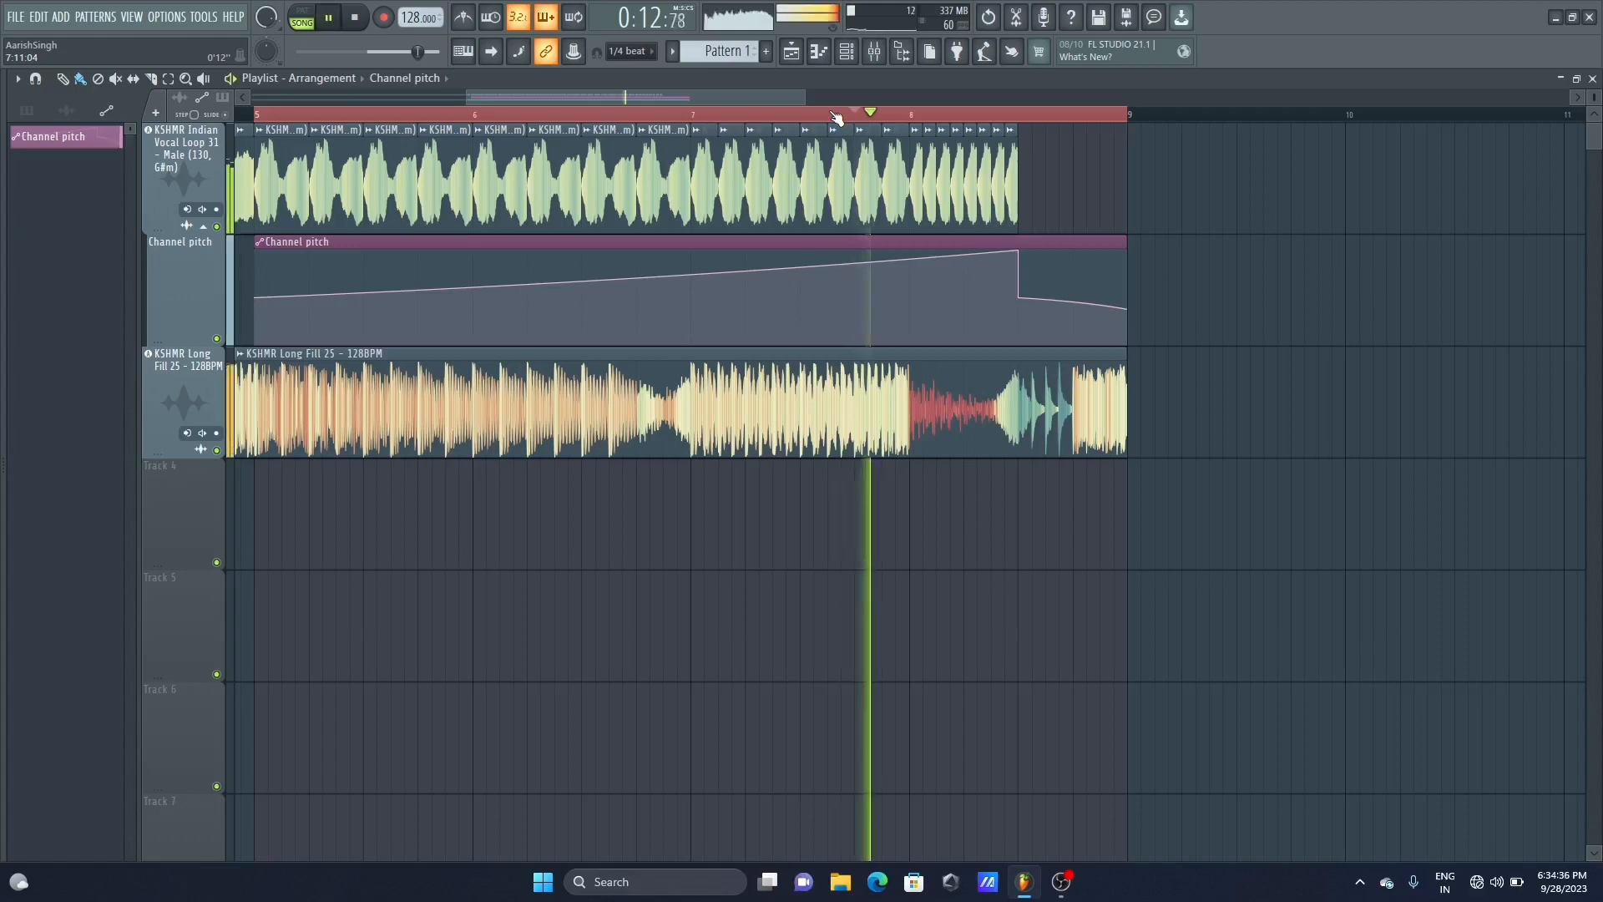
key("space")
key("space")
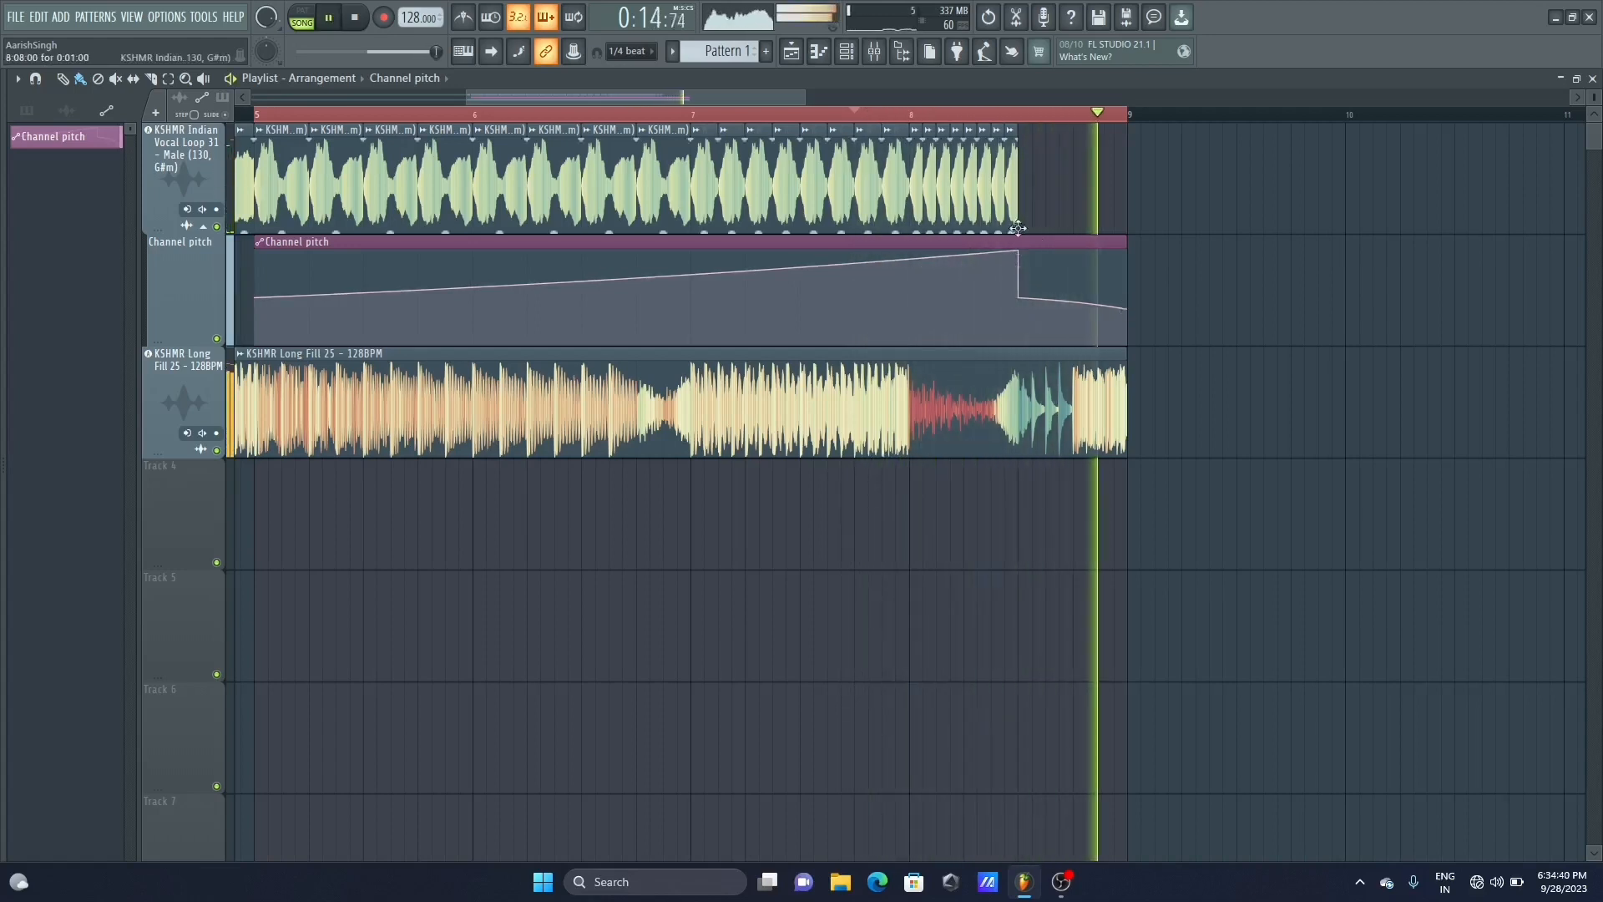
key("space")
Add a vocal clip after the last one-step slice, extend it to bar 9, and play the result
left_click(1025, 141)
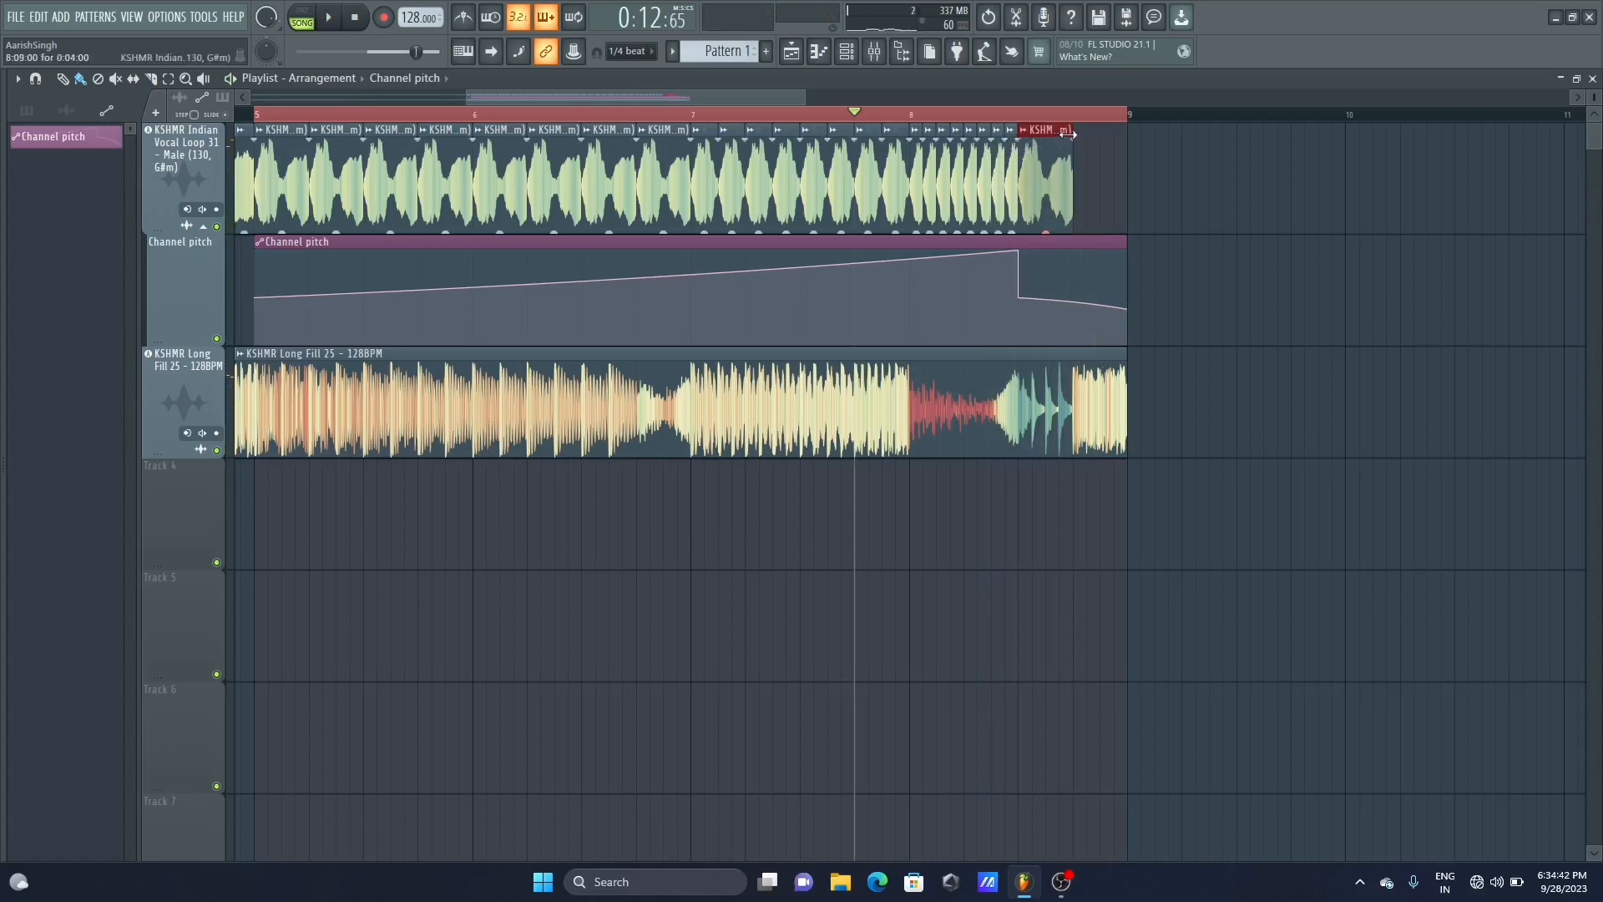
left_click_drag(1072, 135, 1124, 136)
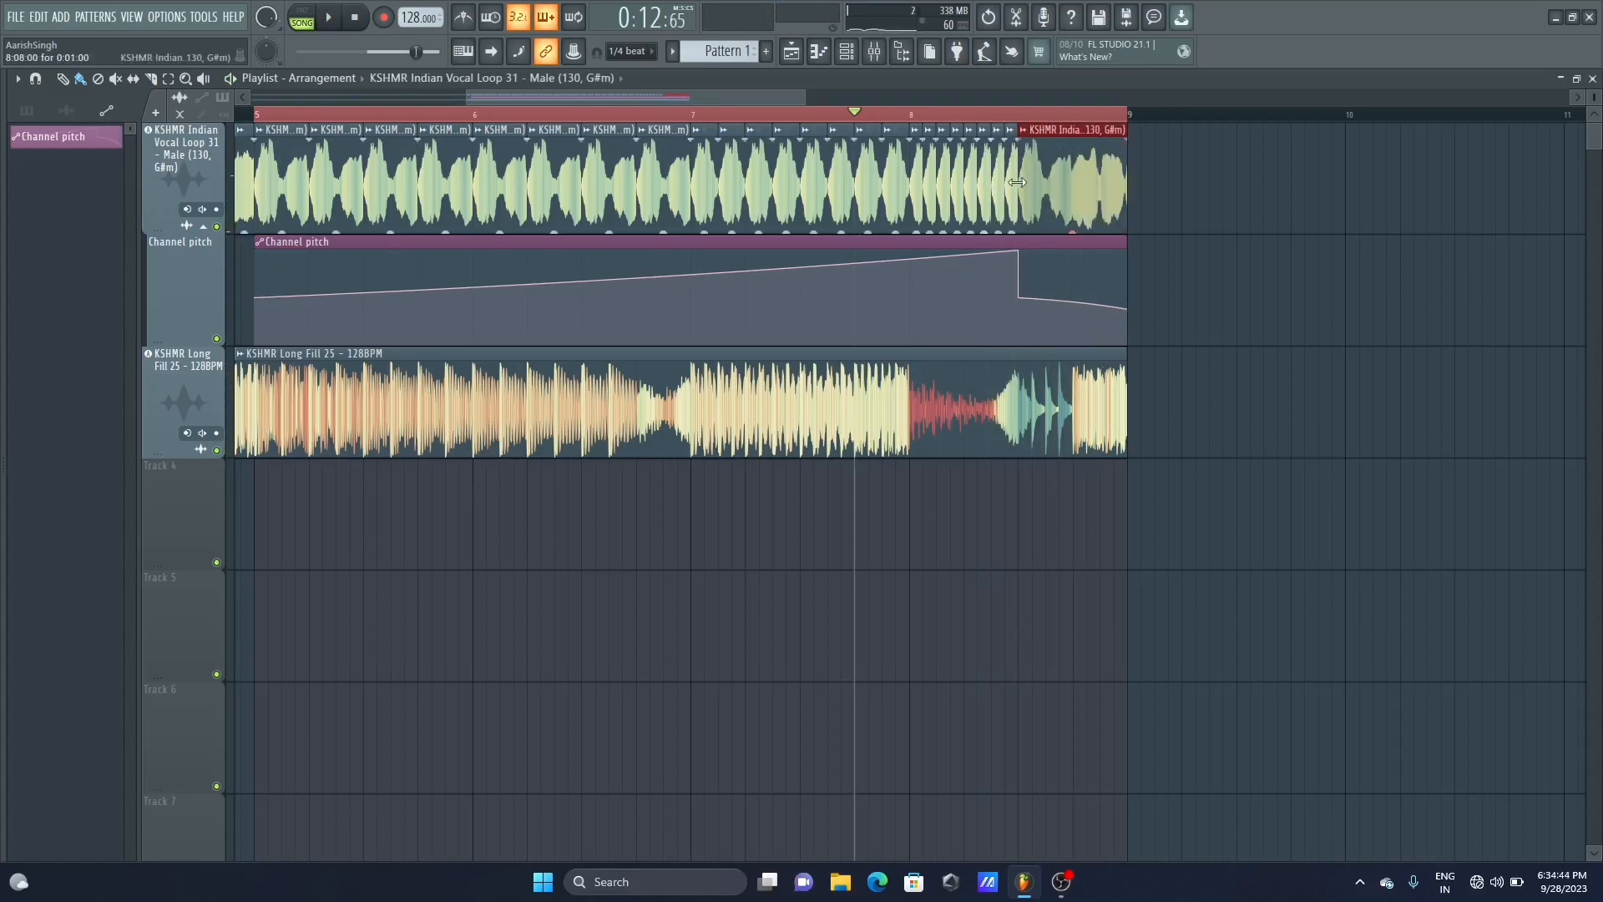
key("space")
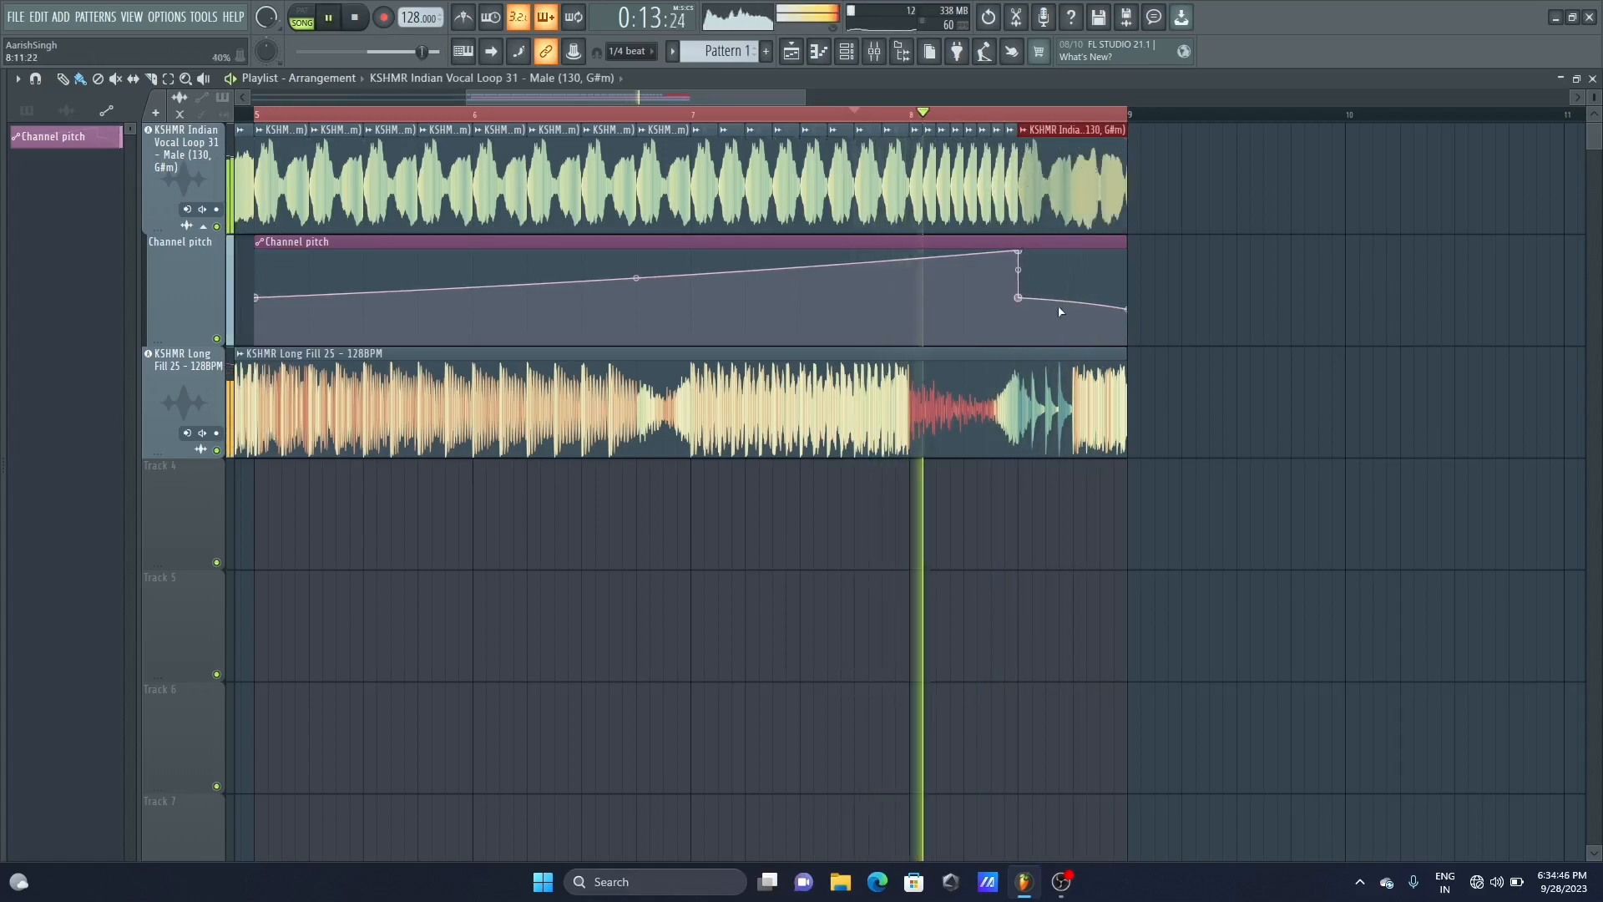
key("space")
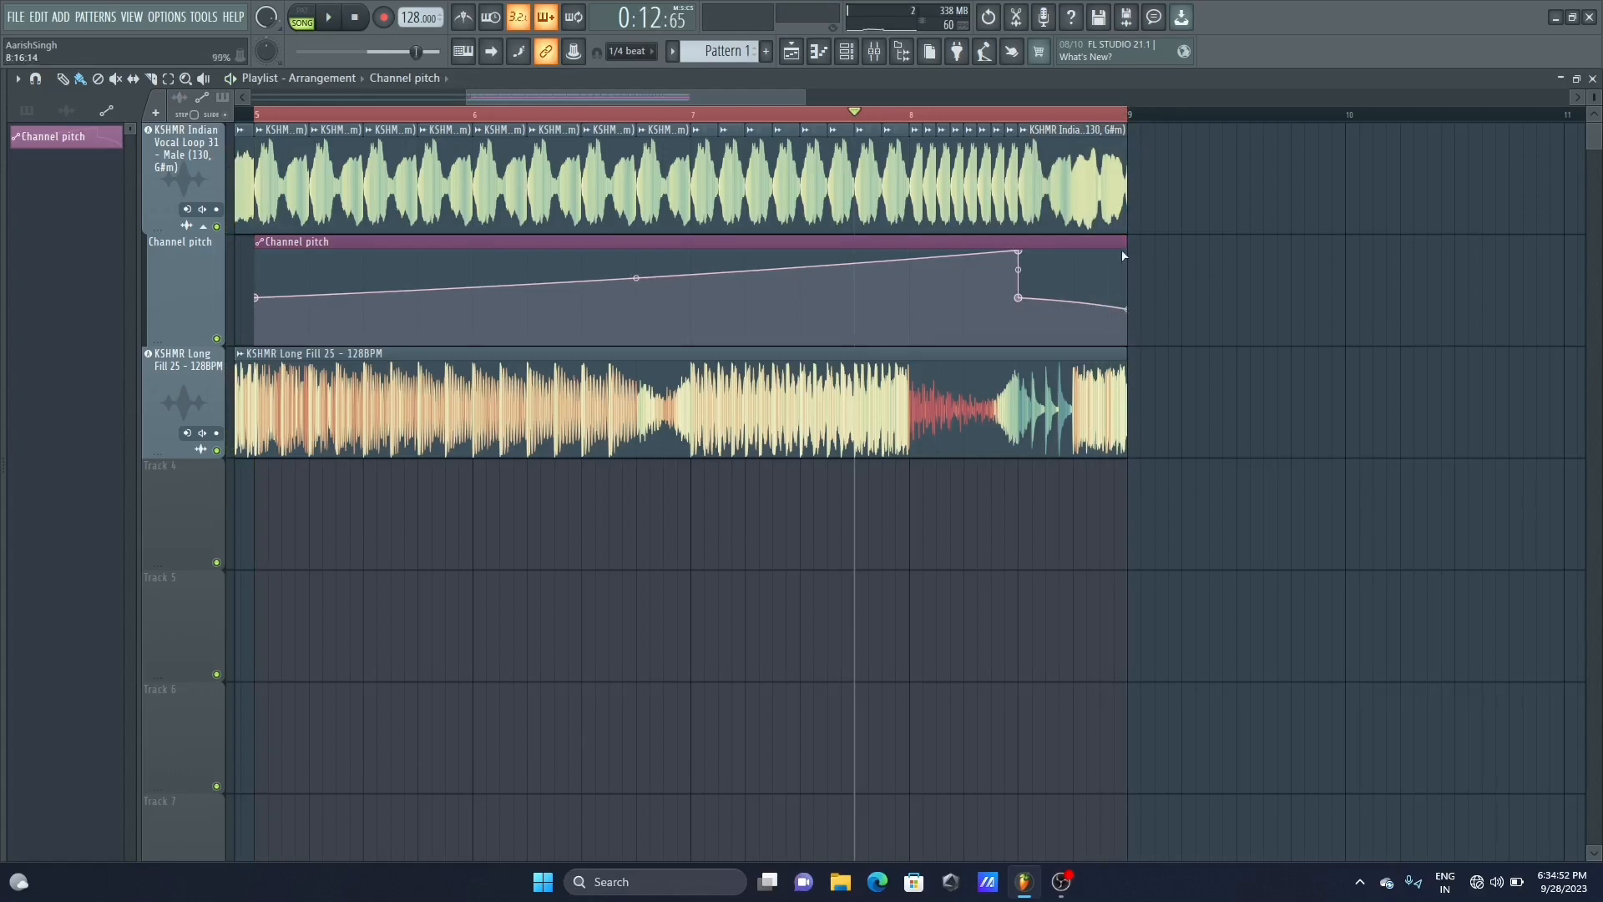
Lower the pitch curve's end point at bar 9 to the minimum, trim the pitch clip to bar 9, and play it
left_click_drag(1124, 256, 1138, 359)
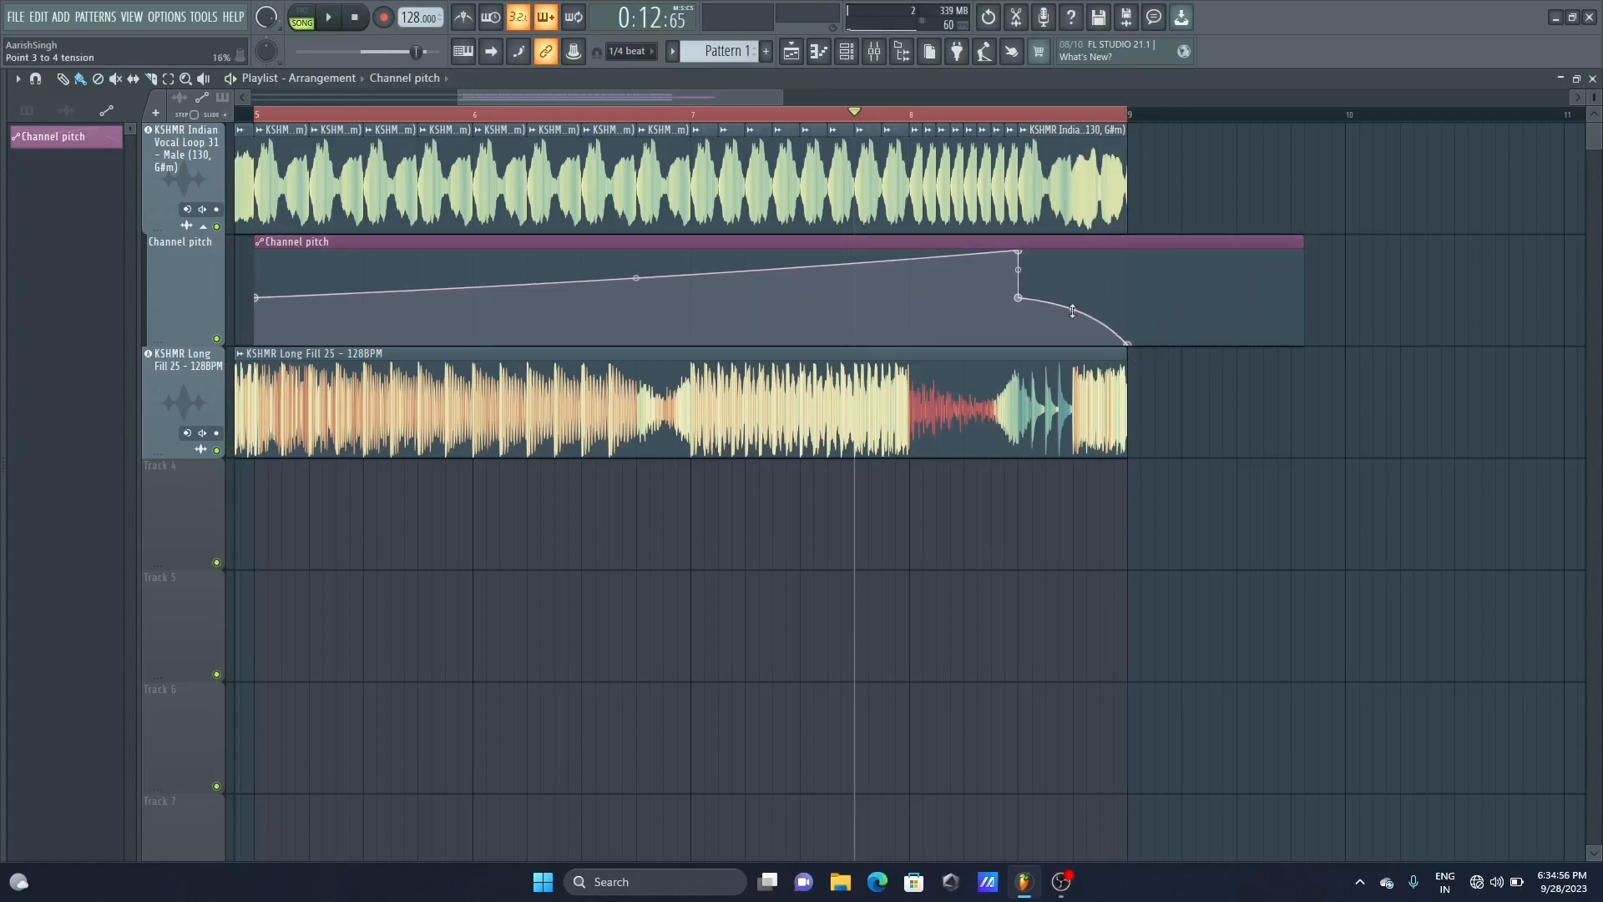
left_click_drag(1302, 250, 1145, 276)
key("space")
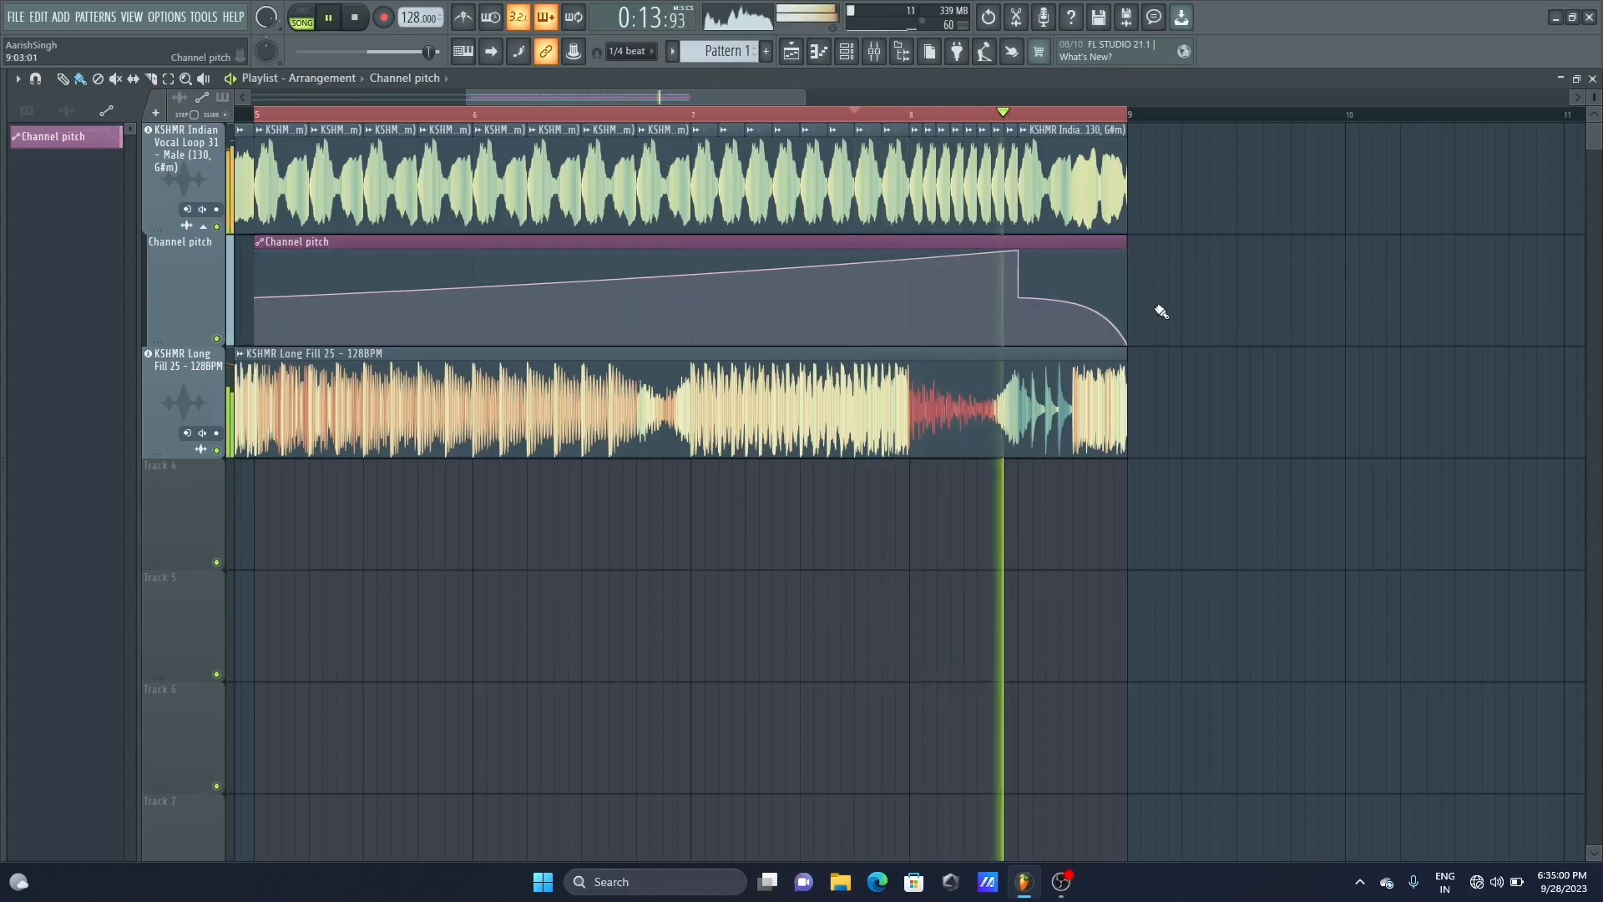
key("space")
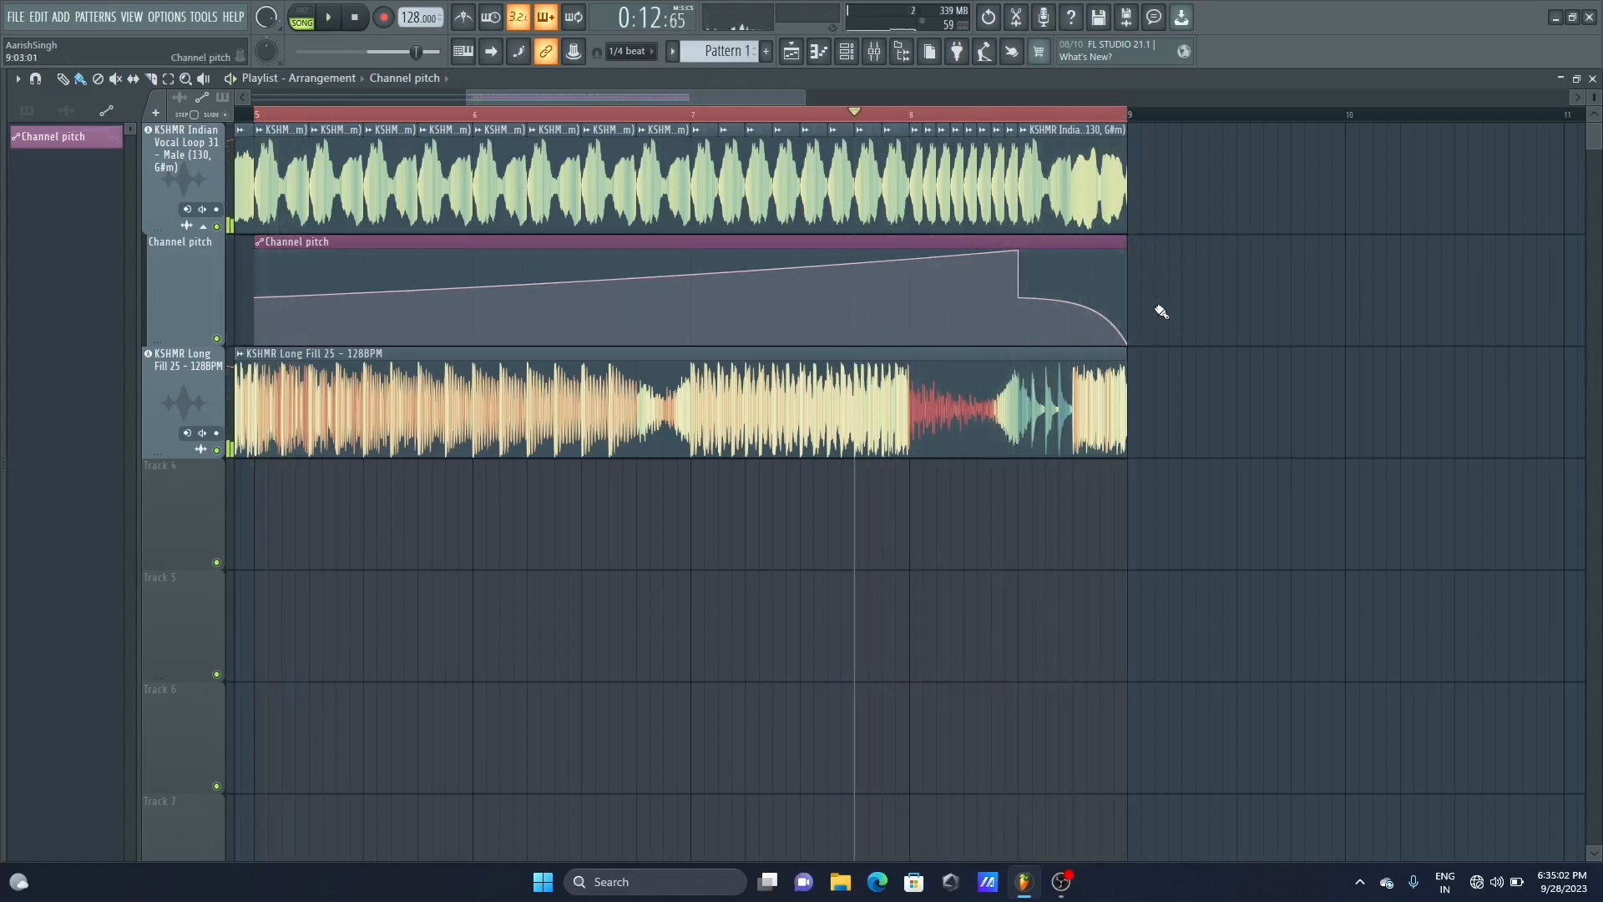
Create a panning automation clip for the KSHMR Indian vocal channel and close its channel settings
left_click_drag(748, 98, 851, 103)
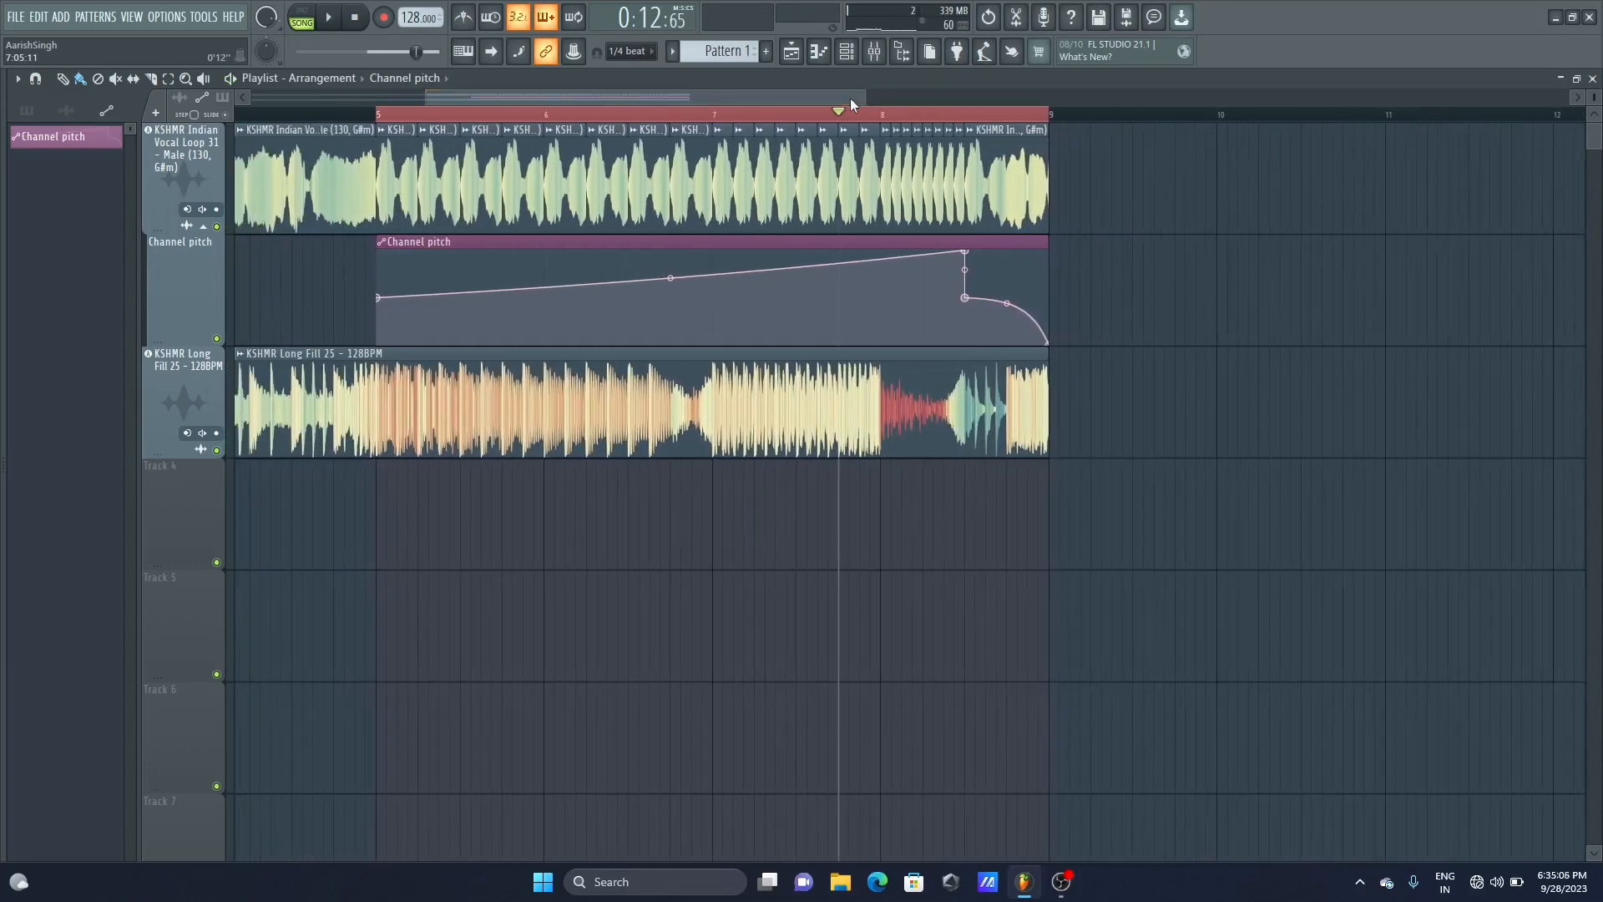
left_click(400, 161)
double_click(400, 161)
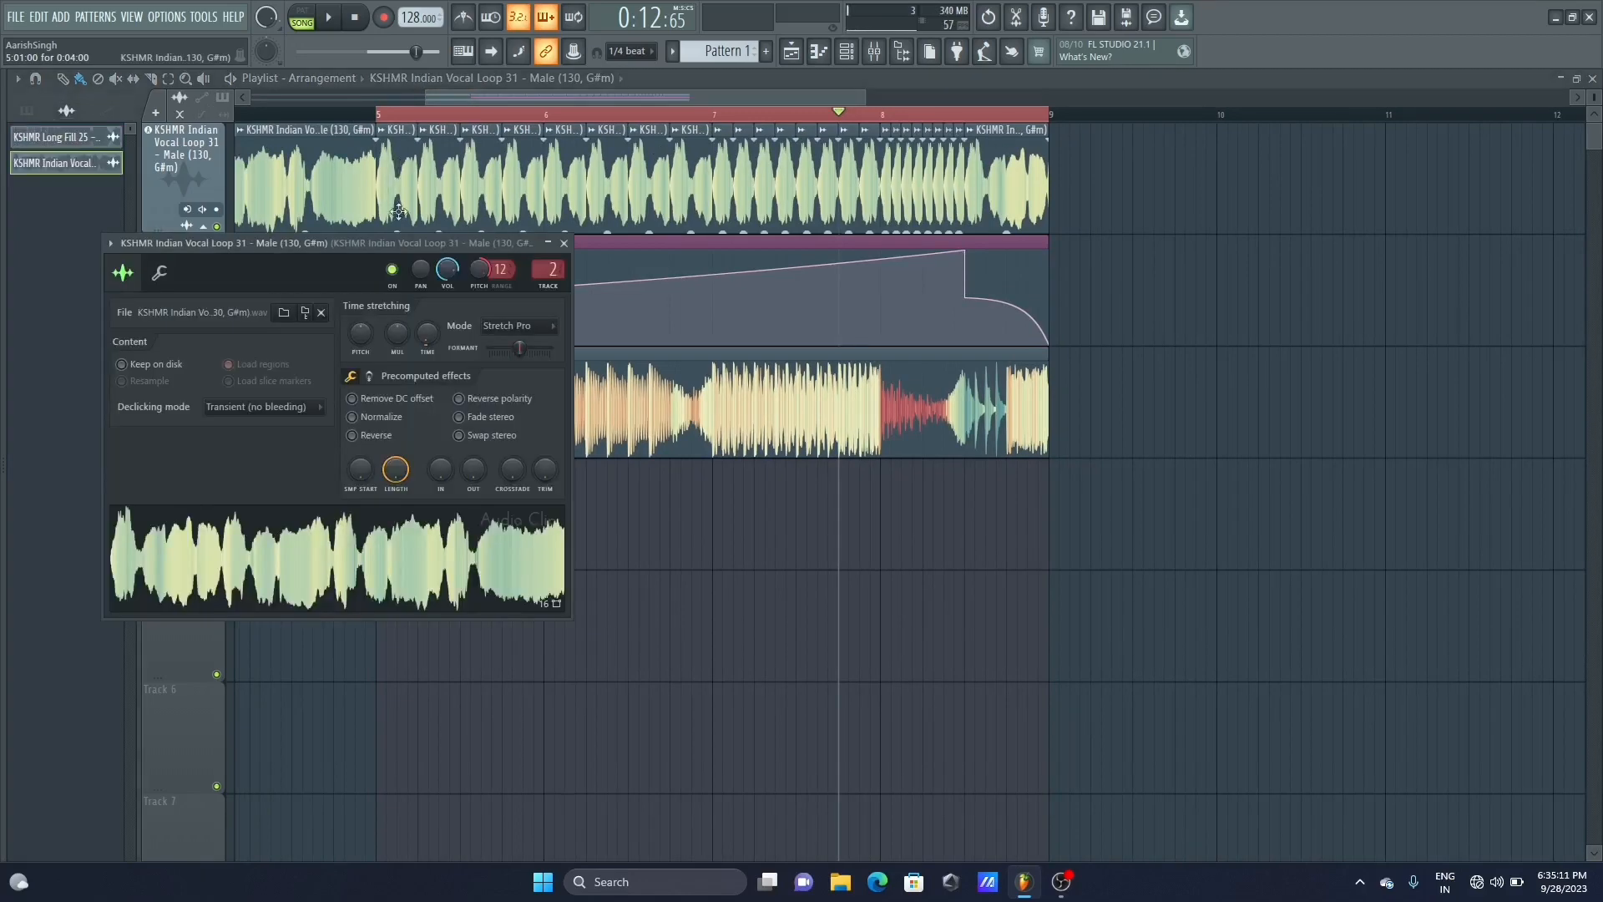
right_click(424, 273)
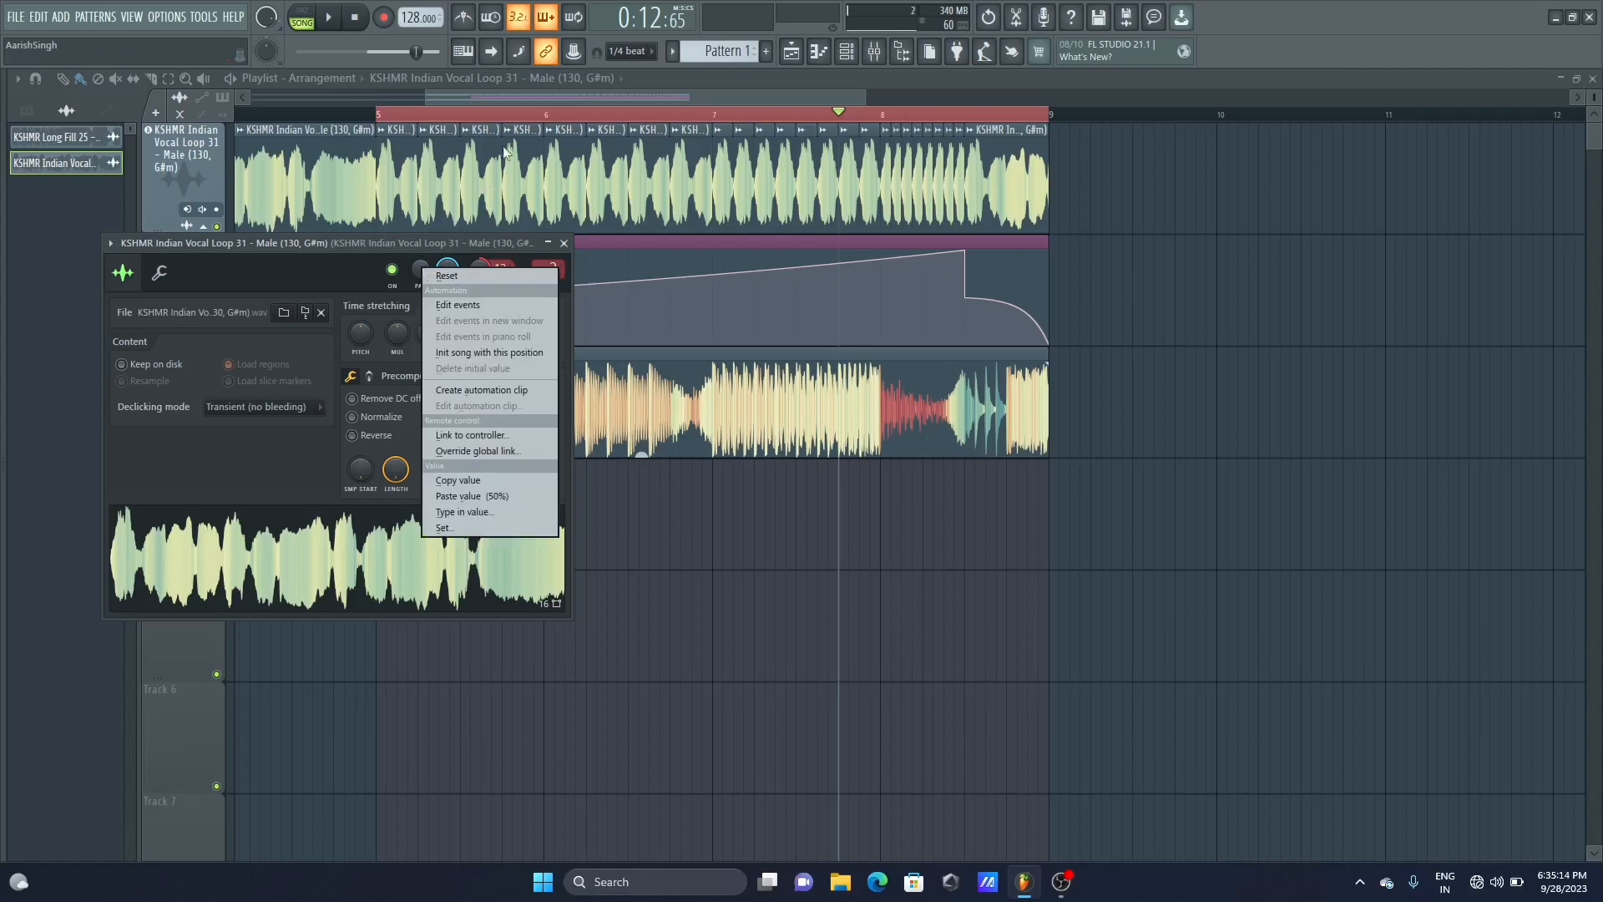
left_click(482, 390)
left_click(563, 243)
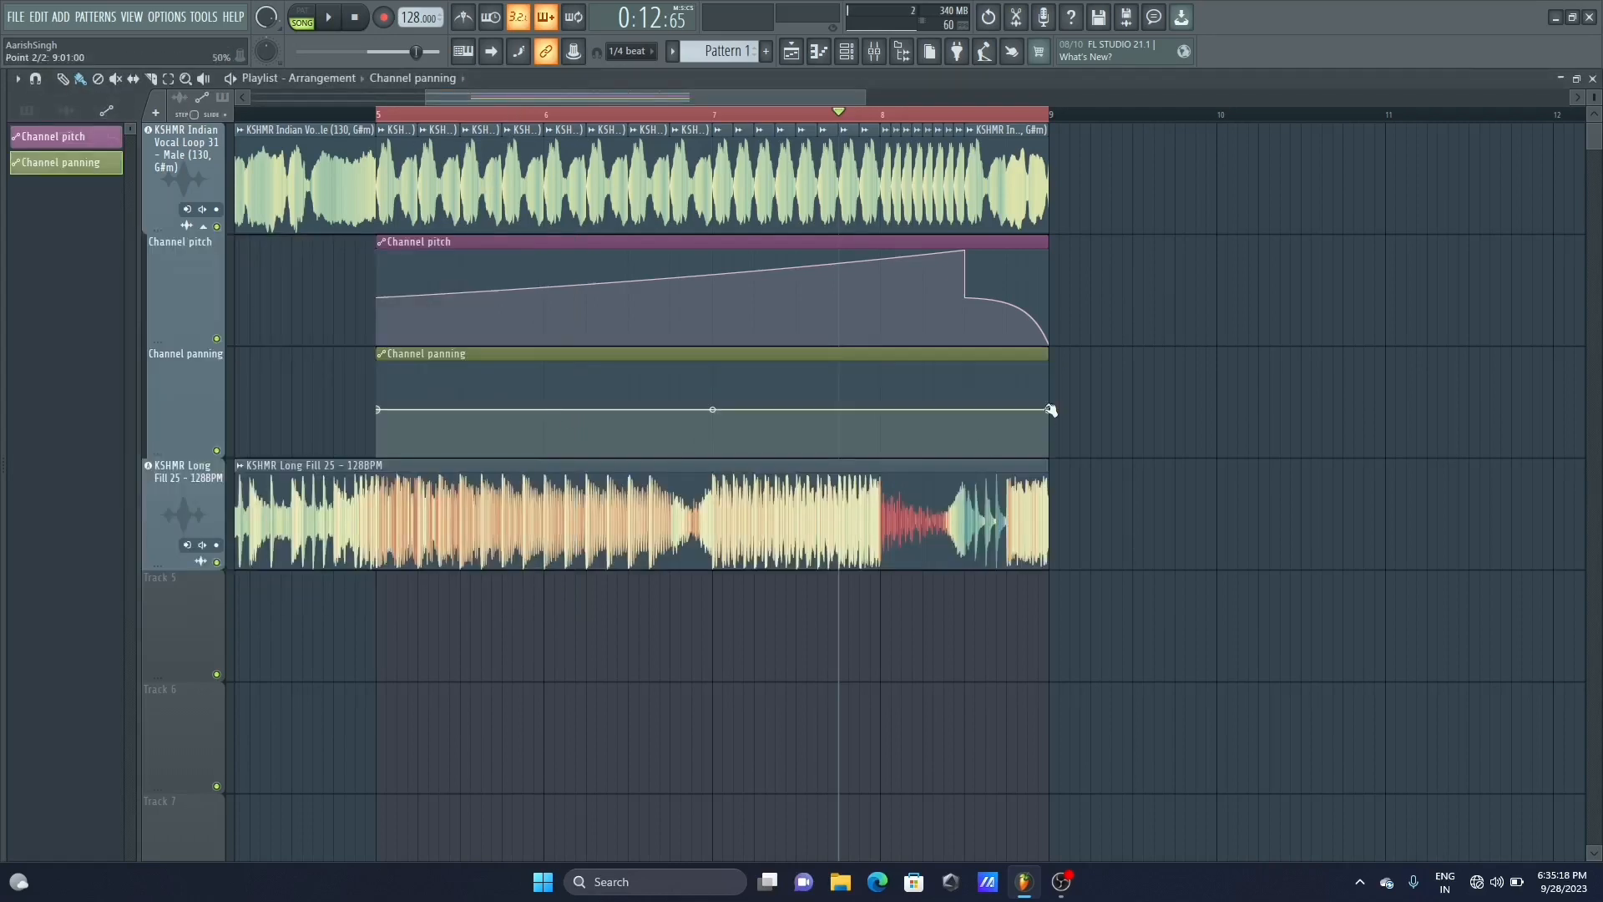
Set the main snap to Line and switch the panning automation point at bar 9 to Wave mode
left_click(643, 54)
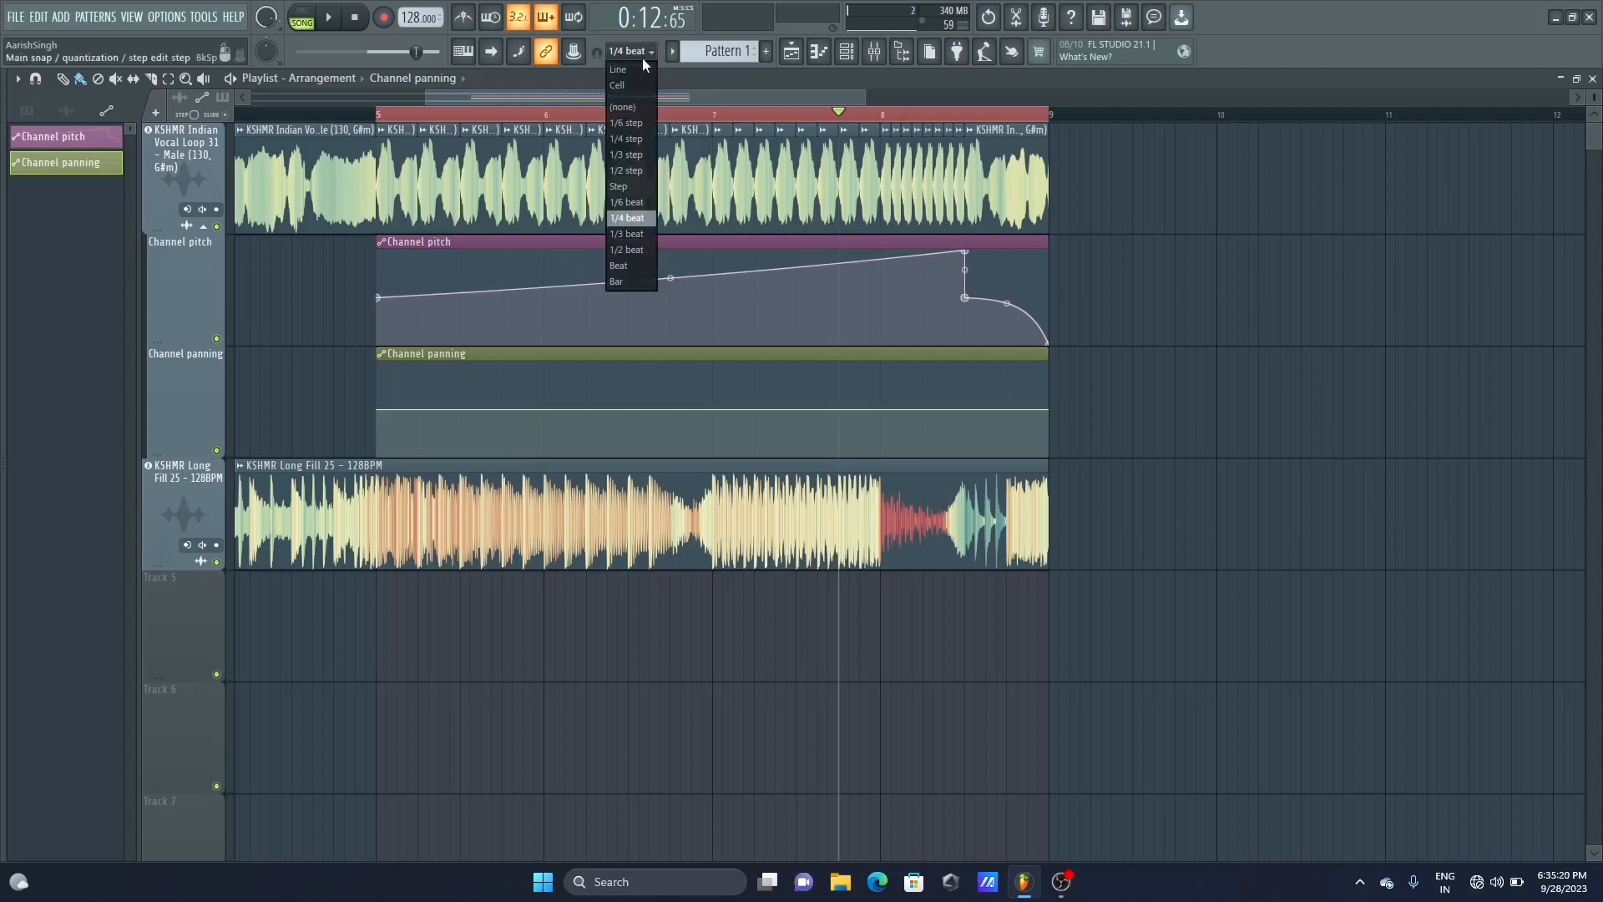
left_click(633, 63)
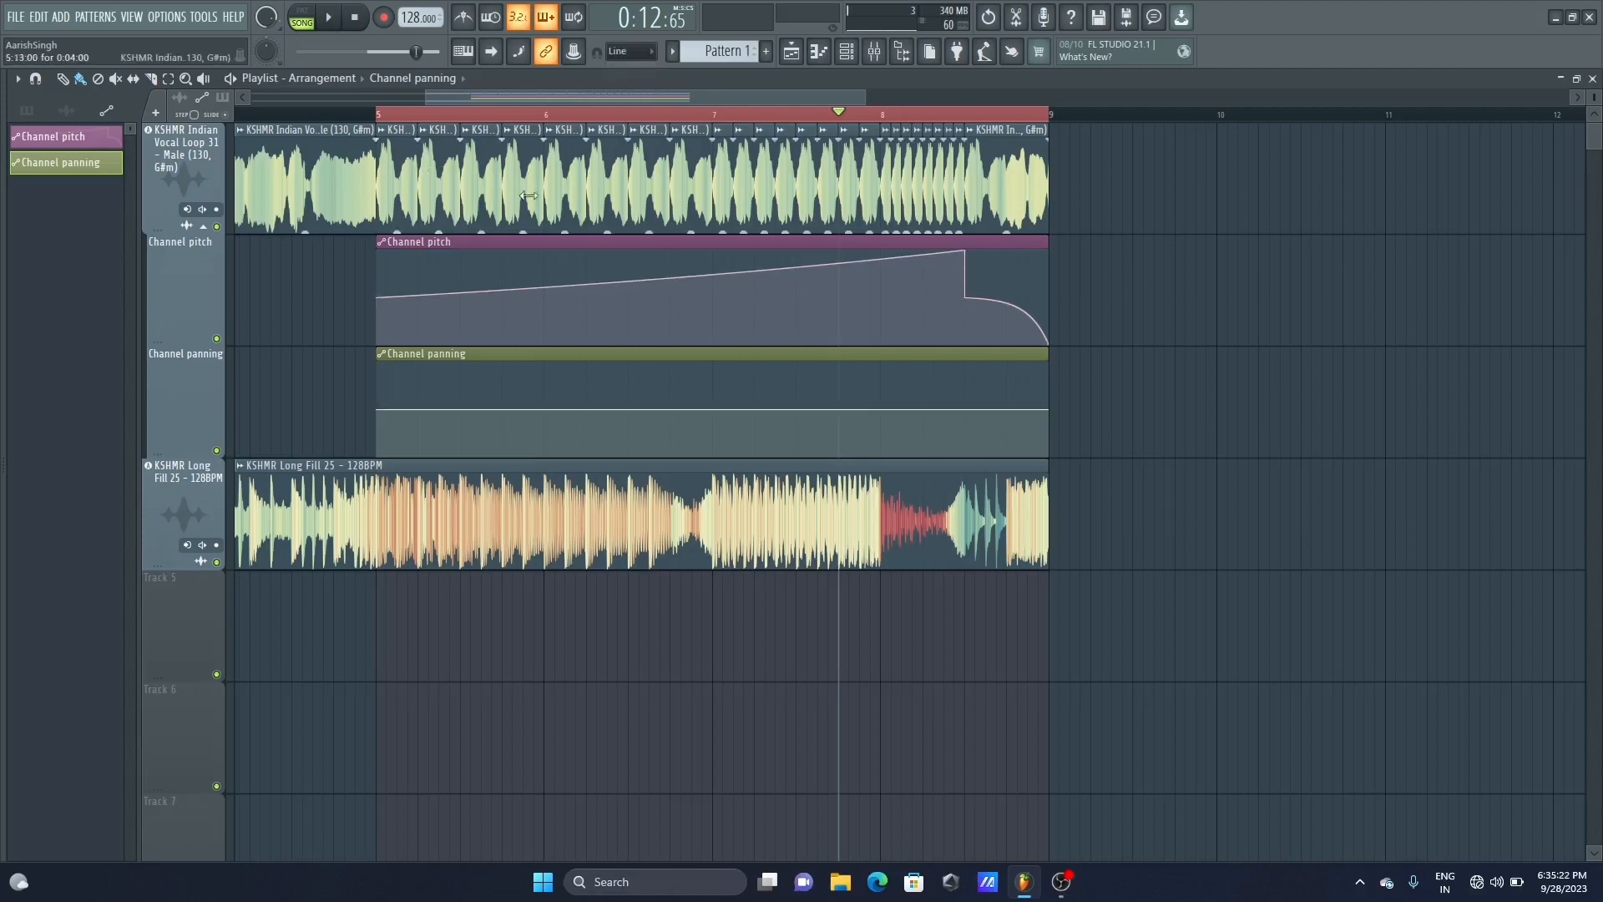
right_click(1049, 410)
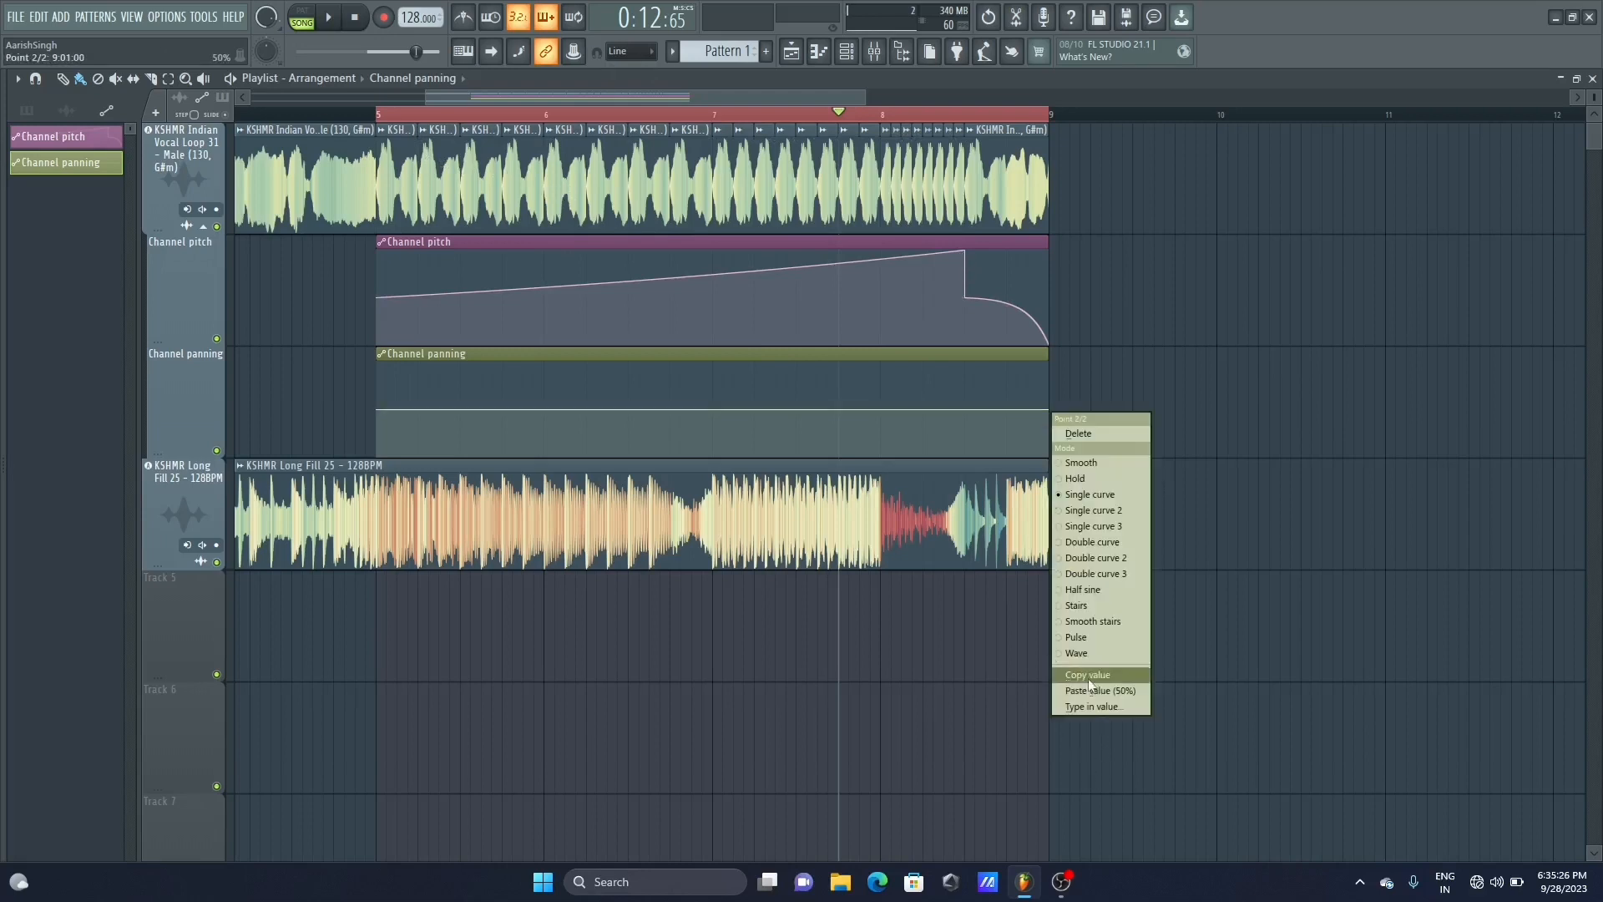
left_click(1085, 656)
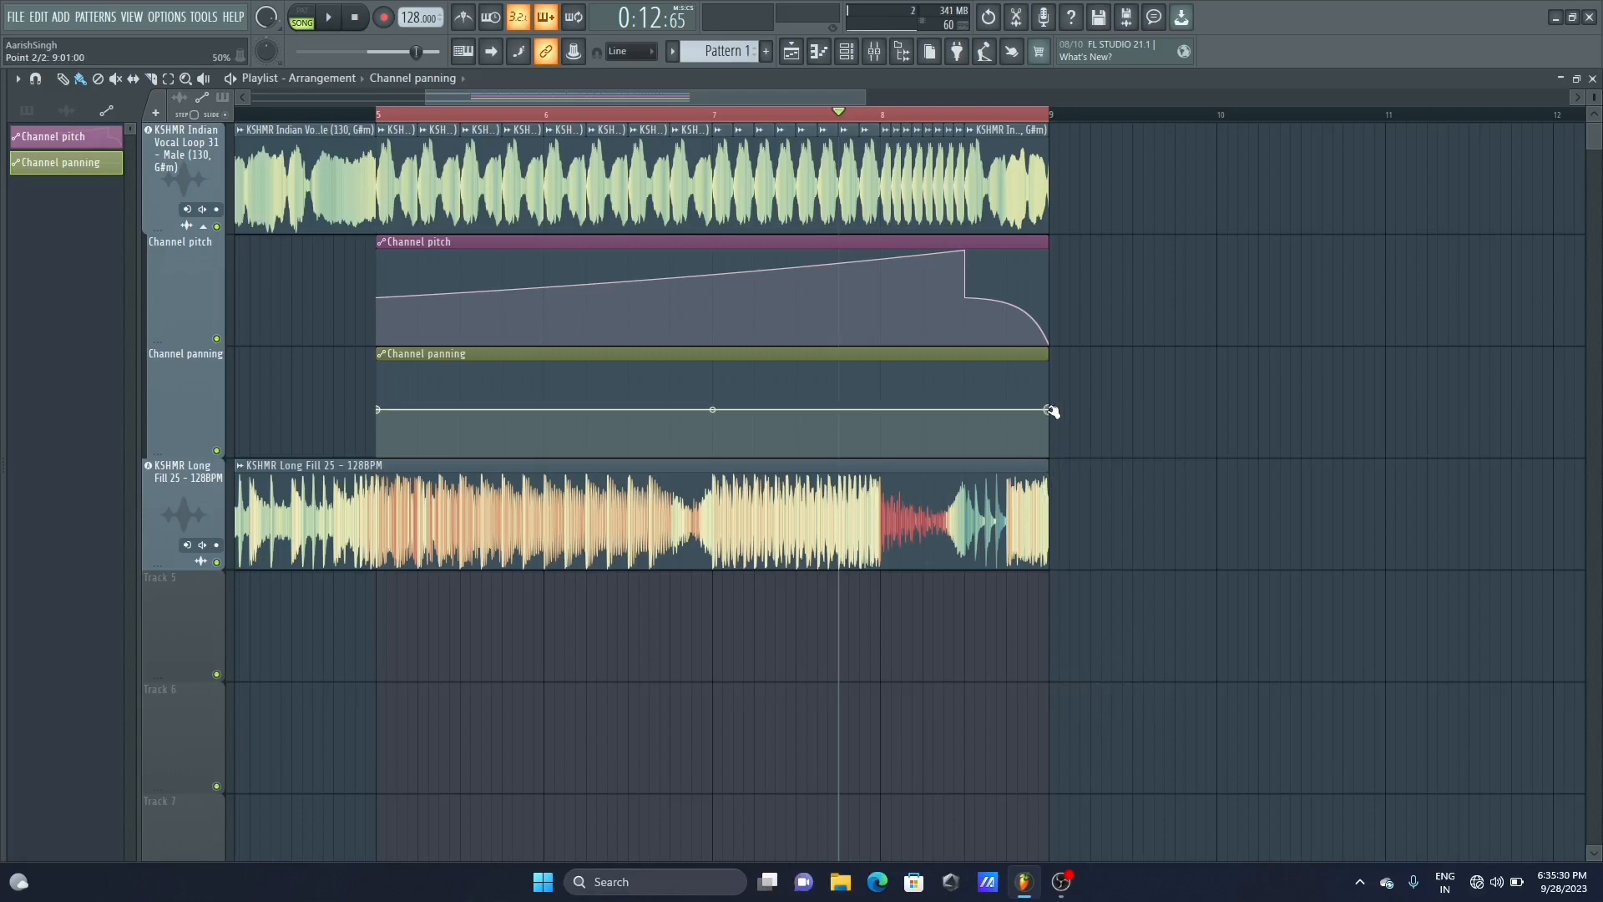
right_click(1049, 411)
left_click(1096, 654)
Lower the panning automation point at bar 9 to about 21% and slow the wave to a few wide cycles
left_click_drag(1049, 410, 1050, 438)
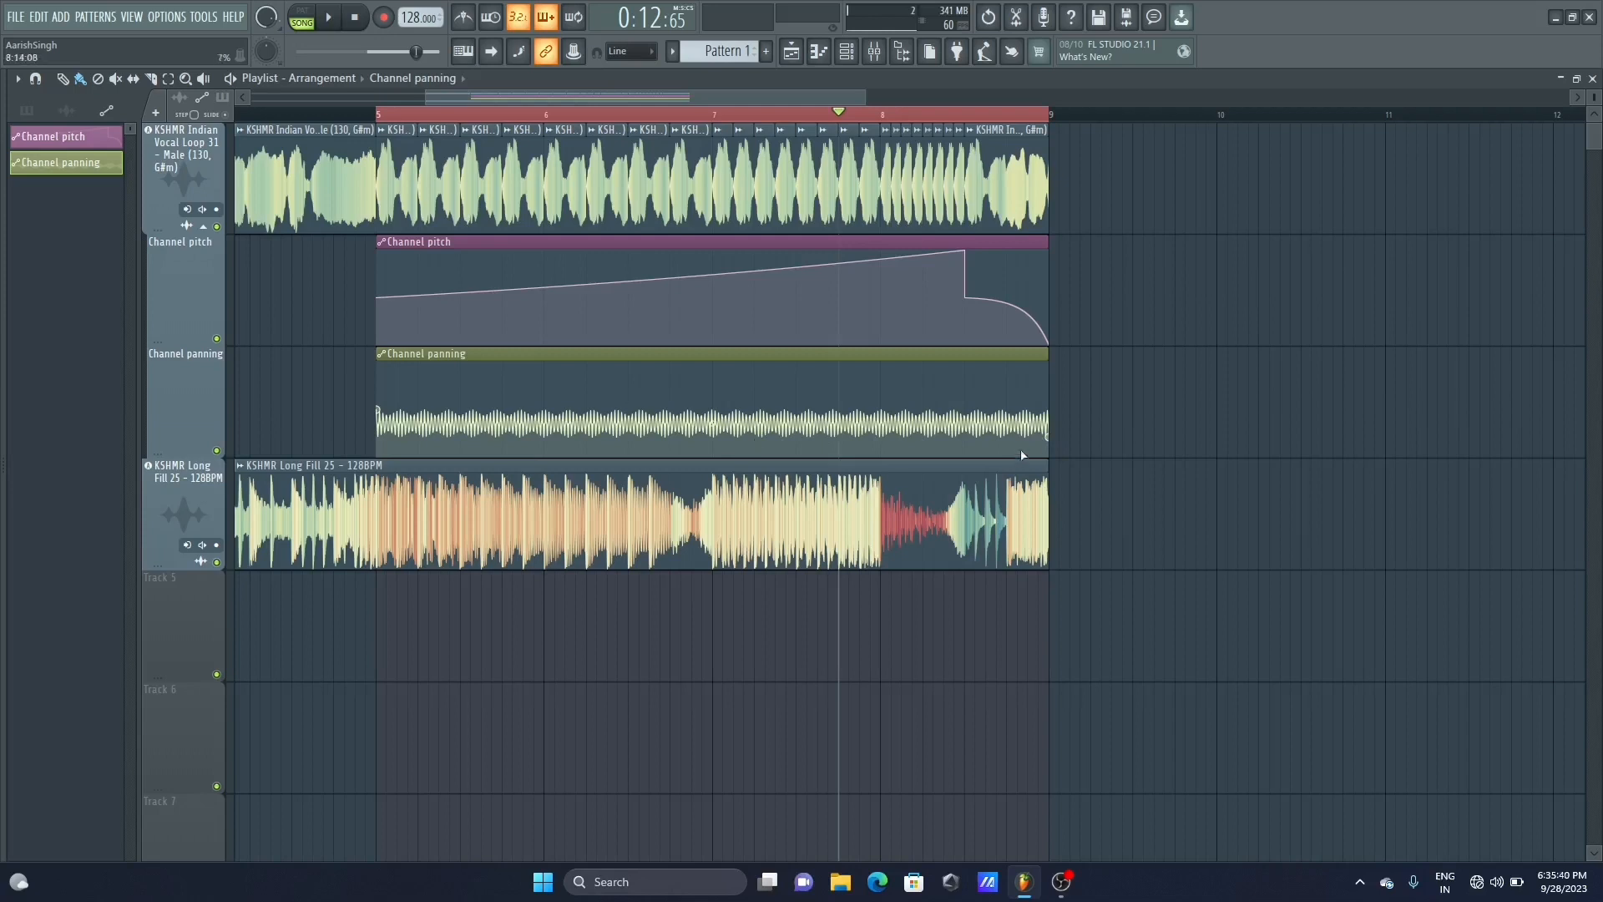
mouse_move(1050, 441)
left_mouse_down()
mouse_move(1049, 458)
mouse_move(1049, 438)
left_mouse_up()
left_click_drag(713, 424, 713, 393)
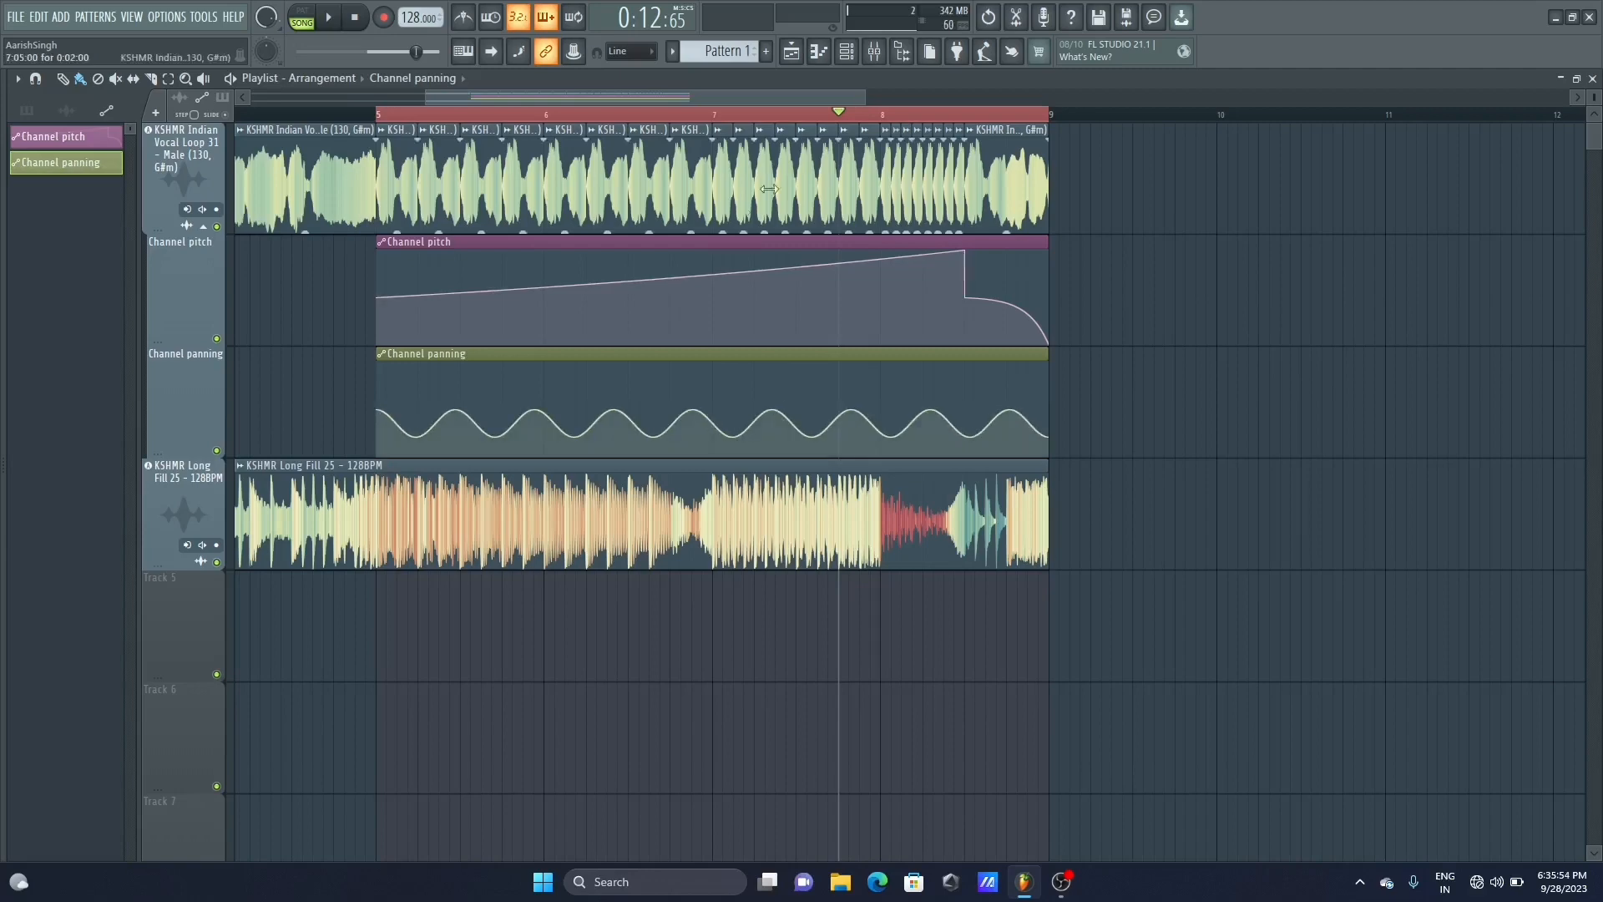
Move the panning automation's end point back to bar 8 and play the build-up from bar 5
left_click_drag(864, 98, 789, 97)
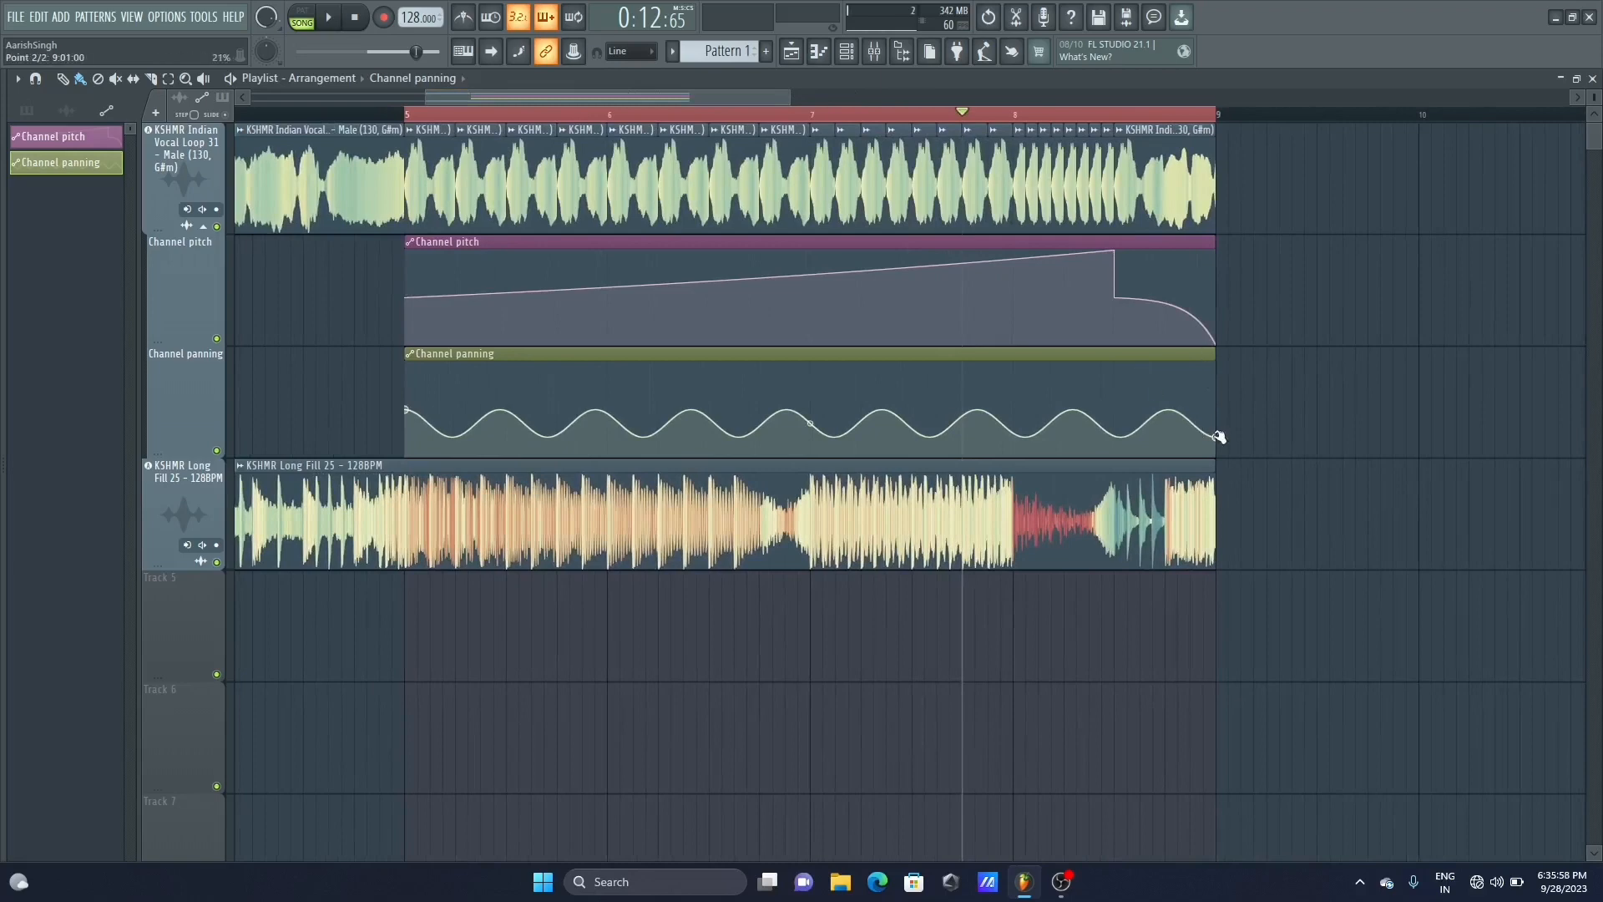
left_click_drag(1218, 435, 1016, 421)
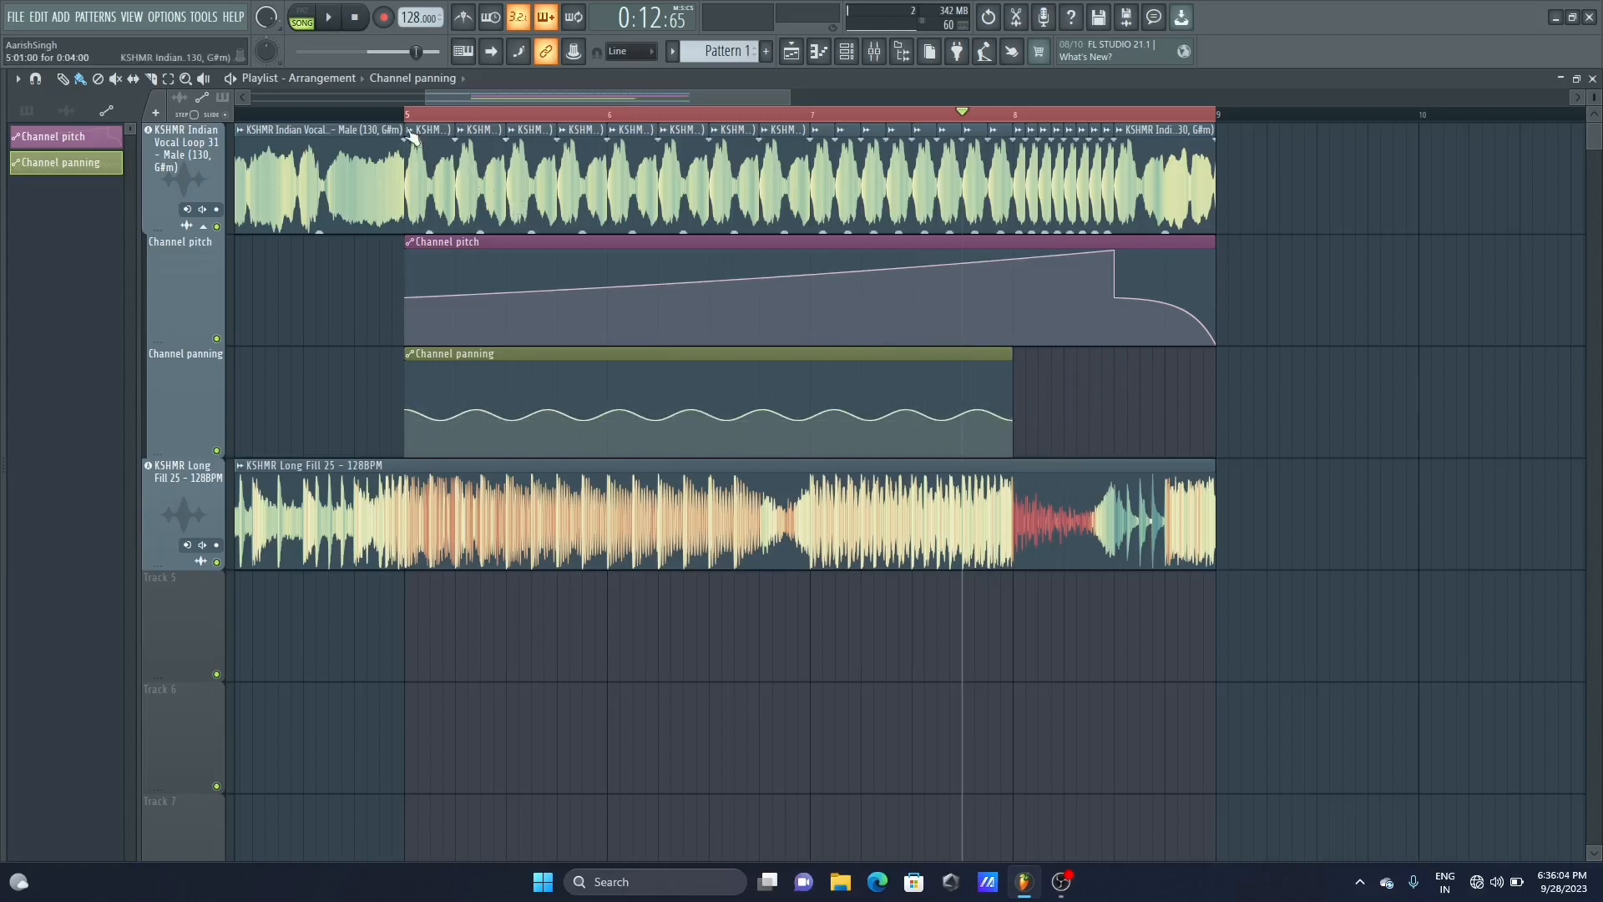
scroll(507, 167, "left", 5)
scroll(505, 117, "right", 5)
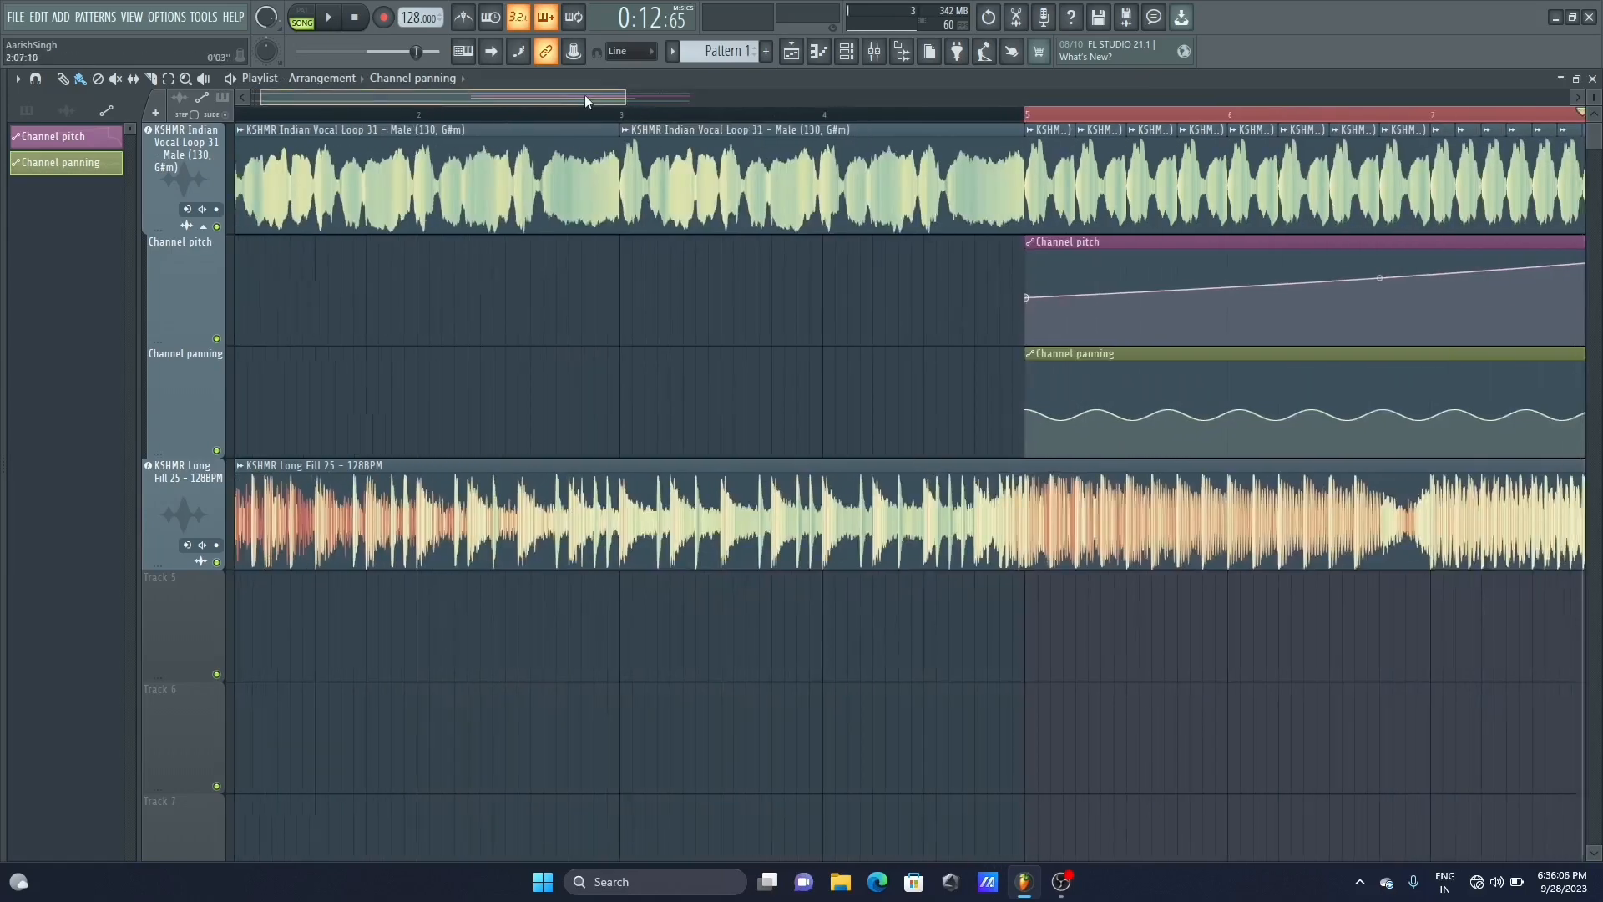
left_click_drag(606, 99, 531, 97)
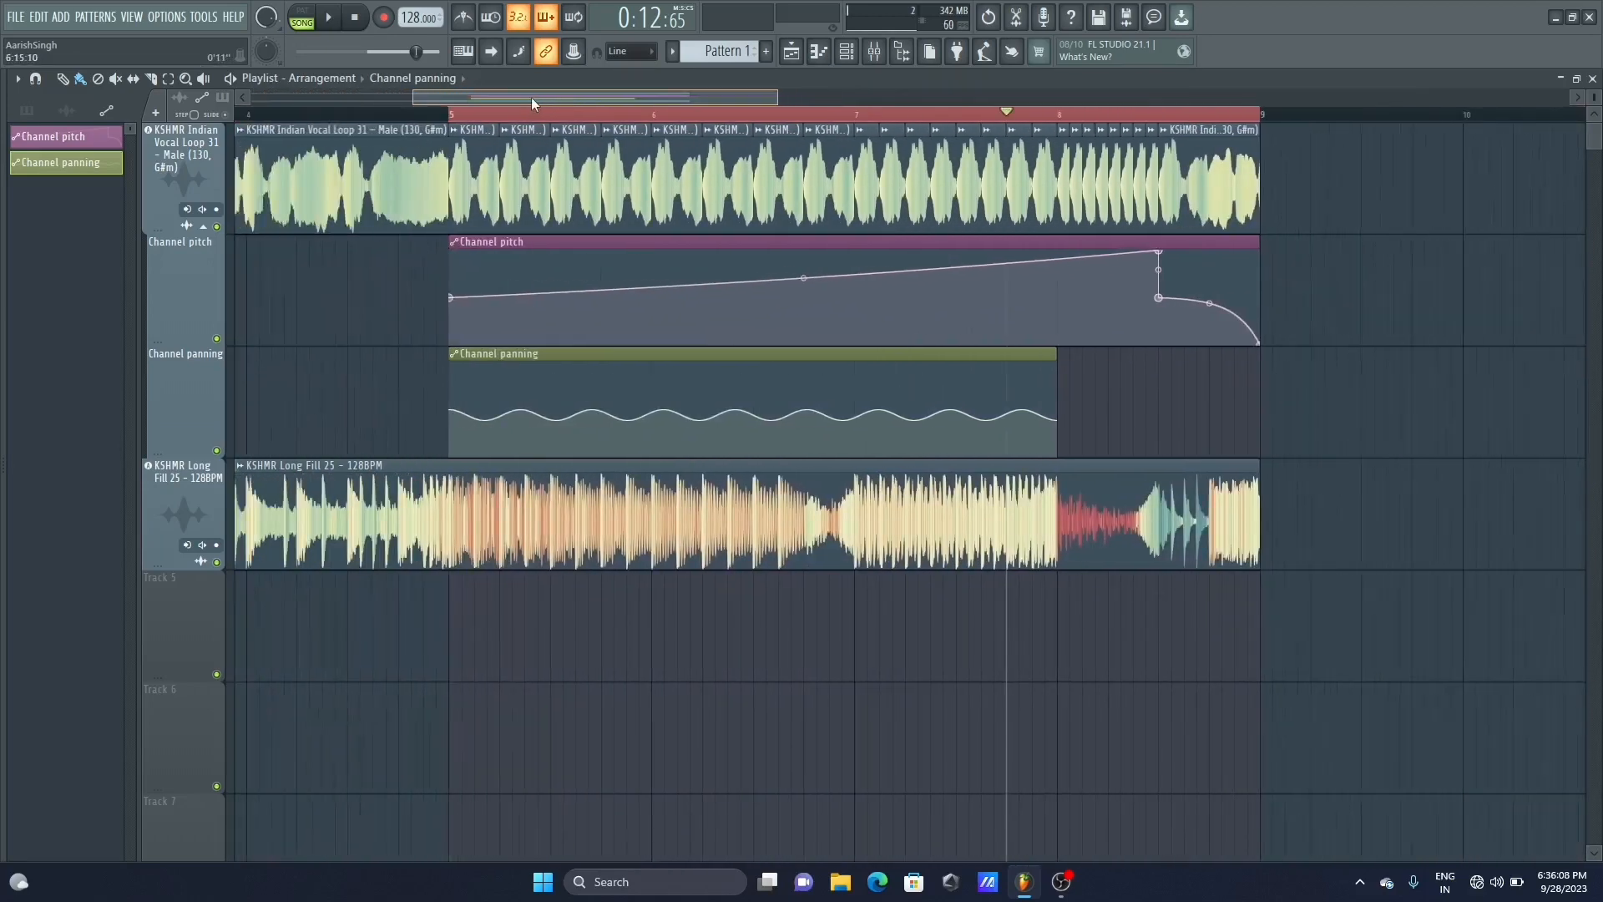
left_click_drag(1008, 111, 476, 116)
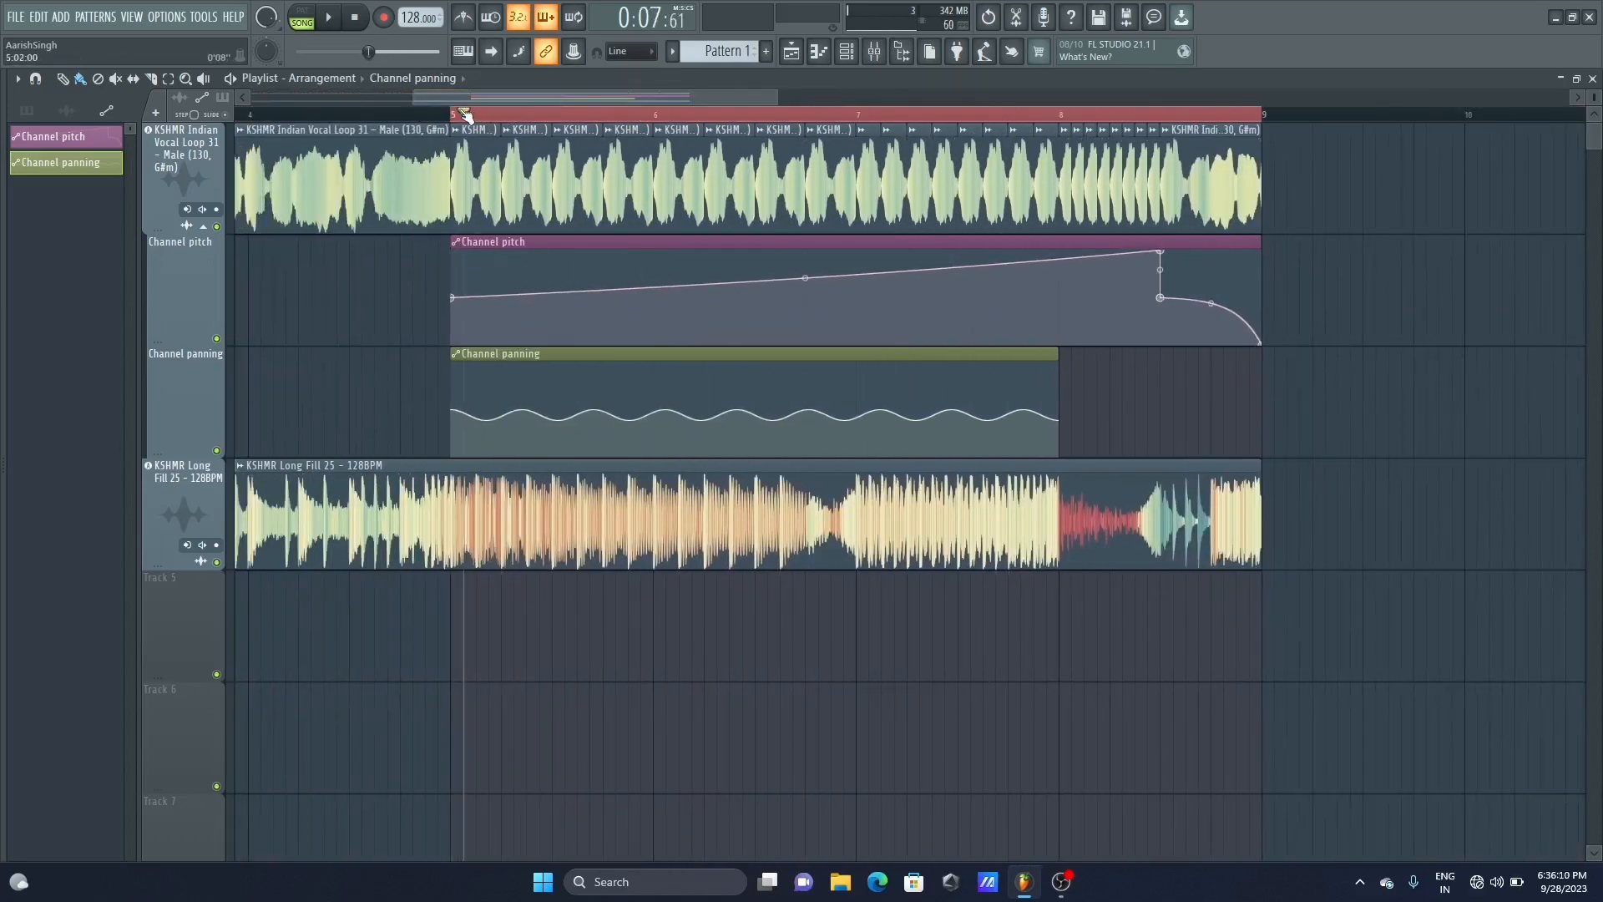
key("space")
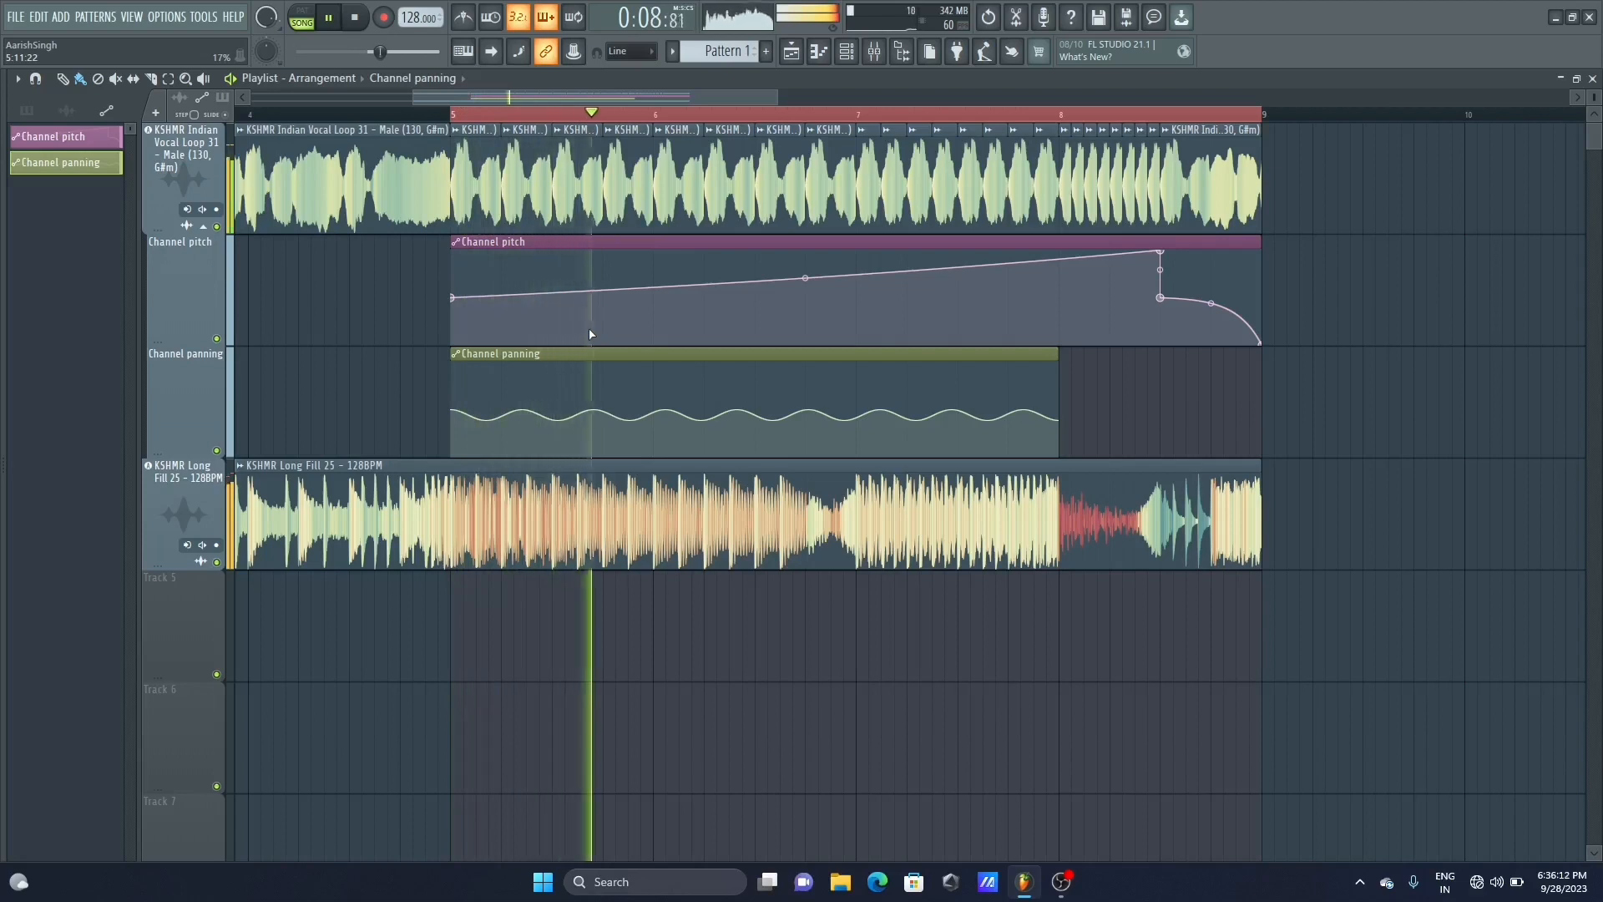
key("space")
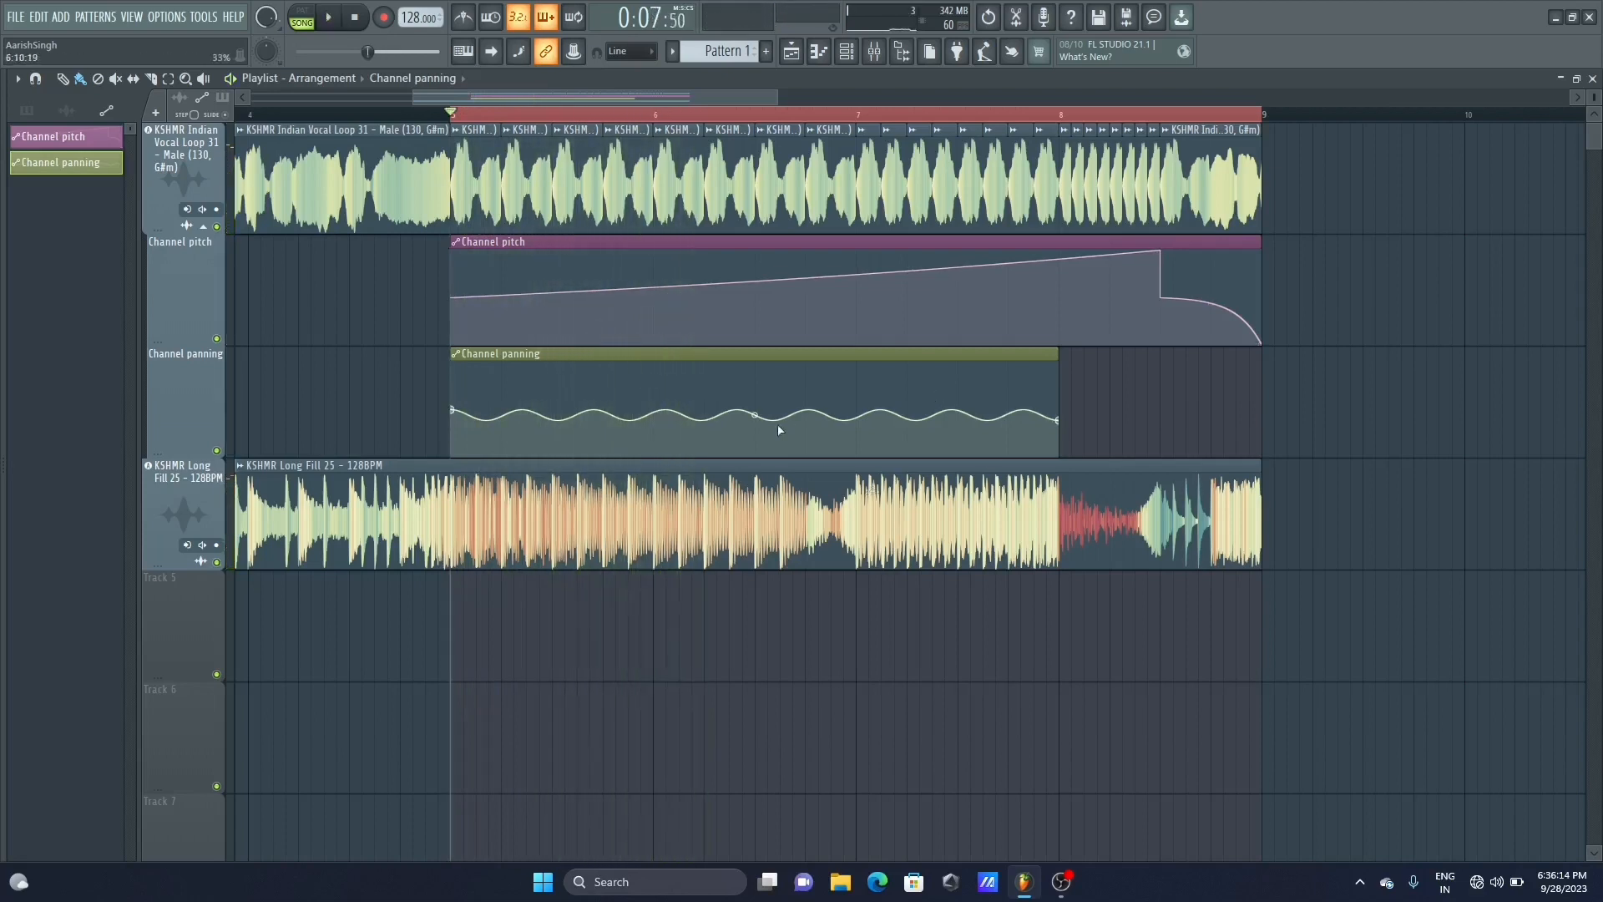
Set the panning wave's tension to 49% for faster cycles and play the result
left_click_drag(753, 418, 753, 438)
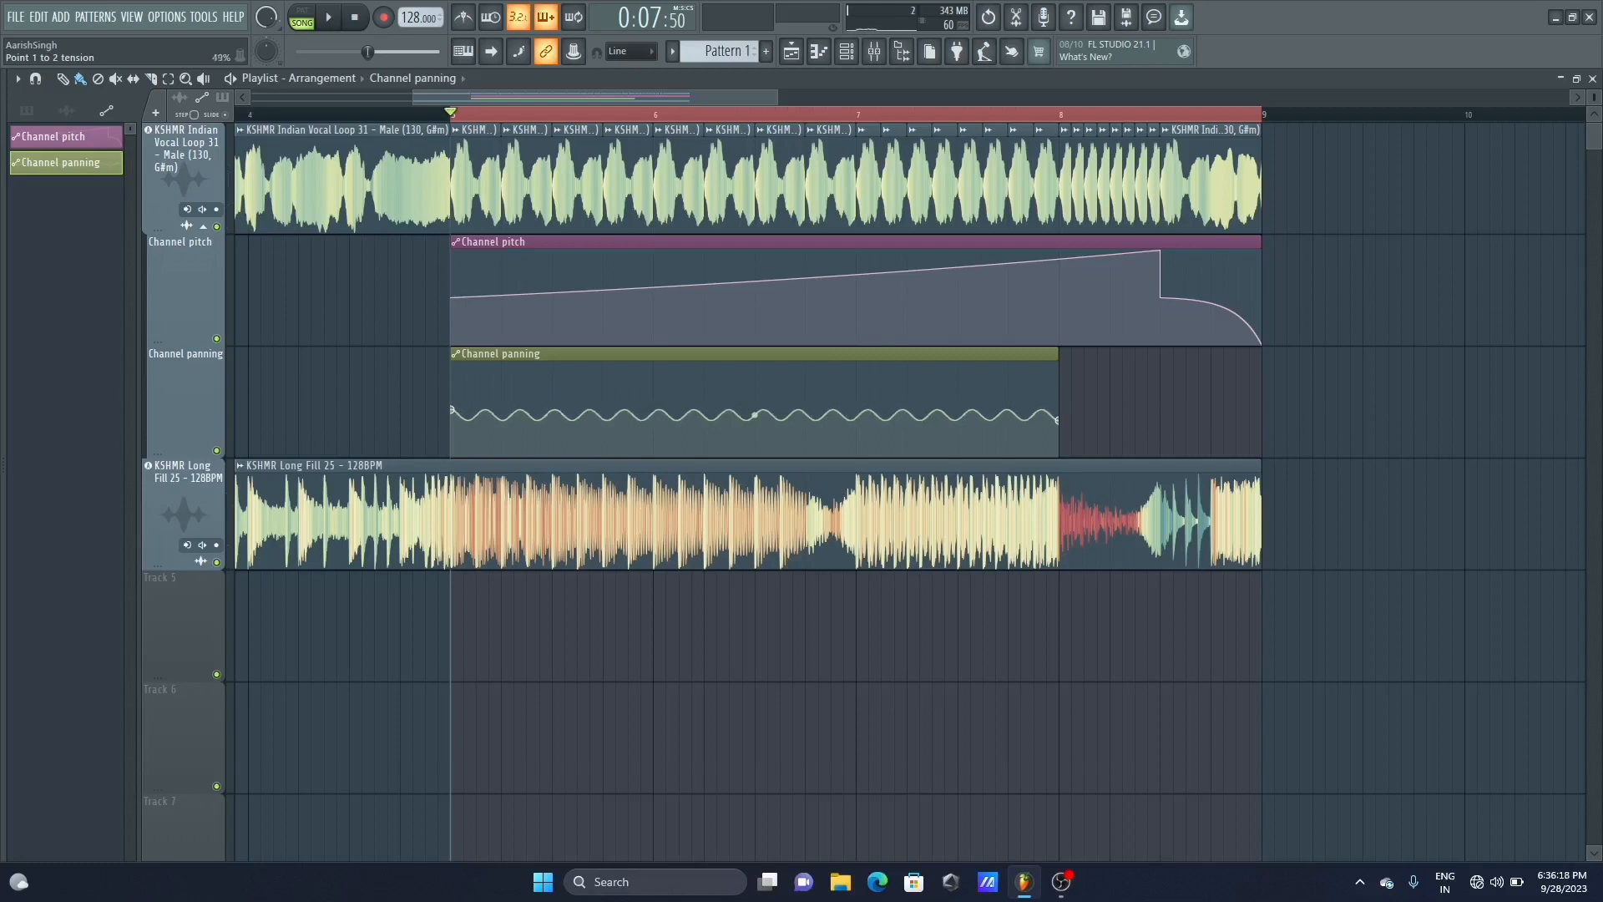
key("space")
key("space")
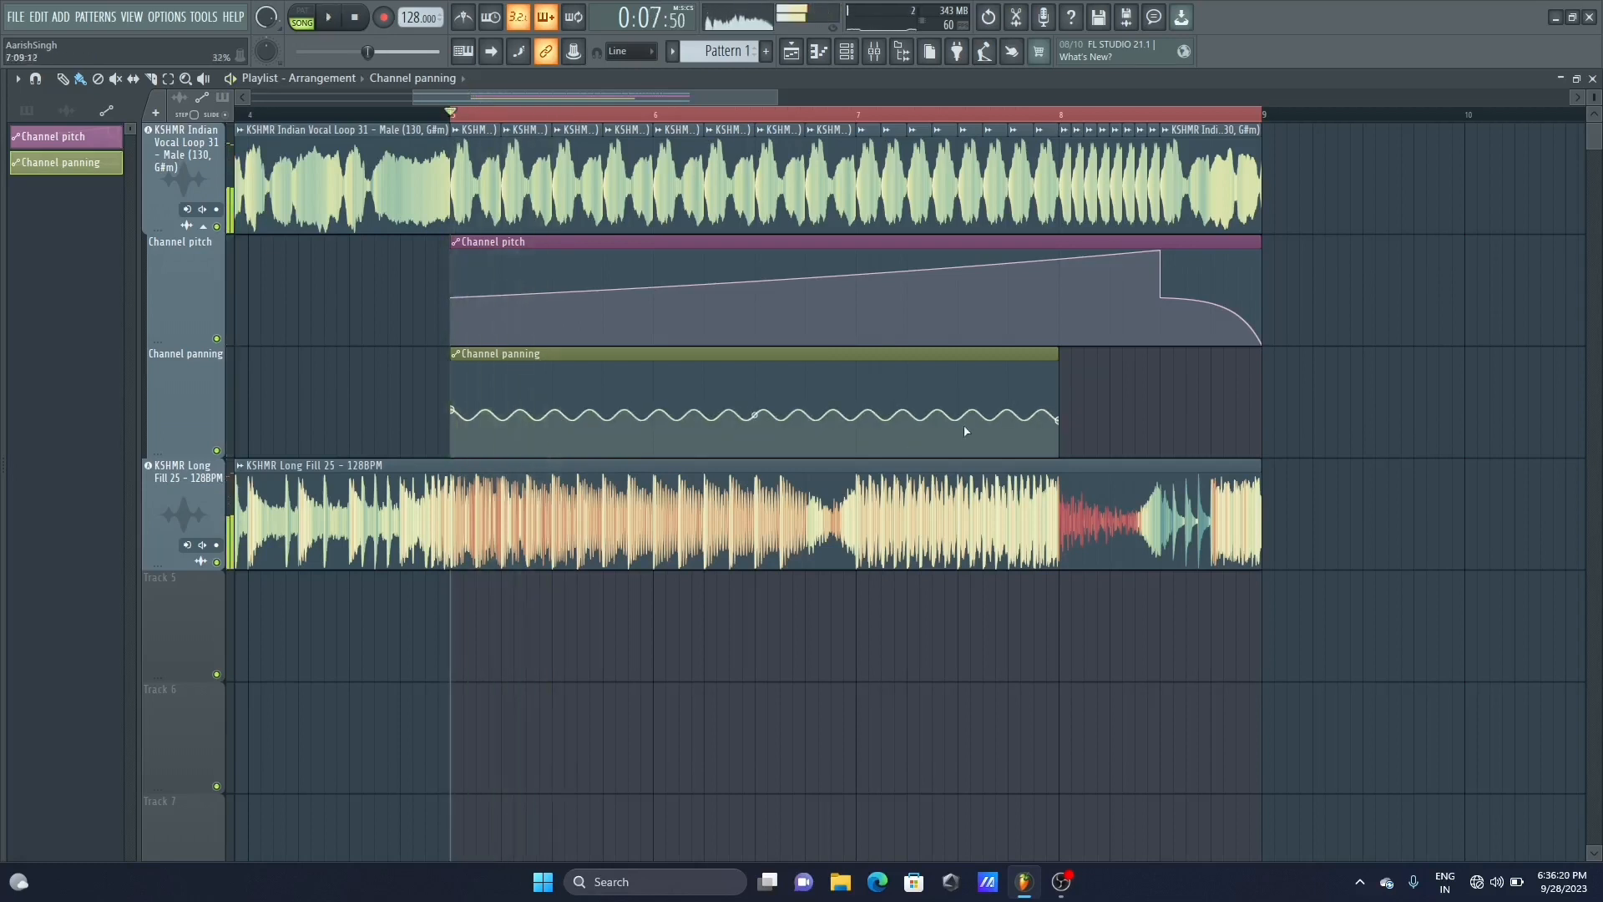
Deepen the panning wave with its start point at 73% and its end point at 15%, and play it
left_click_drag(455, 410, 456, 389)
left_click_drag(1060, 425, 1062, 445)
key("space")
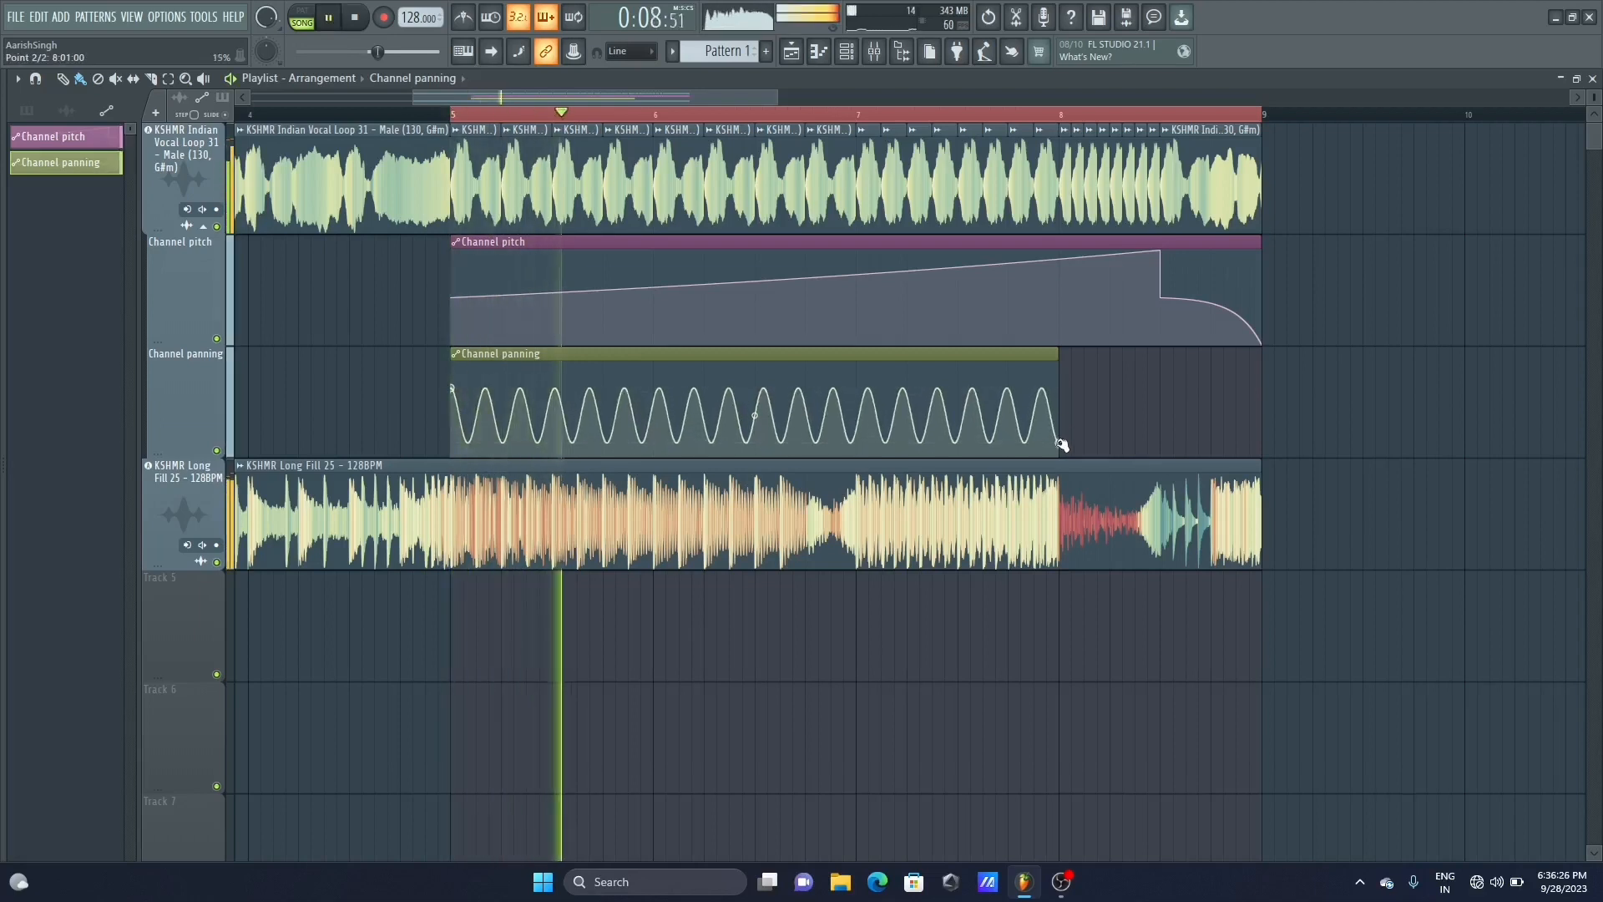
key("space")
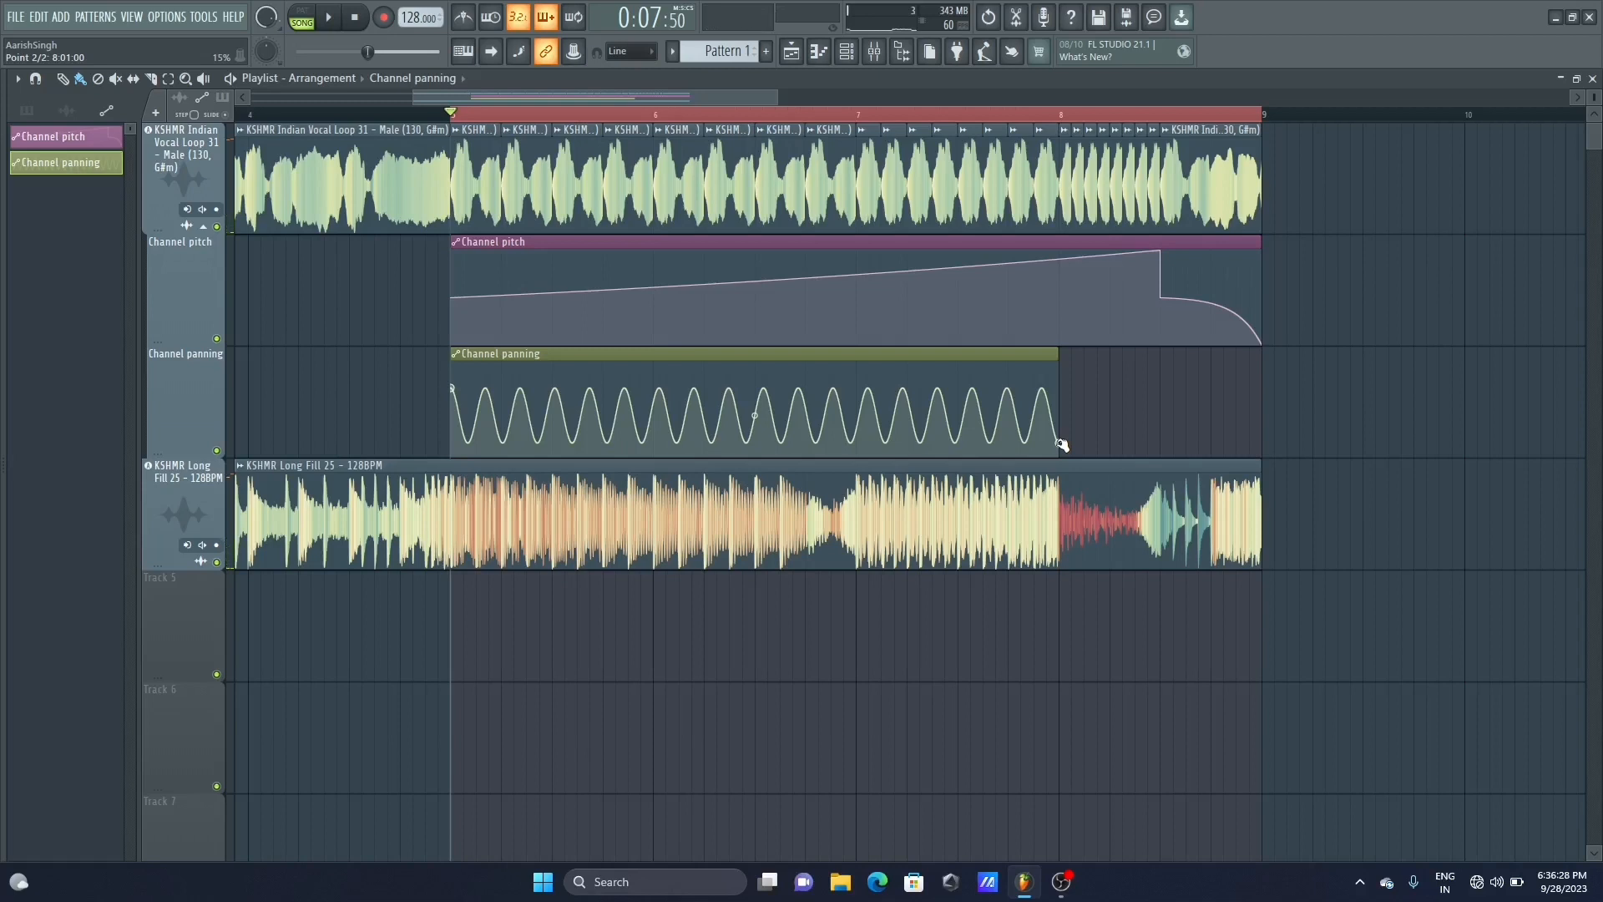
Raise the panning wave's end point at bar 8 to 31% and play the result
left_click_drag(1062, 445, 1062, 429)
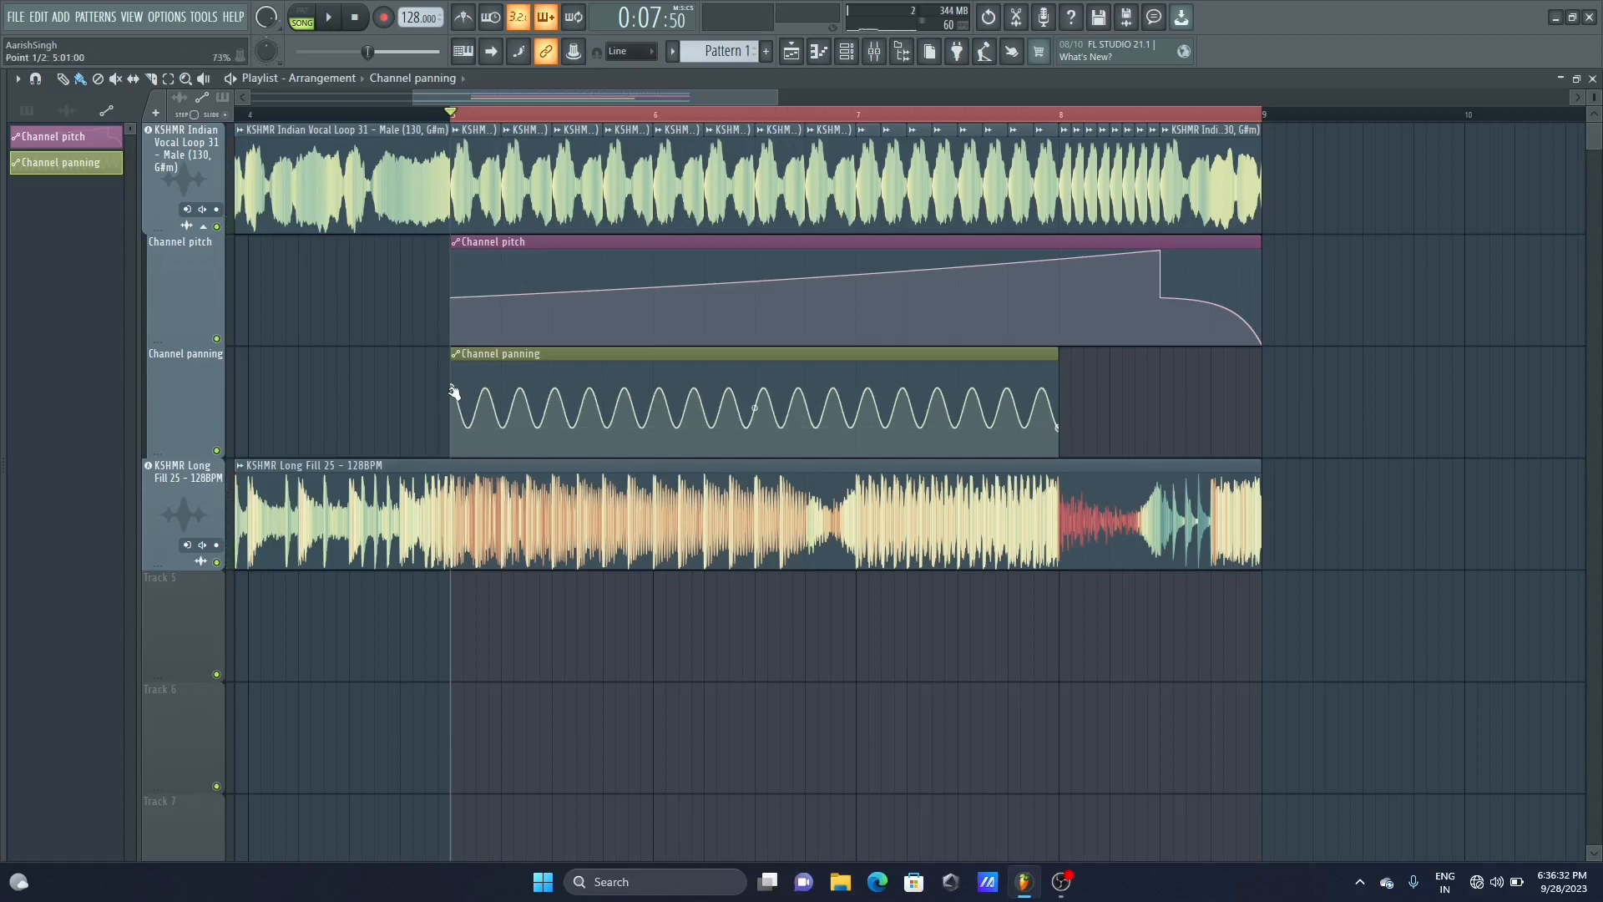
key("space")
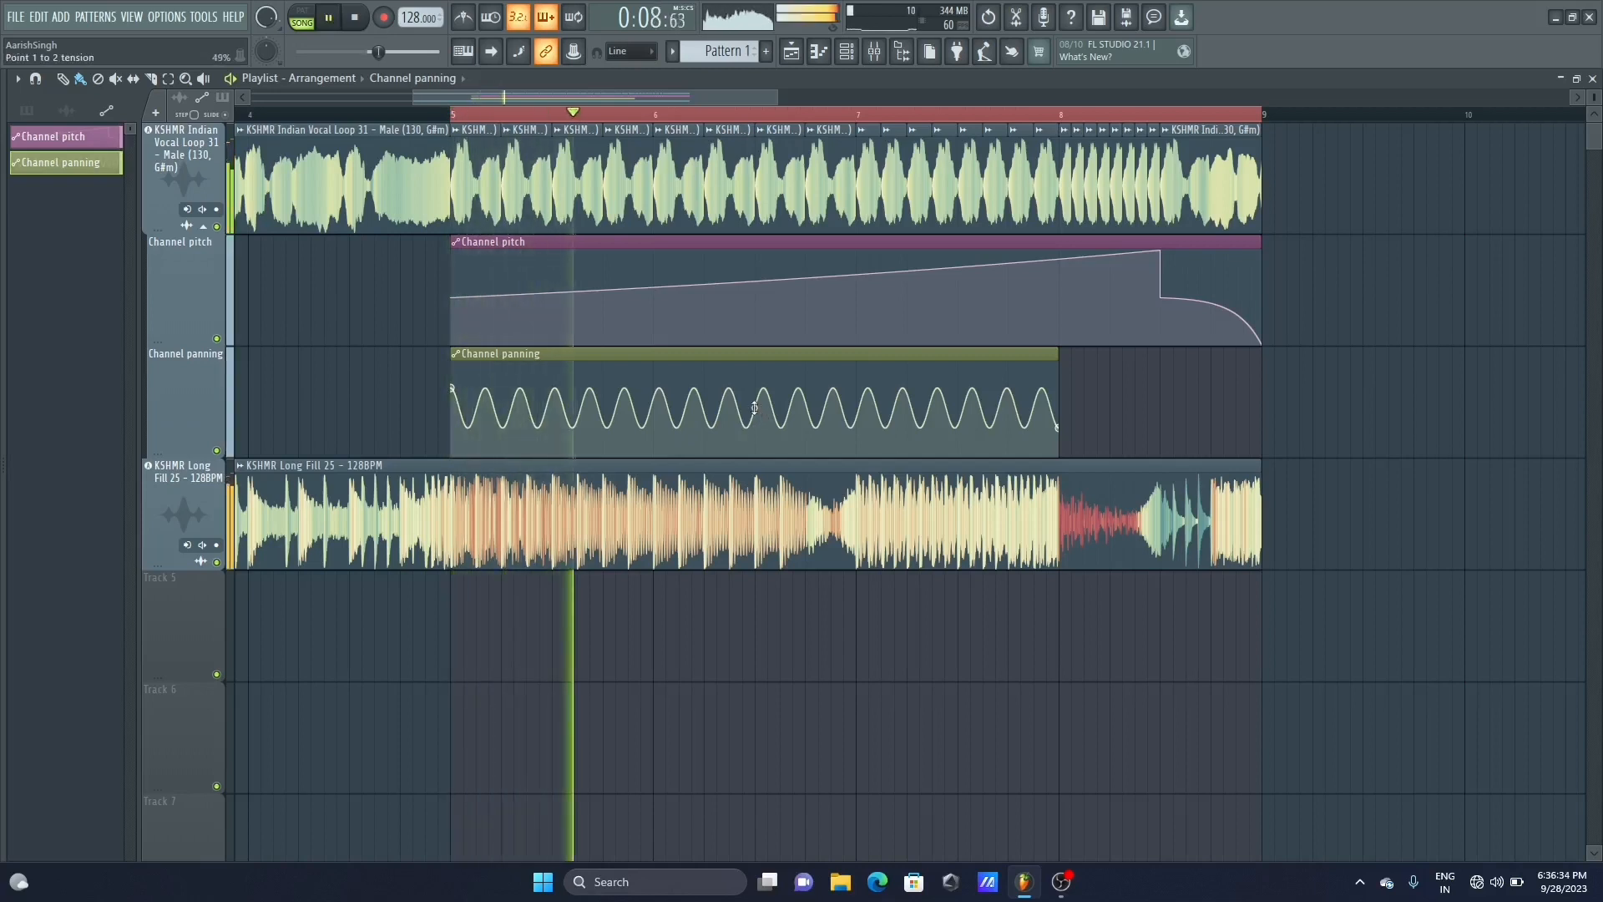
key("space")
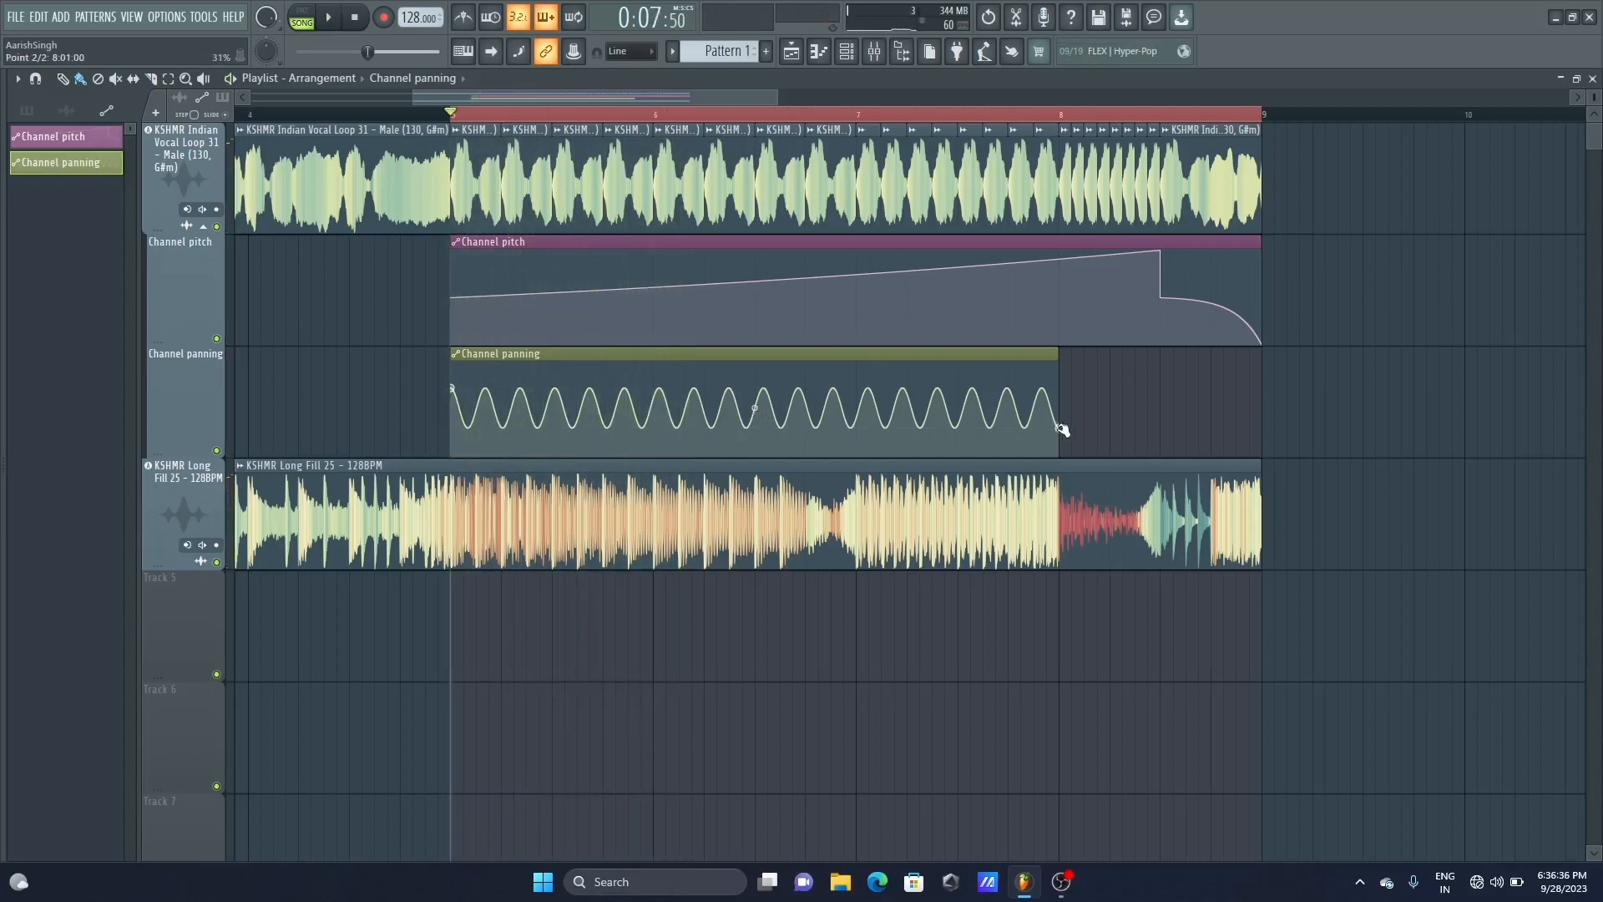
Set the panning wave to full depth, with its end point at the minimum and its start point at 100%
left_click_drag(1062, 429, 1058, 492)
left_click_drag(457, 389, 460, 341)
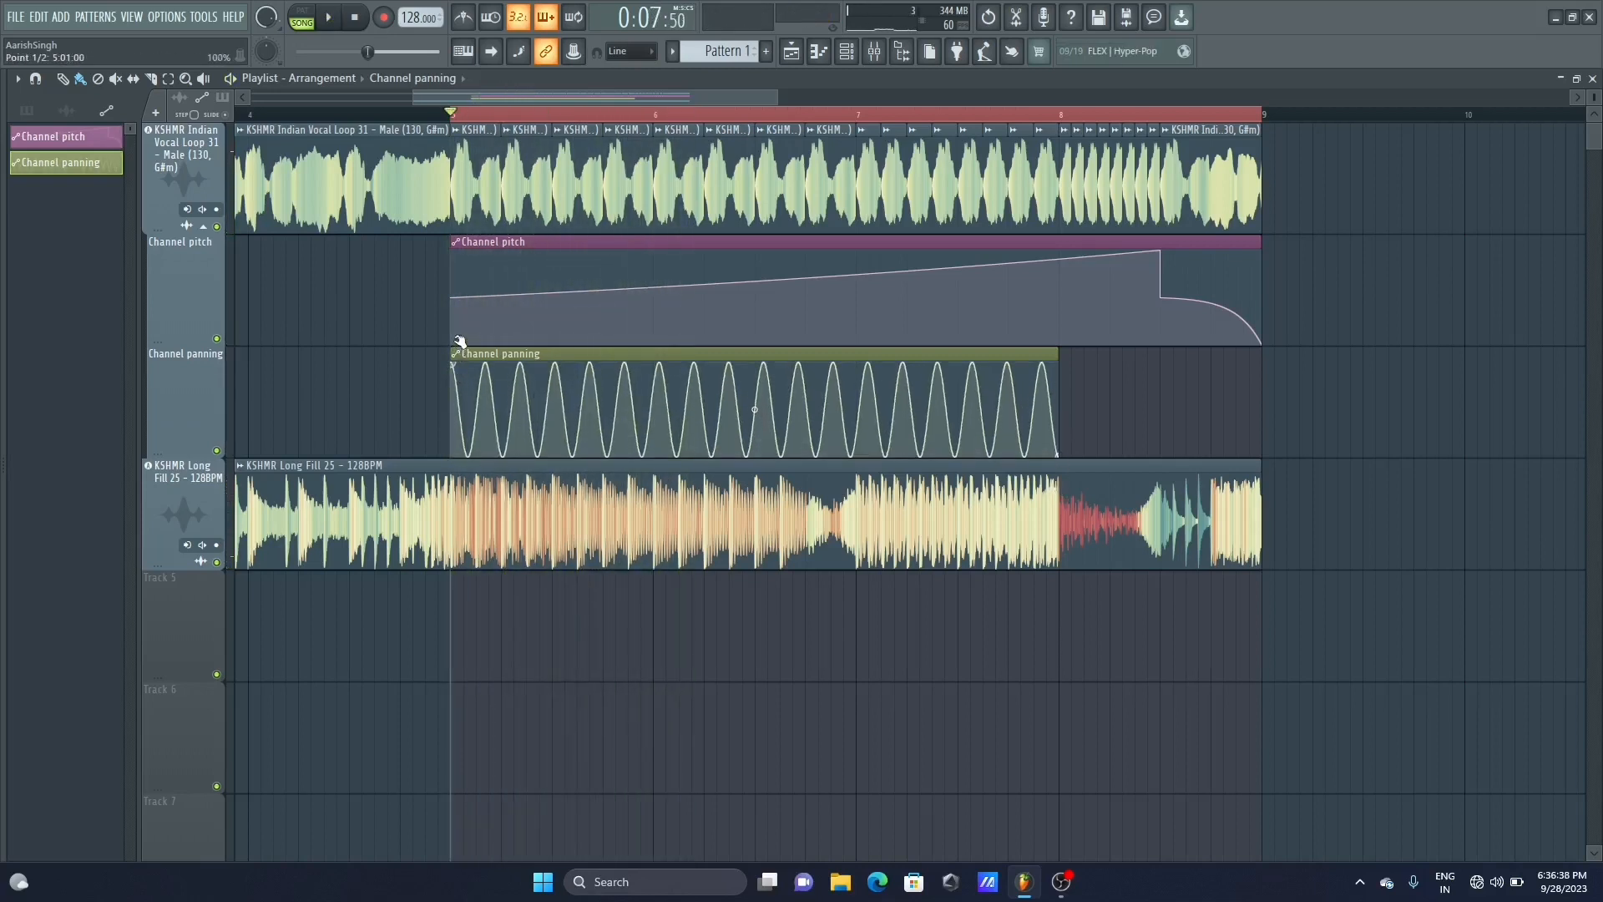
Play the full-depth panning wave, and narrow it by raising its end point to 18% and lowering its start point
key("space")
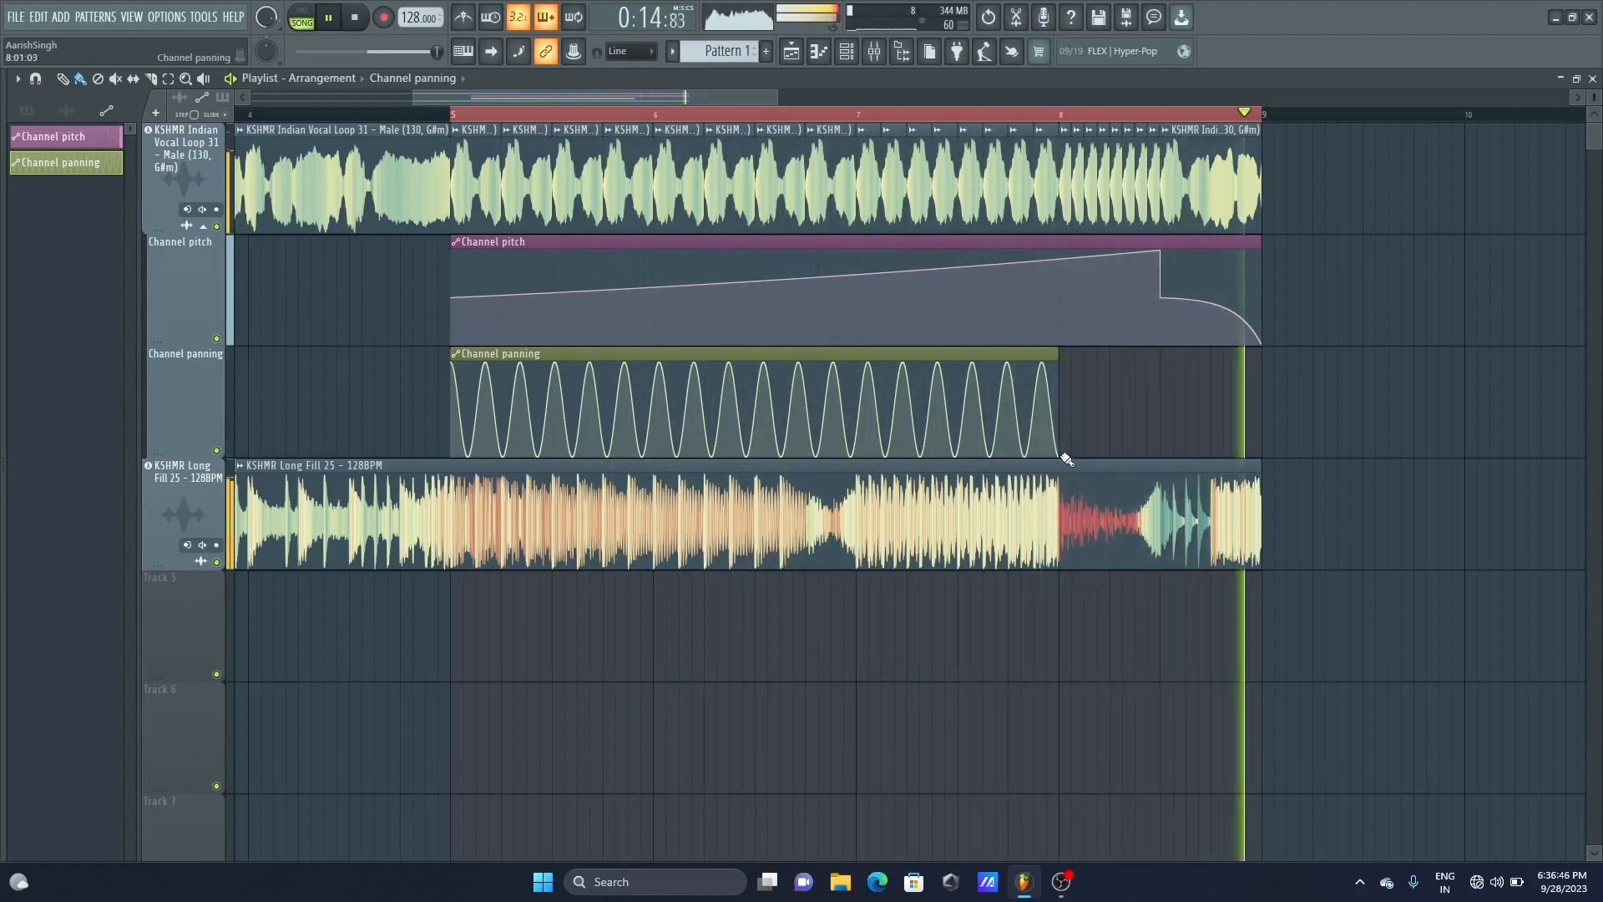
key("space")
left_click_drag(1058, 458, 1058, 442)
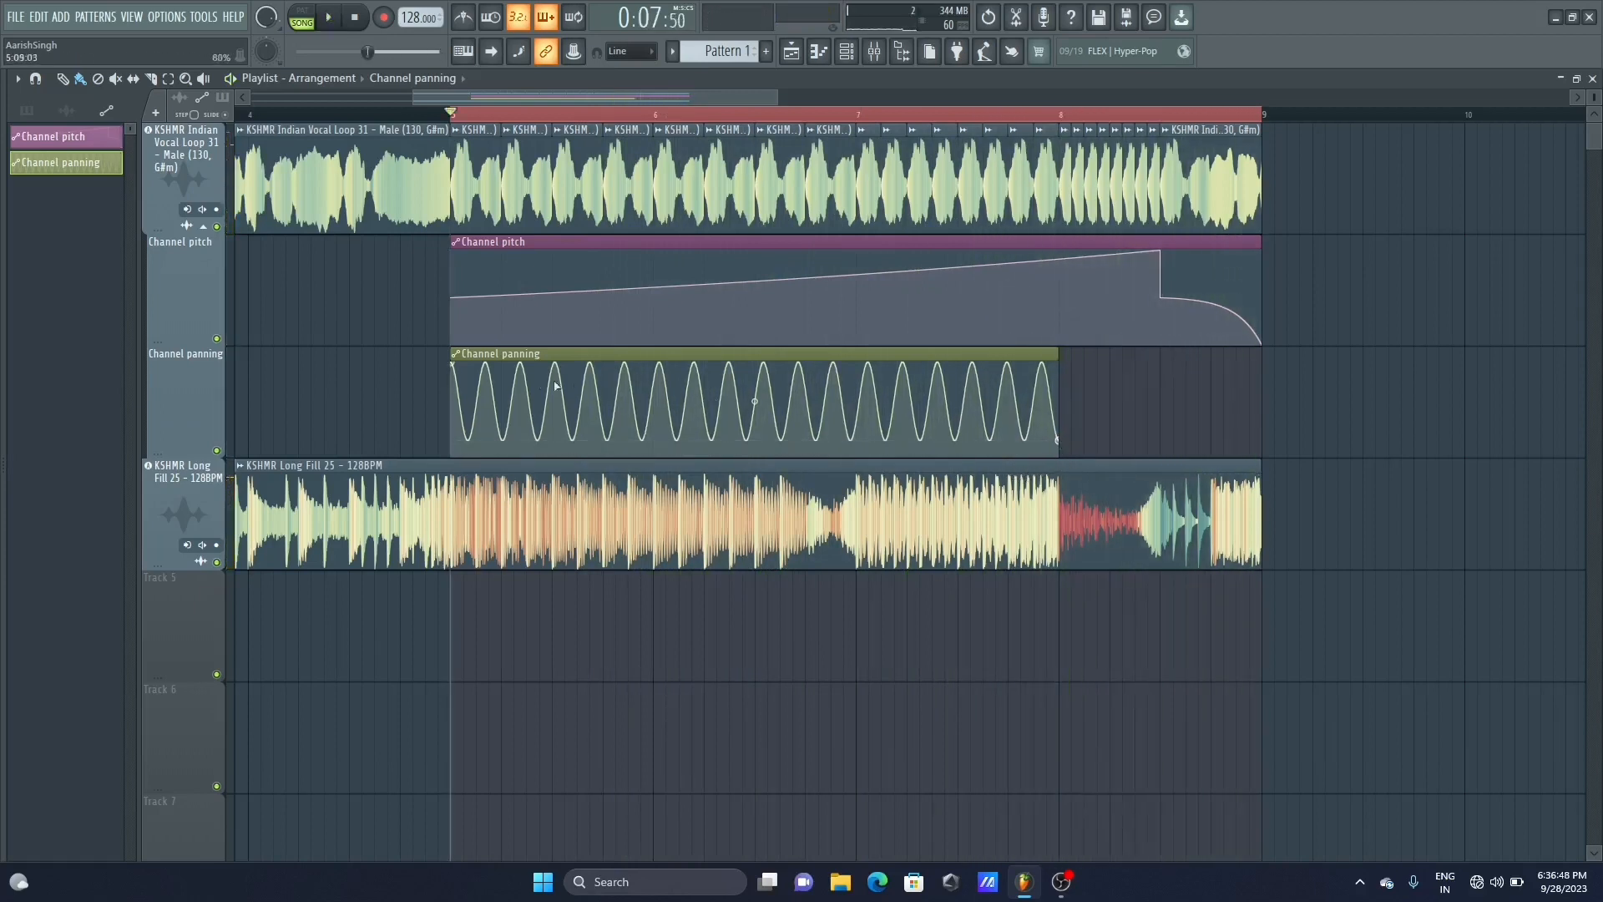
left_click_drag(458, 366, 455, 397)
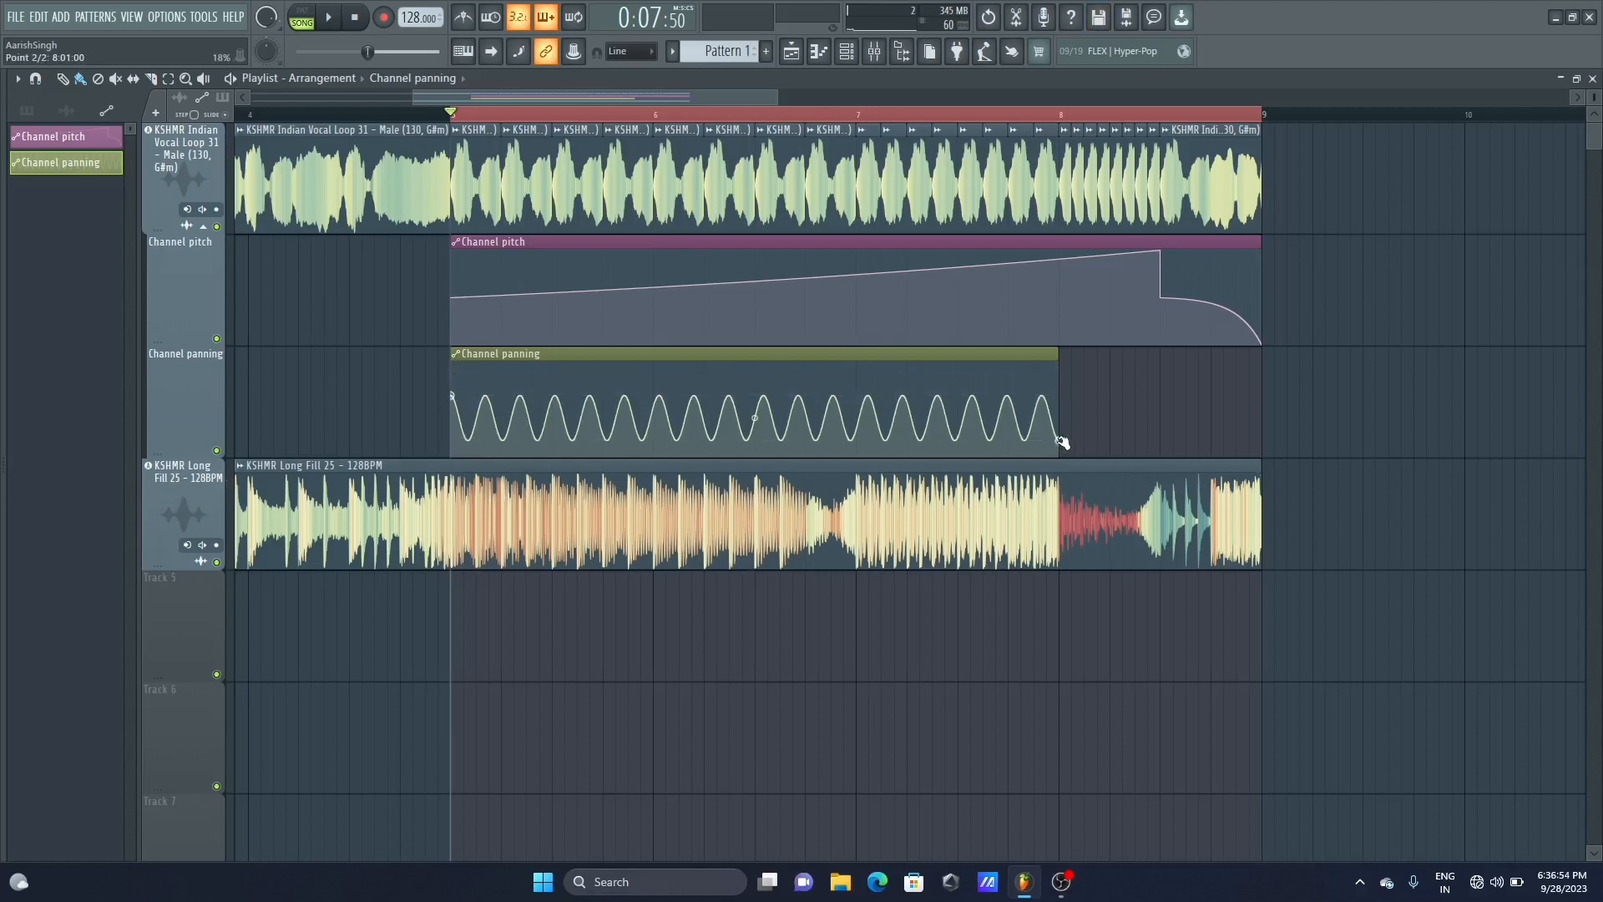
Extend the Channel panning clip to bar 9 and play the transition from late in bar 7
left_click_drag(1059, 393, 1260, 378)
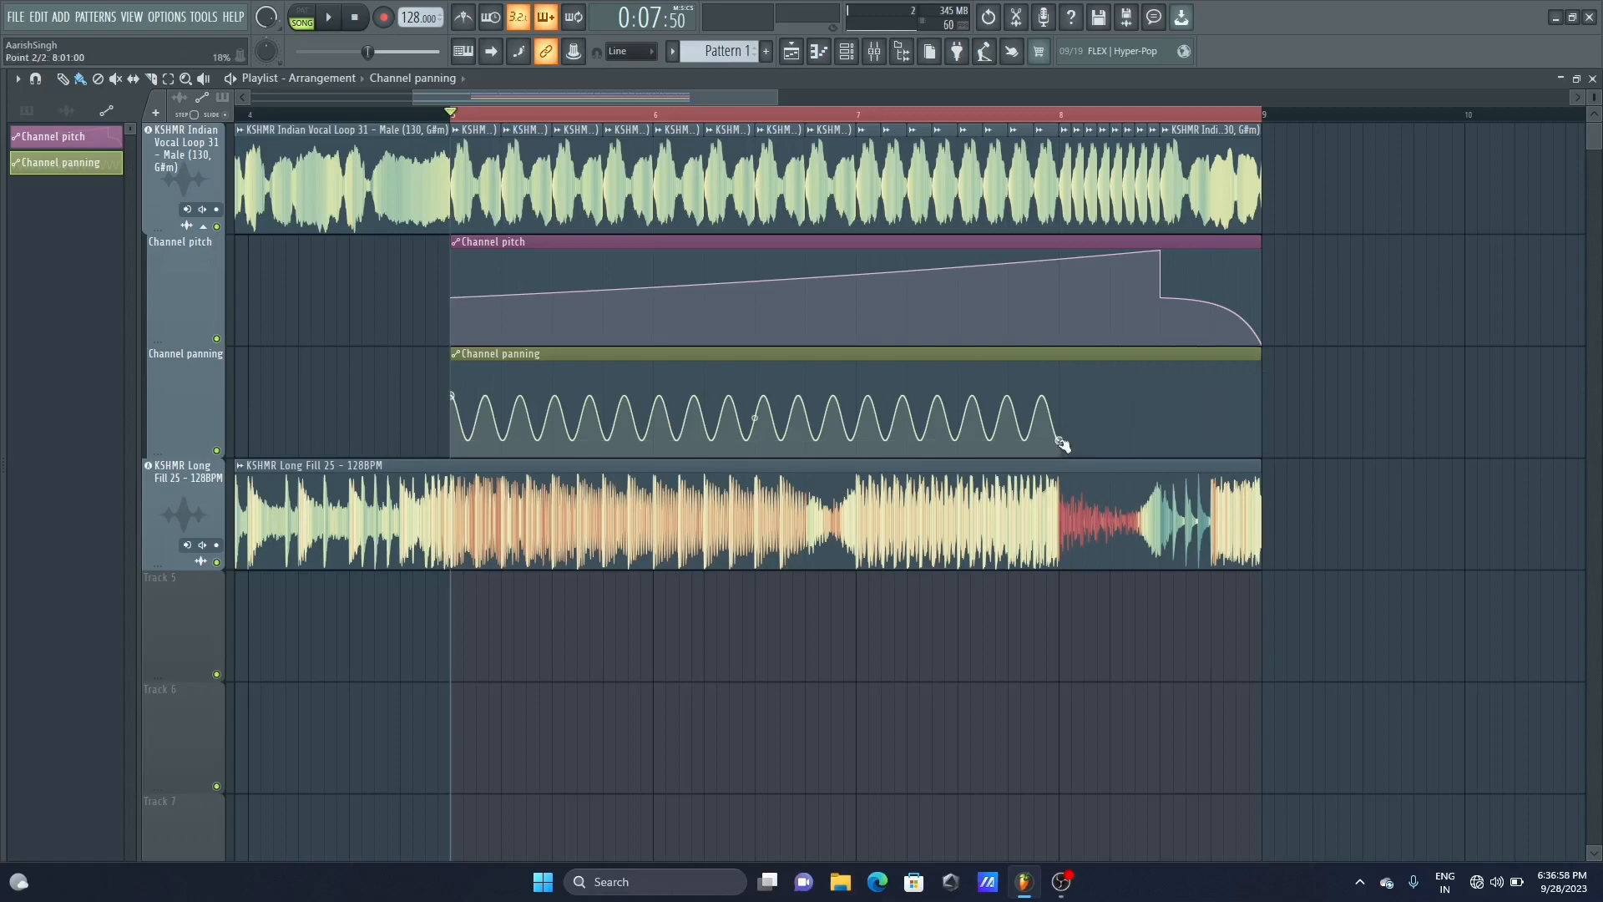
left_click(1020, 115)
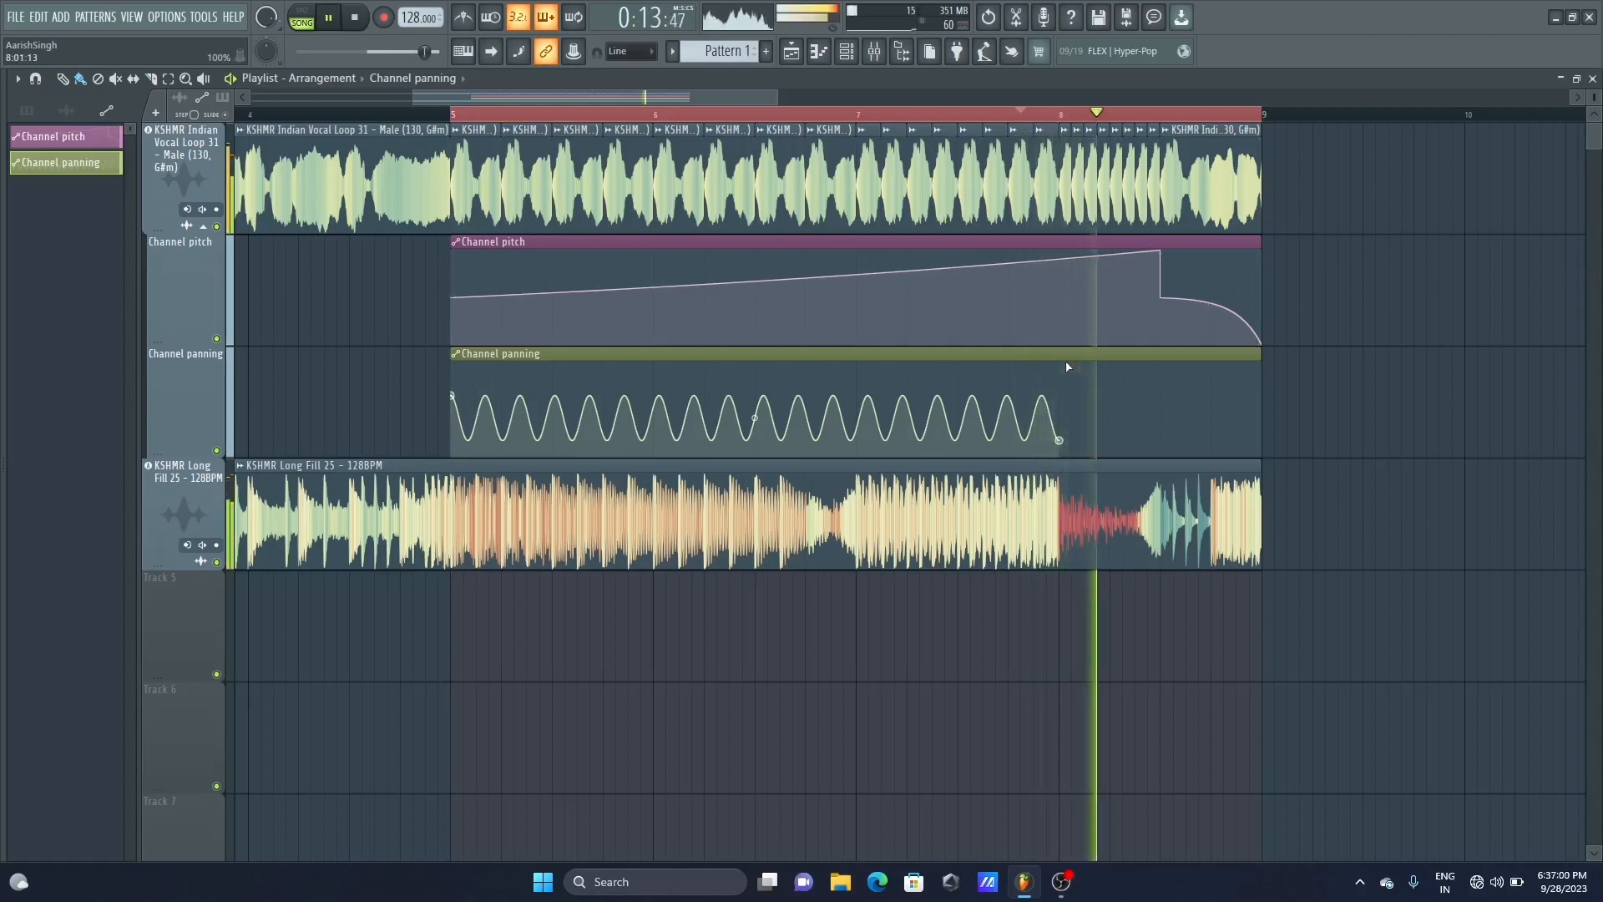
key("space")
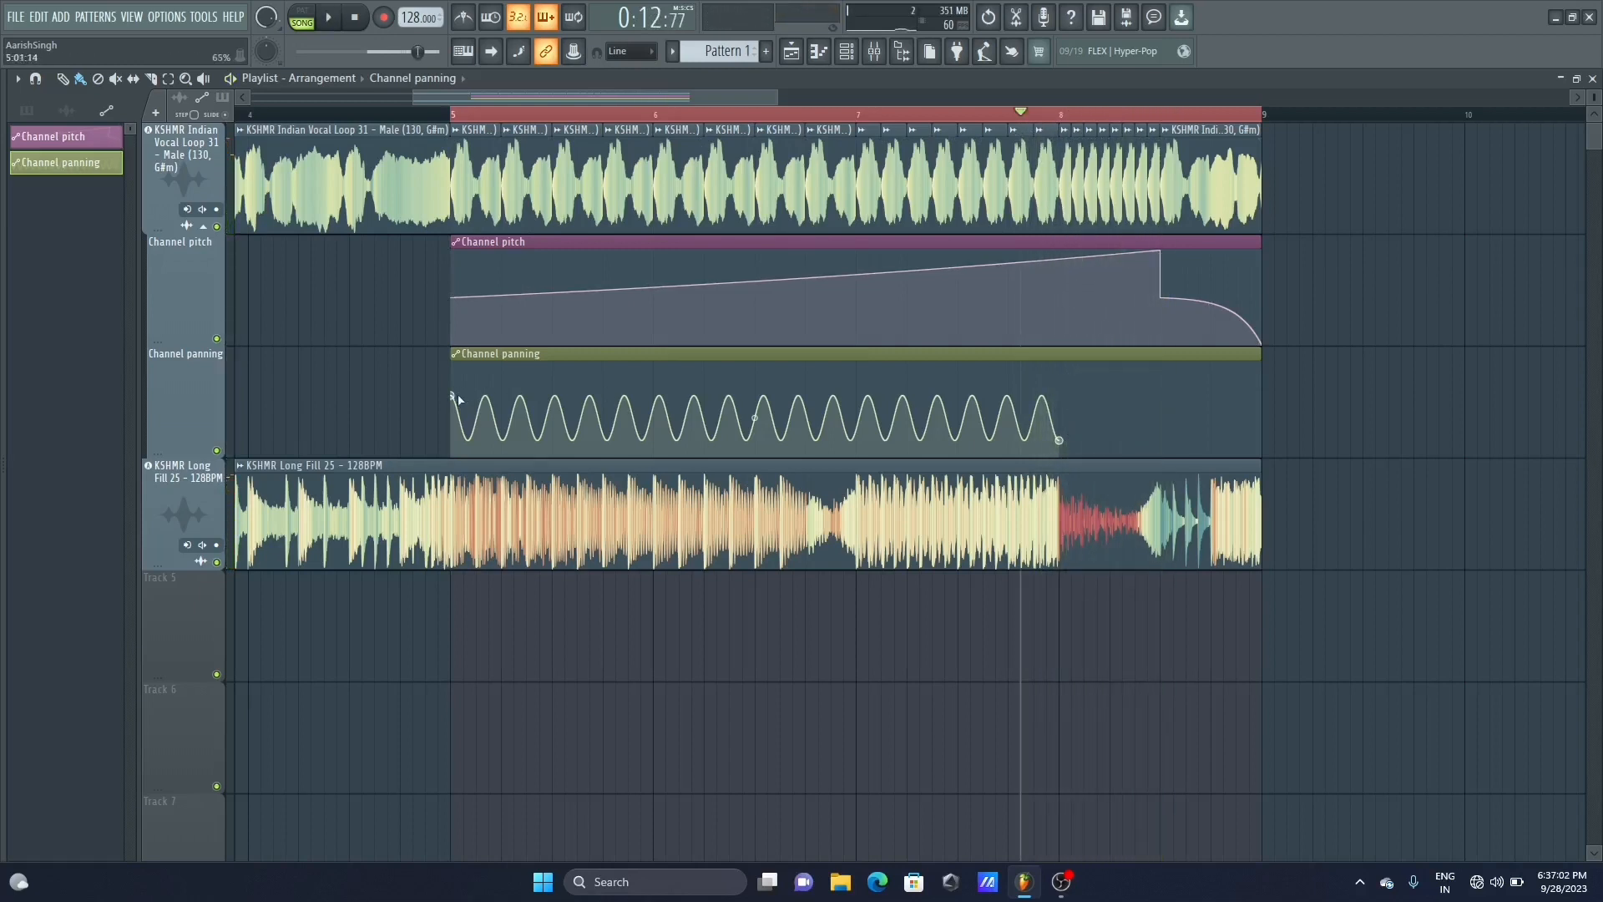
Set the panning start point to the copied 50% value and add a second point at bar 8, also at 50%
right_click(454, 396)
left_click(493, 675)
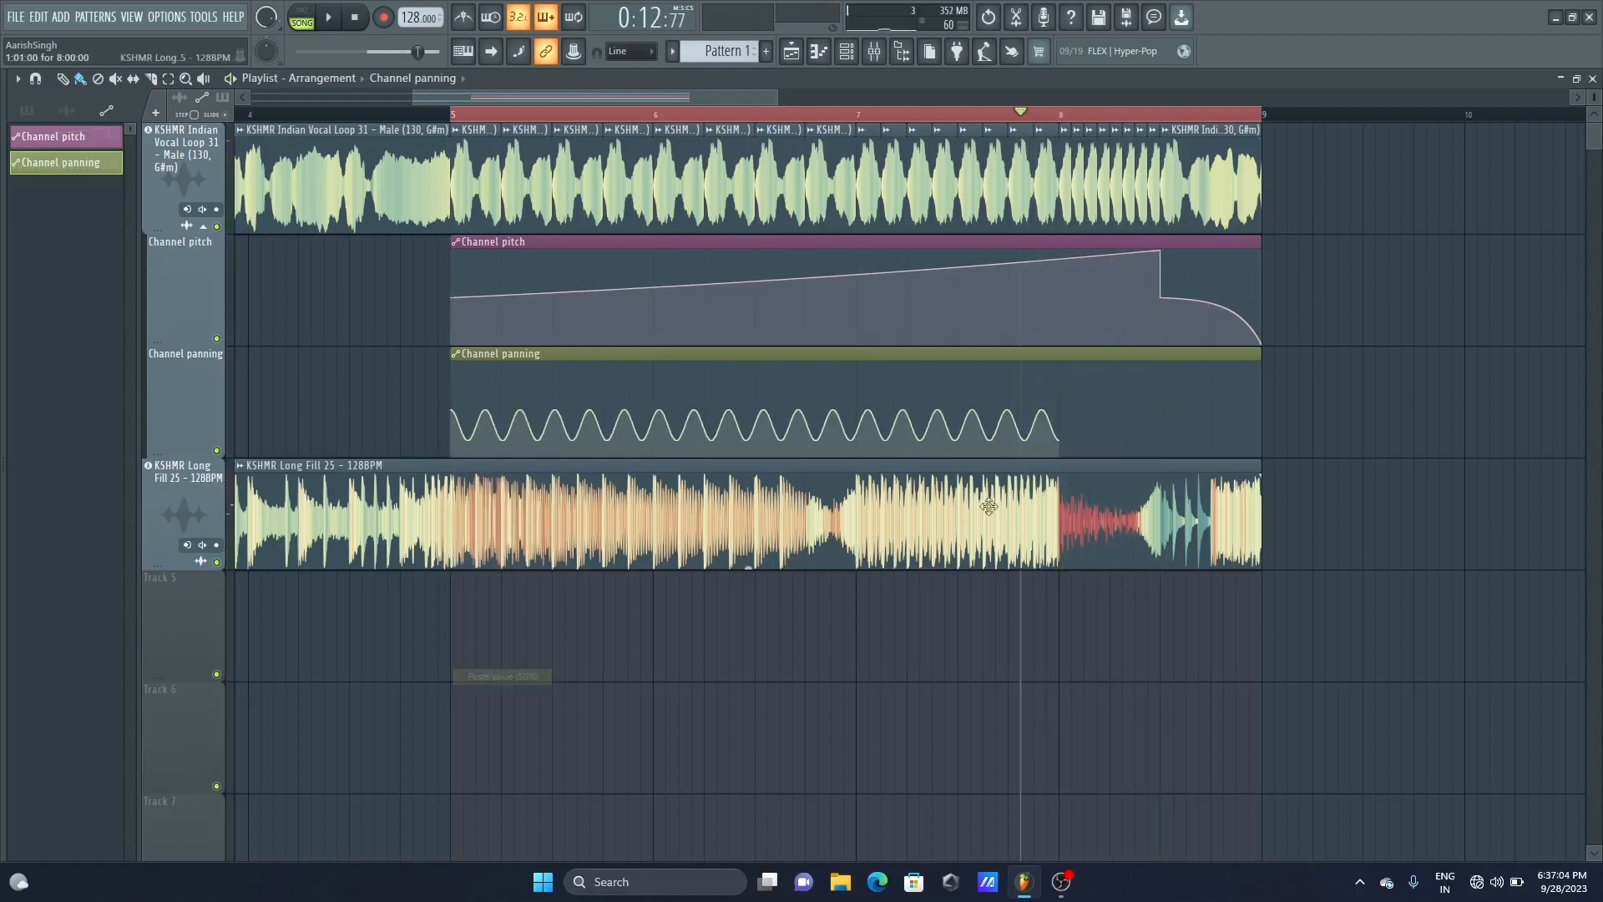
right_click(1060, 439)
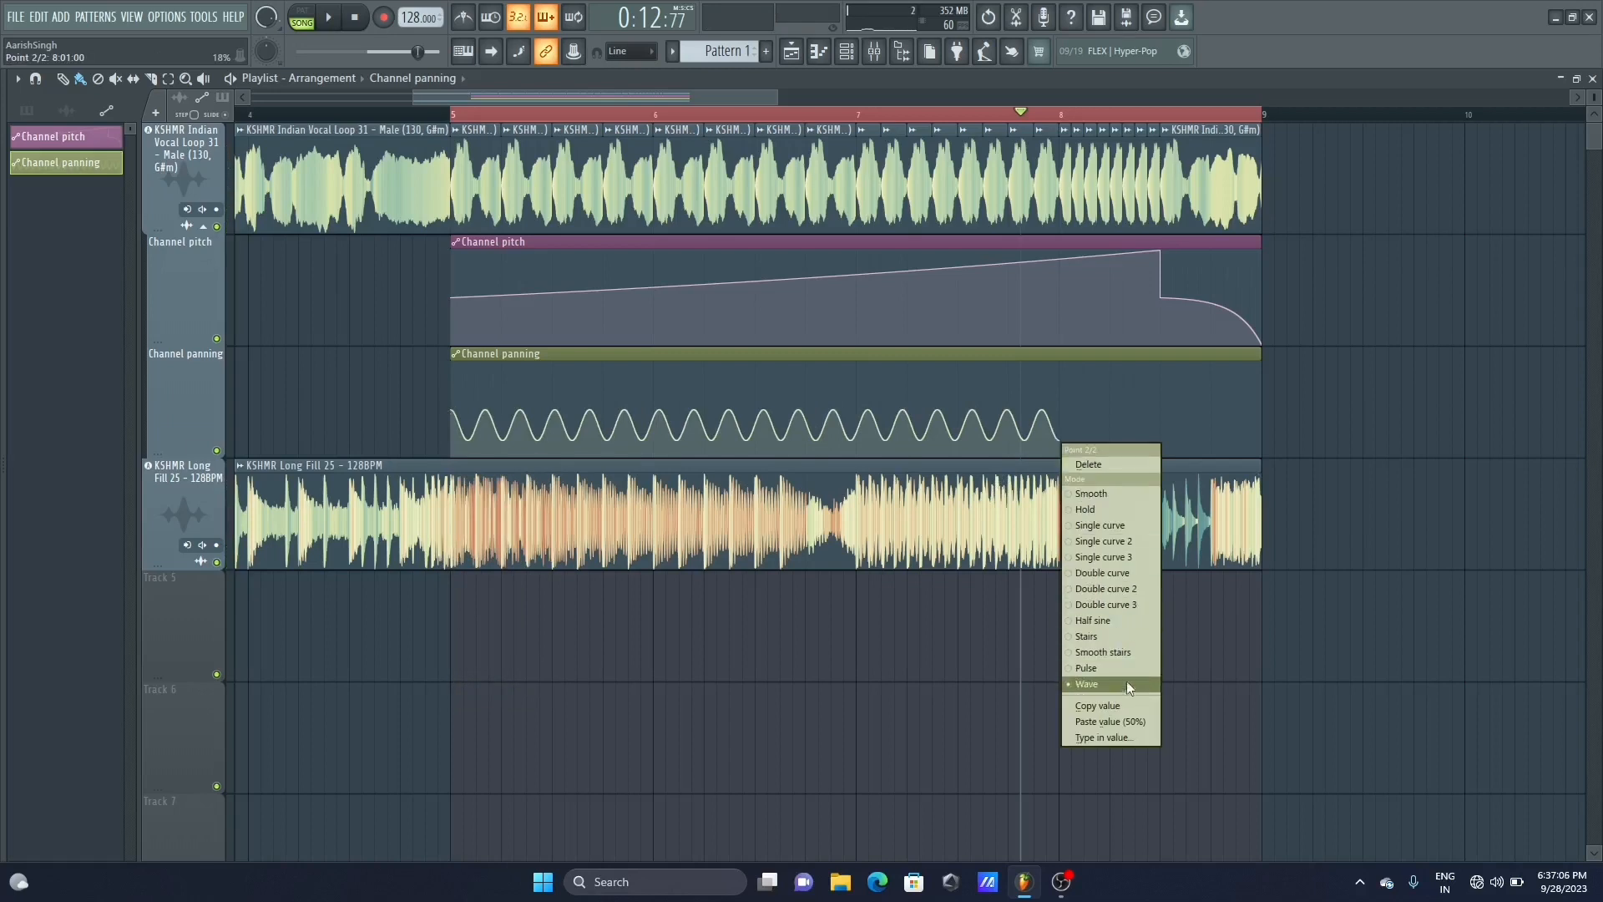
left_click(1060, 406)
right_click(1060, 406)
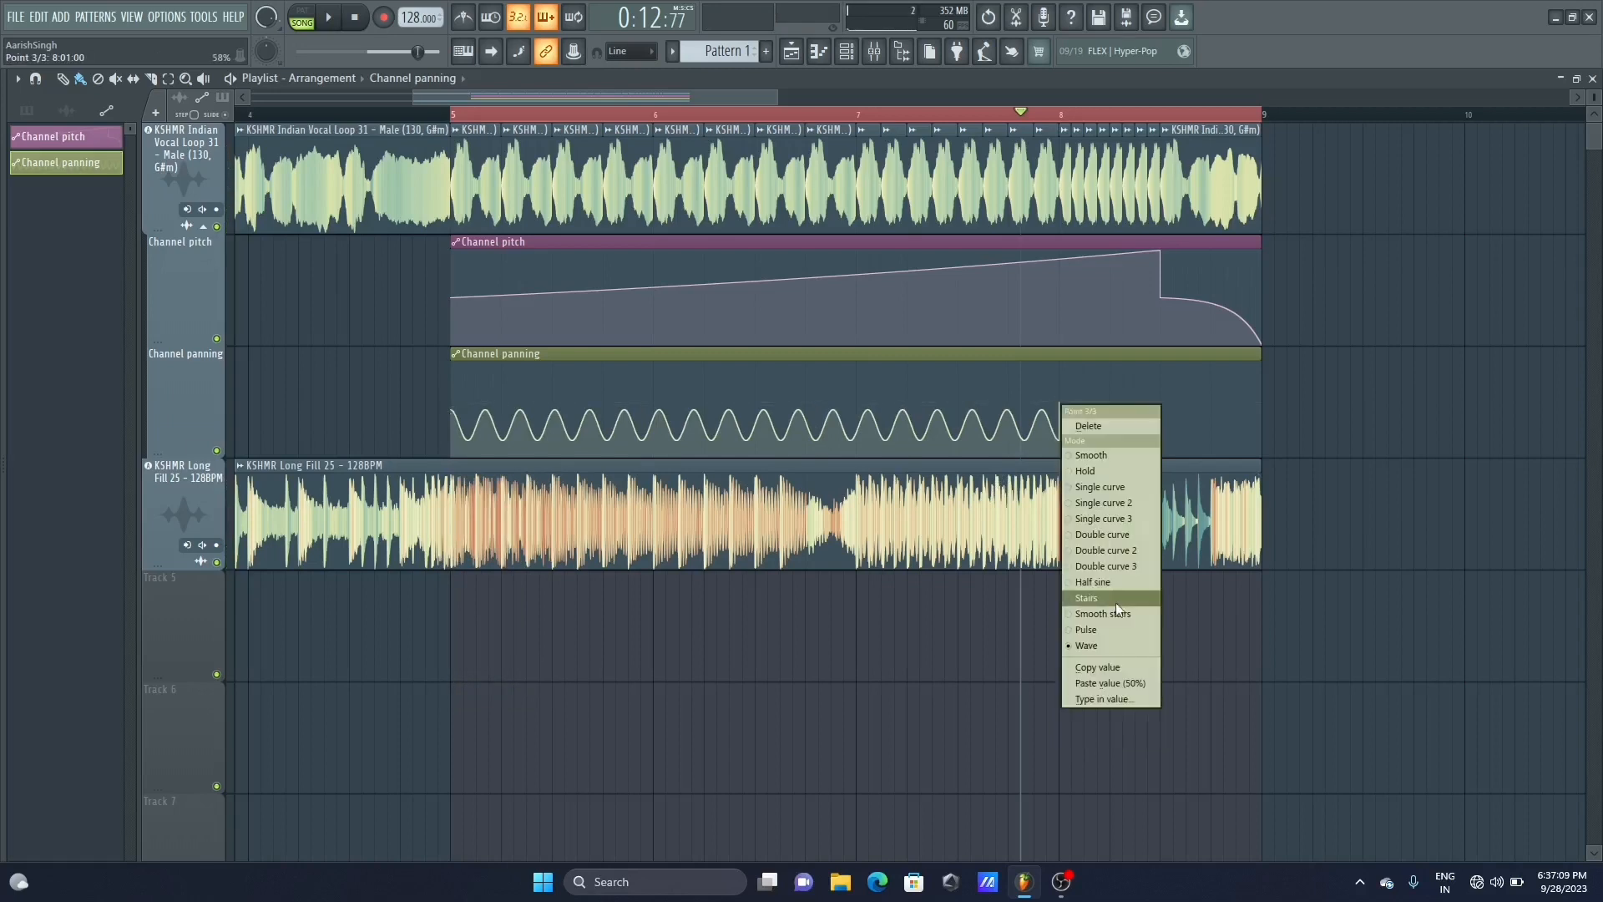
left_click(1118, 683)
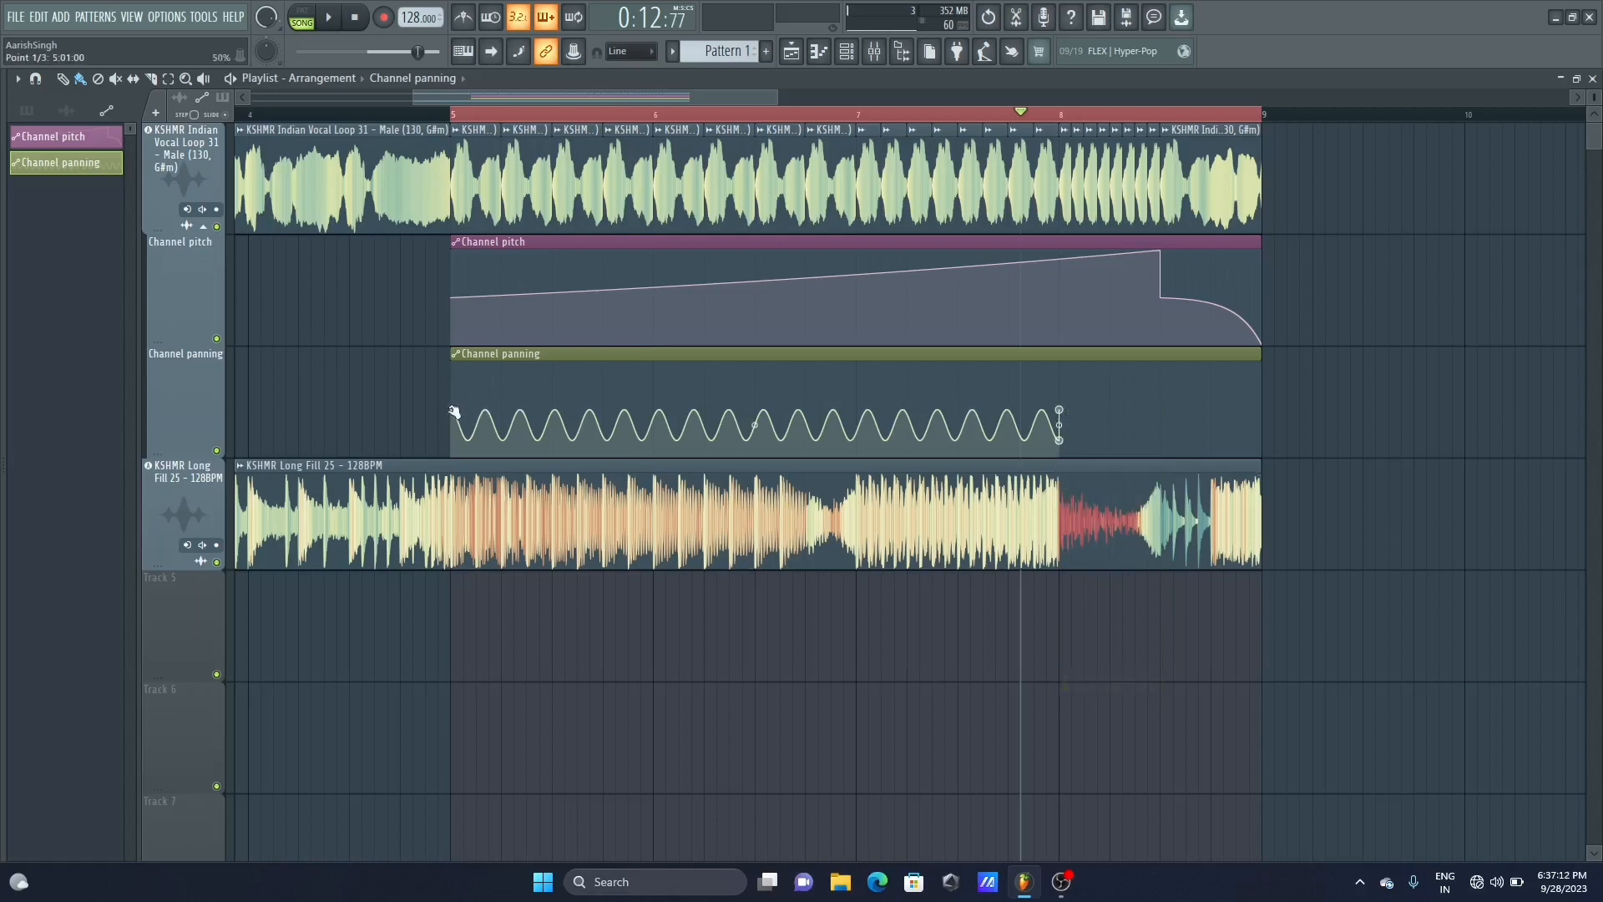
Raise the panning wave's start point above centre again and play from late in bar 7
left_click_drag(452, 409, 458, 398)
key("space")
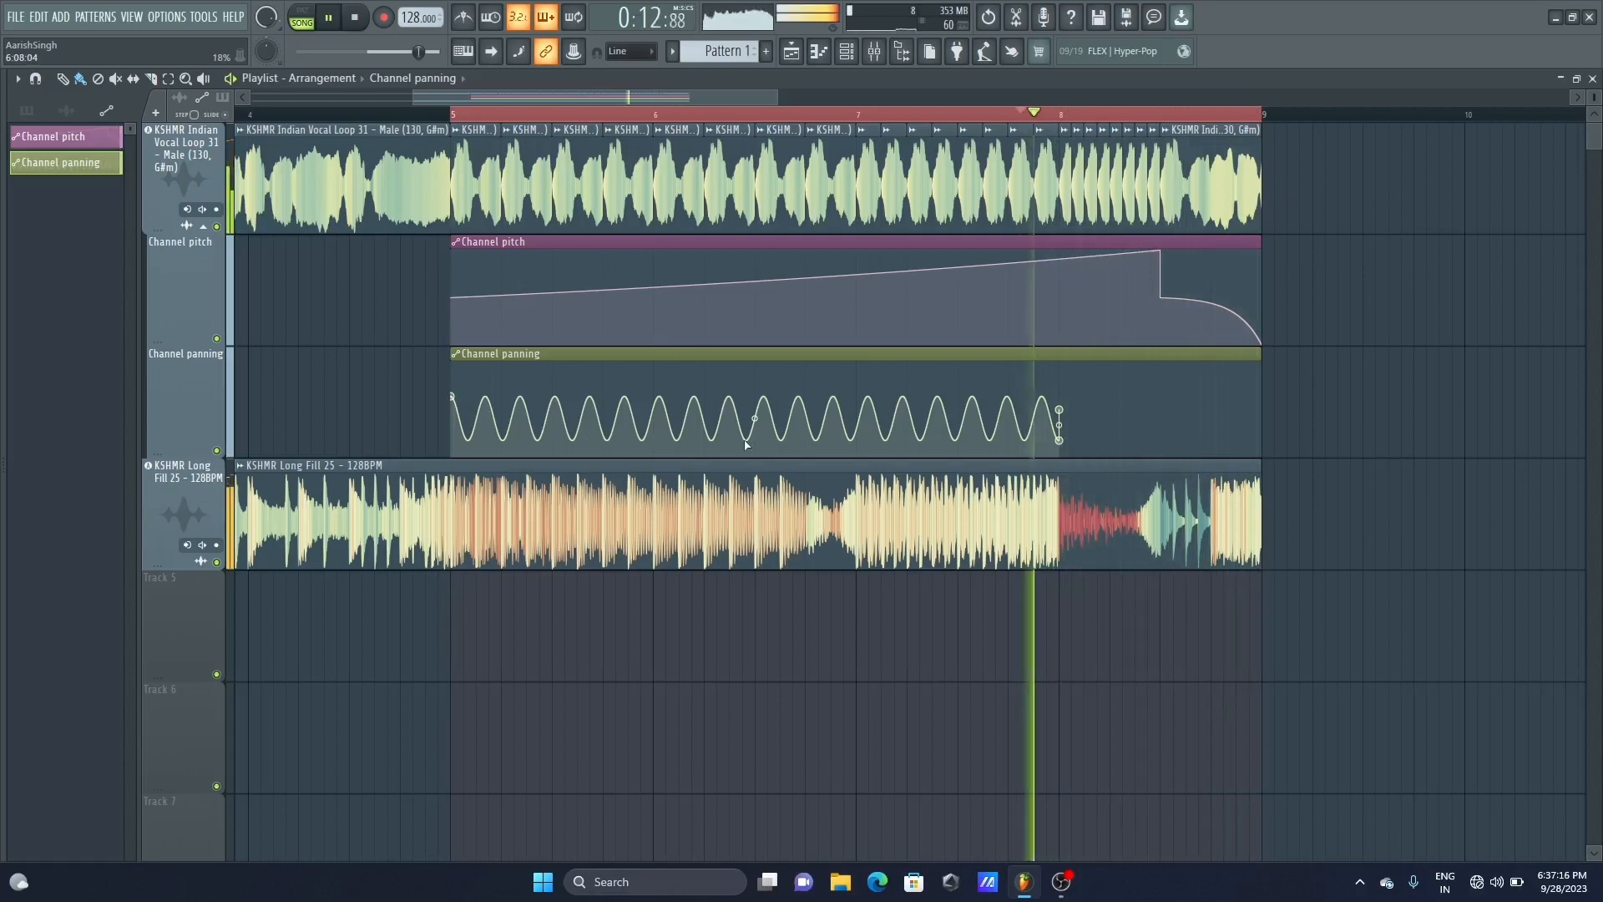
key("space")
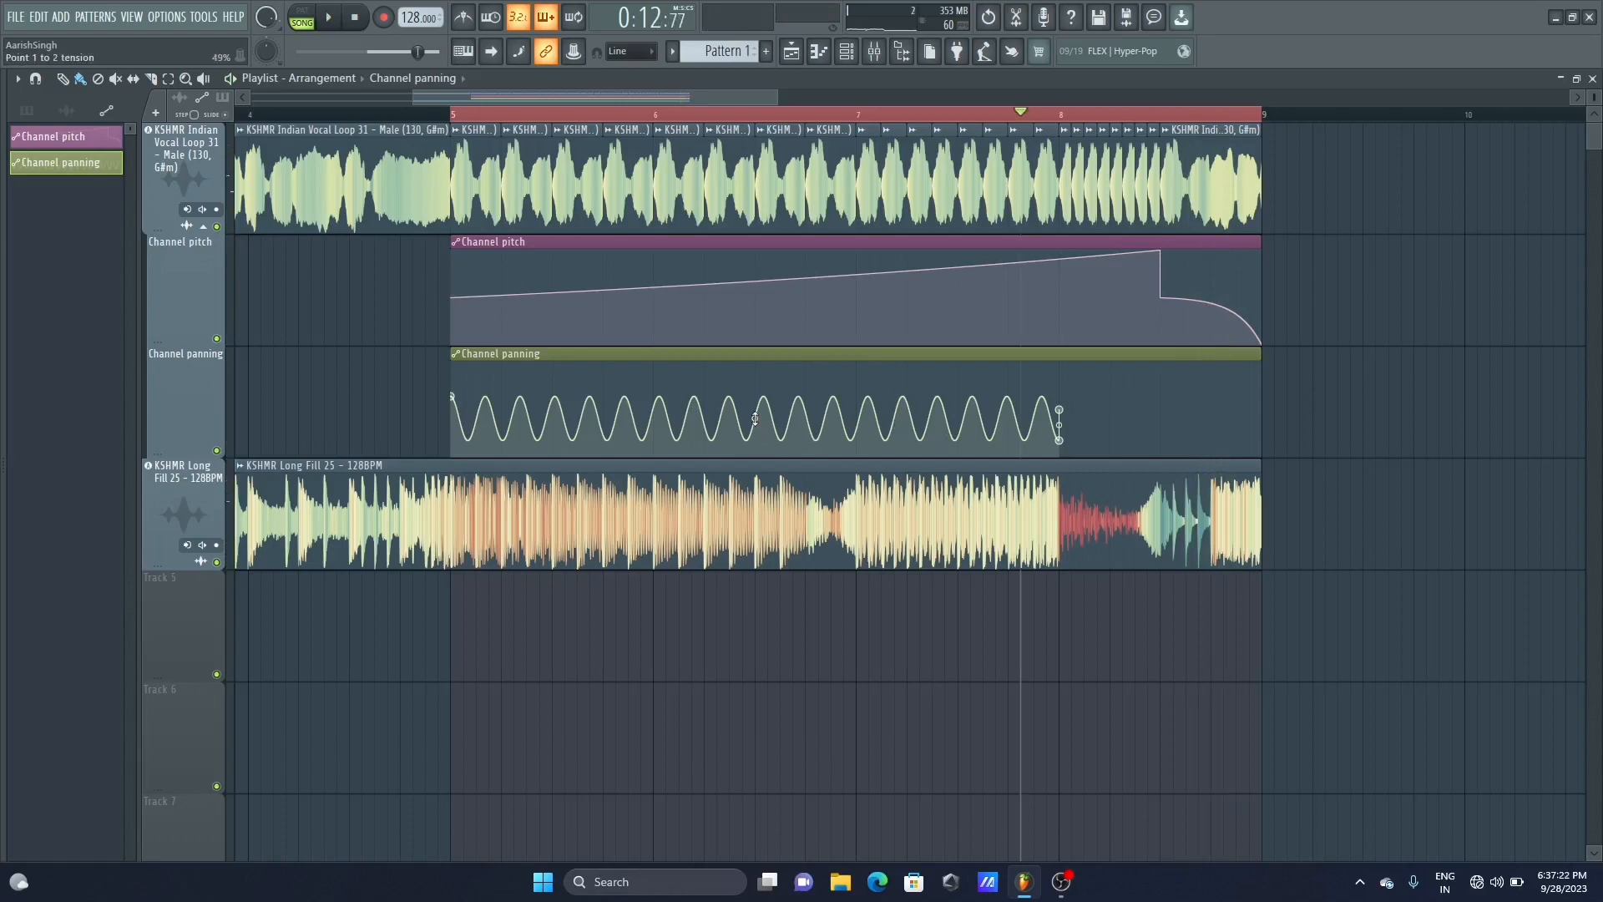
Slow the panning cycles with 64% tension, change the curve shape from Wave to Pulse, and play it
left_click_drag(755, 419, 754, 402)
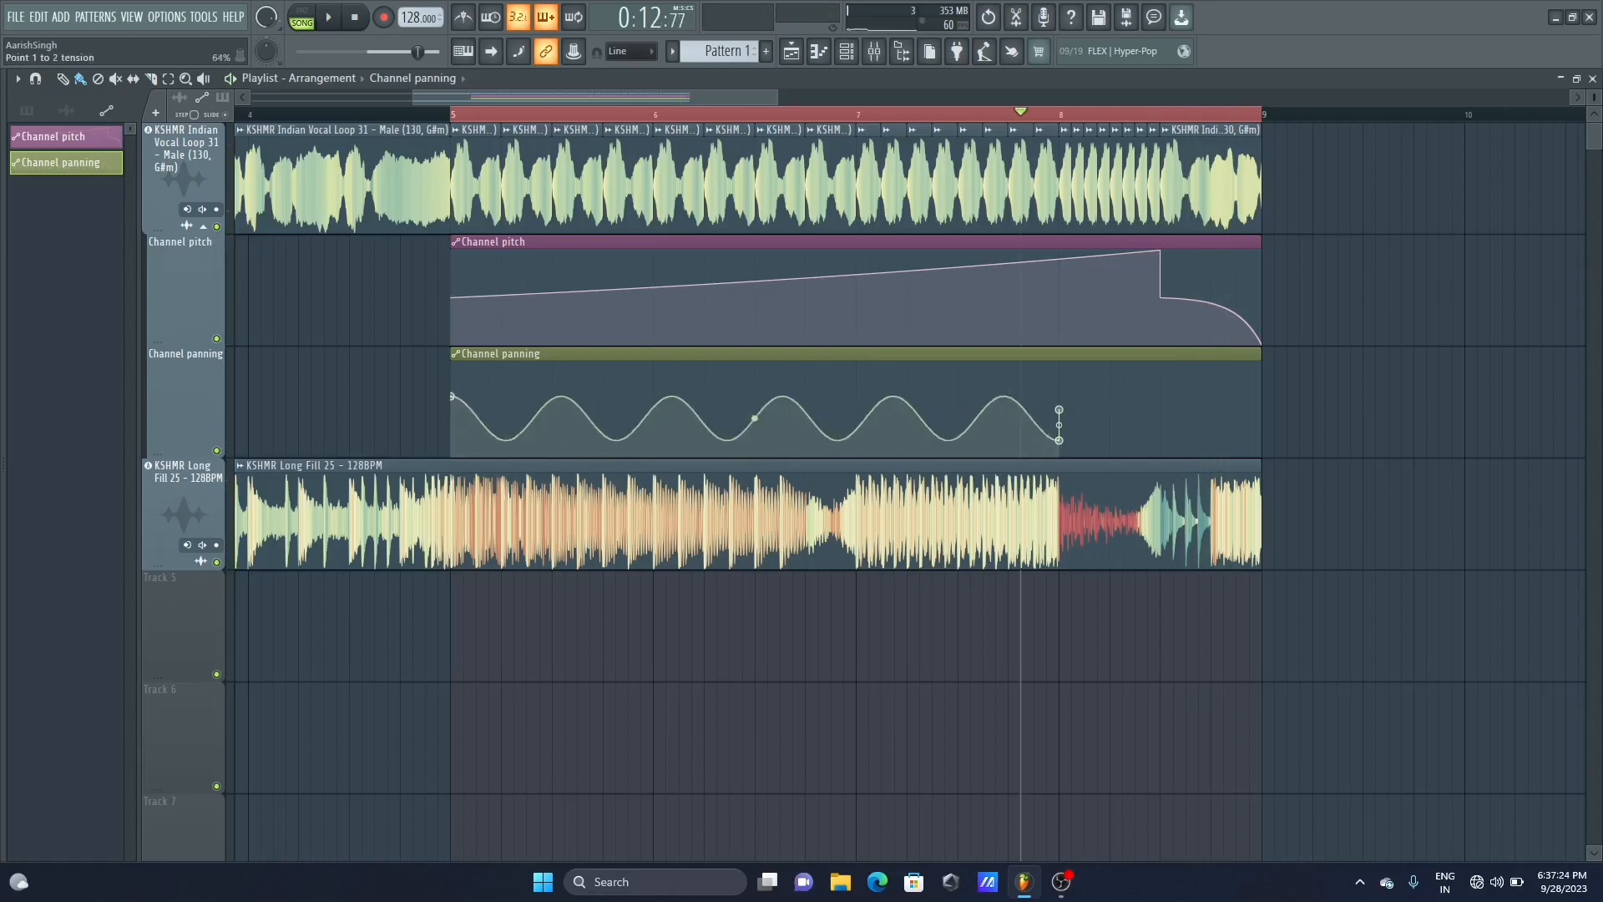
right_click(1059, 440)
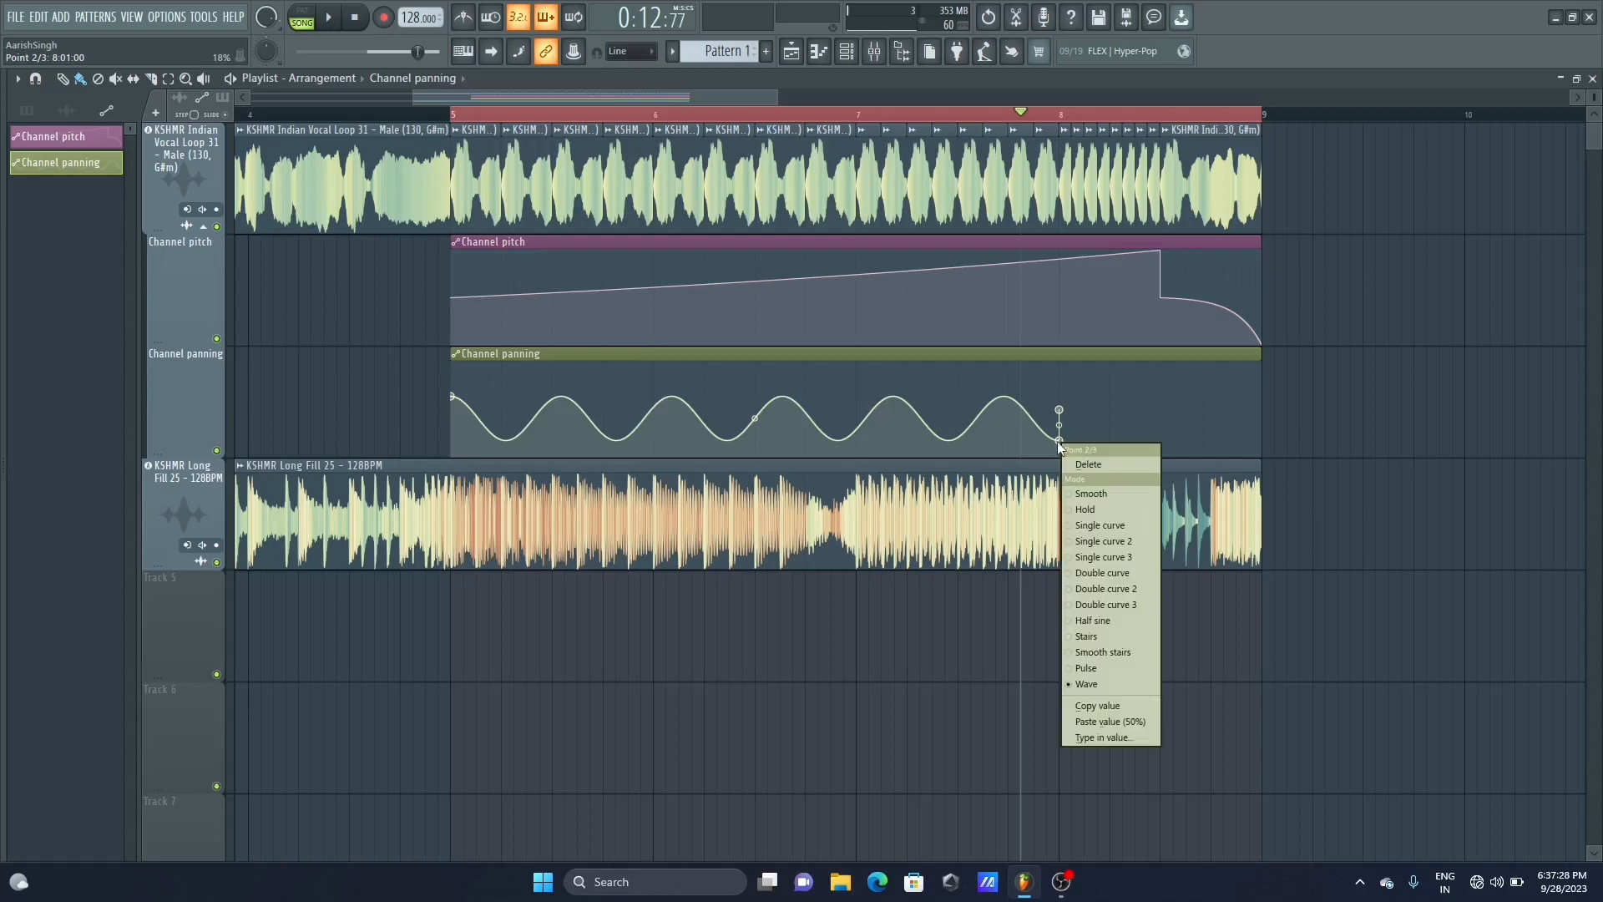
left_click(1104, 668)
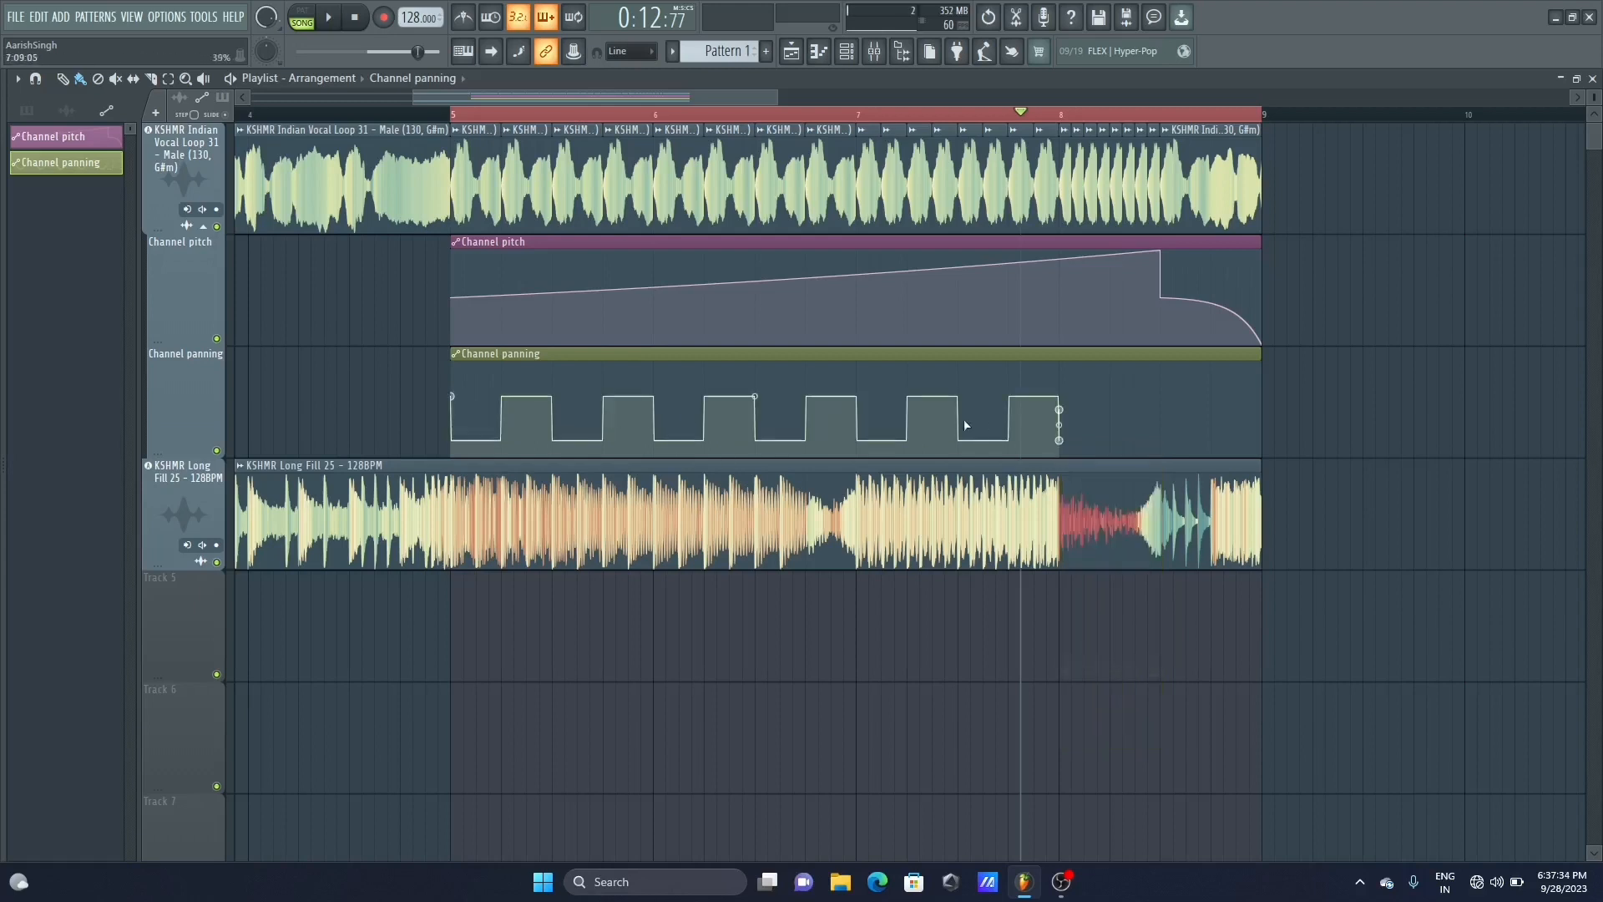
key("space")
key("space")
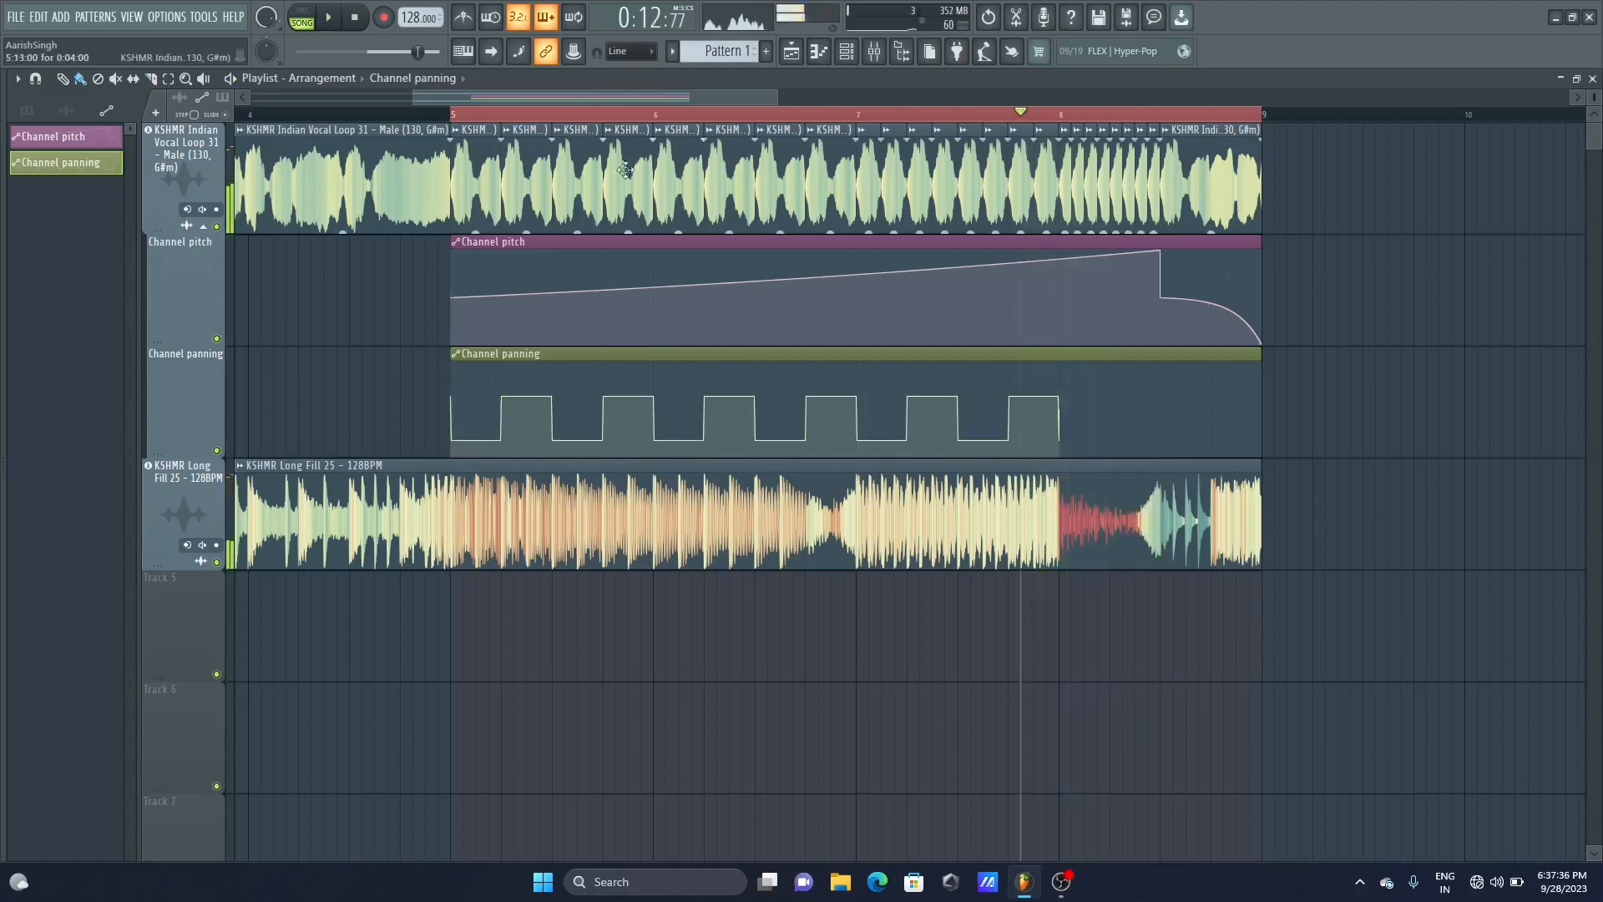
key("space")
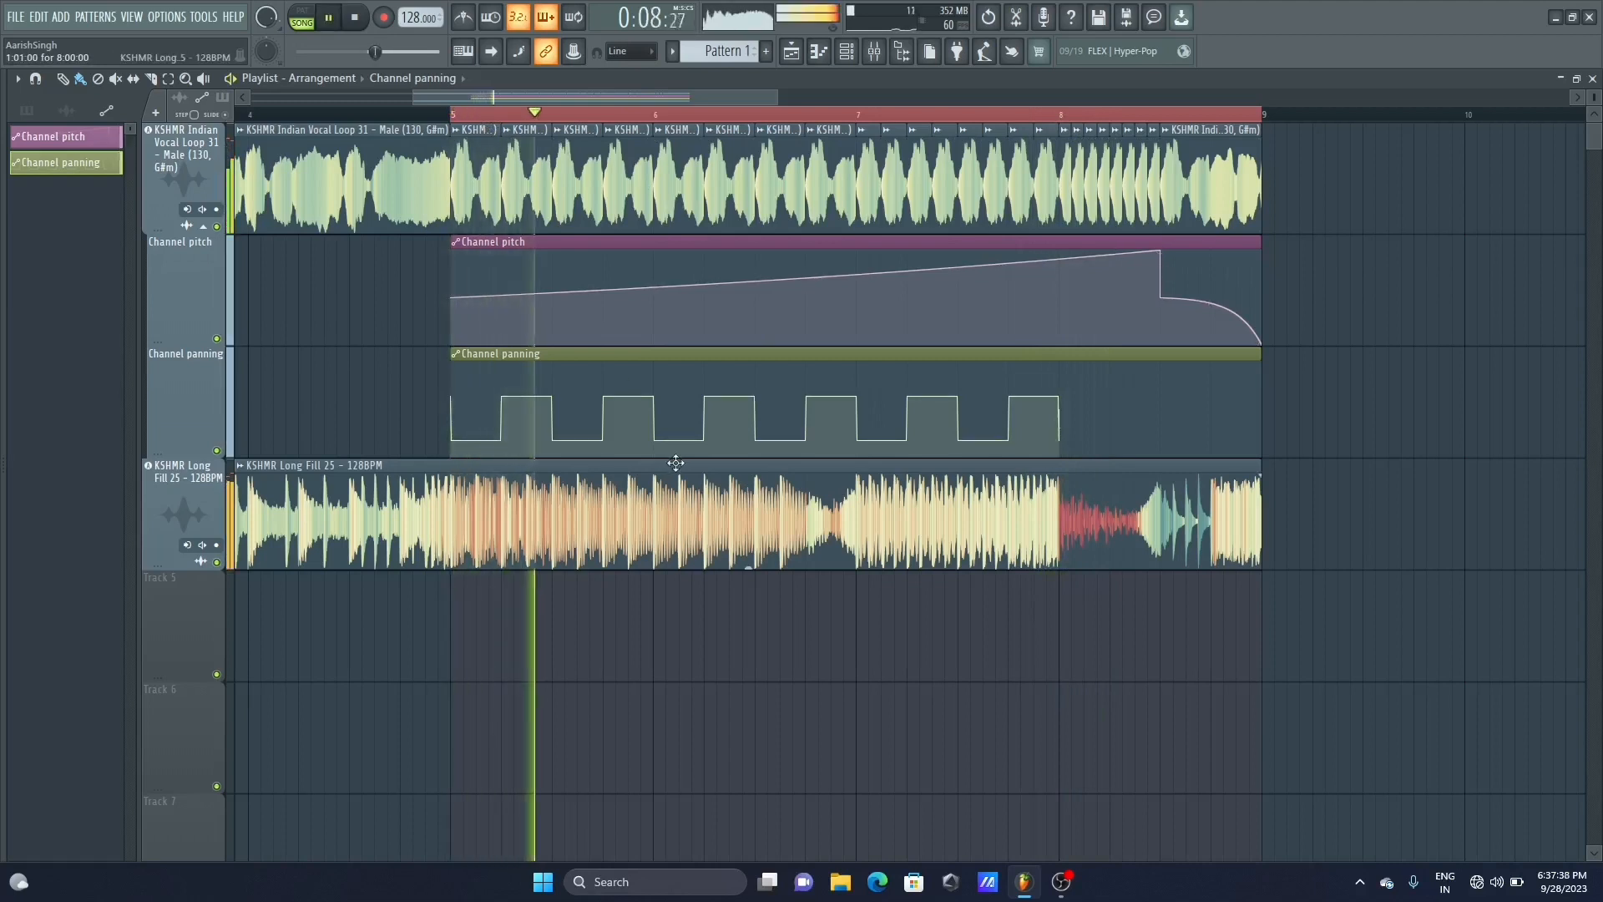
key("space")
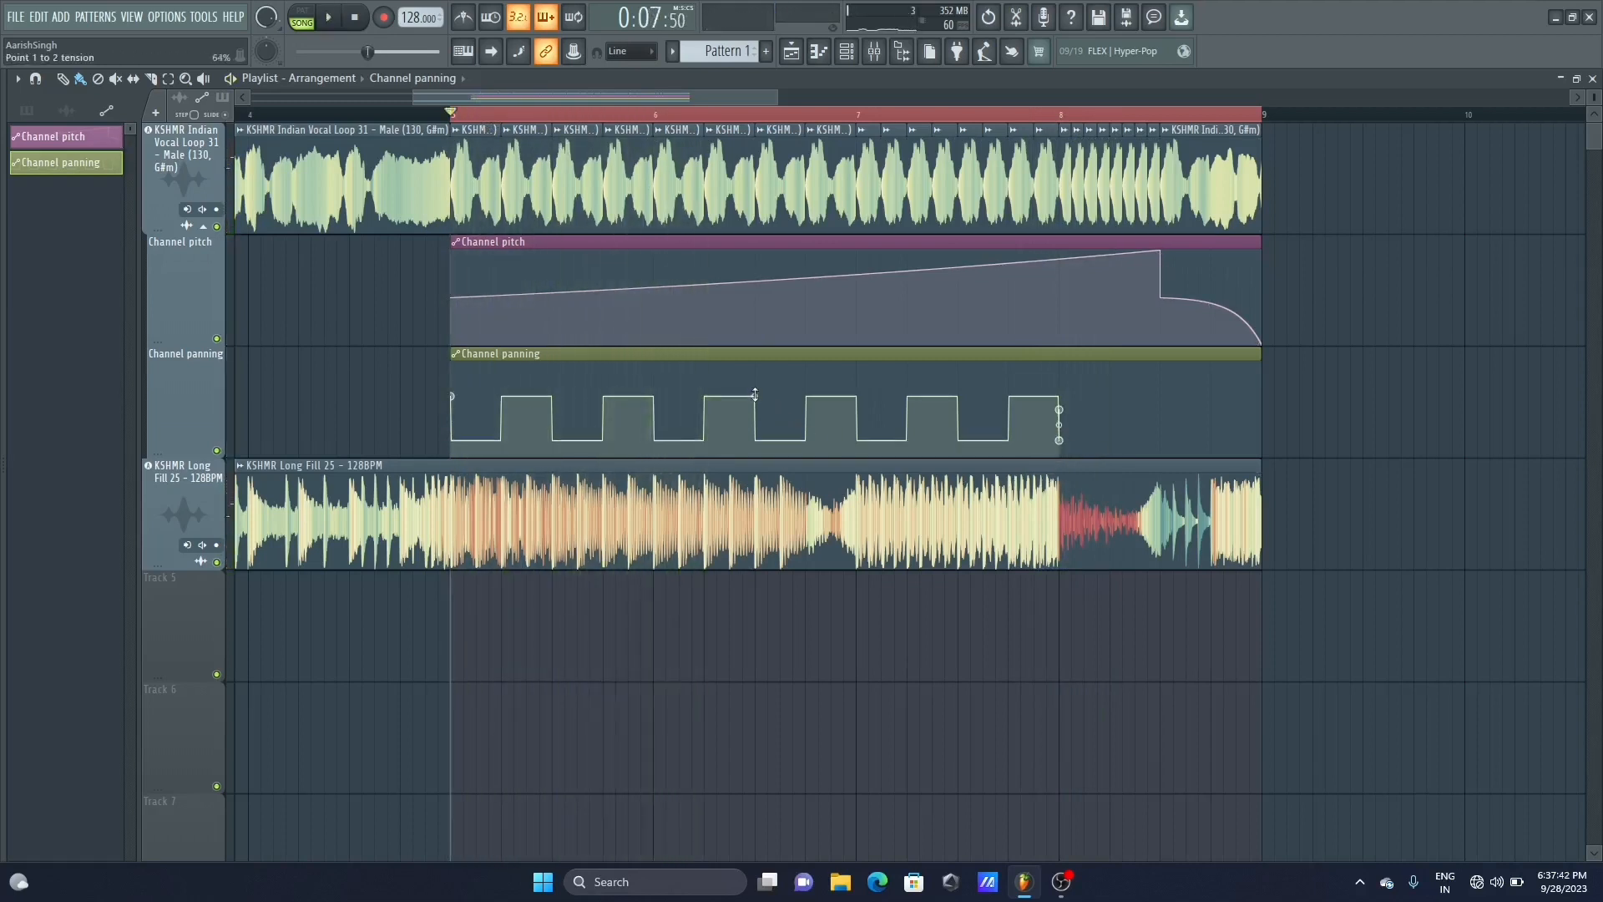
Raise the panning pulse's tension slightly so the pulses alternate faster, and play the build-up through bar 8
mouse_move(755, 396)
left_mouse_down()
mouse_move(755, 410)
mouse_move(755, 389)
left_mouse_up()
key("space")
key("space")
key("space")
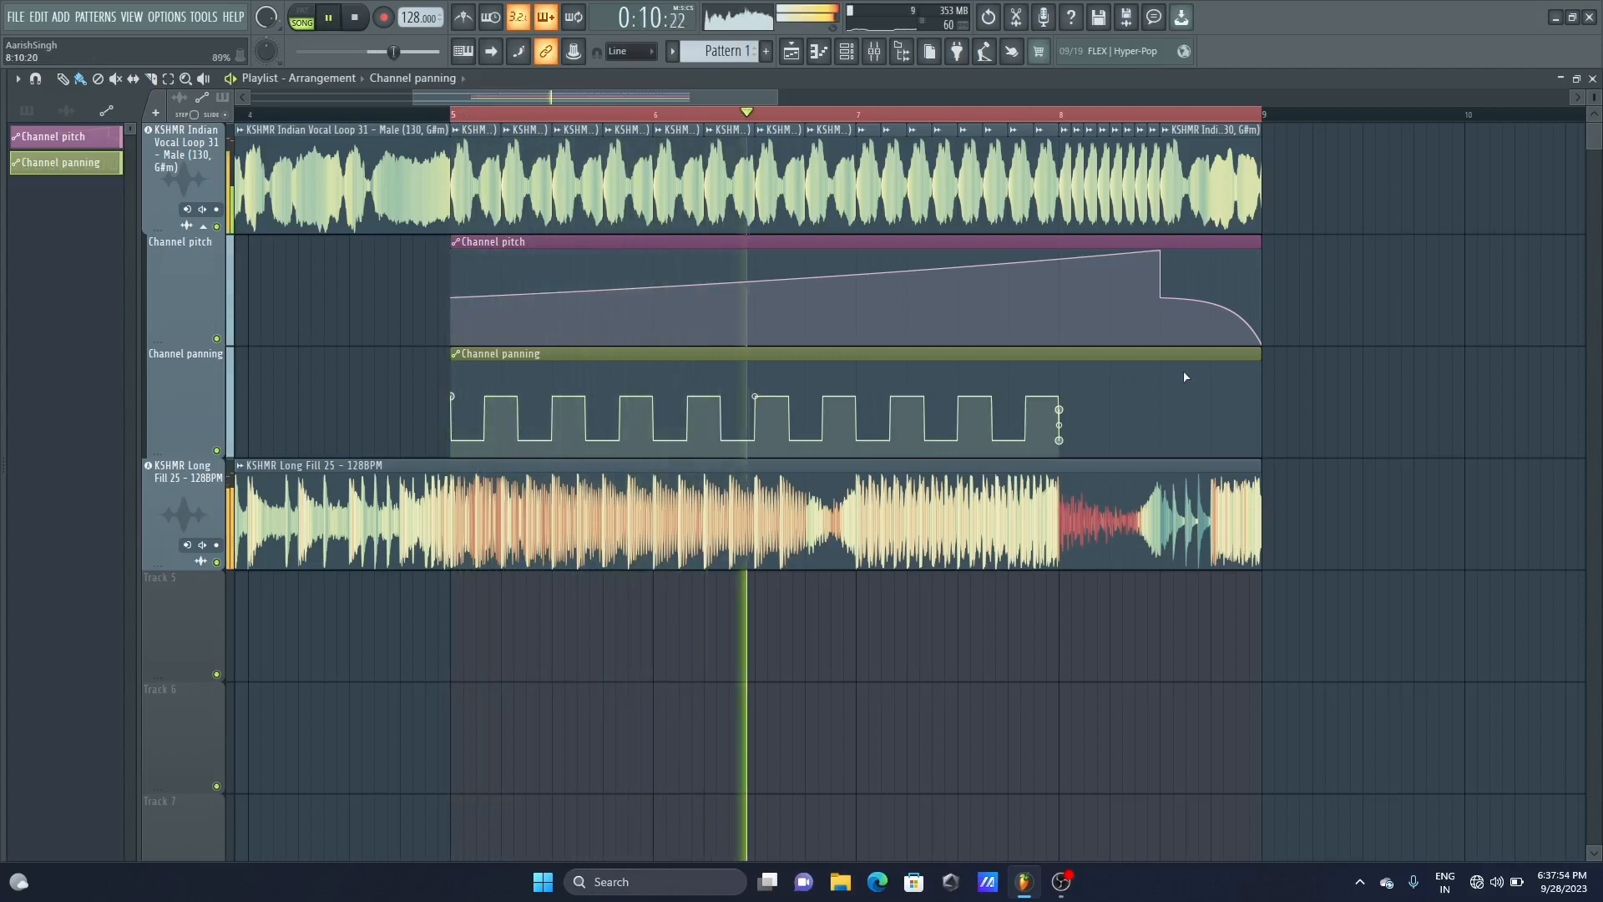
scroll(834, 99, "down", 3)
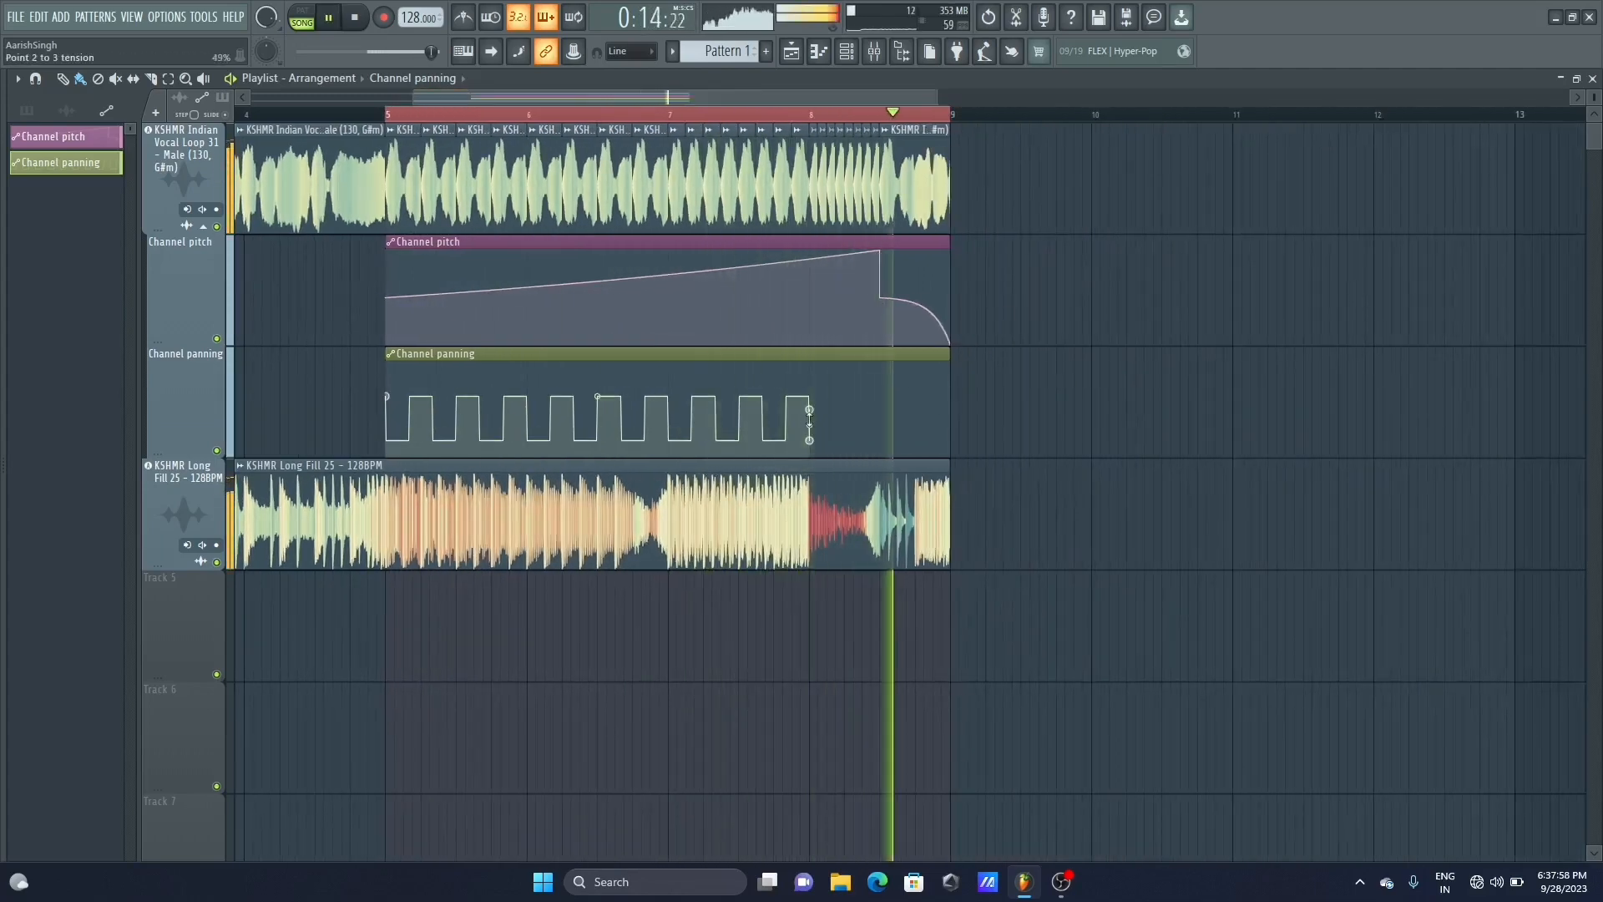
key("space")
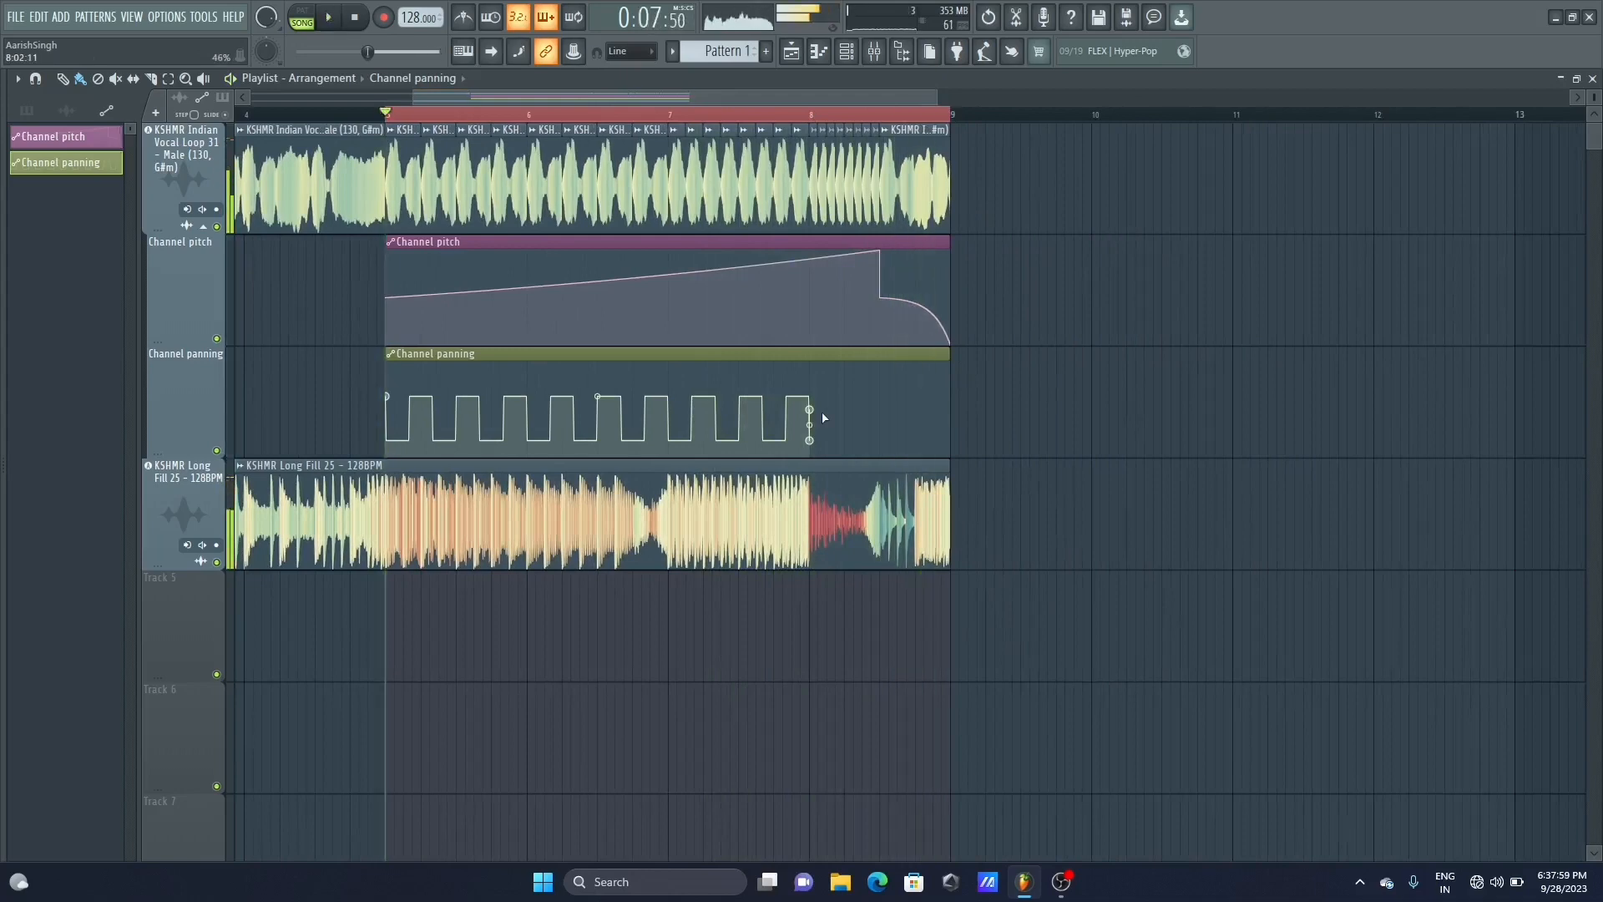
Add a Smooth panning point near the clip's end and lower it to the minimum at bar 9
right_click(943, 414)
right_click(945, 414)
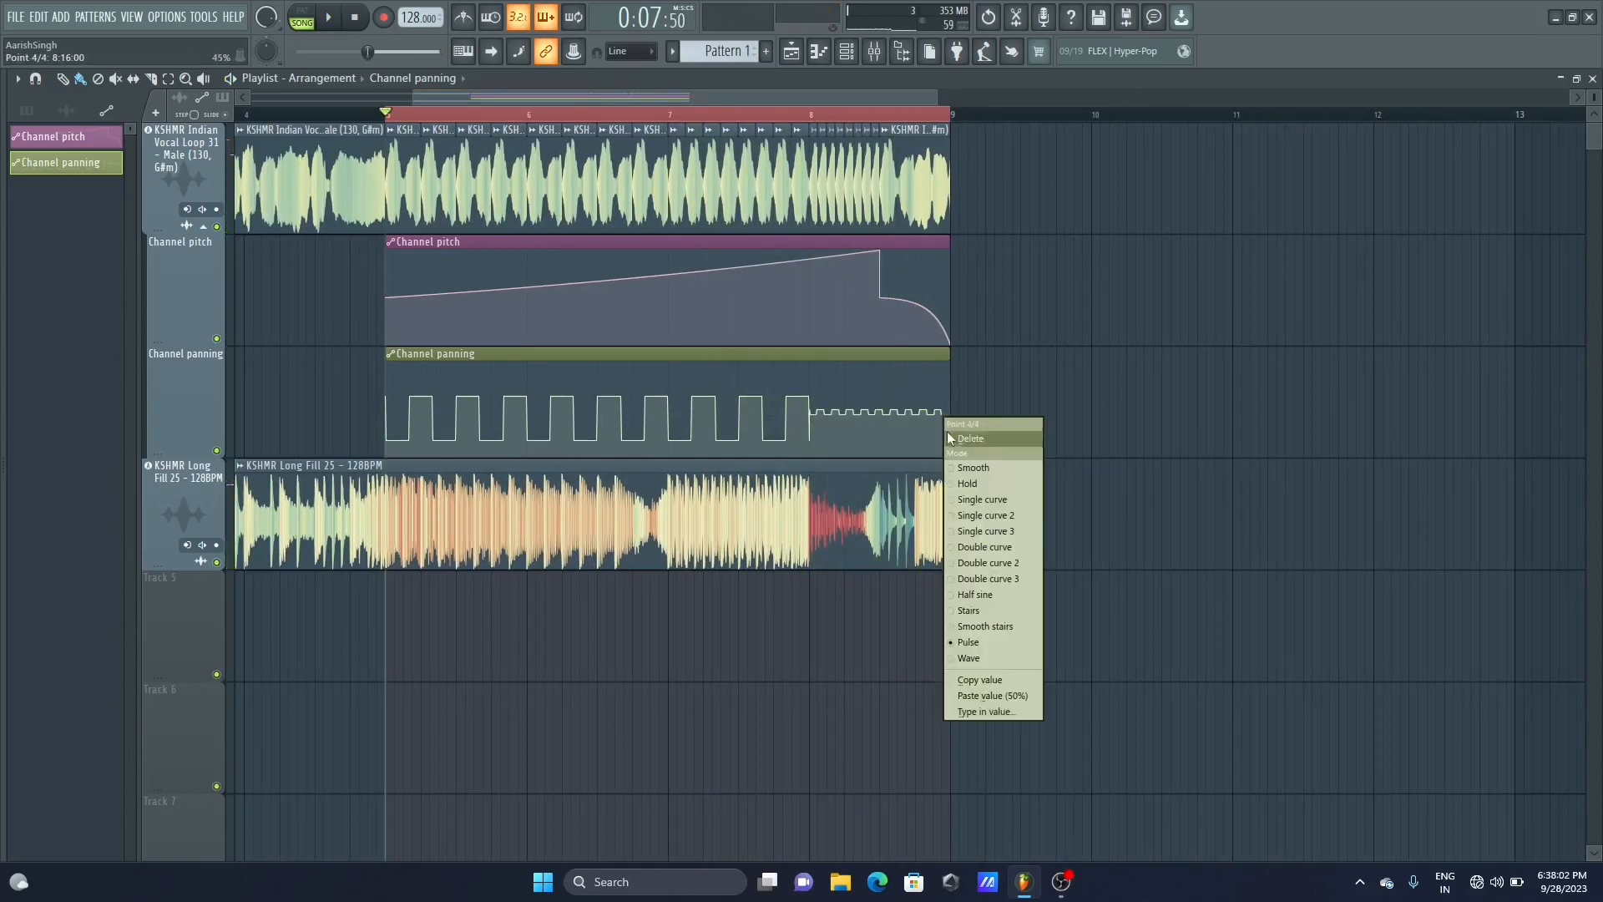
left_click(994, 472)
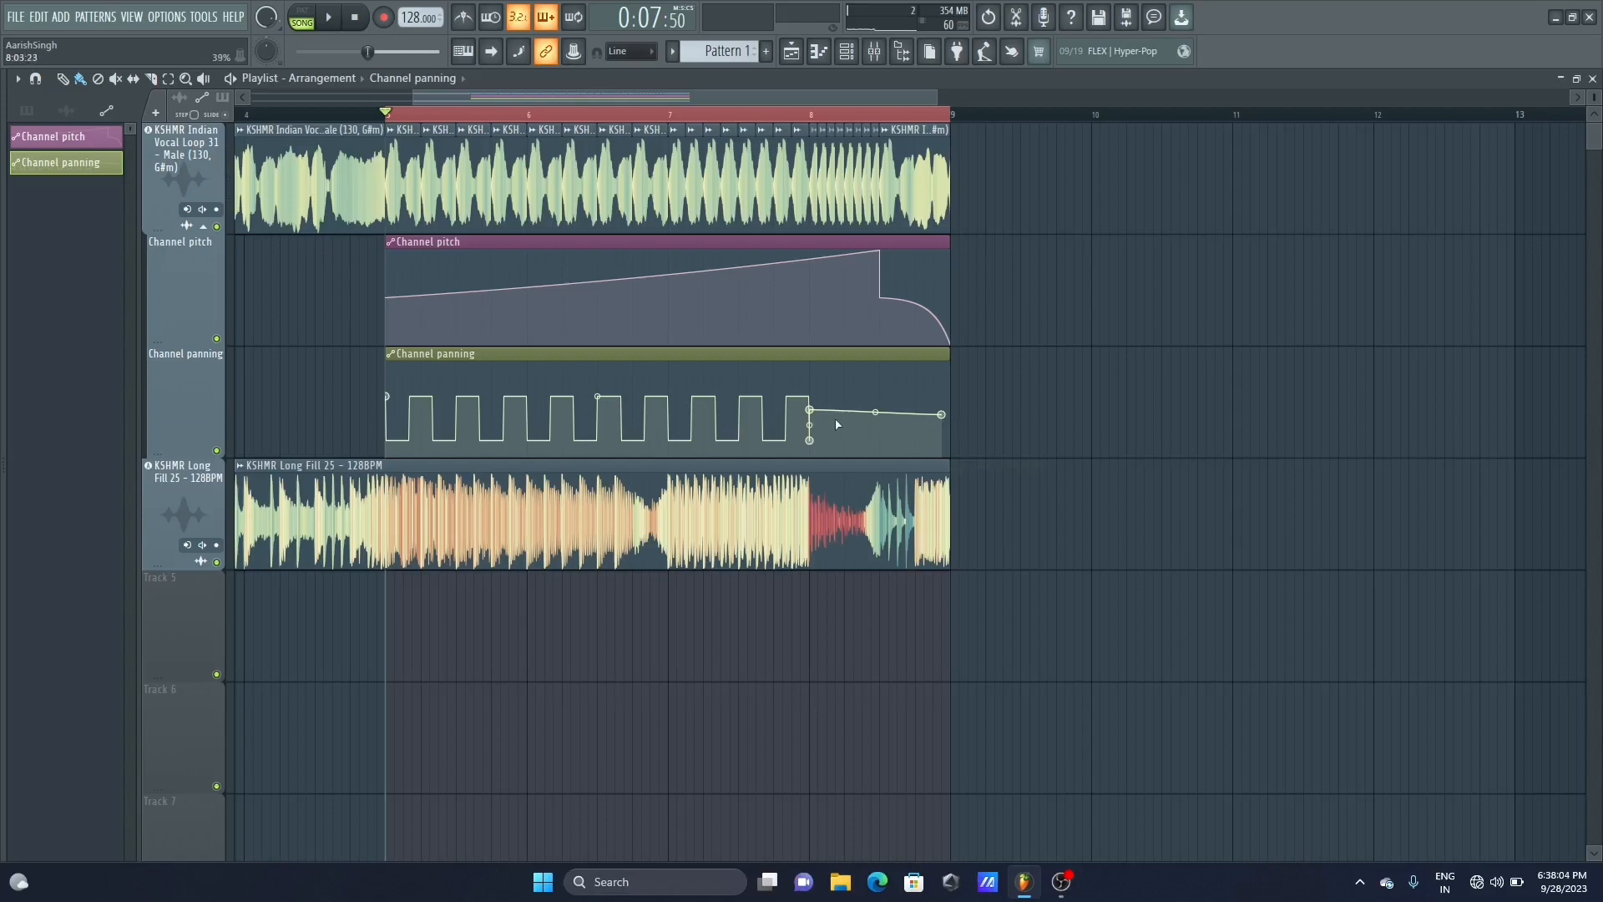
left_click_drag(952, 416, 950, 456)
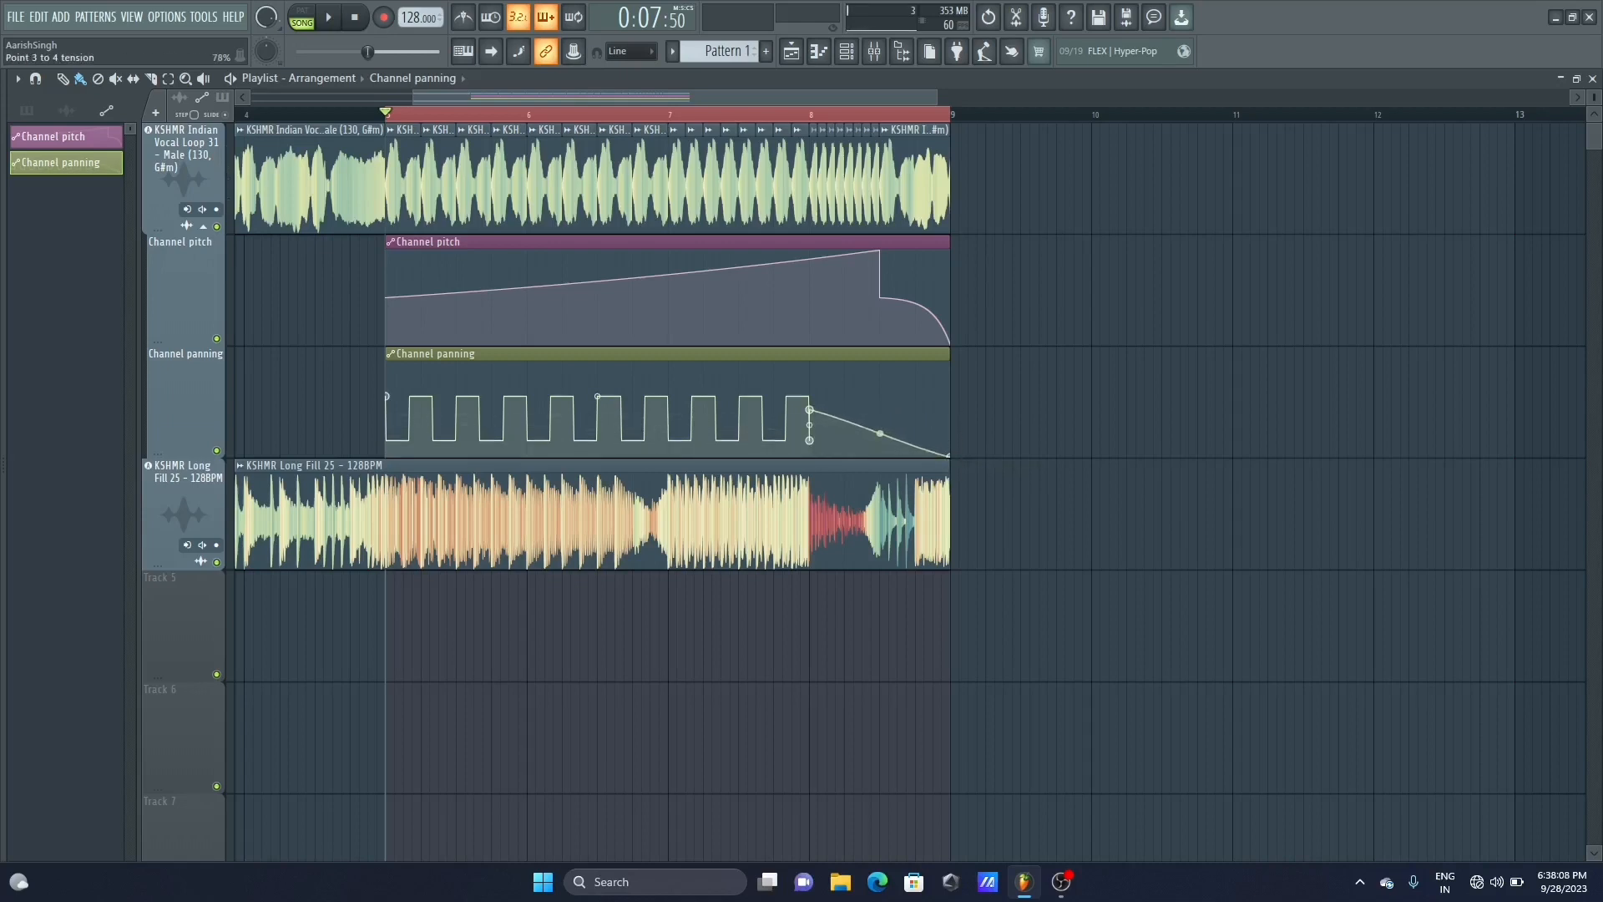
Play the panning slope from late in bar 7 and undo the added end point
left_click(756, 114)
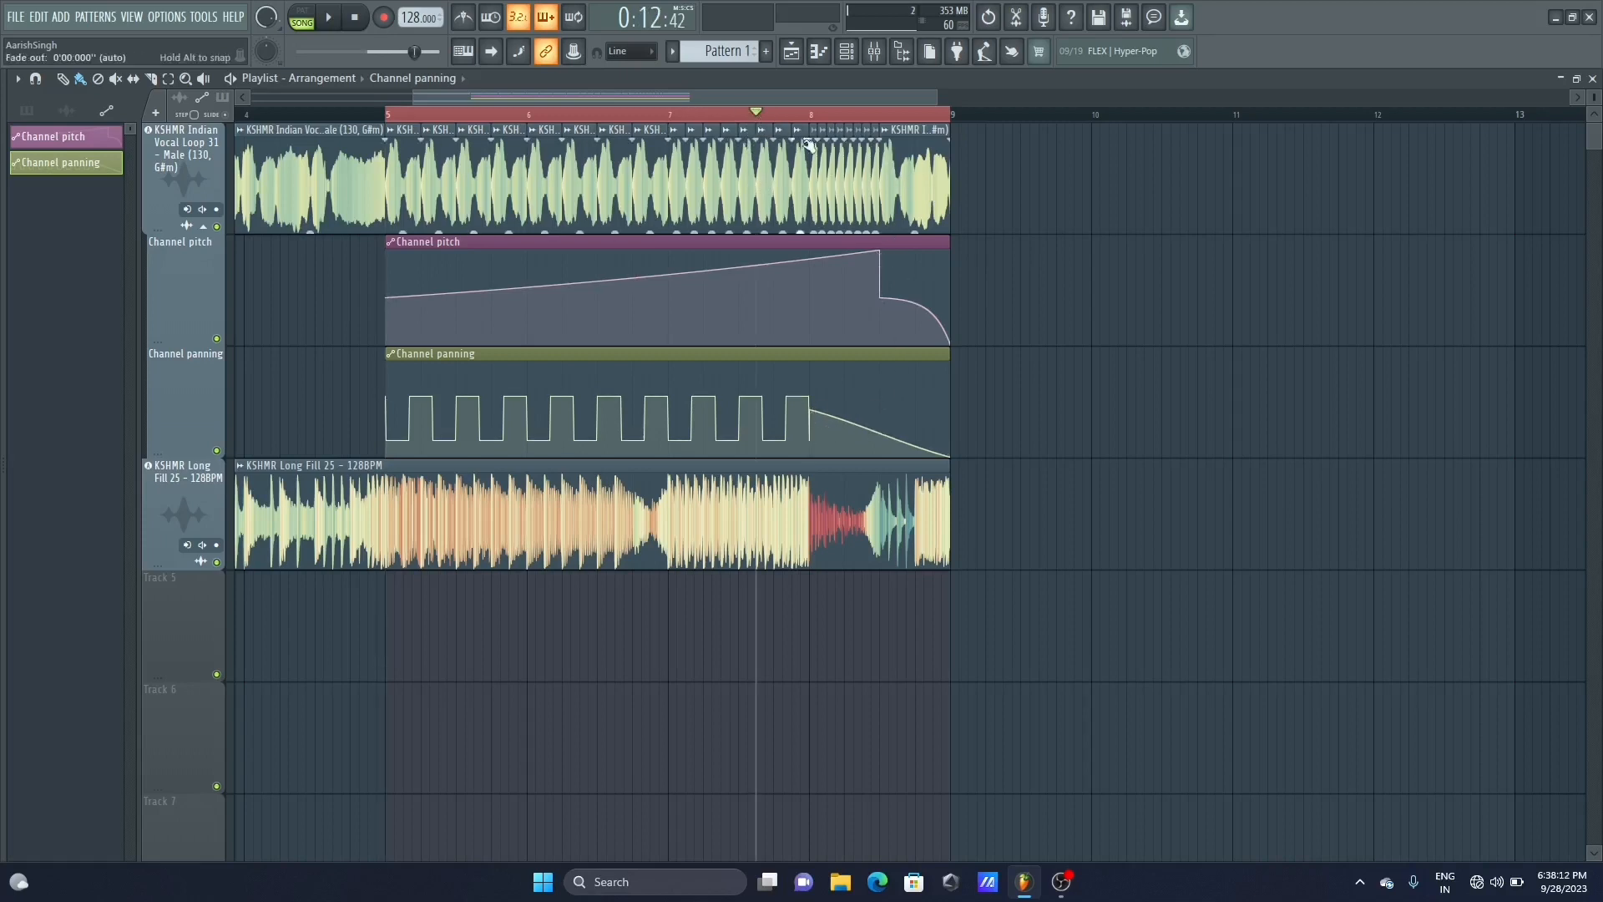
key("space")
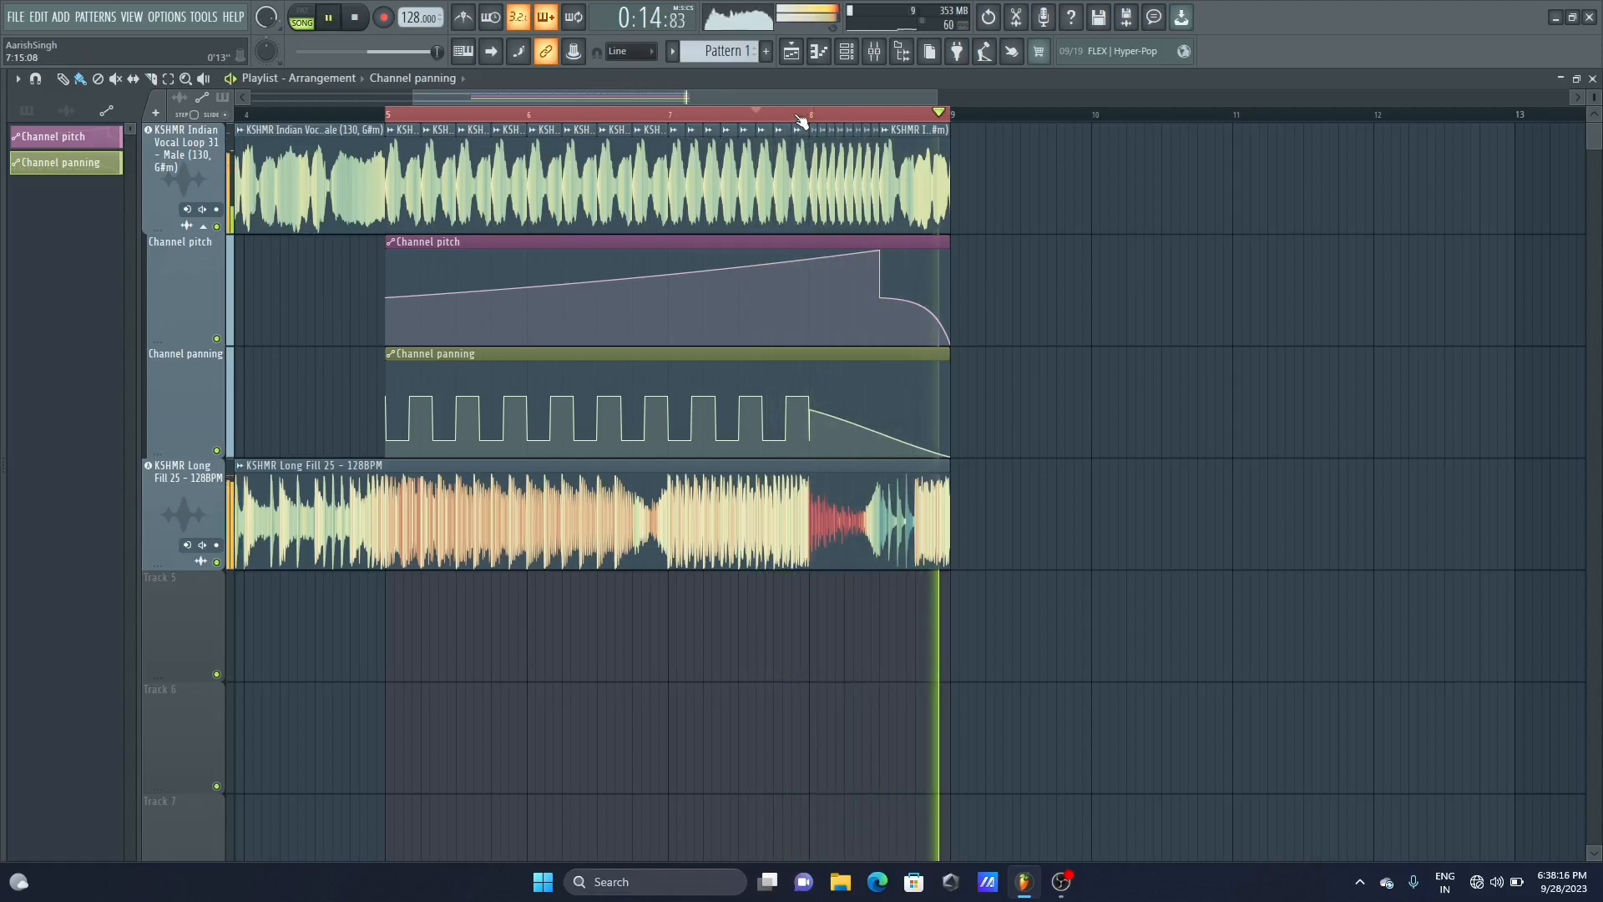
key("space")
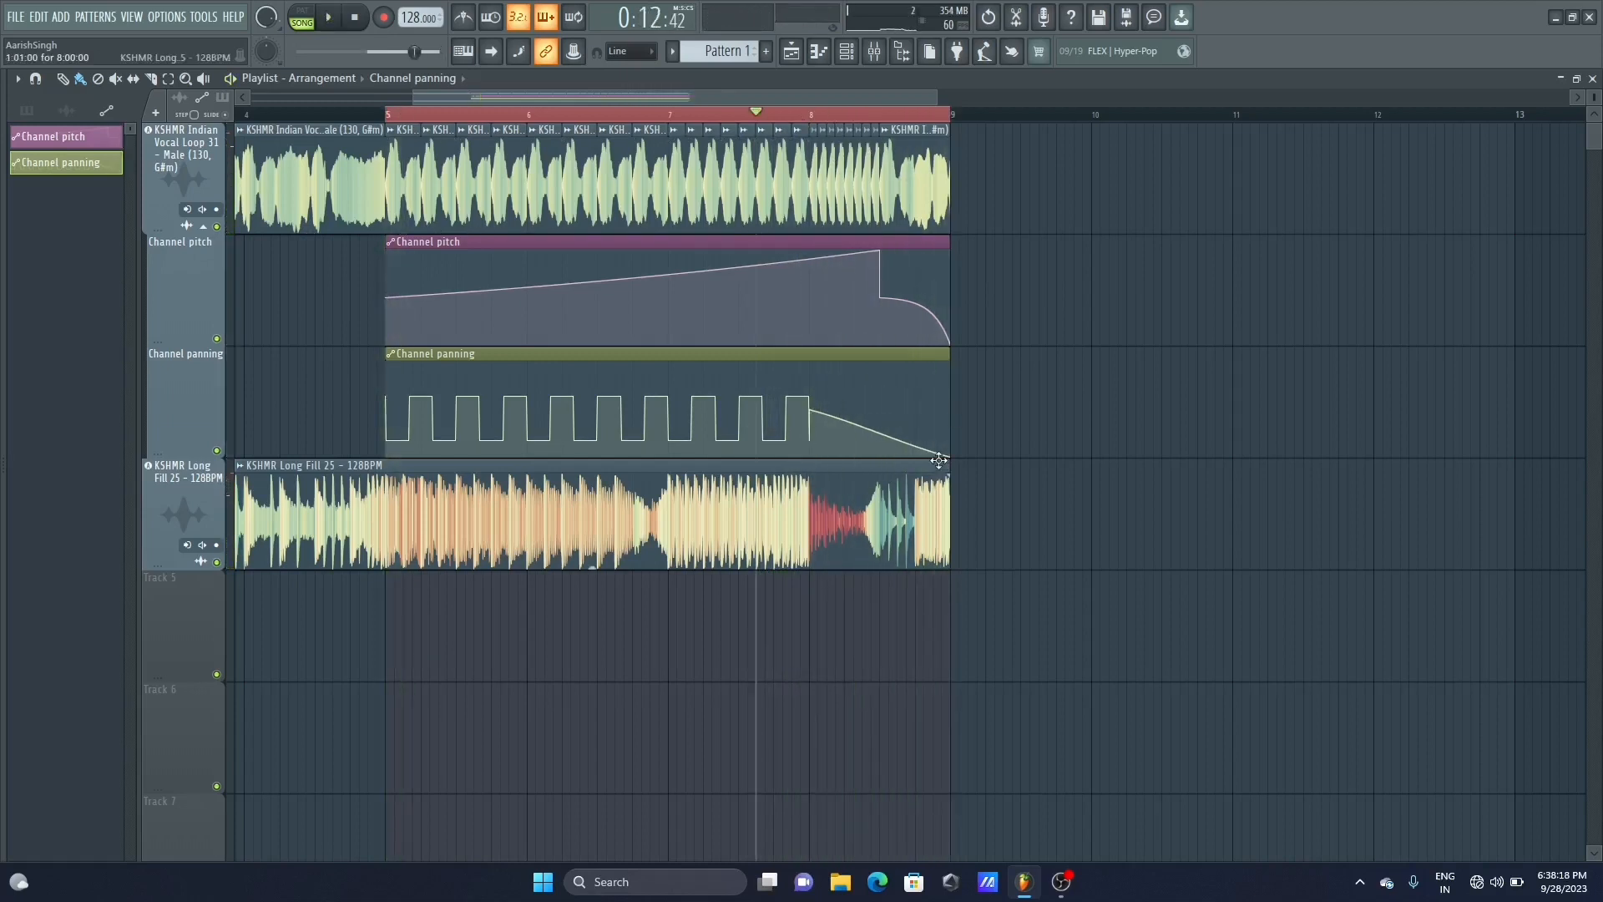
key("ctrl+z")
key("ctrl+z")
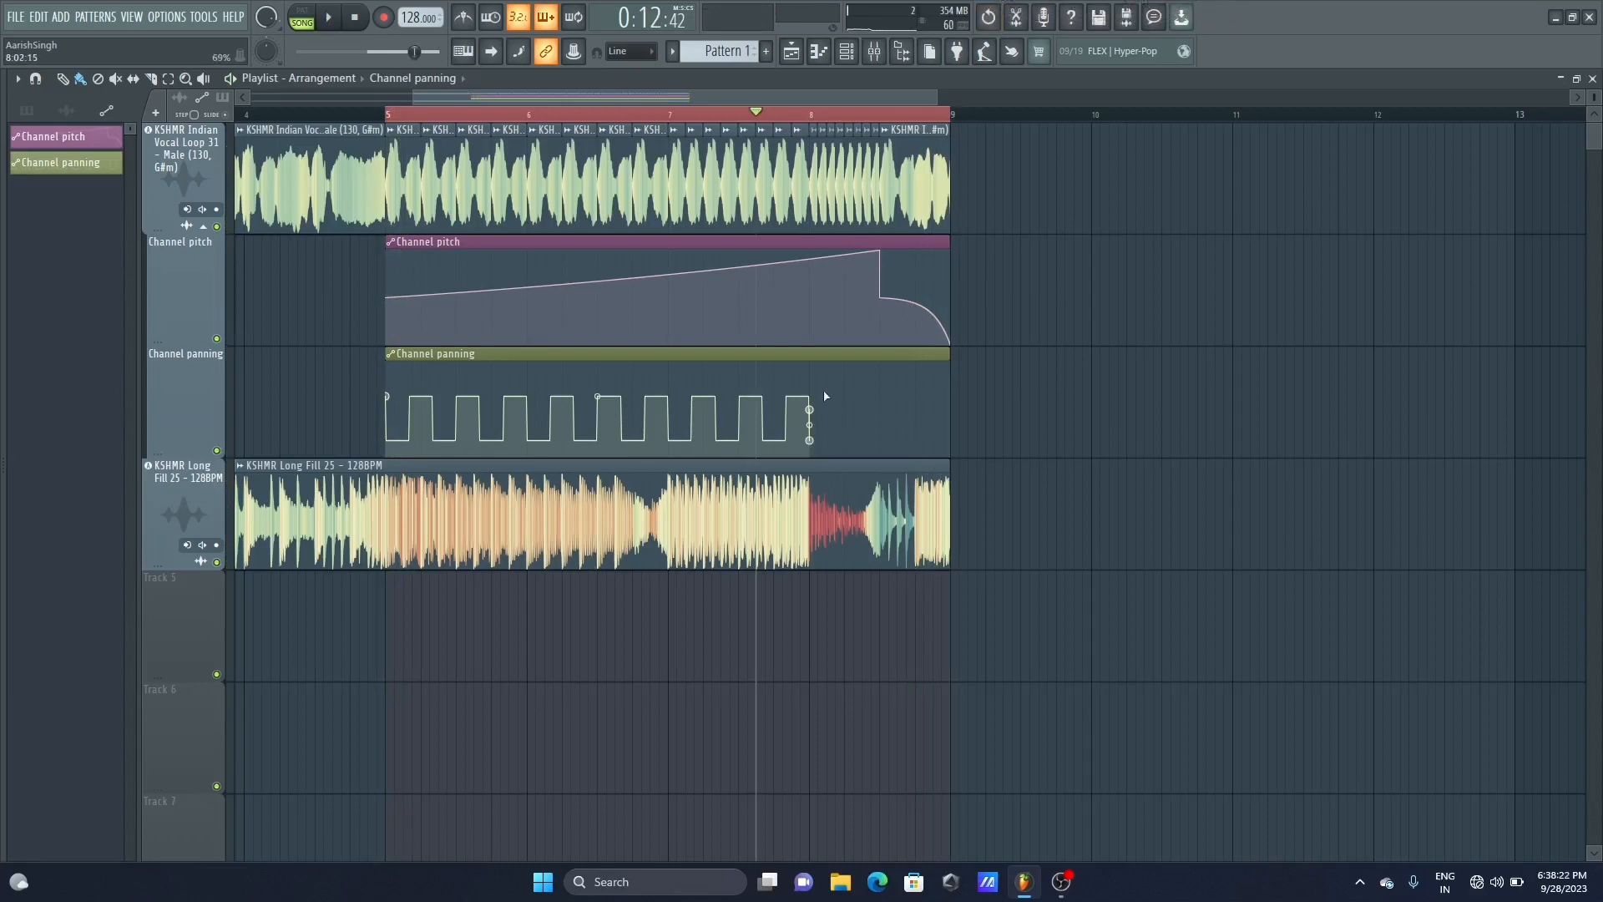
Insert an empty playlist track between the vocal track and the Channel pitch track
right_click(193, 286)
key("i")
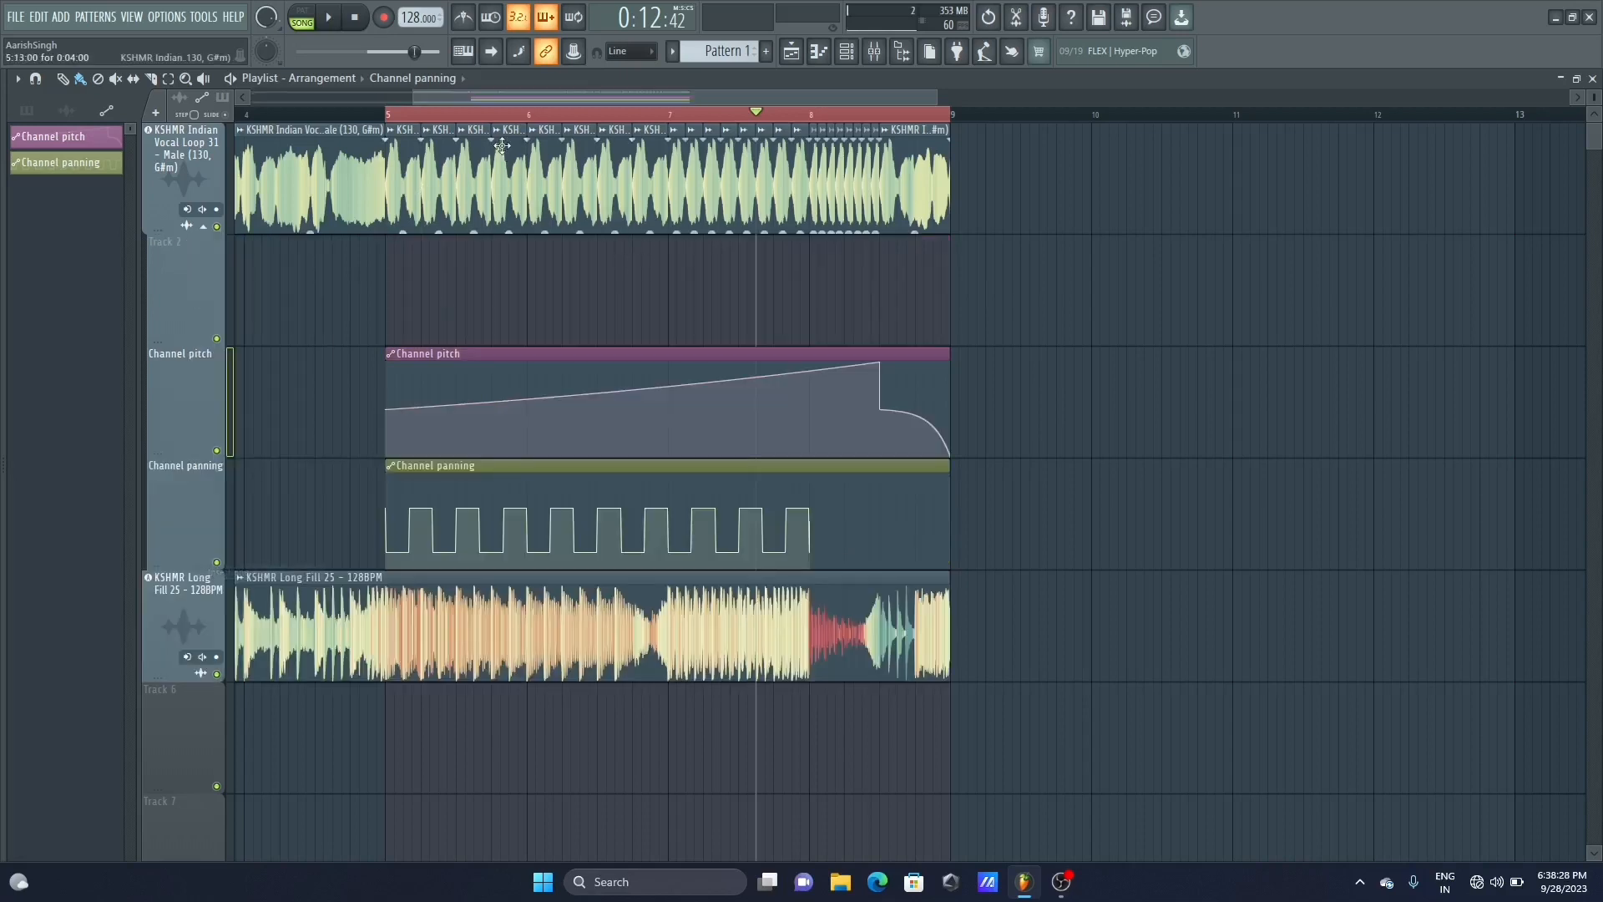
Open the full KSHMR Indian Vocal Loop 31 clip at bar 1 in the Edison audio editor
left_click_drag(585, 96, 423, 102)
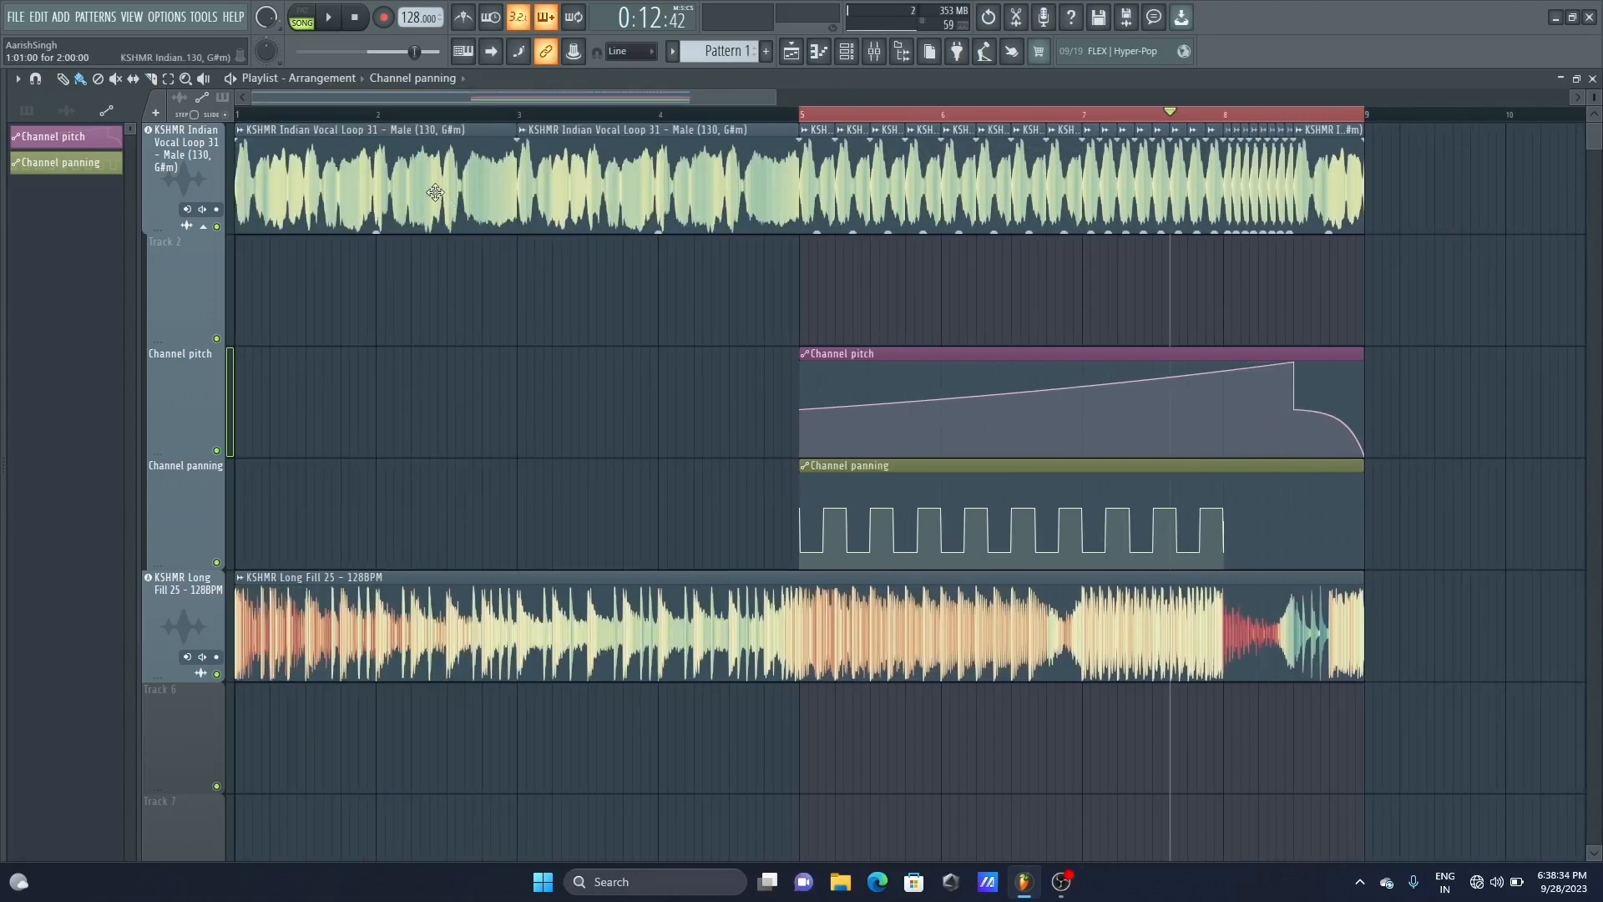
double_click(333, 158)
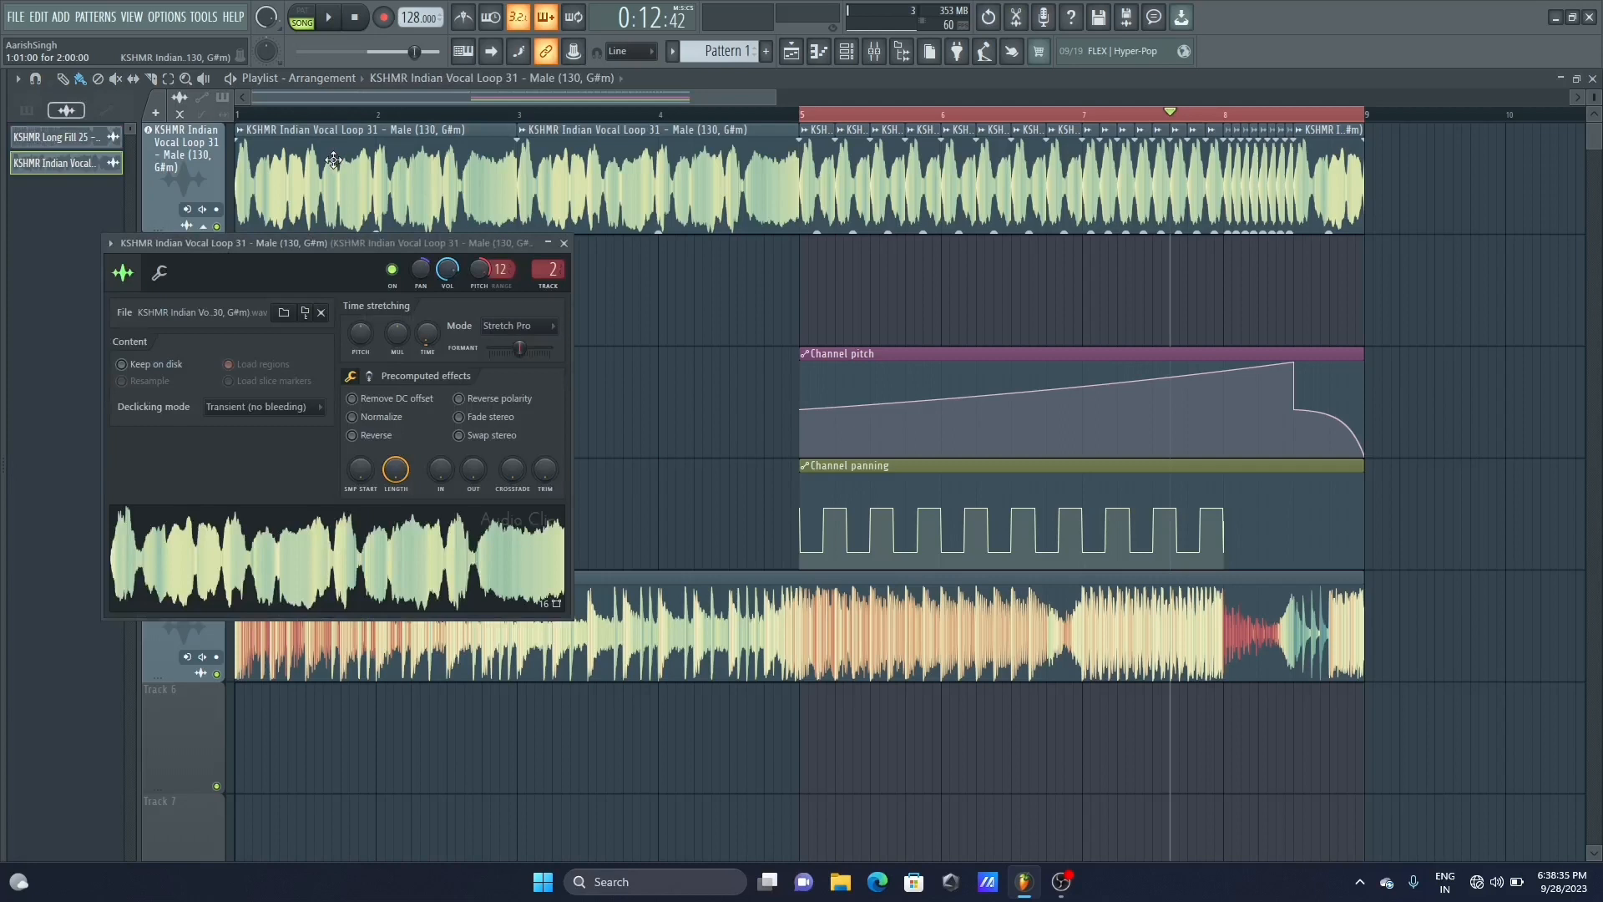
right_click(362, 535)
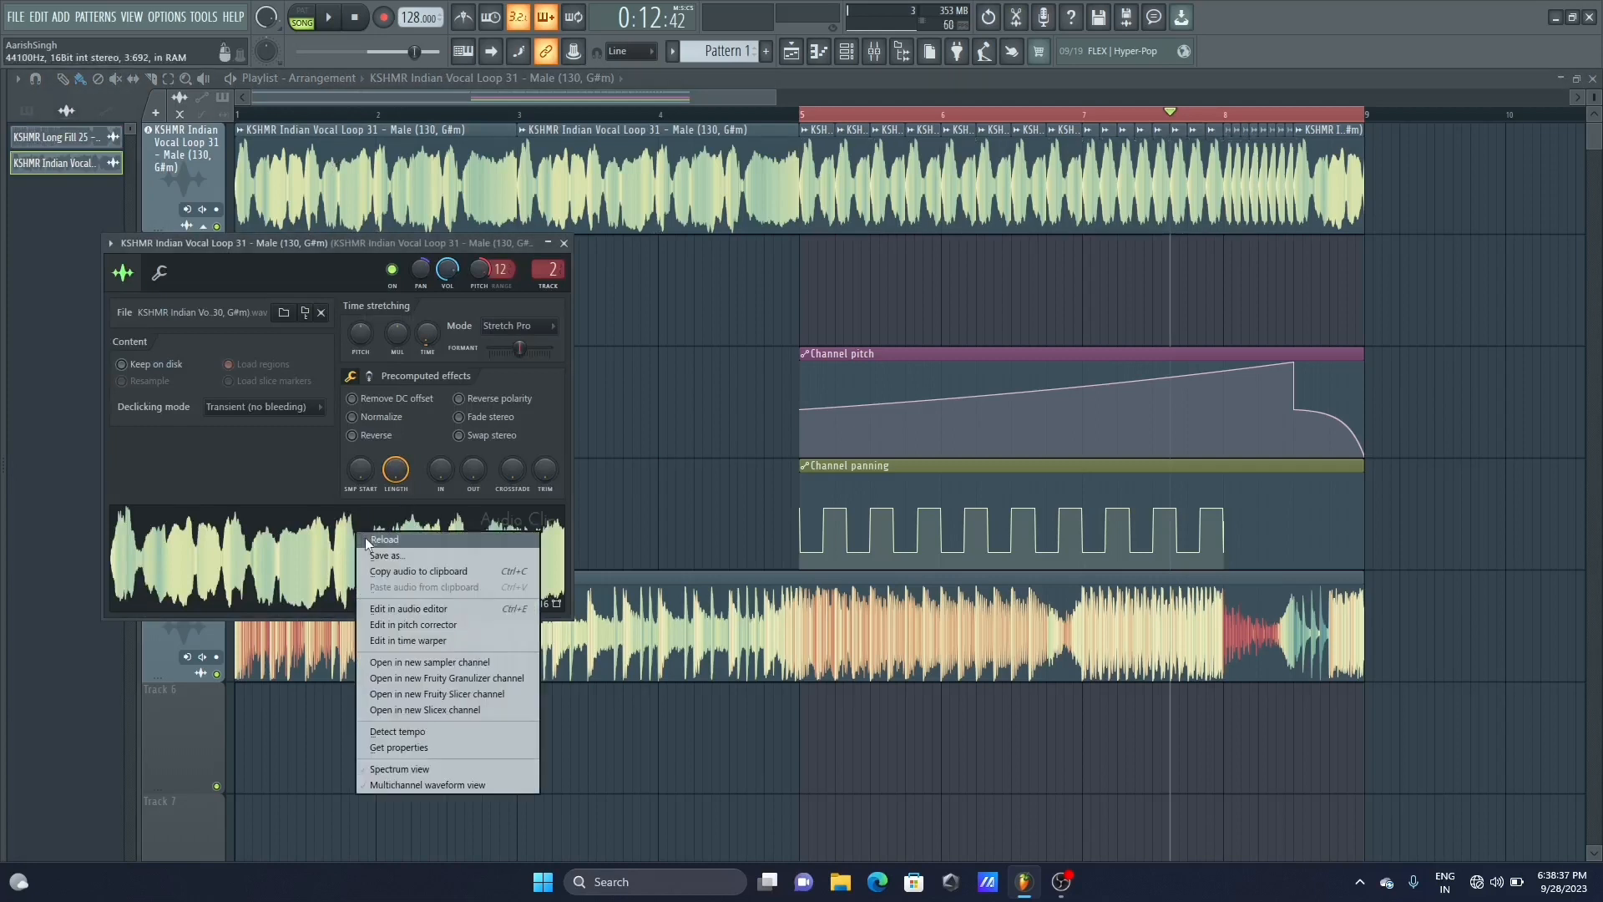
left_click(462, 609)
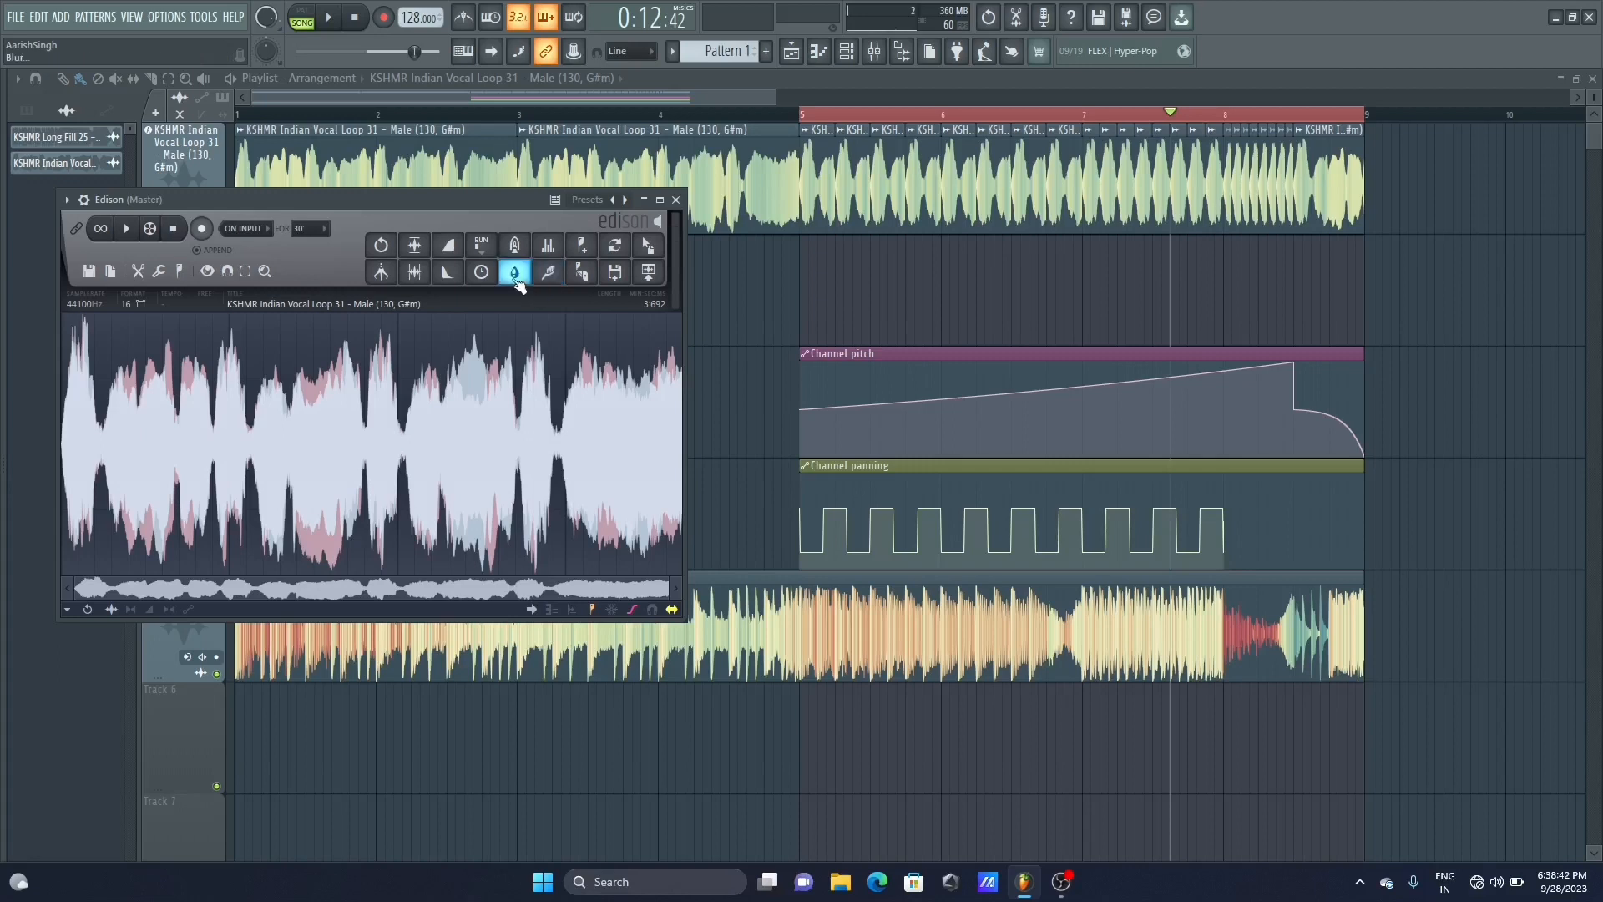
Apply the Blur effect to the vocal loop with an increased amount
left_click(515, 276)
left_click_drag(740, 335, 779, 335)
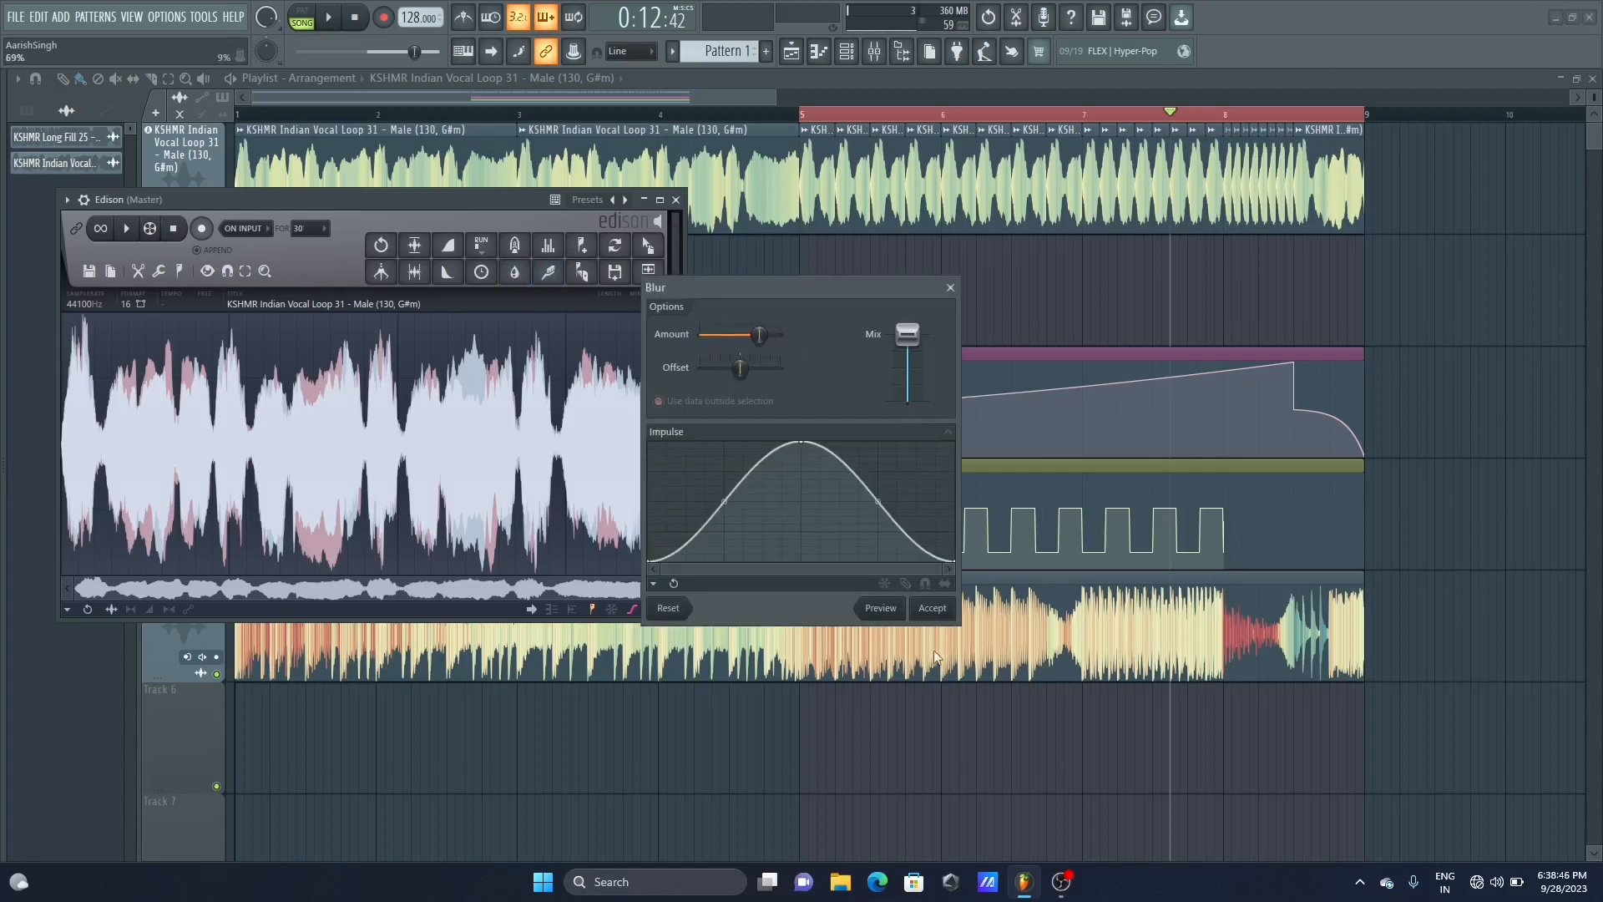
left_click(933, 608)
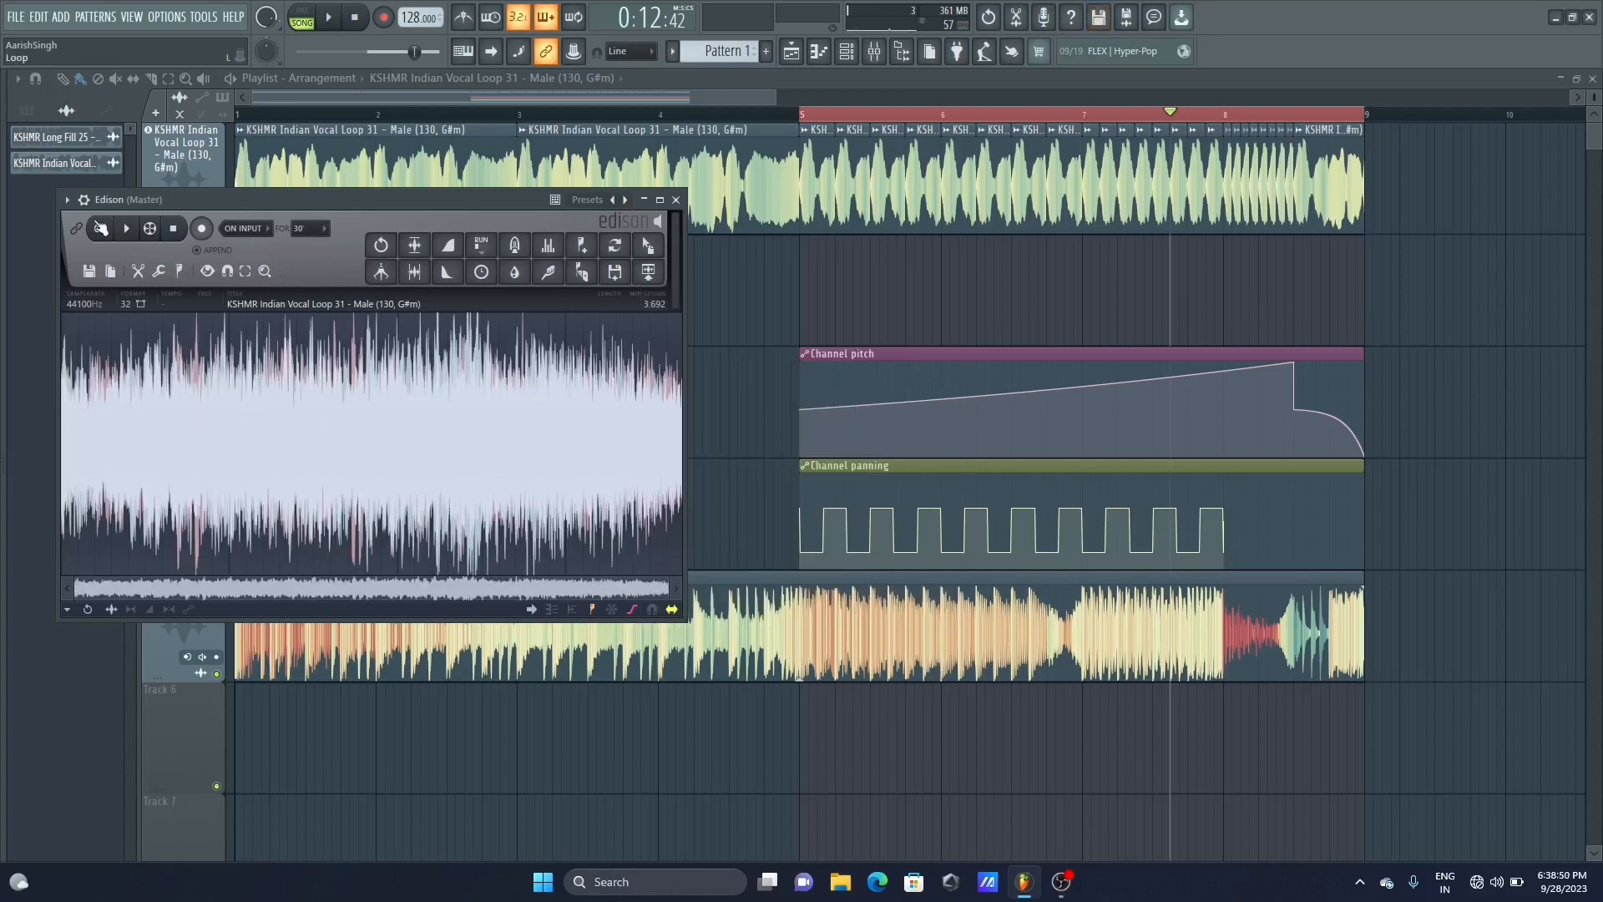
Loop the blurred vocal from about 0.48 to 3.69 with the Loop tuner and load that selection as a new sampler channel
left_click(126, 228)
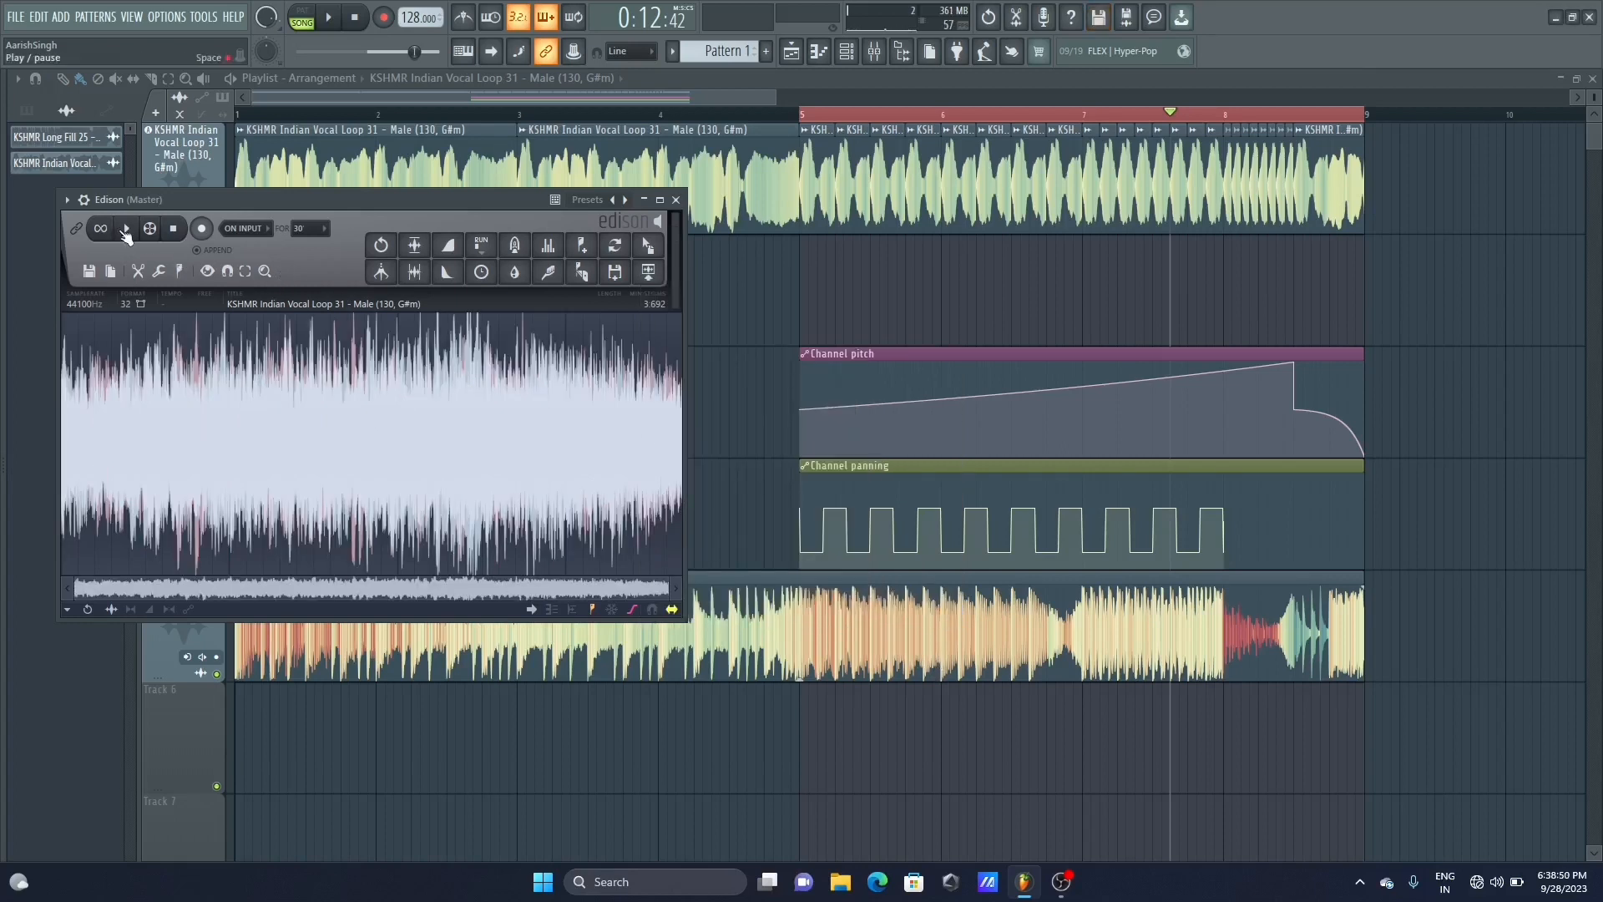
left_click(175, 231)
key("ctrl+l")
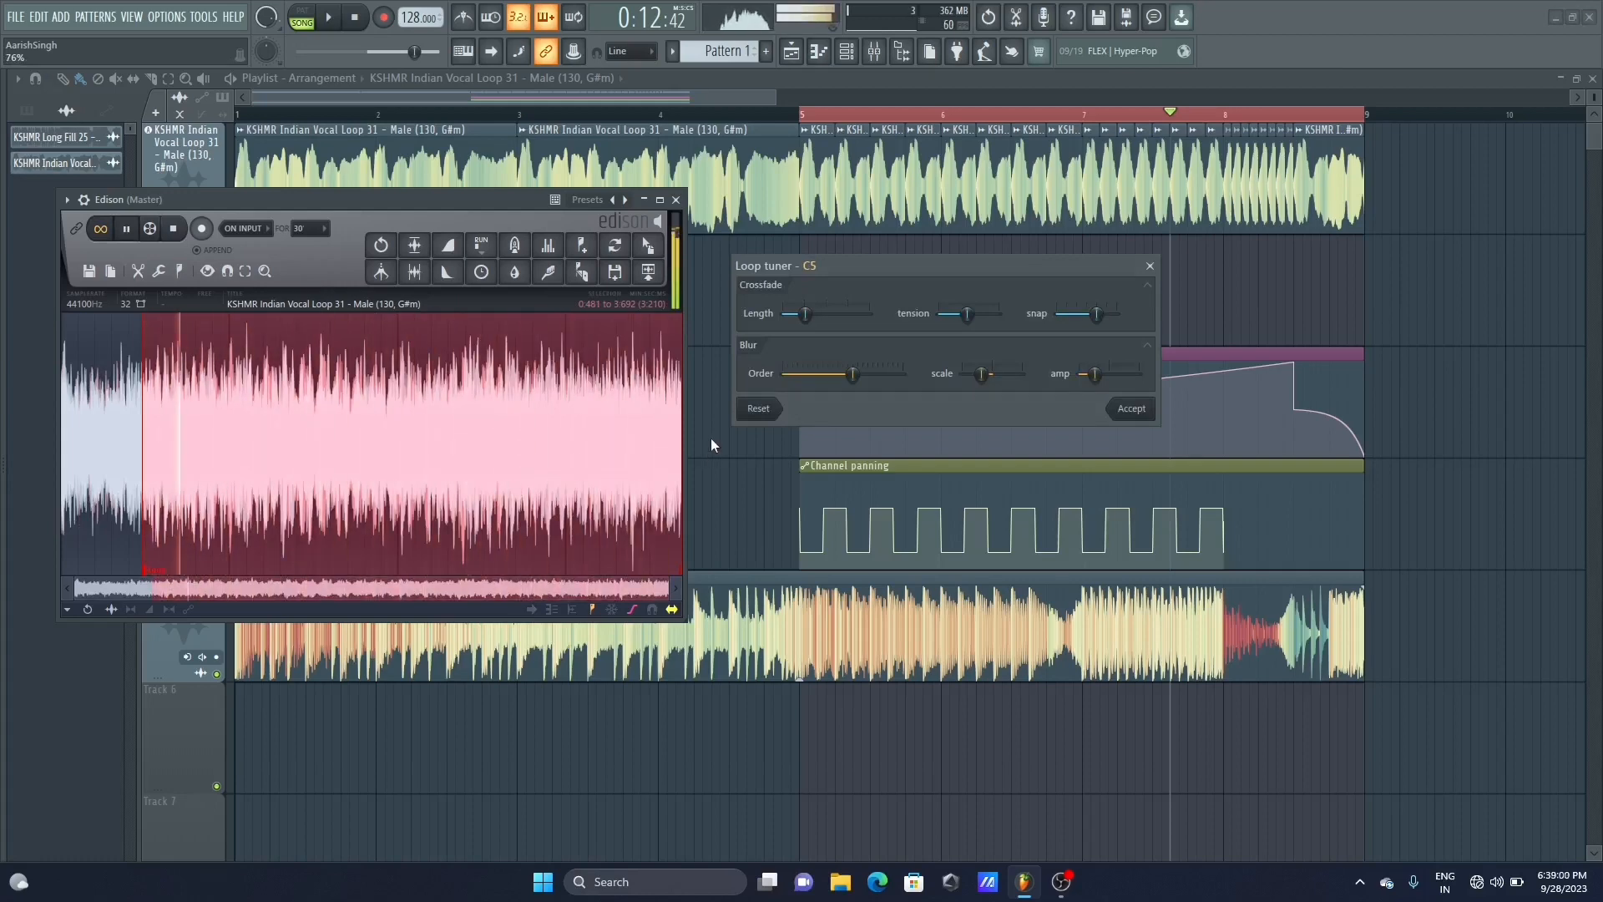
left_click(1131, 408)
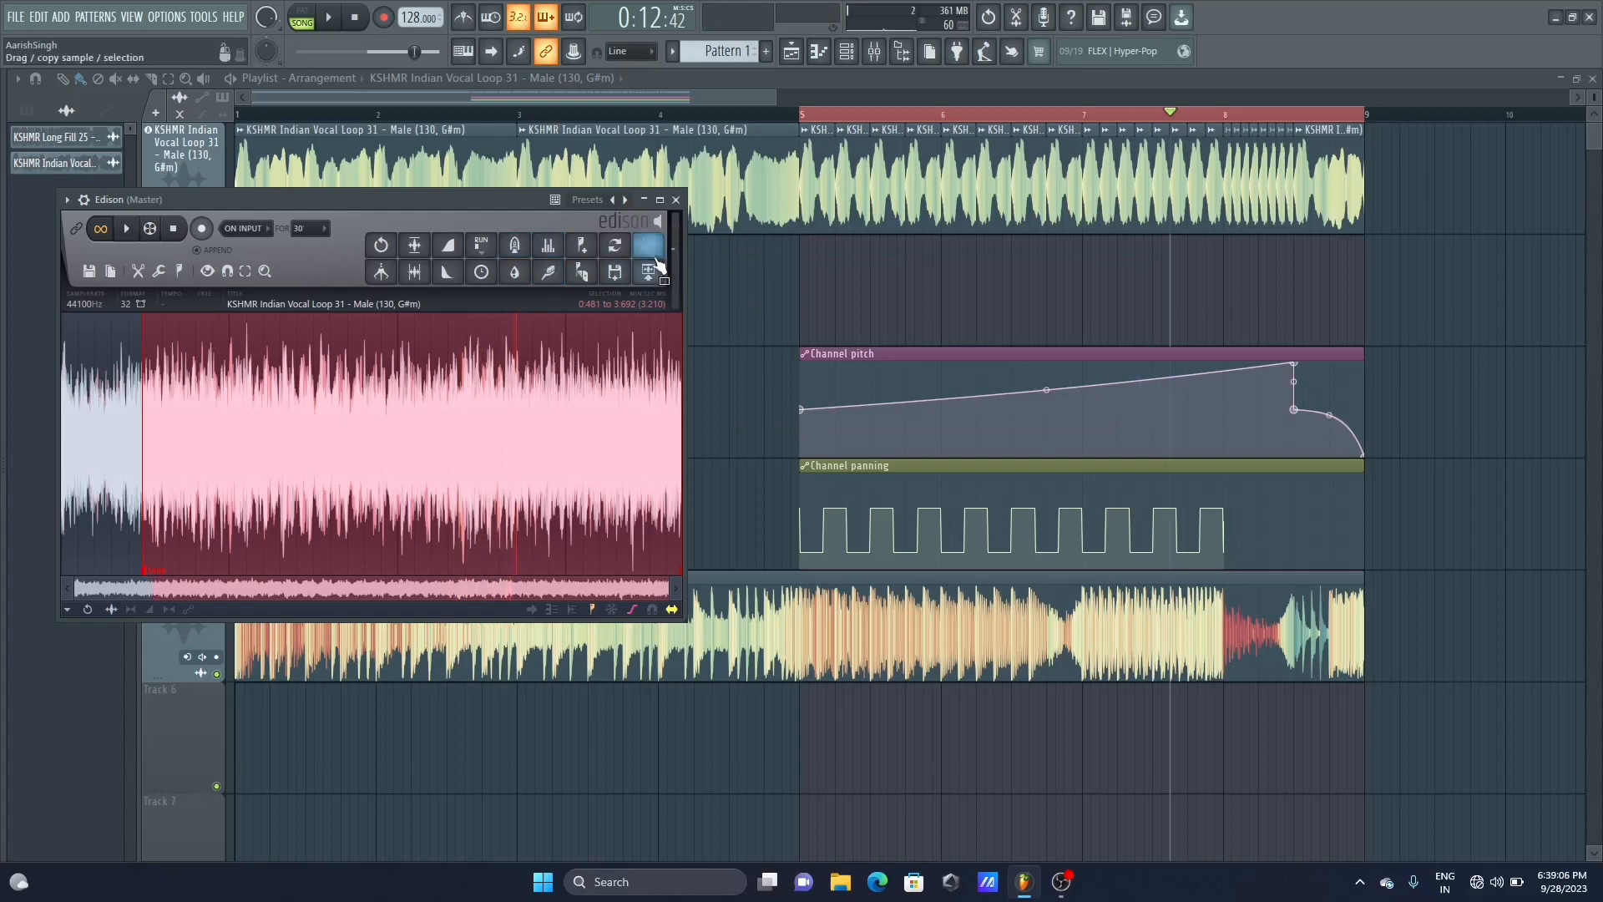
left_click_drag(654, 259, 765, 242)
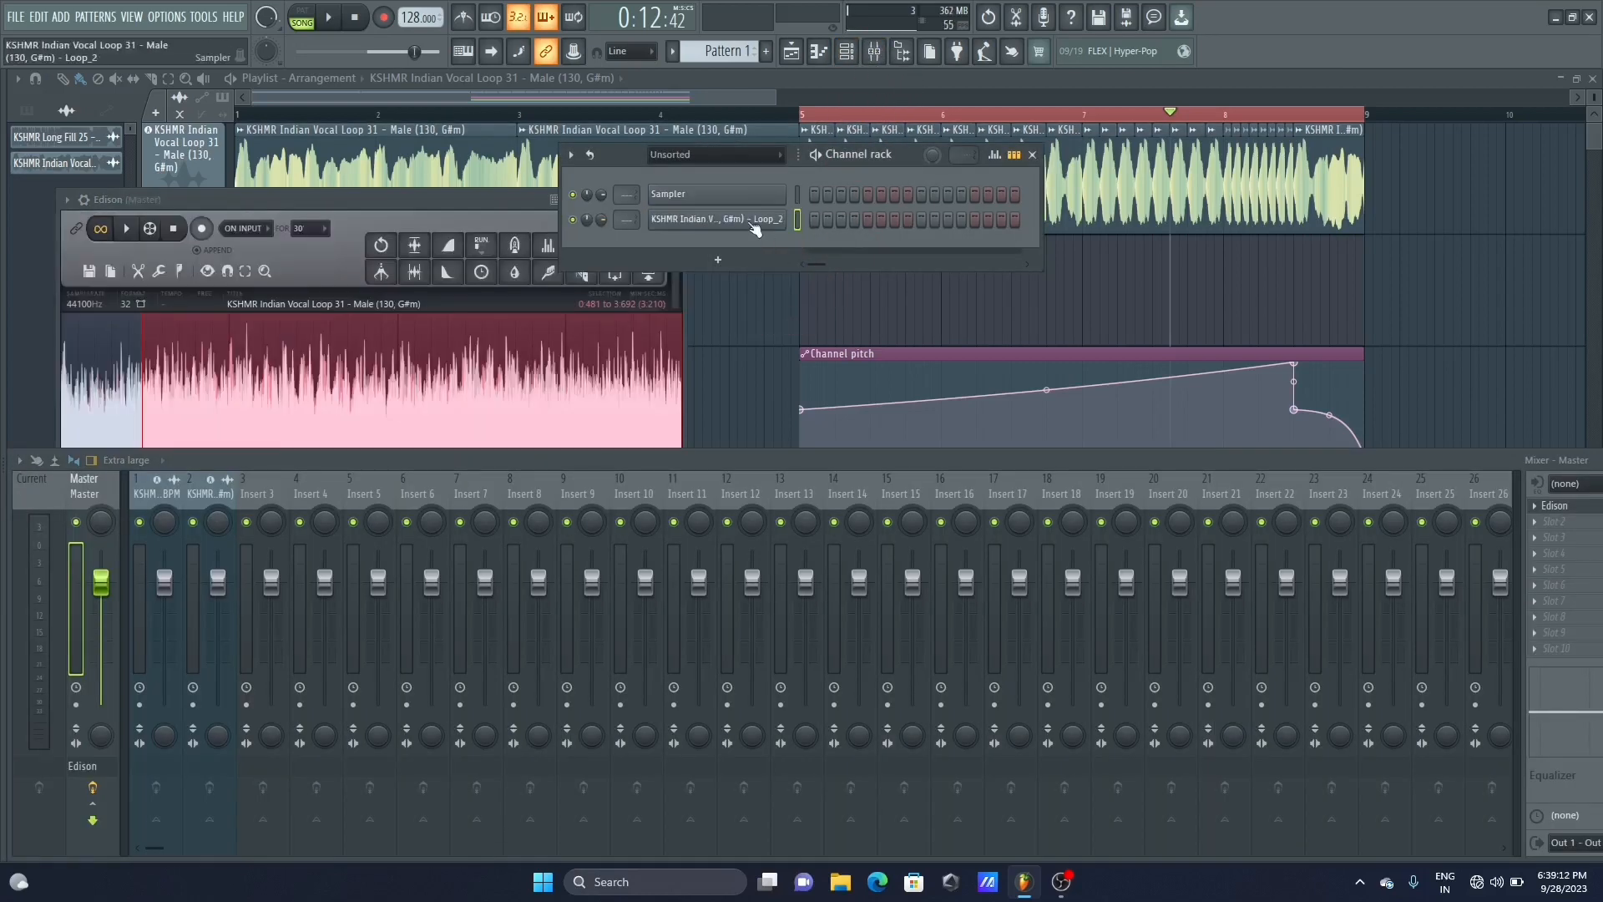
Draw one sustained C5 note from bar 1 to bar 9 in the looped vocal channel's piano roll
key("F7")
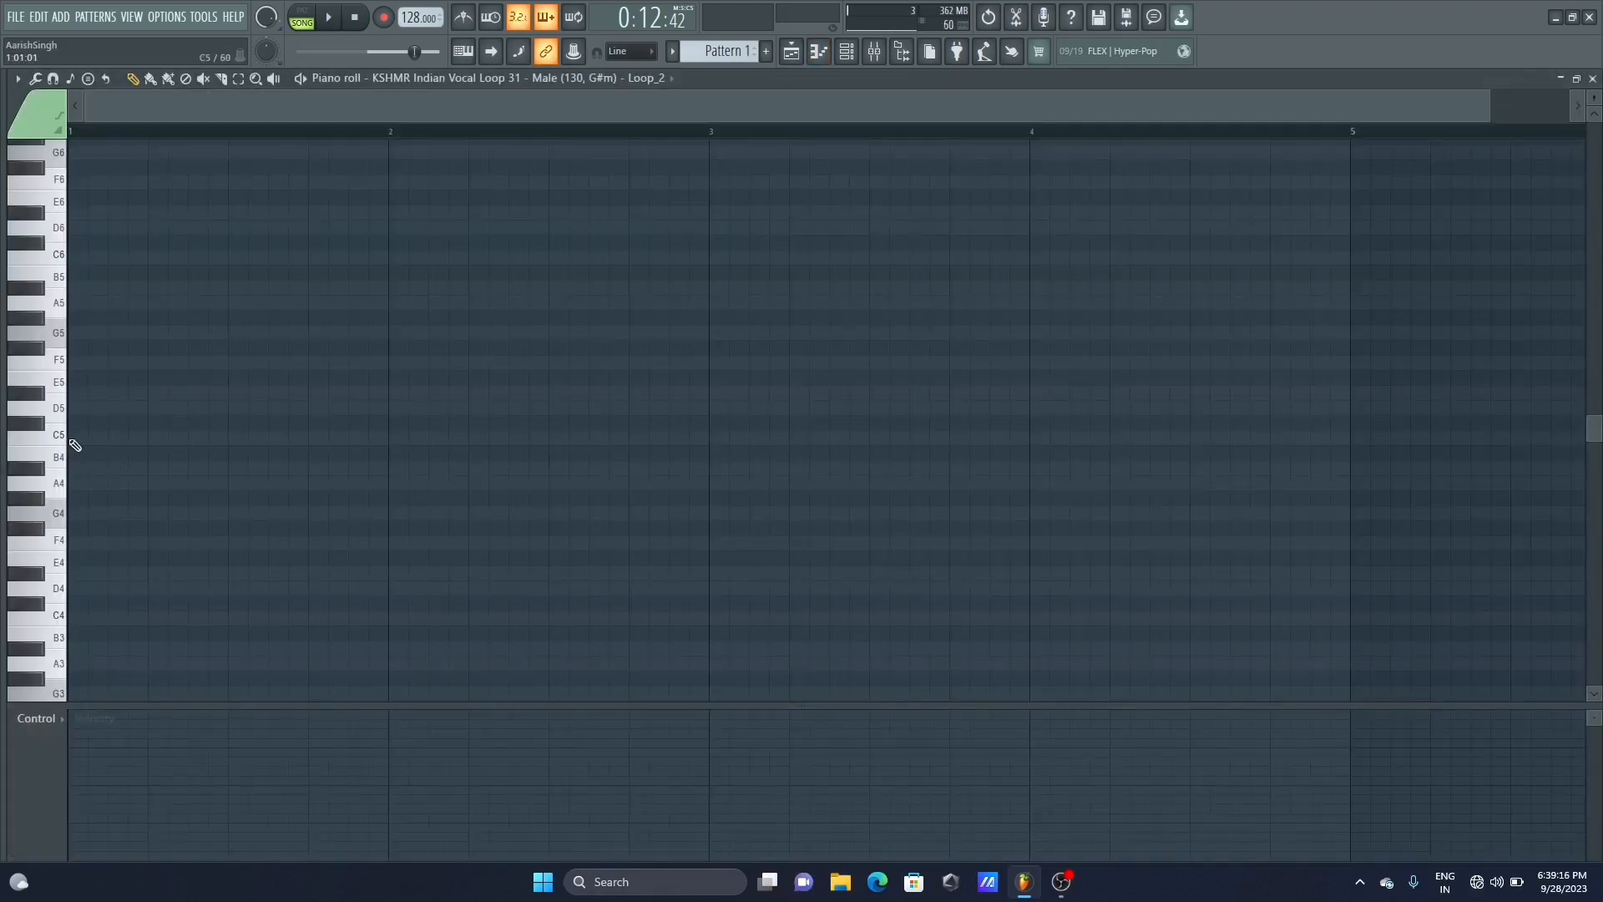
left_click(77, 439)
left_click_drag(108, 438, 1595, 476)
left_click_drag(896, 119, 1423, 119)
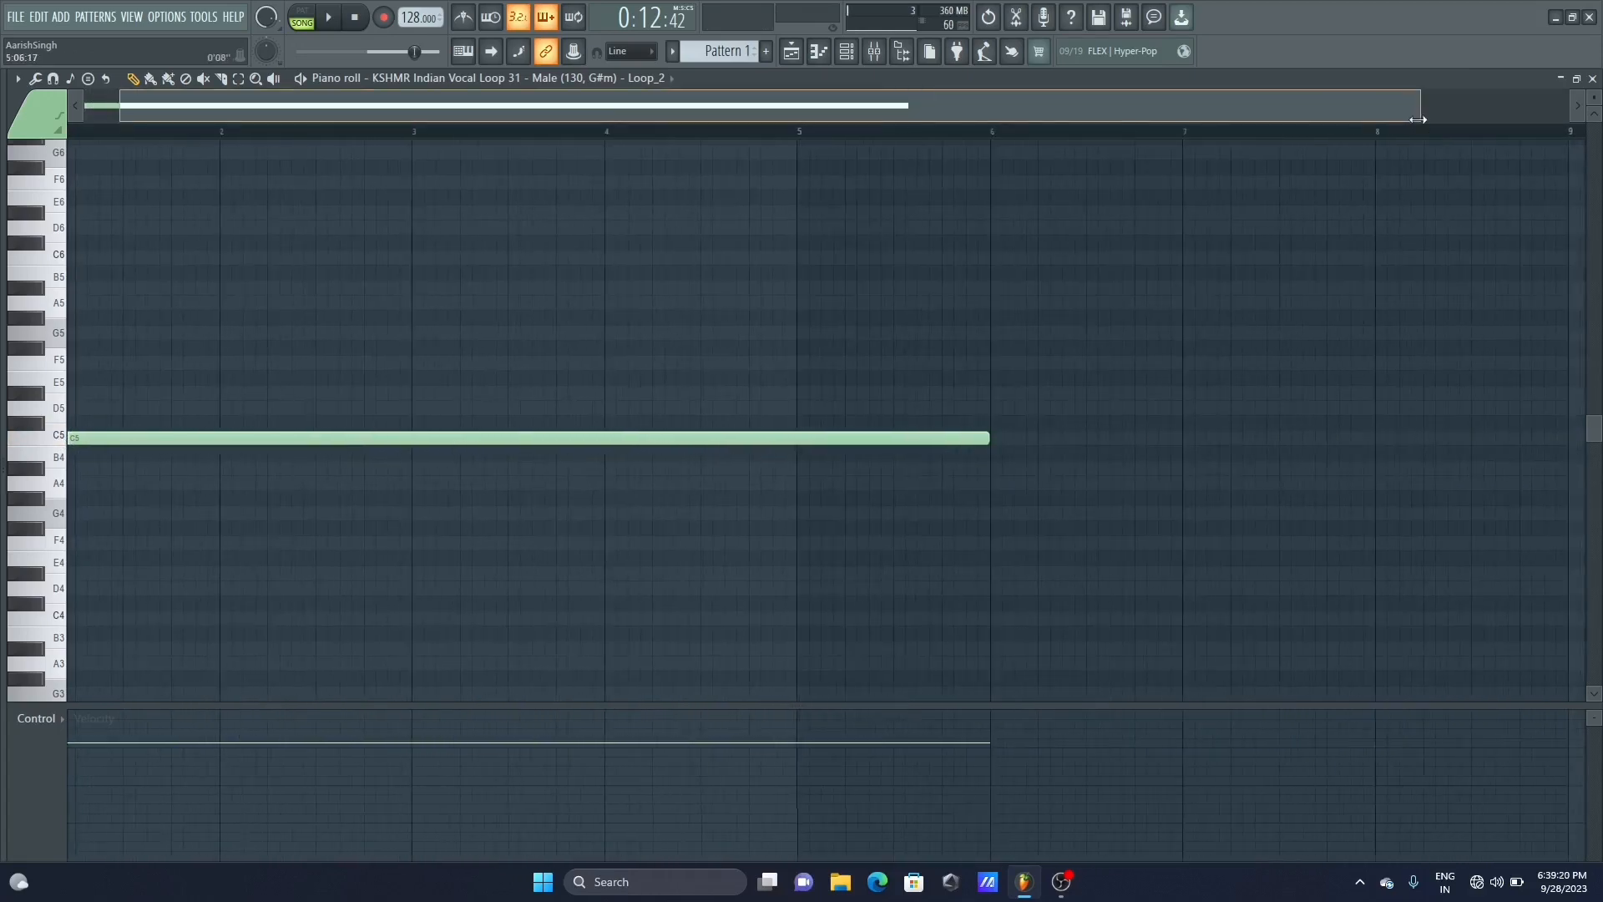
left_click_drag(992, 437, 1565, 443)
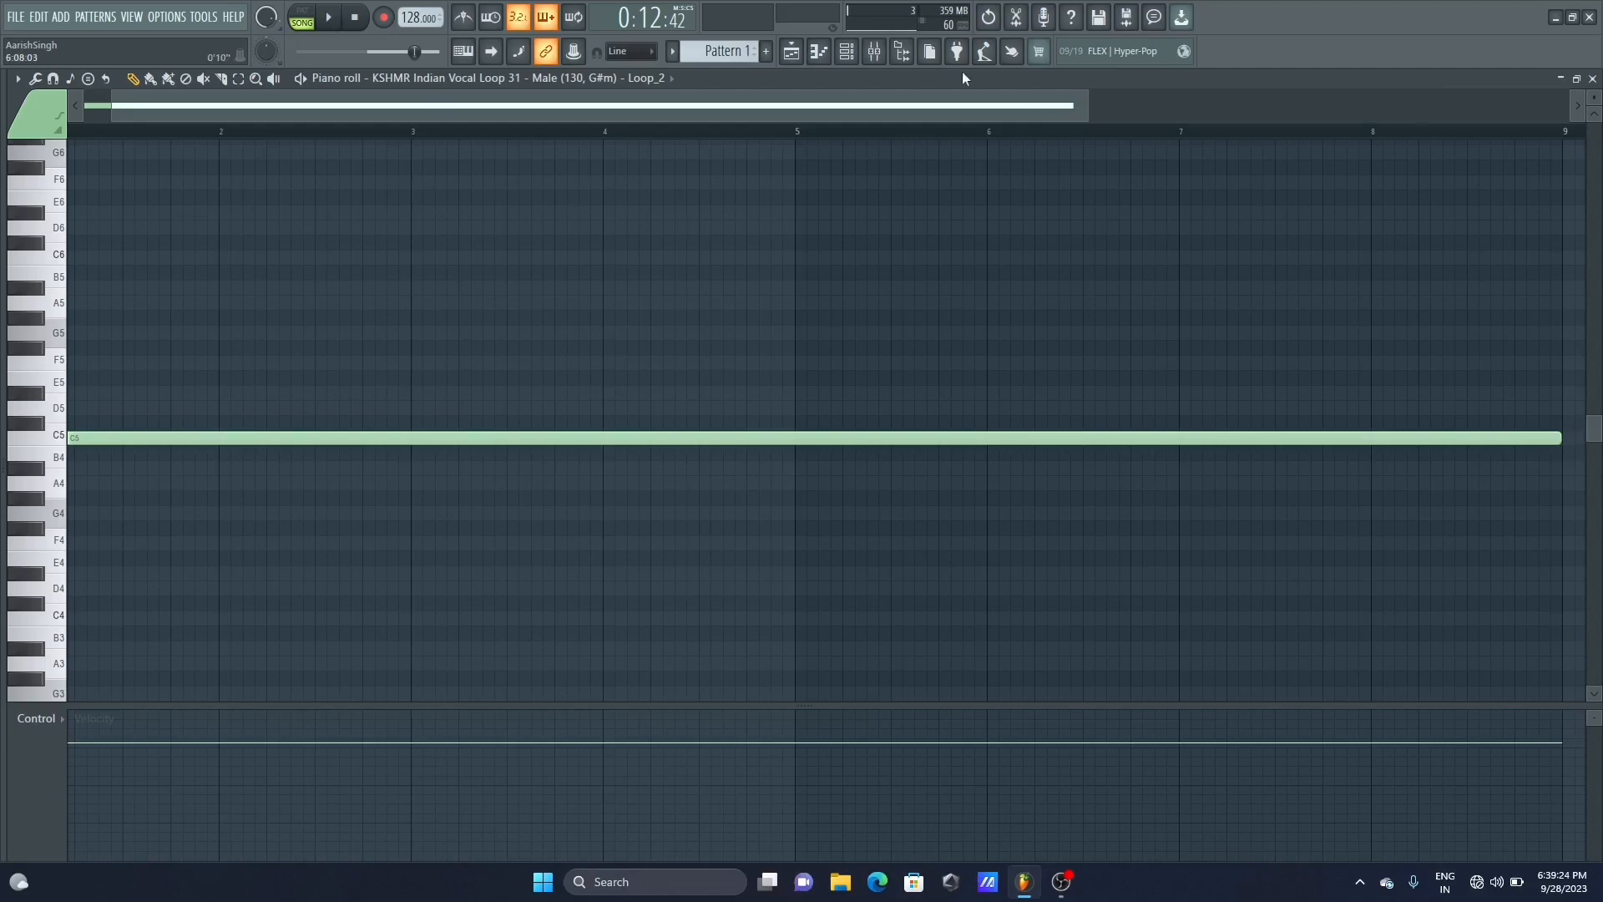
Place Pattern 1 on the empty Track 2 of the playlist, starting at bar 1
left_click(808, 52)
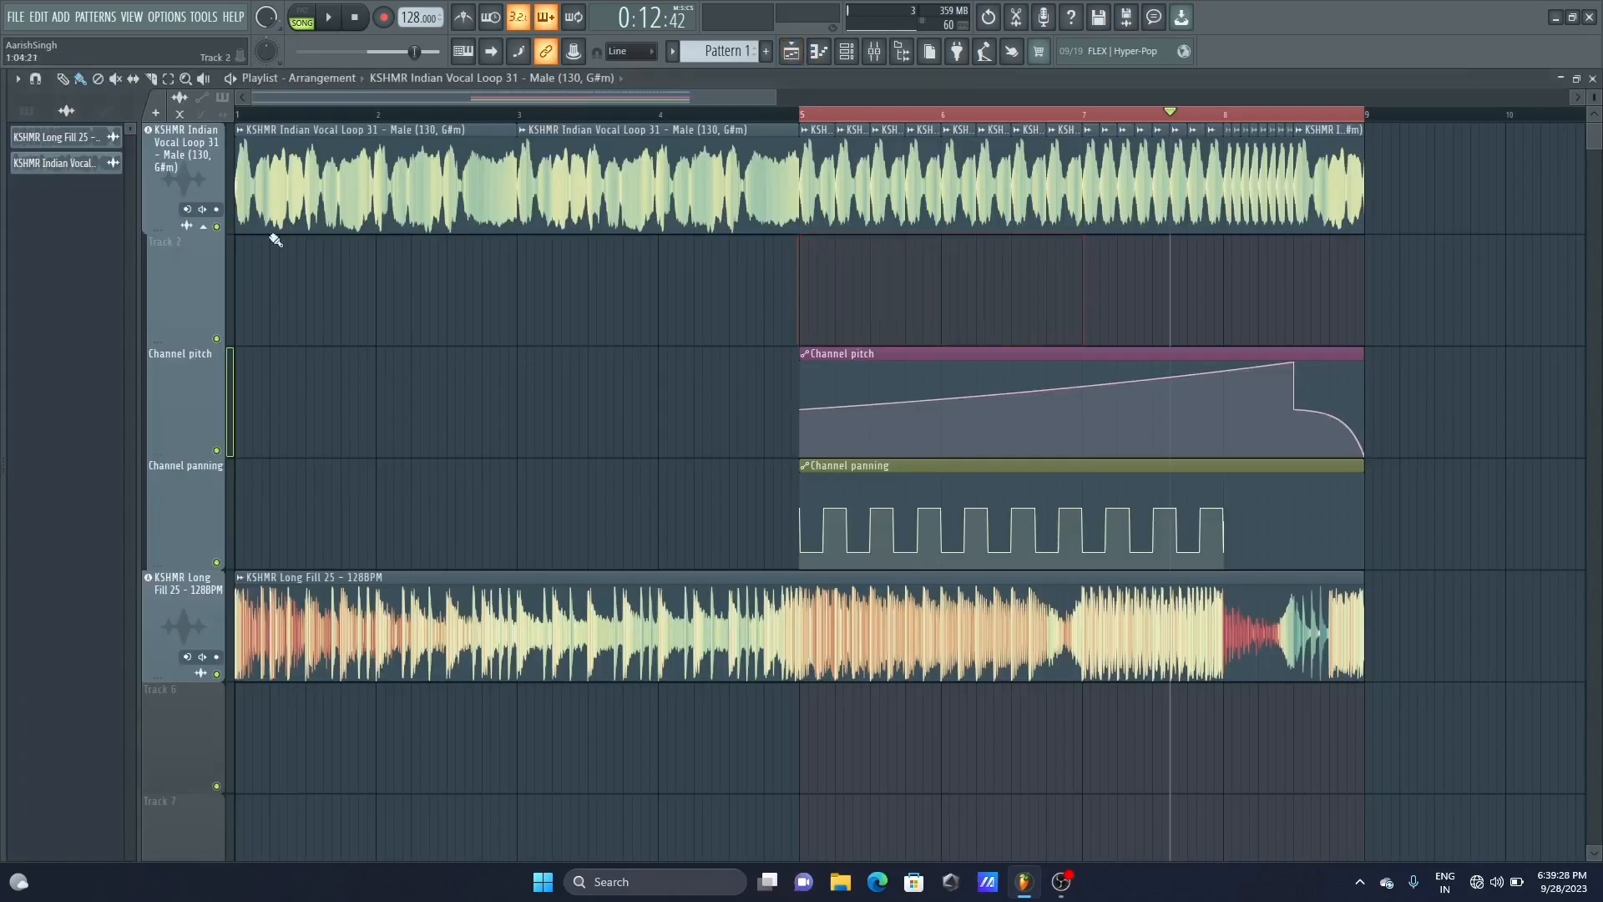
left_click(27, 110)
left_click_drag(61, 142, 243, 255)
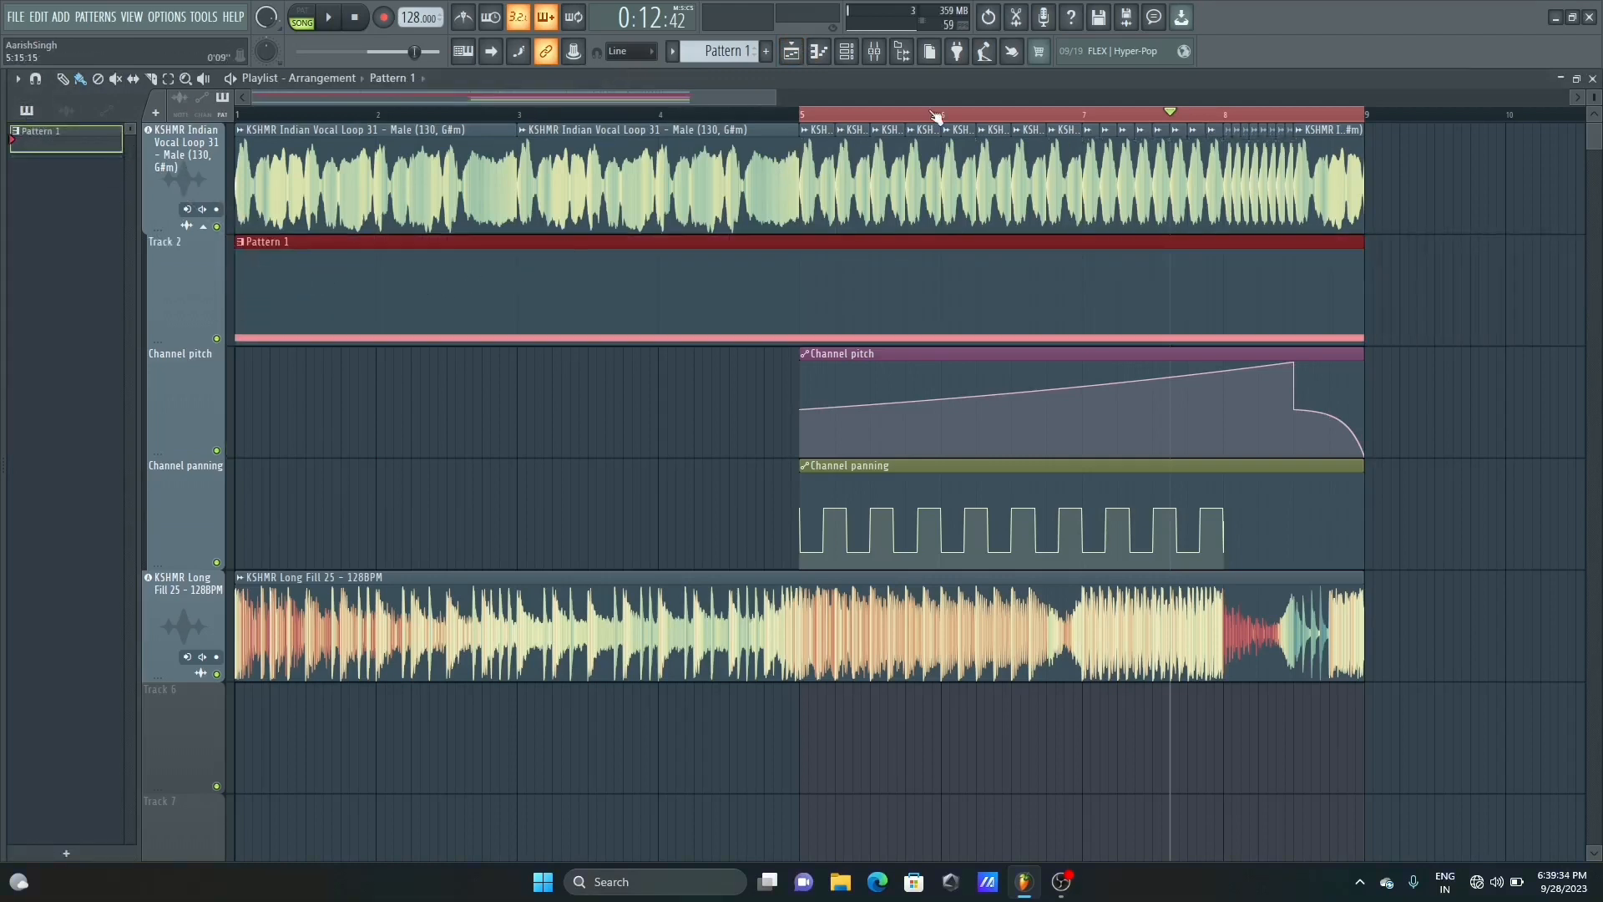
Set the looped vocal channel's pitch range to 12 semitones and add pitch automation that rises in a slight curve from bar 5 to bar 9
left_click(846, 51)
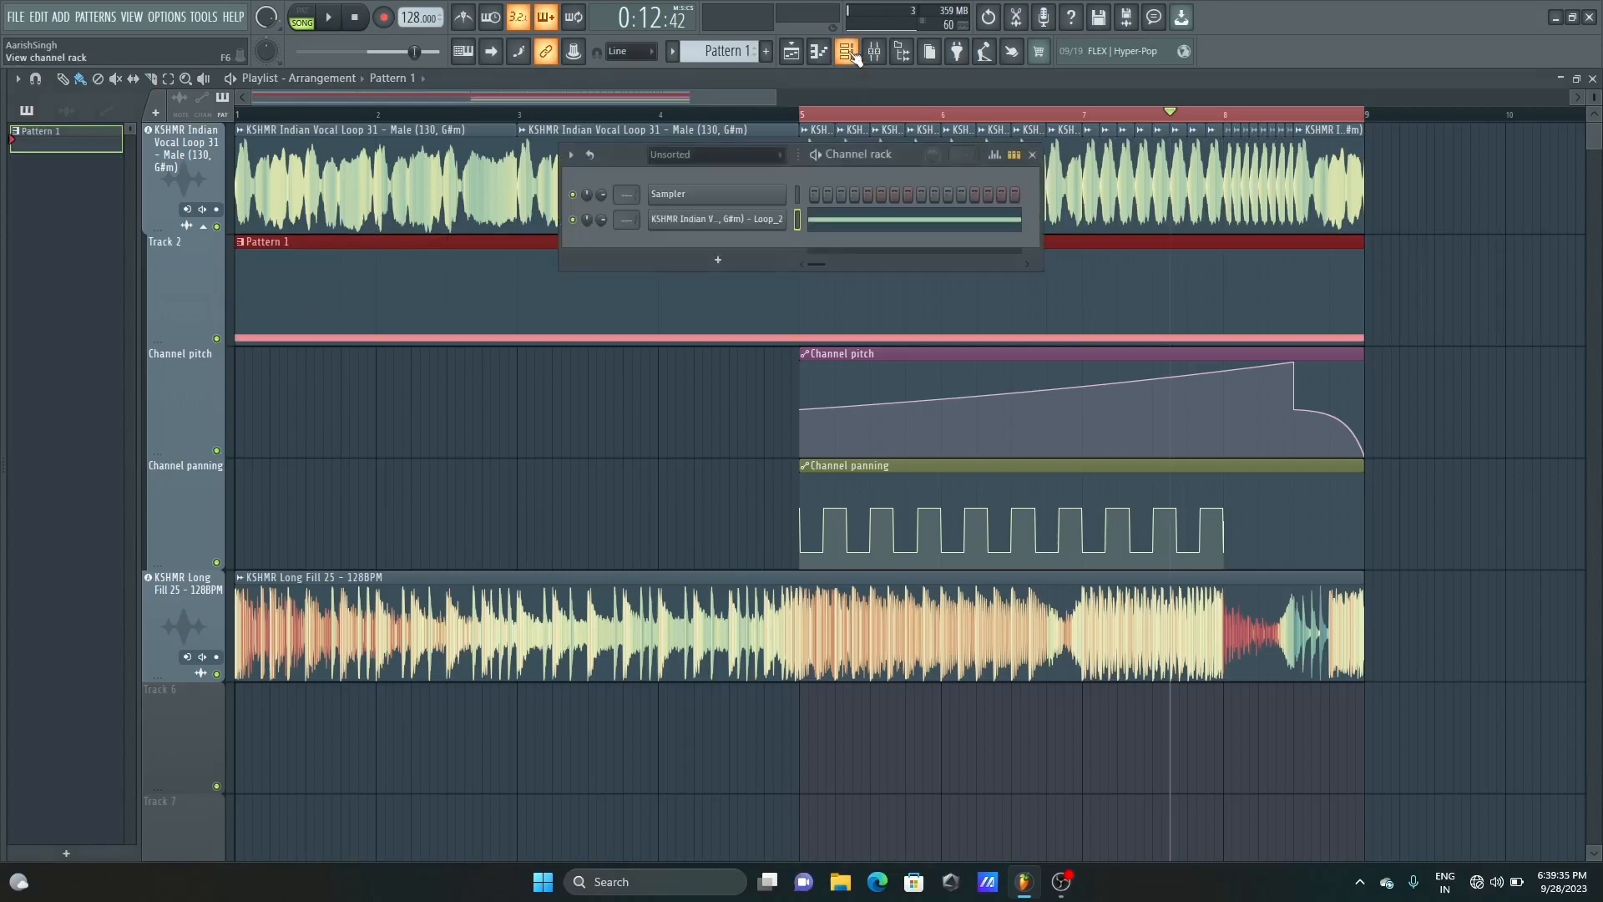
left_click(736, 220)
left_click(658, 93)
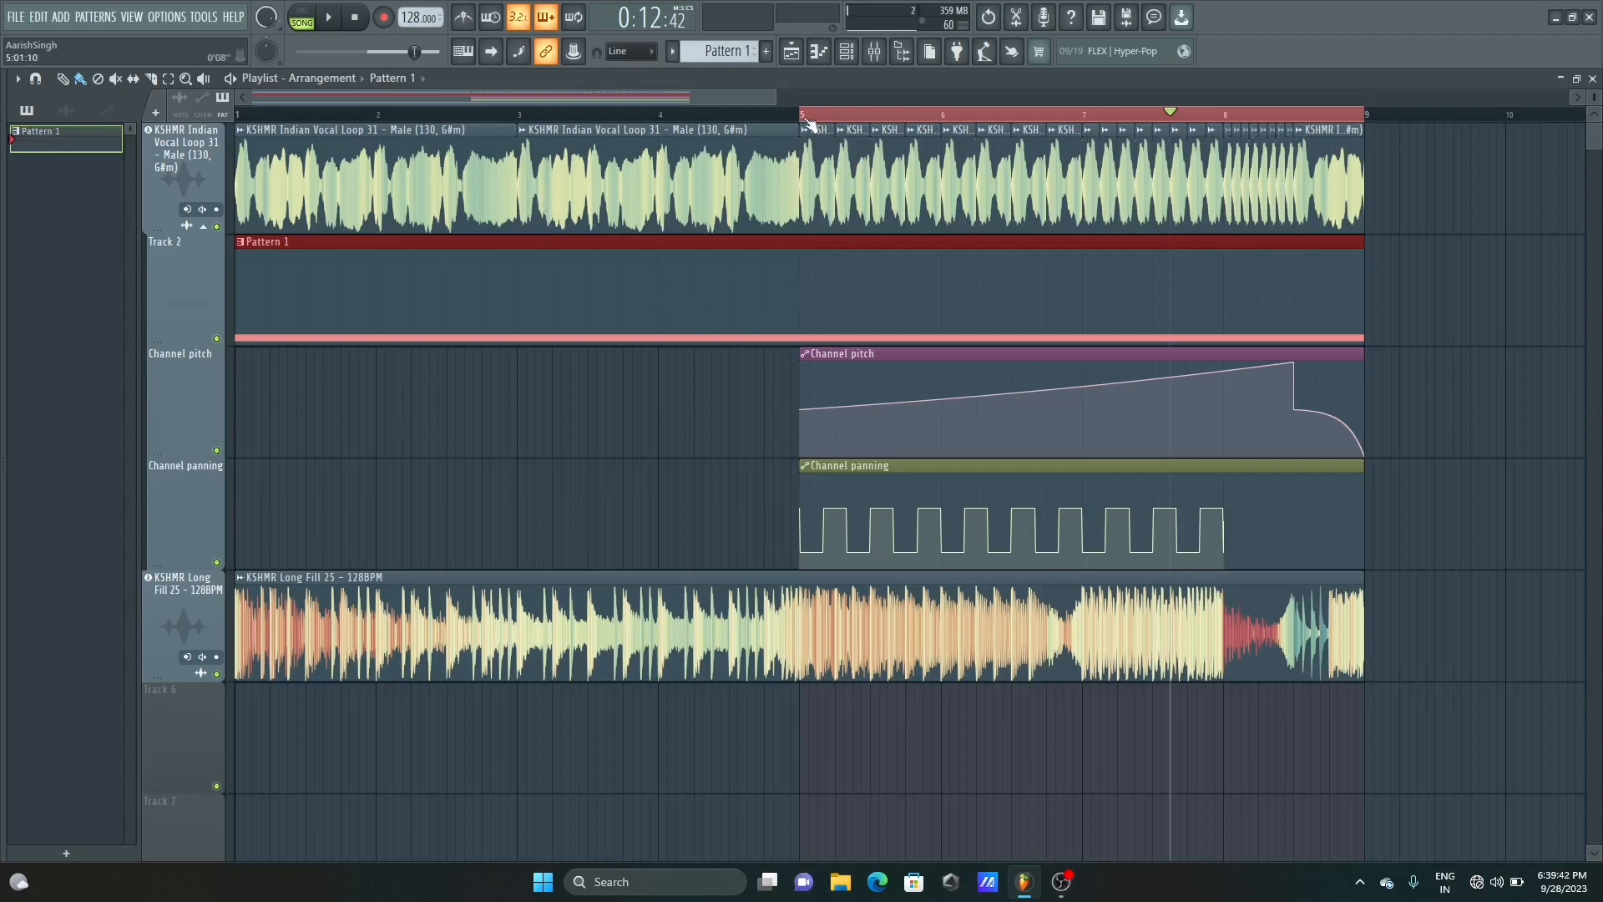
left_click(845, 51)
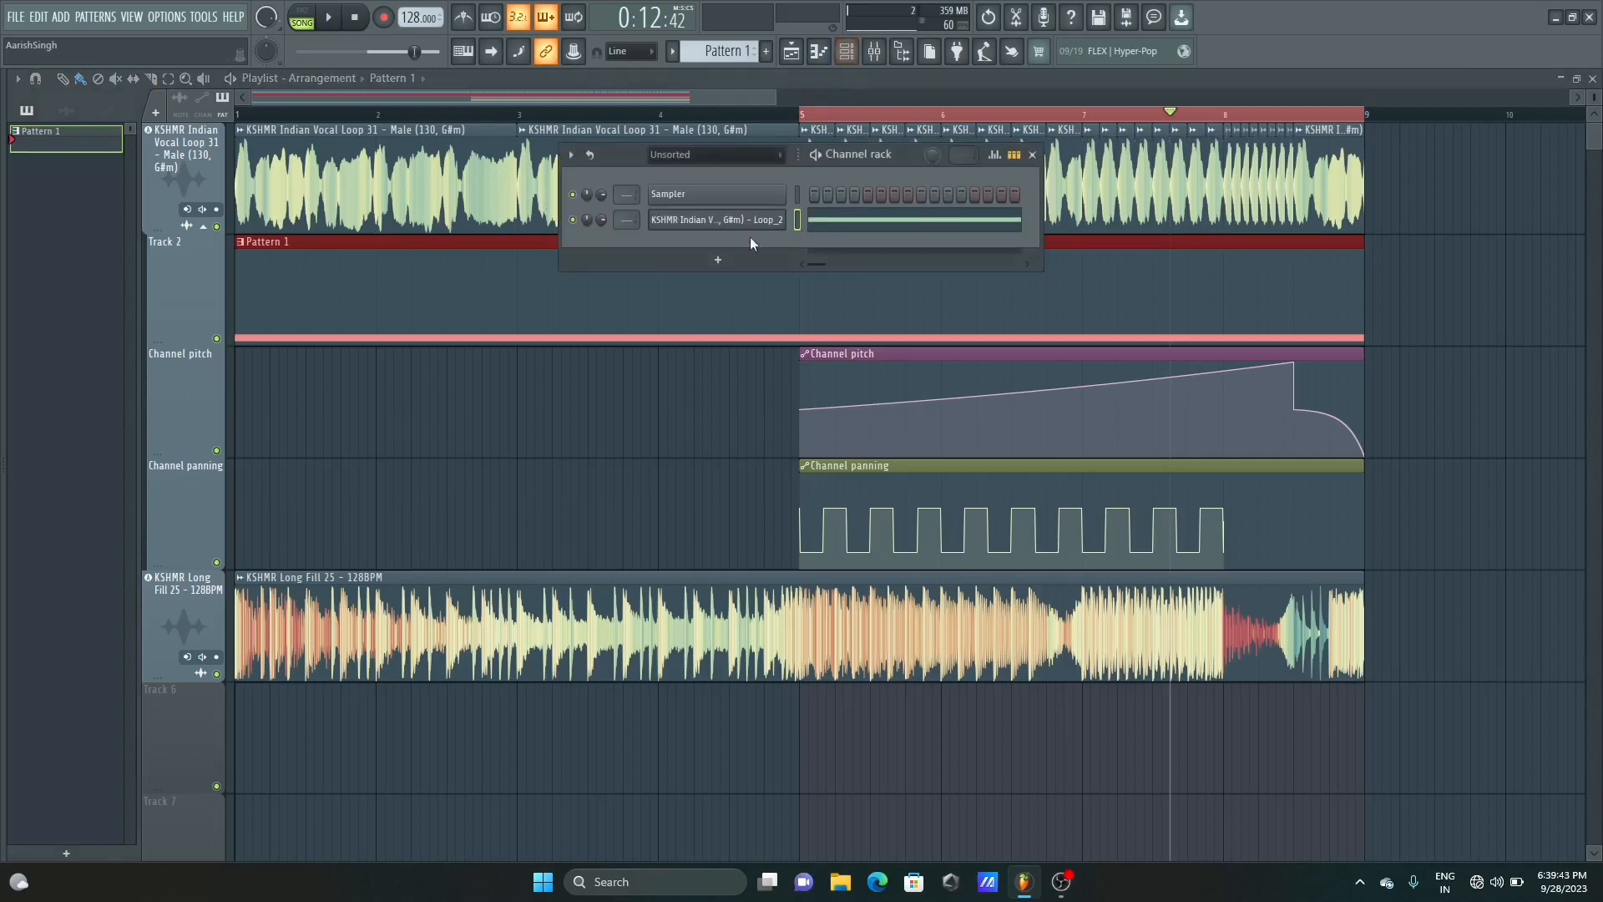
left_click(696, 227)
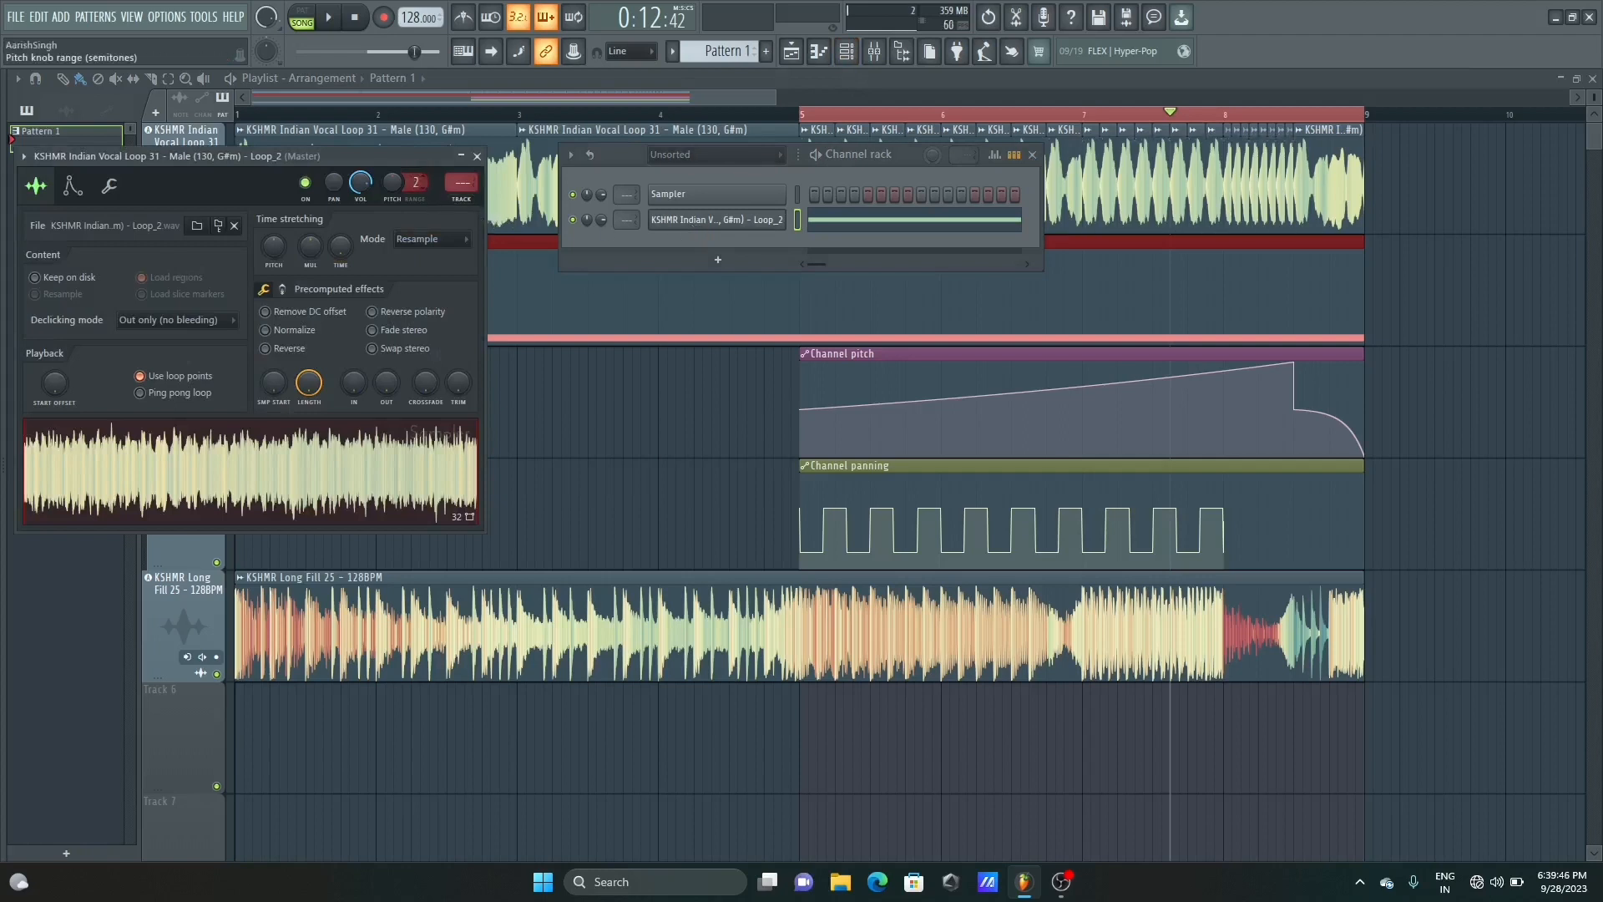
right_click(395, 191)
left_click(454, 309)
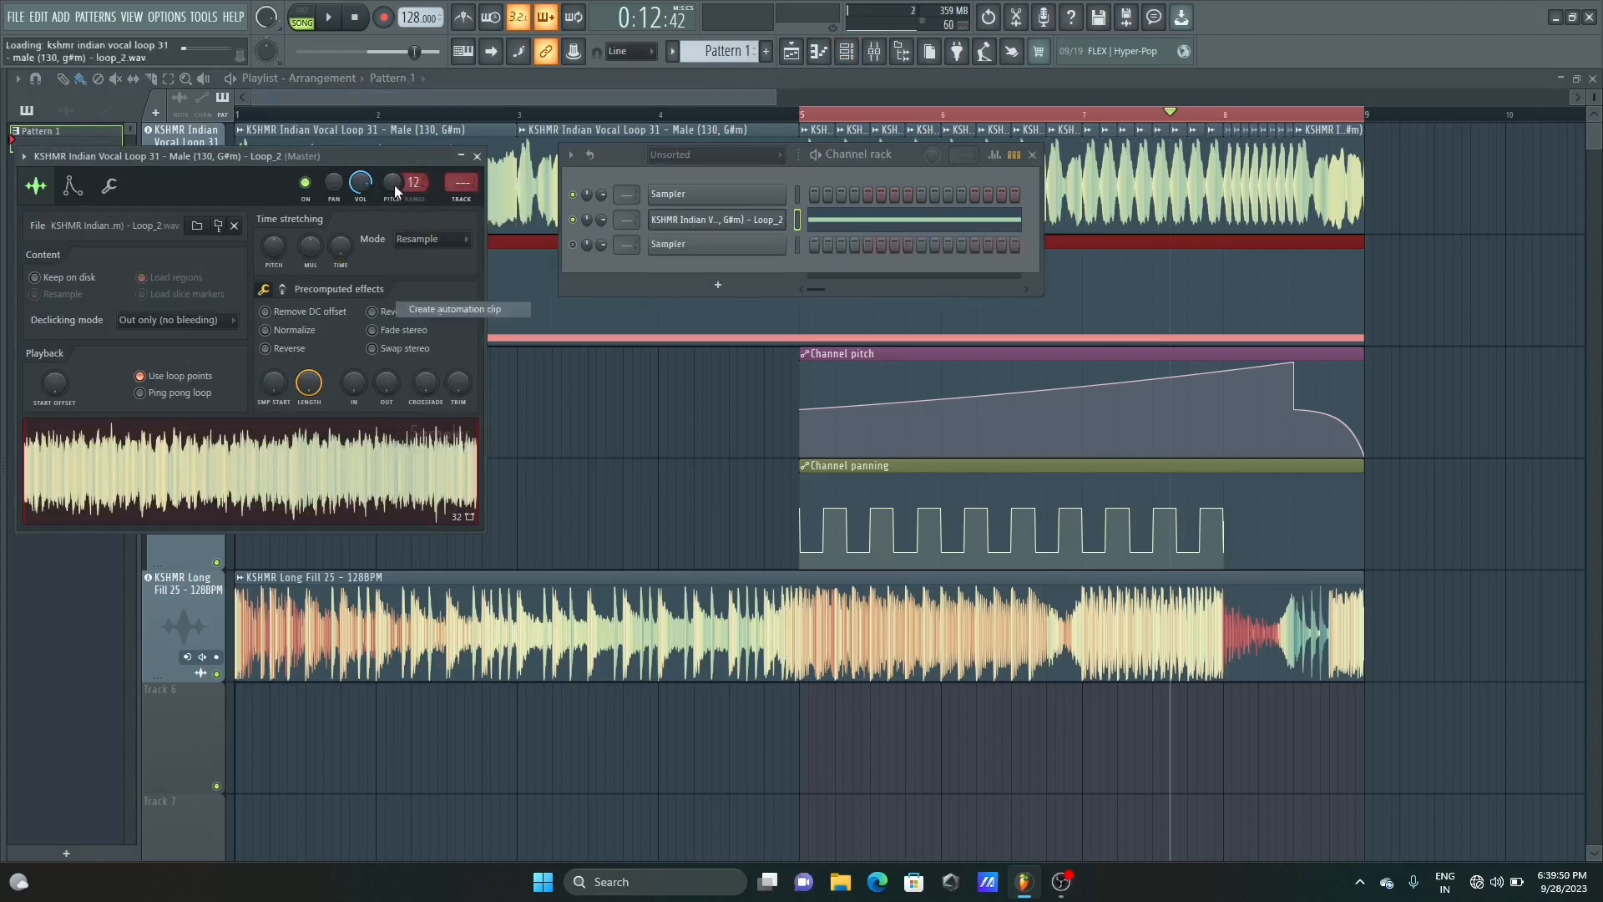
left_click(666, 94)
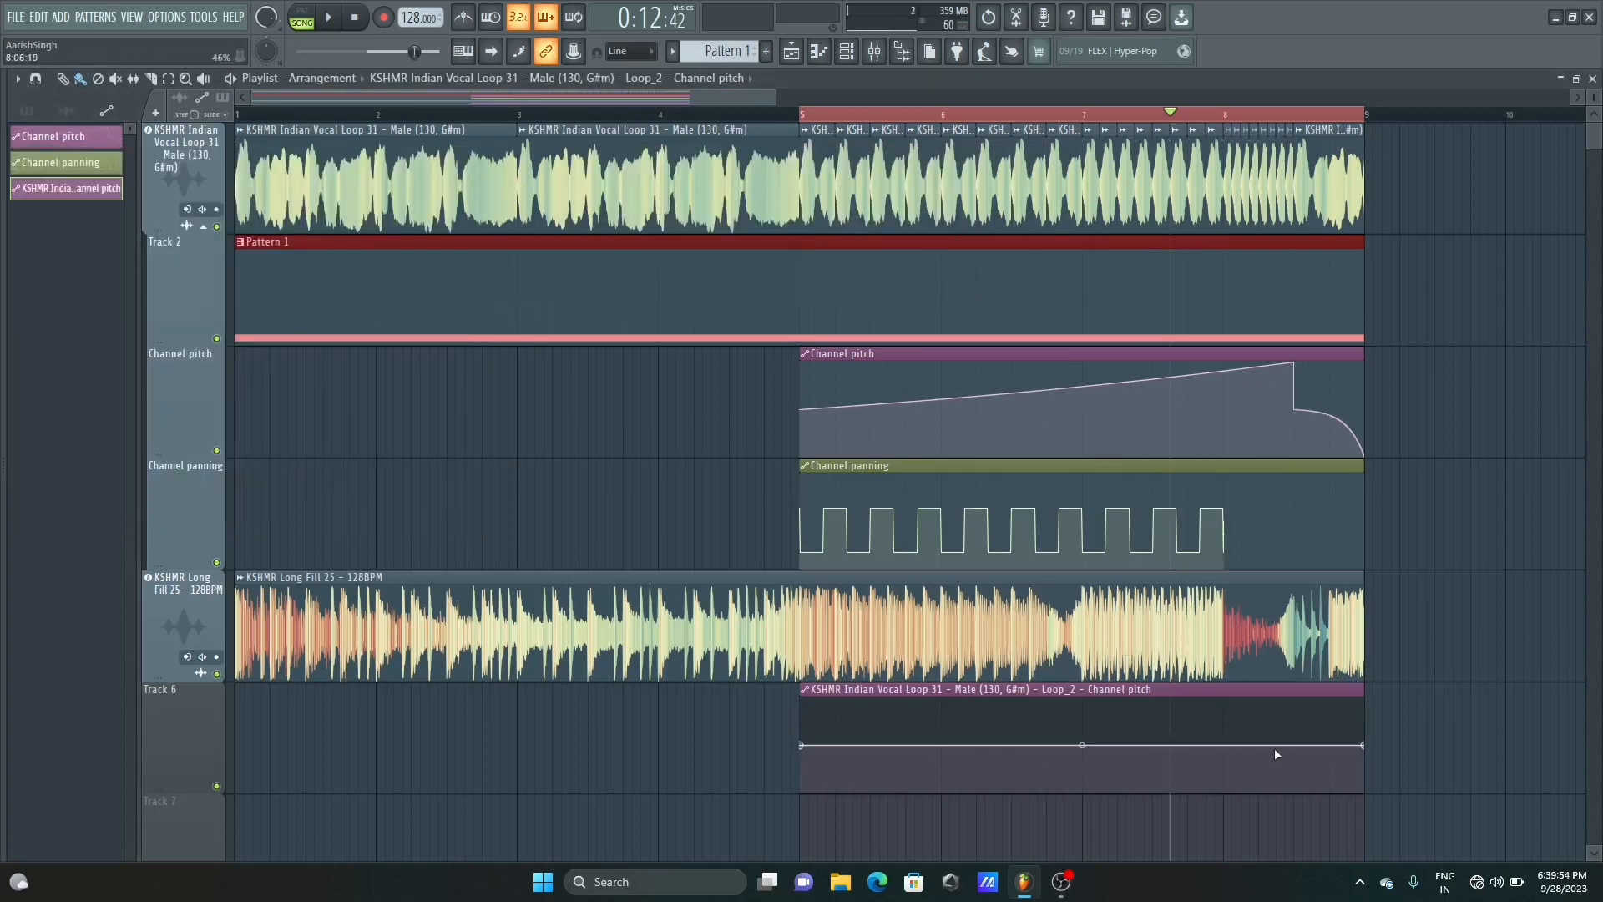
left_click_drag(1365, 747, 1365, 697)
left_click_drag(1082, 722, 1082, 729)
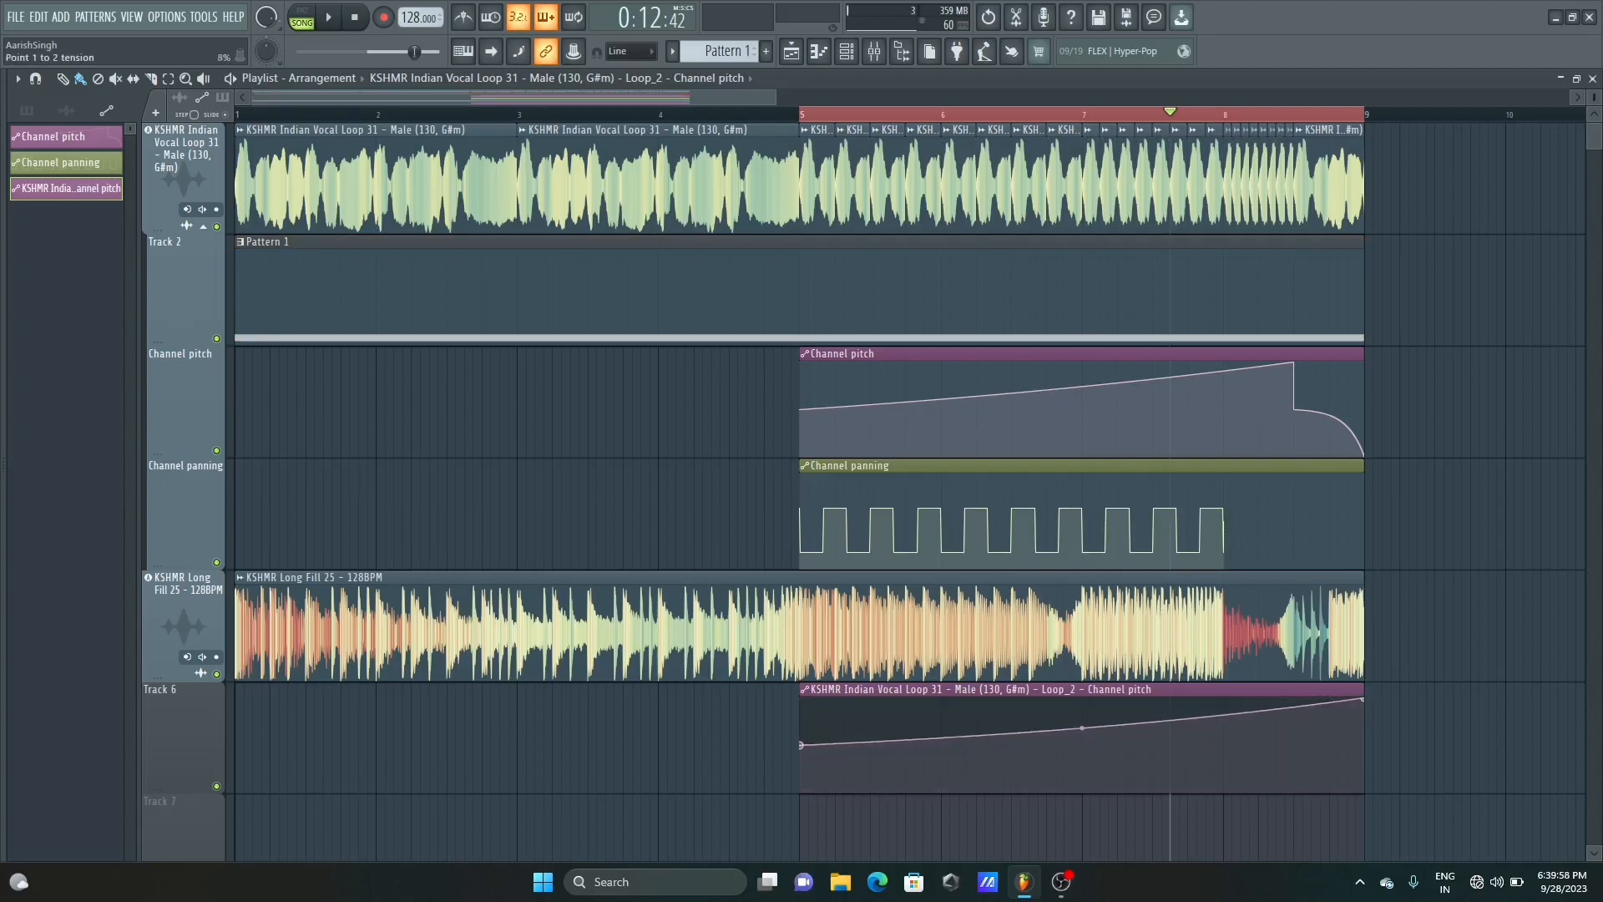
Play the arrangement from bar 1, audition Track 2 in solo, and restore all tracks
left_click_drag(667, 115, 244, 107)
key("space")
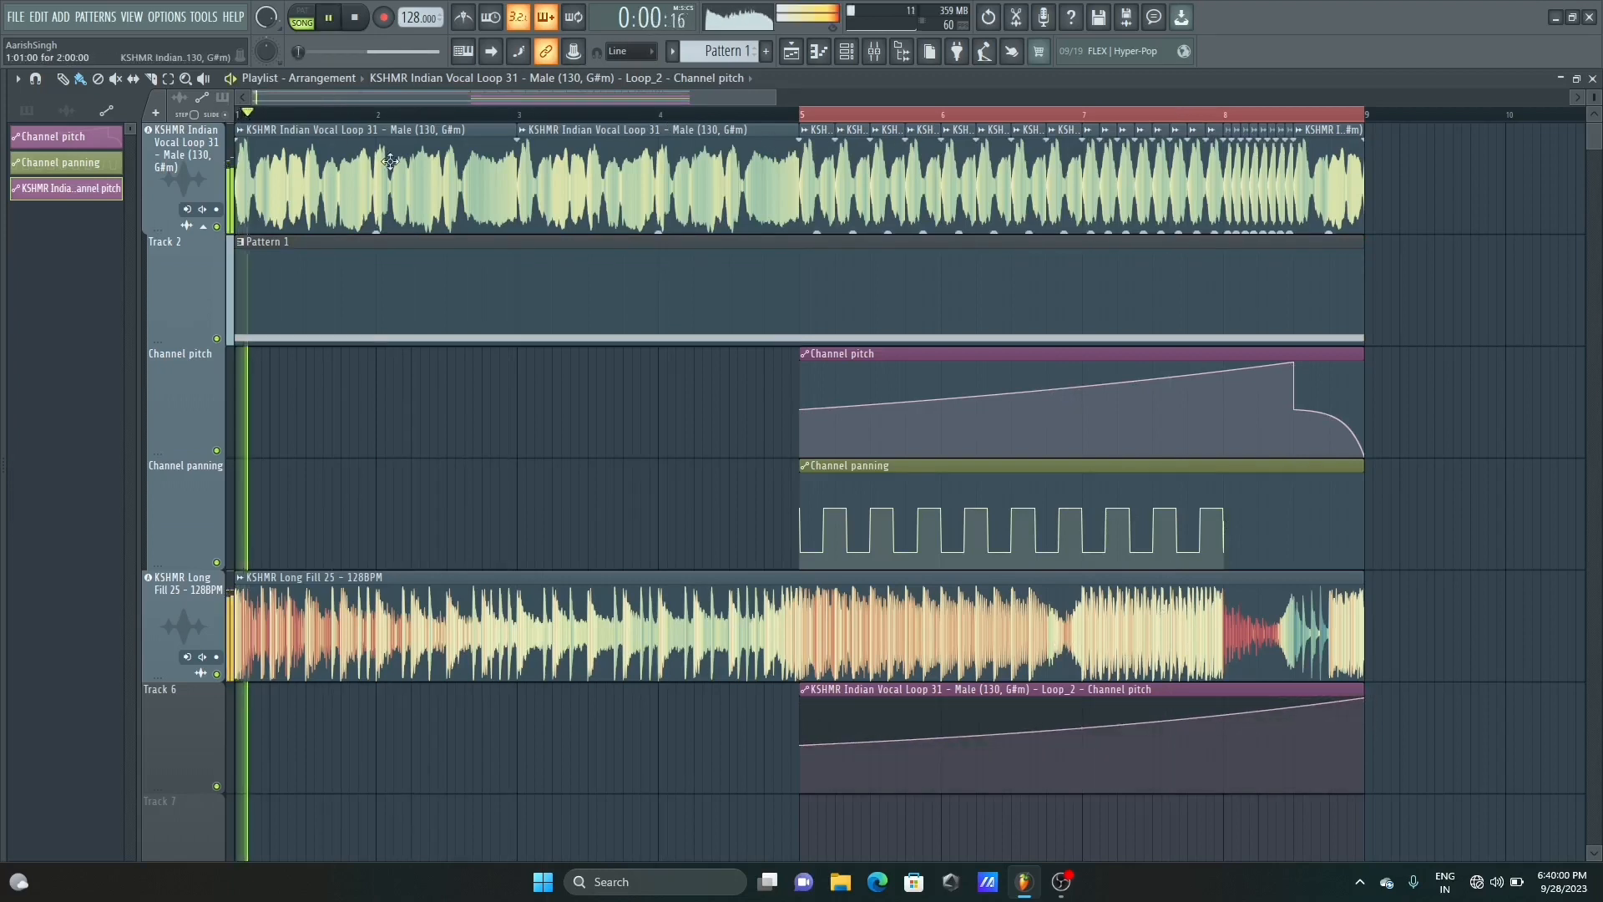
key("space")
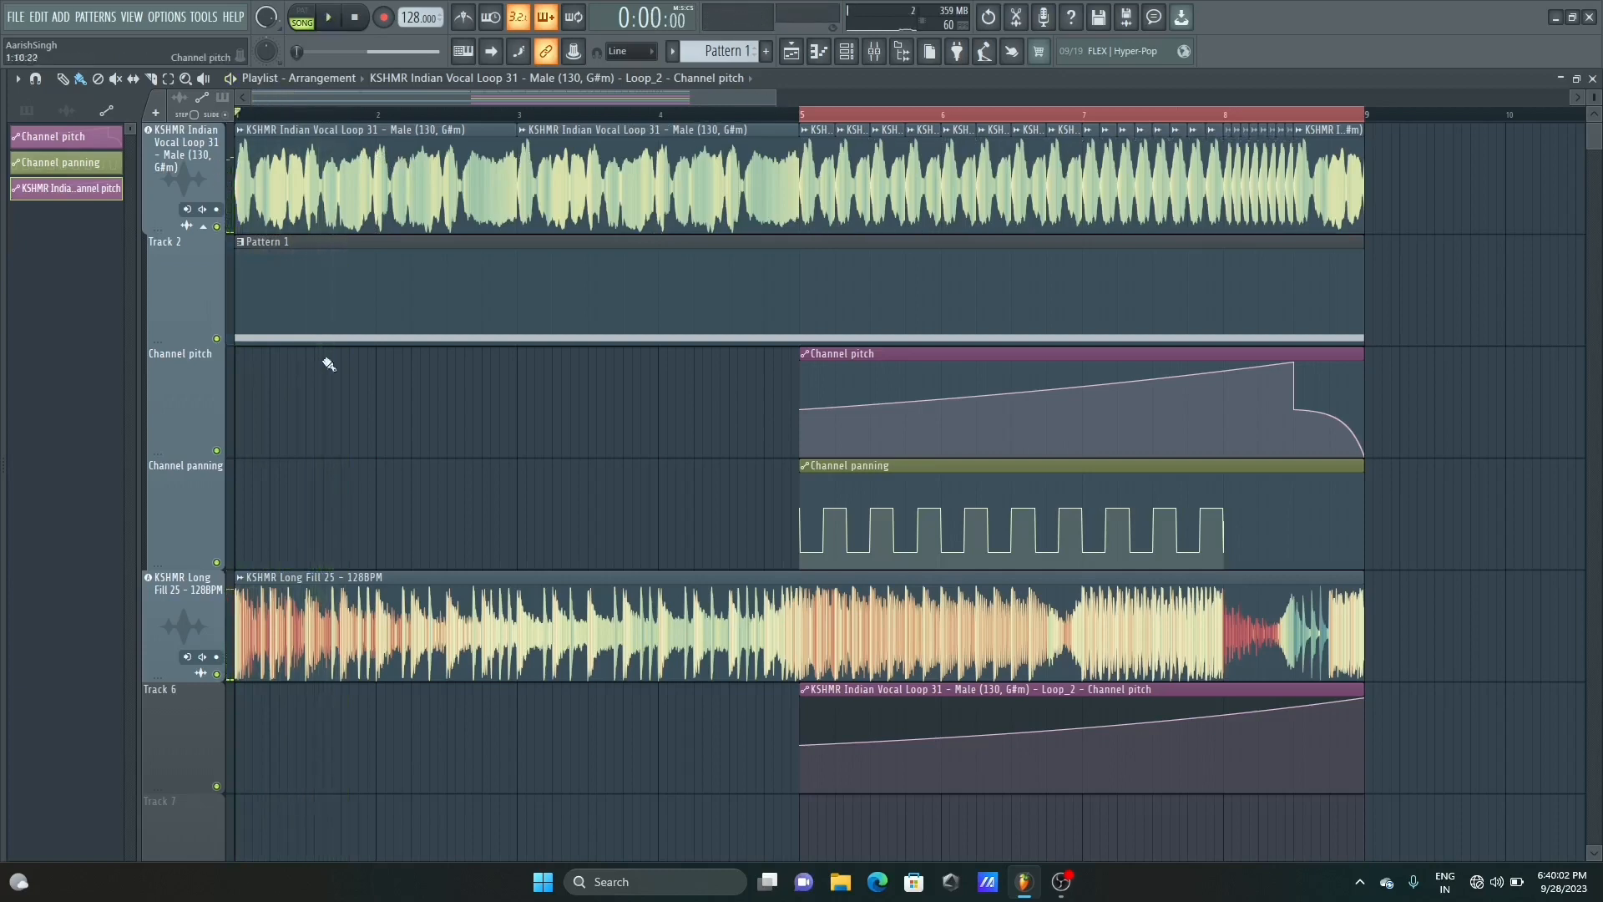
right_click(216, 339)
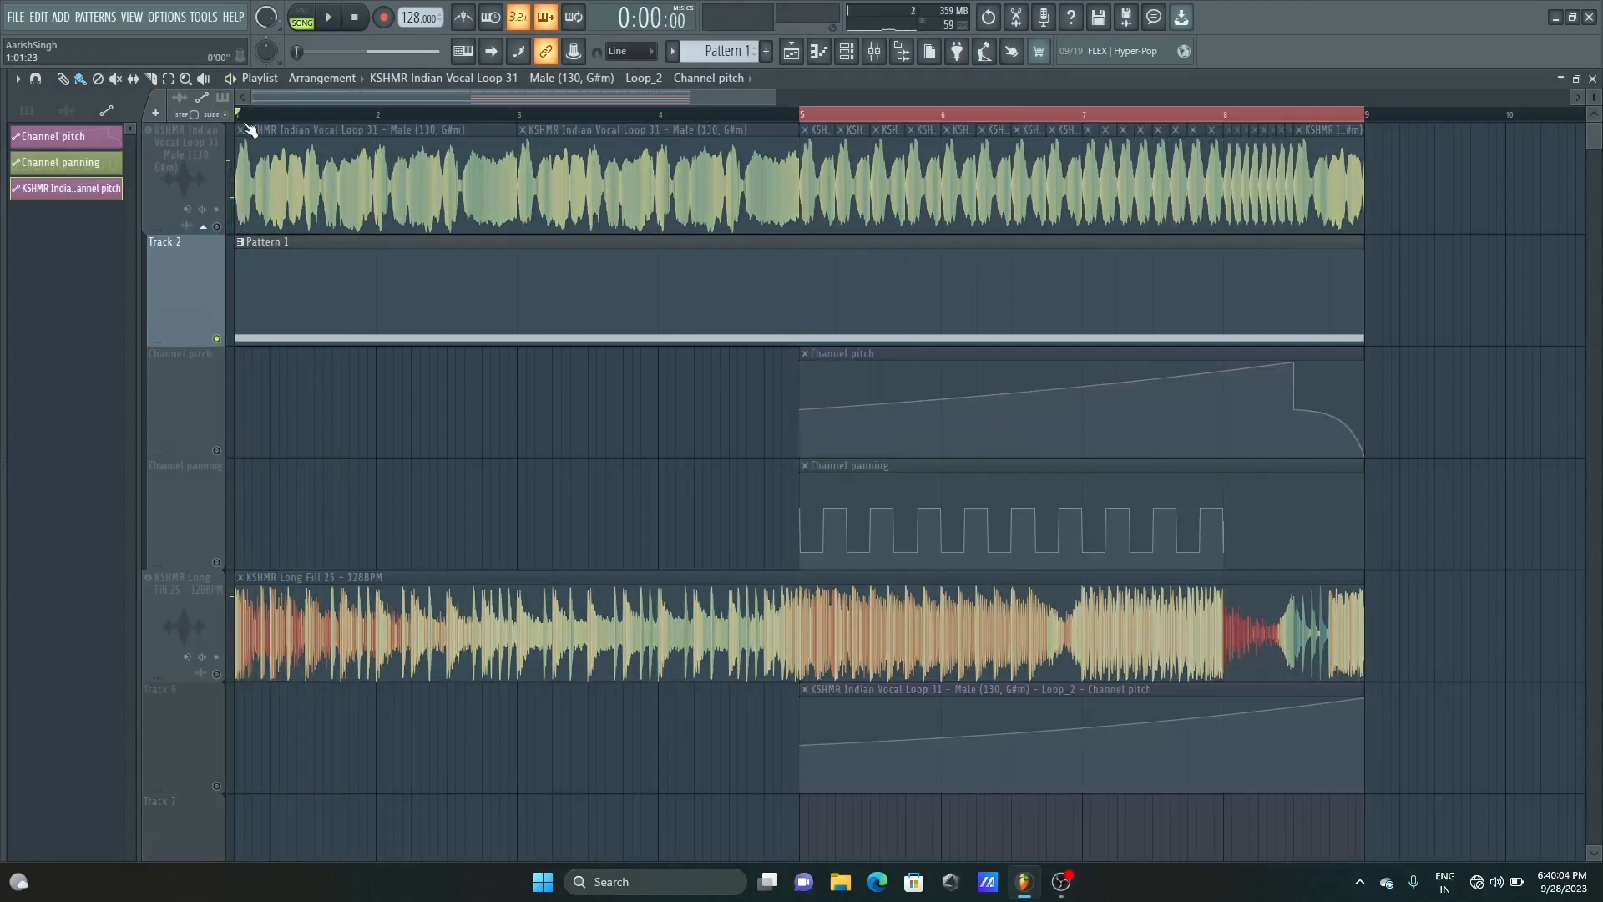
key("space")
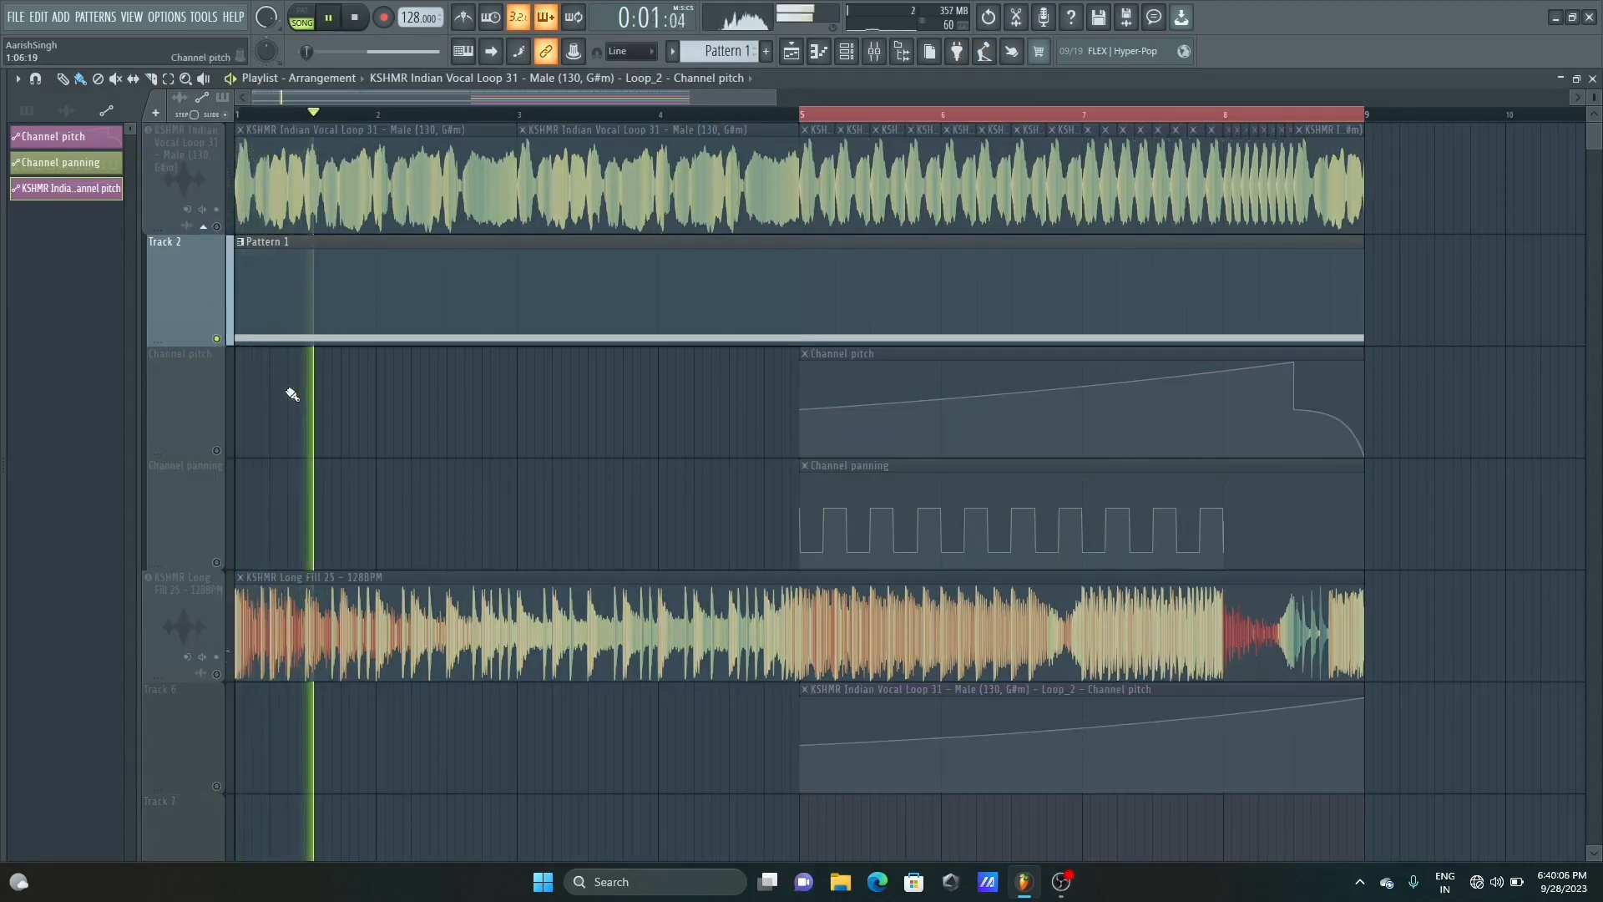
key("space")
right_click(216, 338)
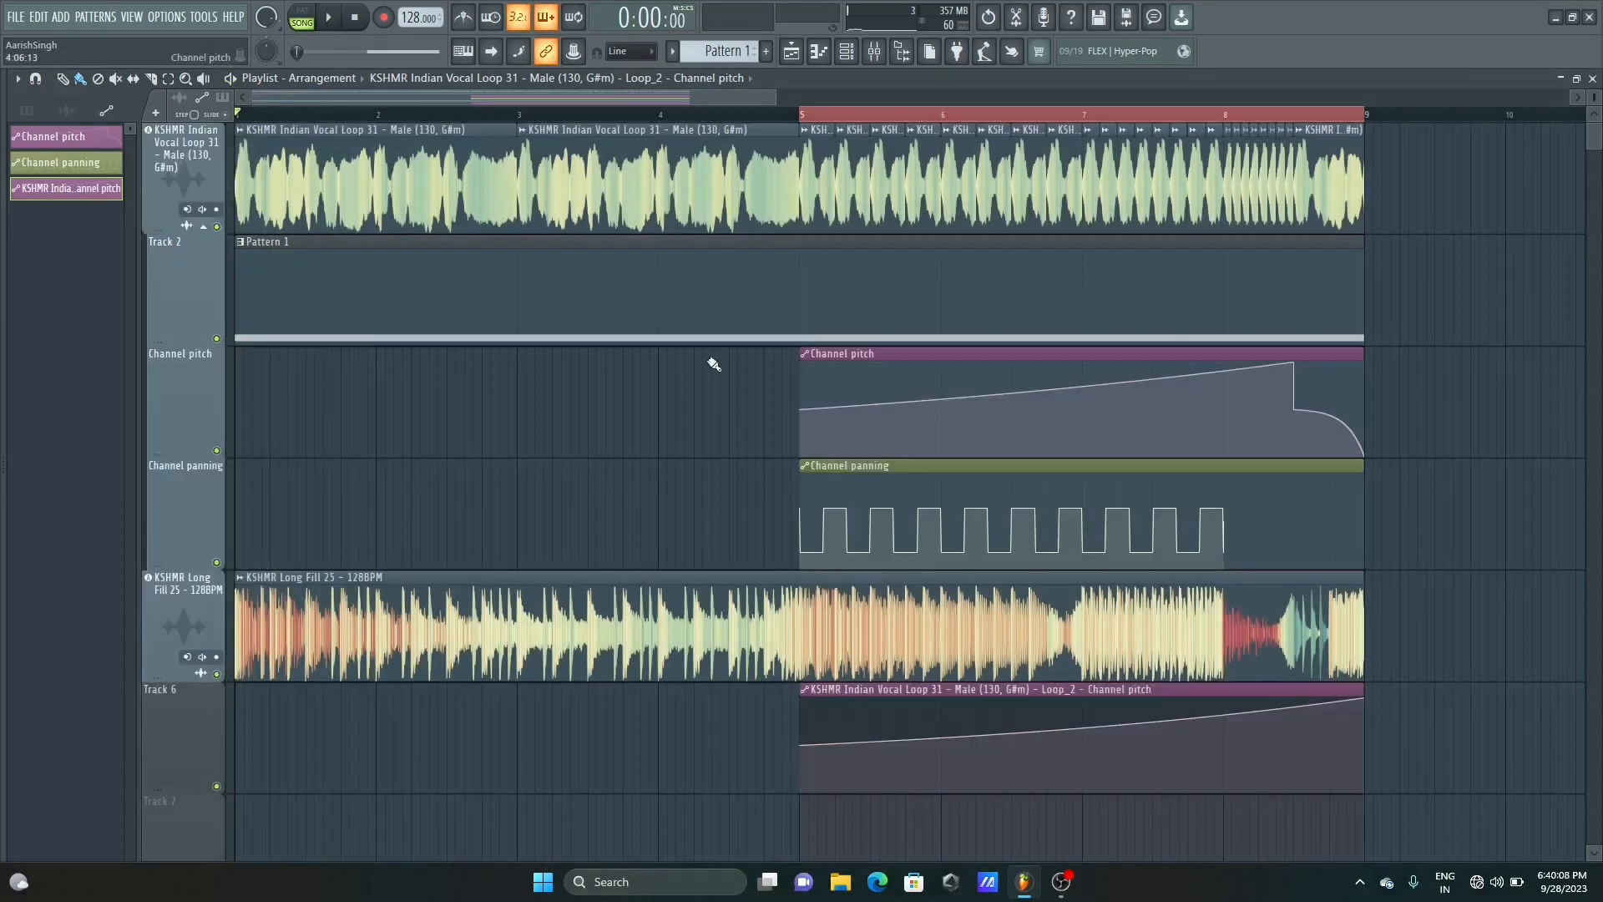
Mute the main vocal track, play from just before bar 5 and deepen the curve of the layer's pitch automation
key("space")
key("space")
left_click(791, 112)
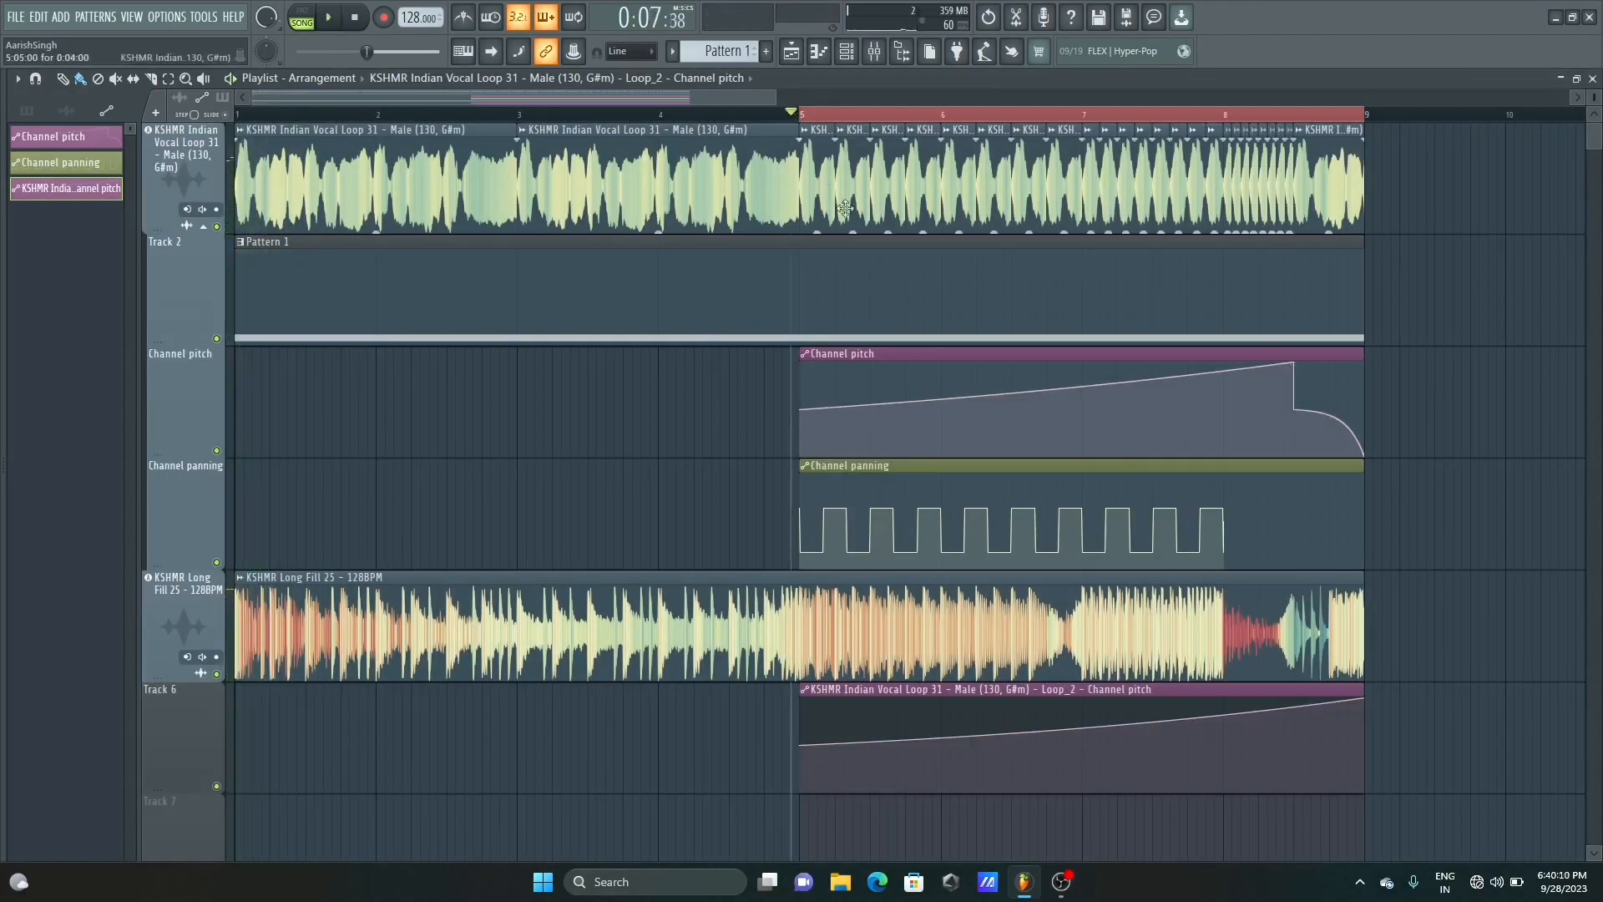
key("ctrl+s")
left_click(217, 226)
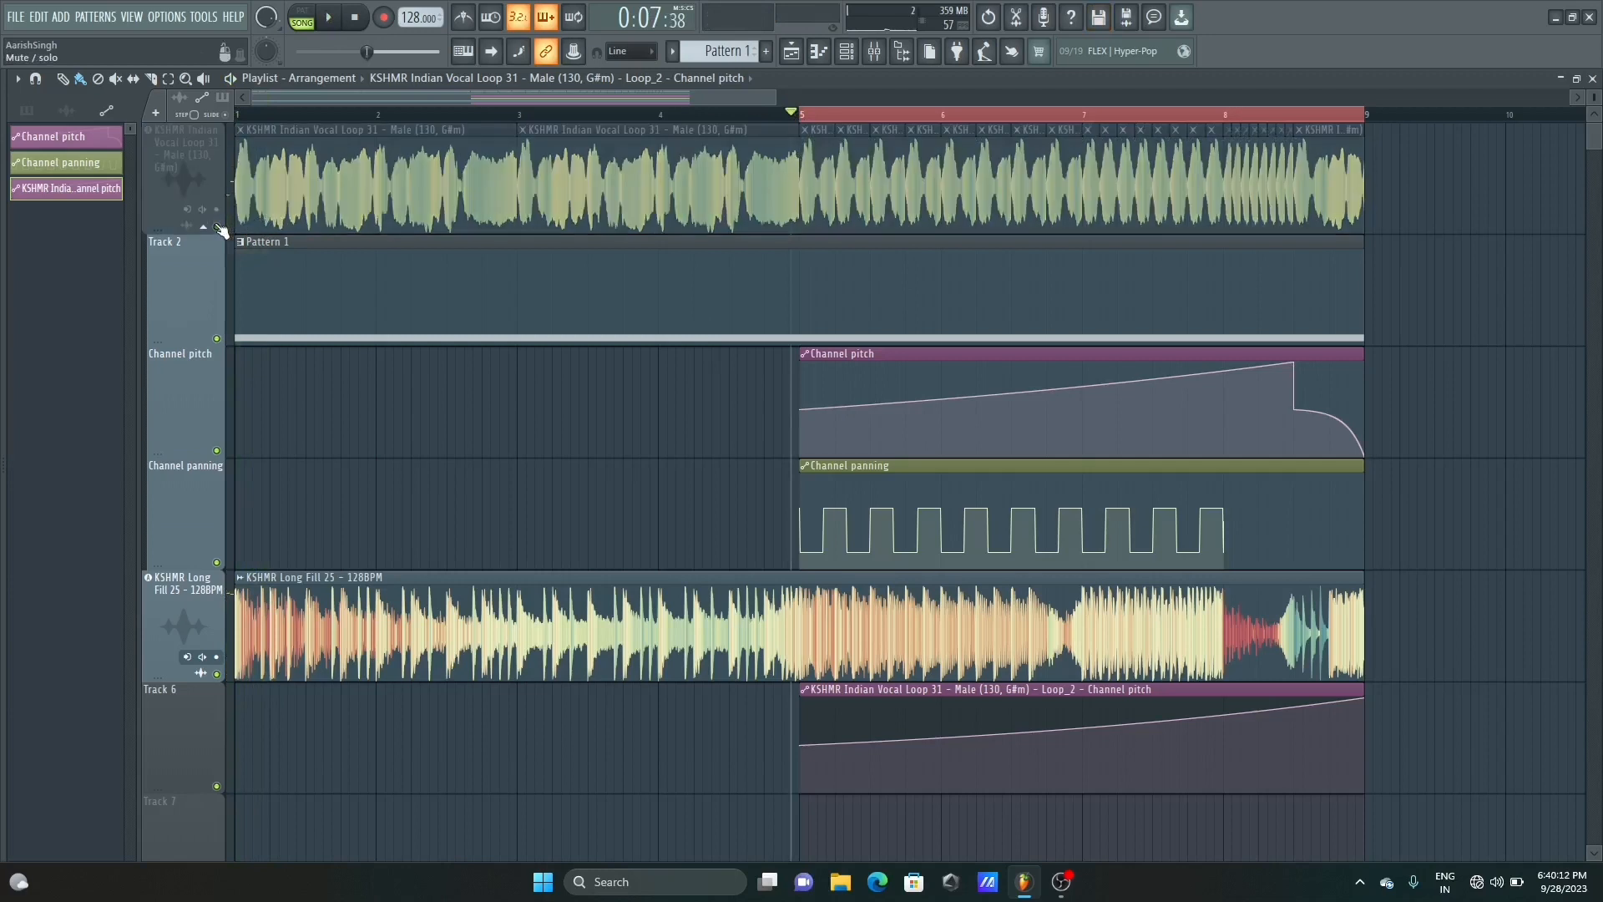
key("space")
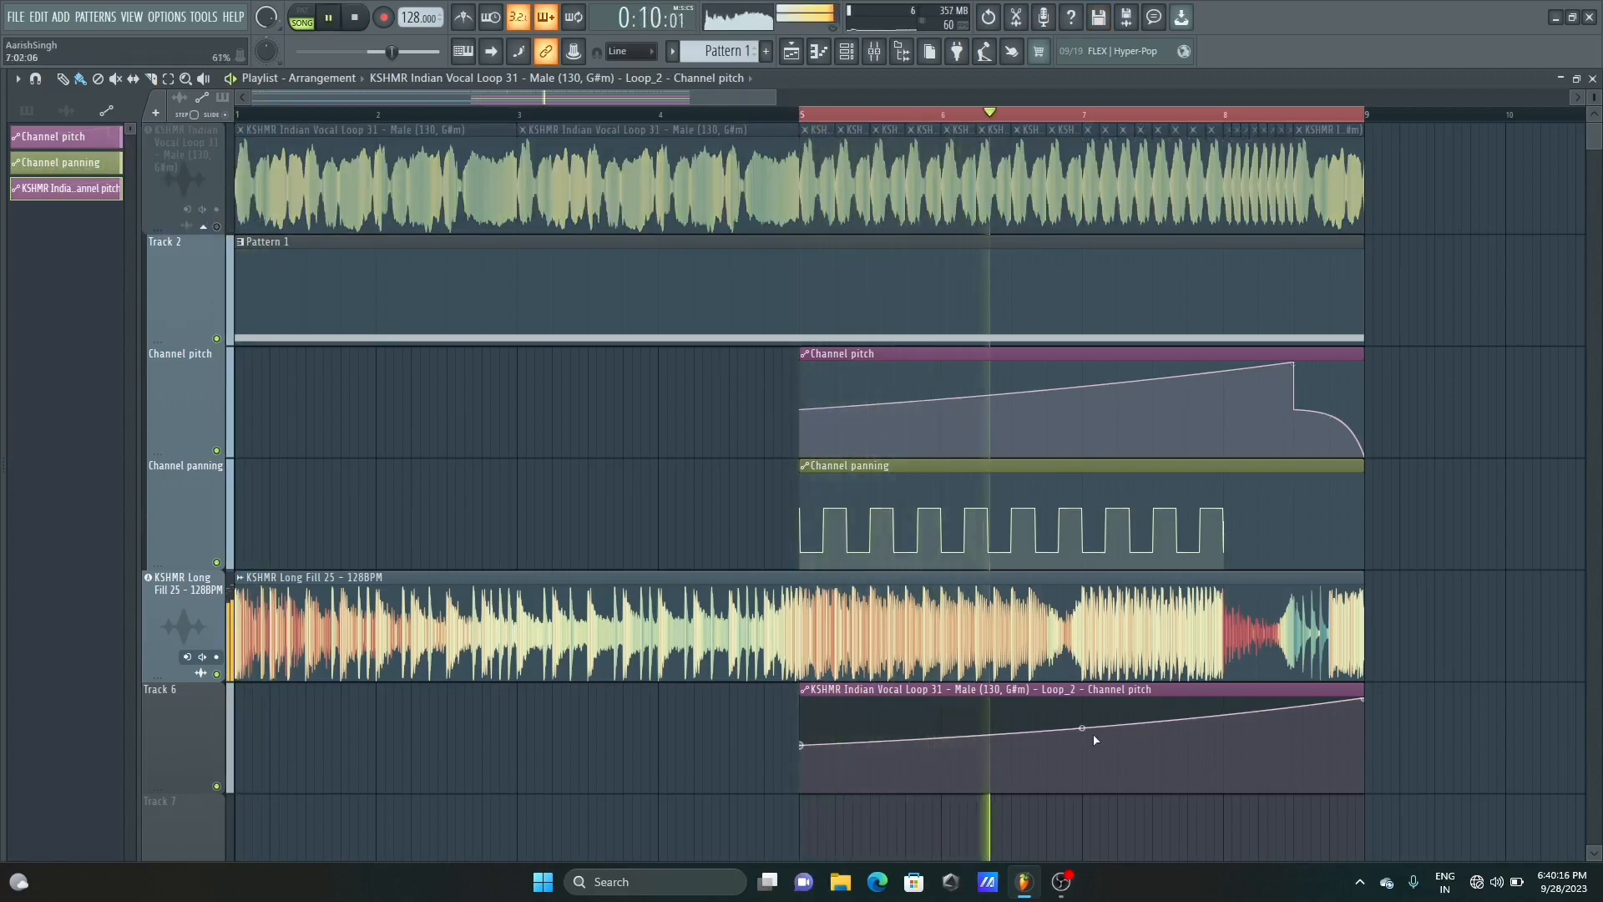
left_click_drag(1082, 728, 1085, 733)
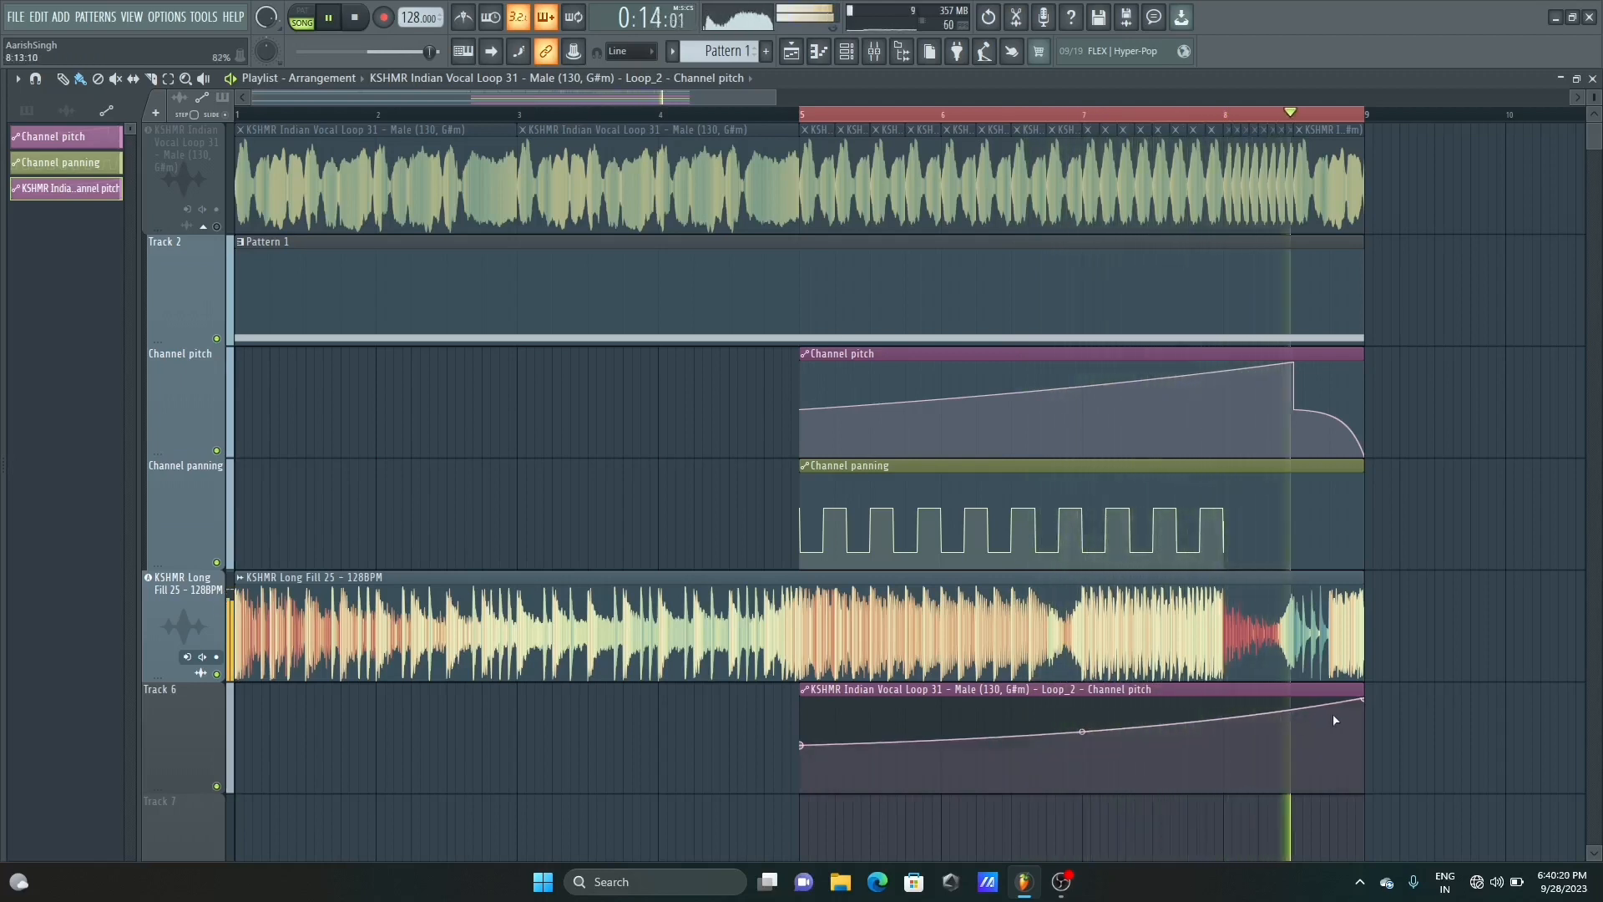
key("space")
Shorten the Pattern 1 clip and the layer's pitch automation clip to end halfway through bar 8
left_click_drag(1362, 699, 1224, 698)
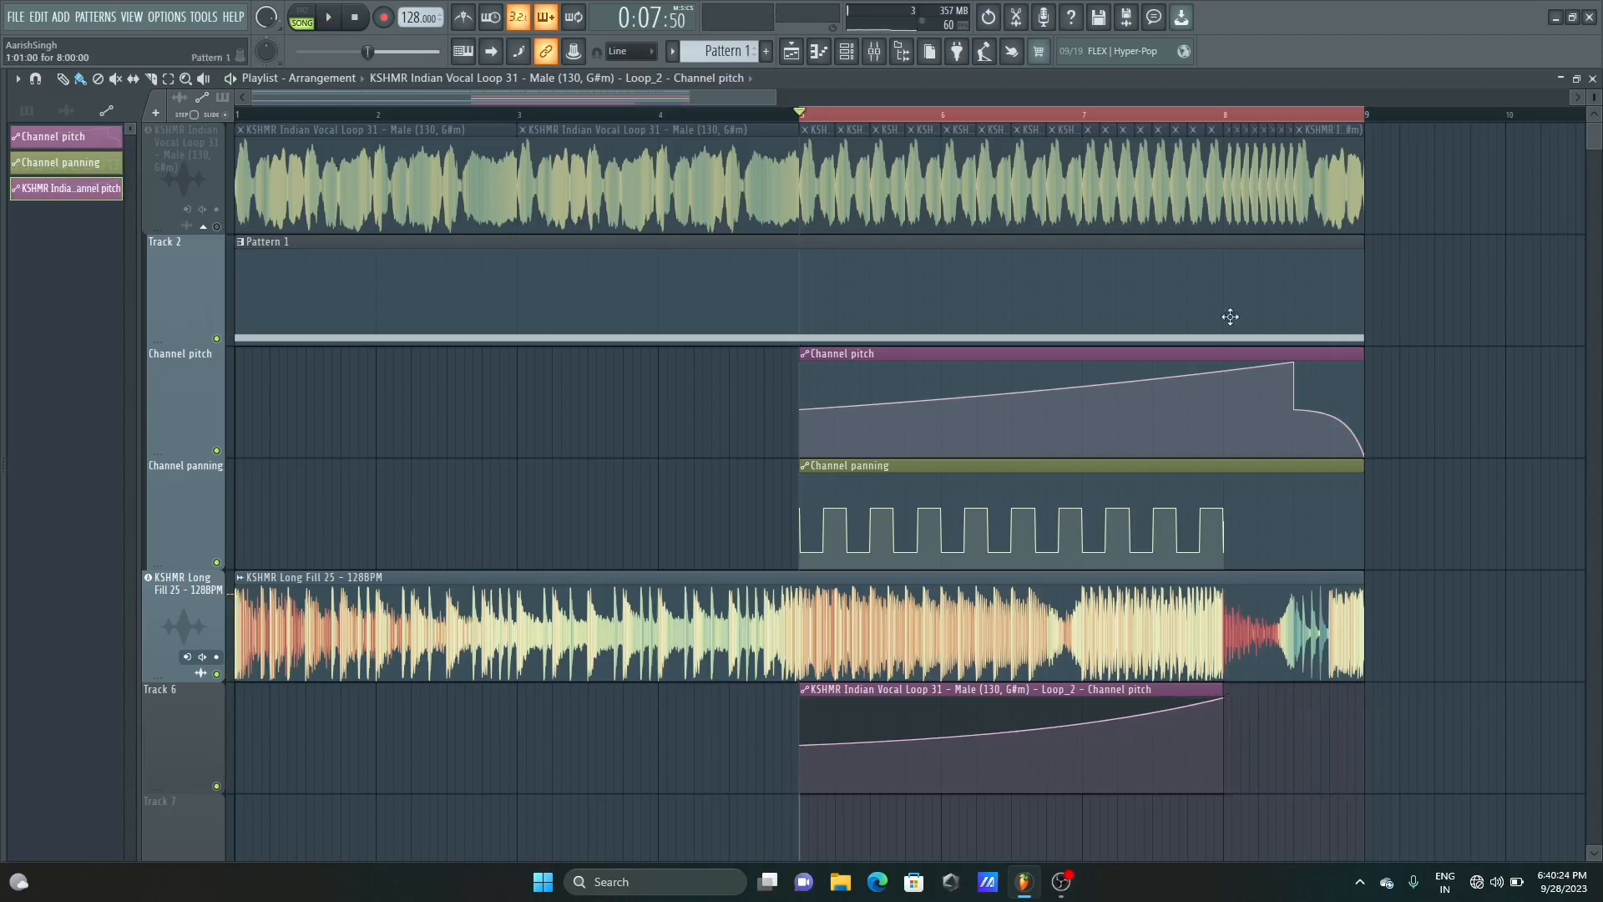
left_click_drag(1356, 244, 1293, 246)
left_click_drag(1231, 700, 1293, 699)
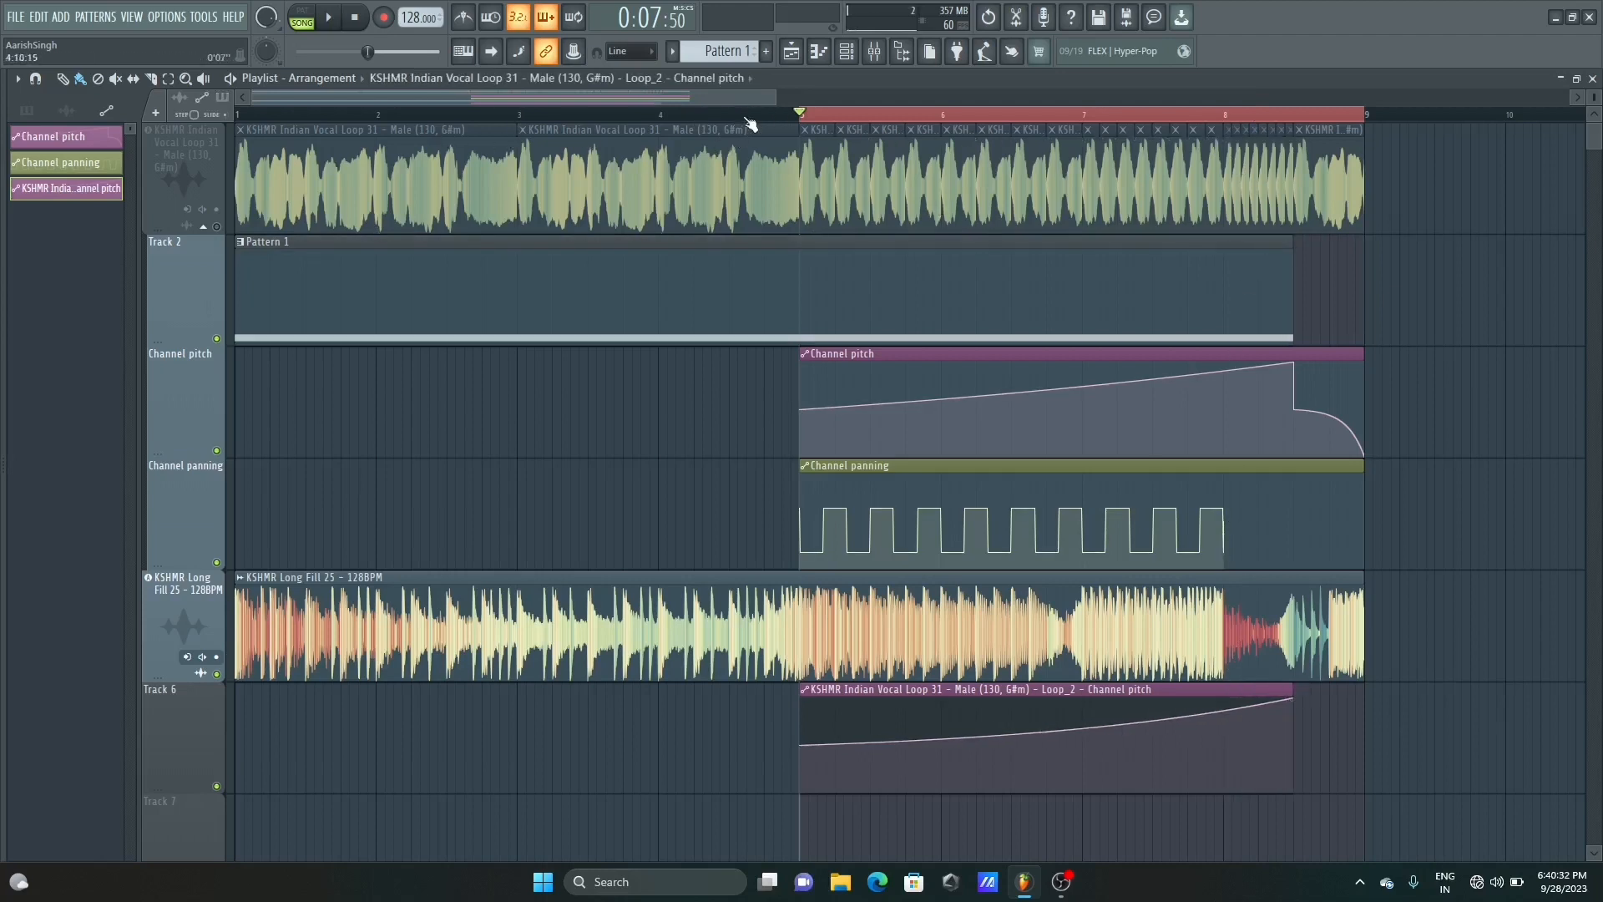
Play the shortened vocal layer from bar 5 and unmute the main vocal track
key("space")
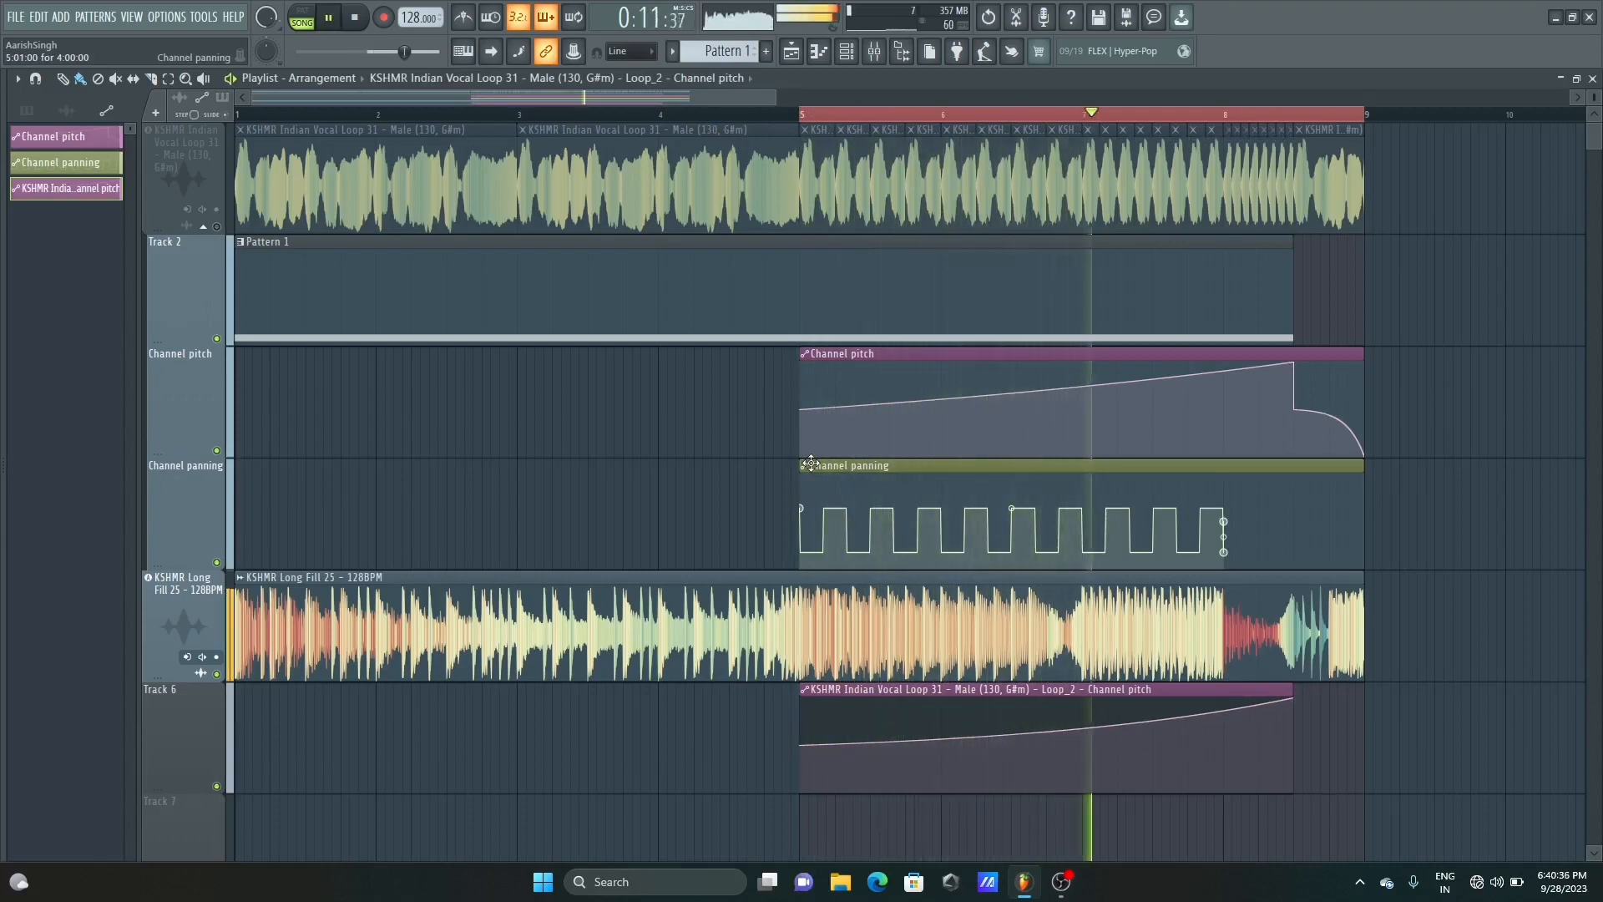
key("space")
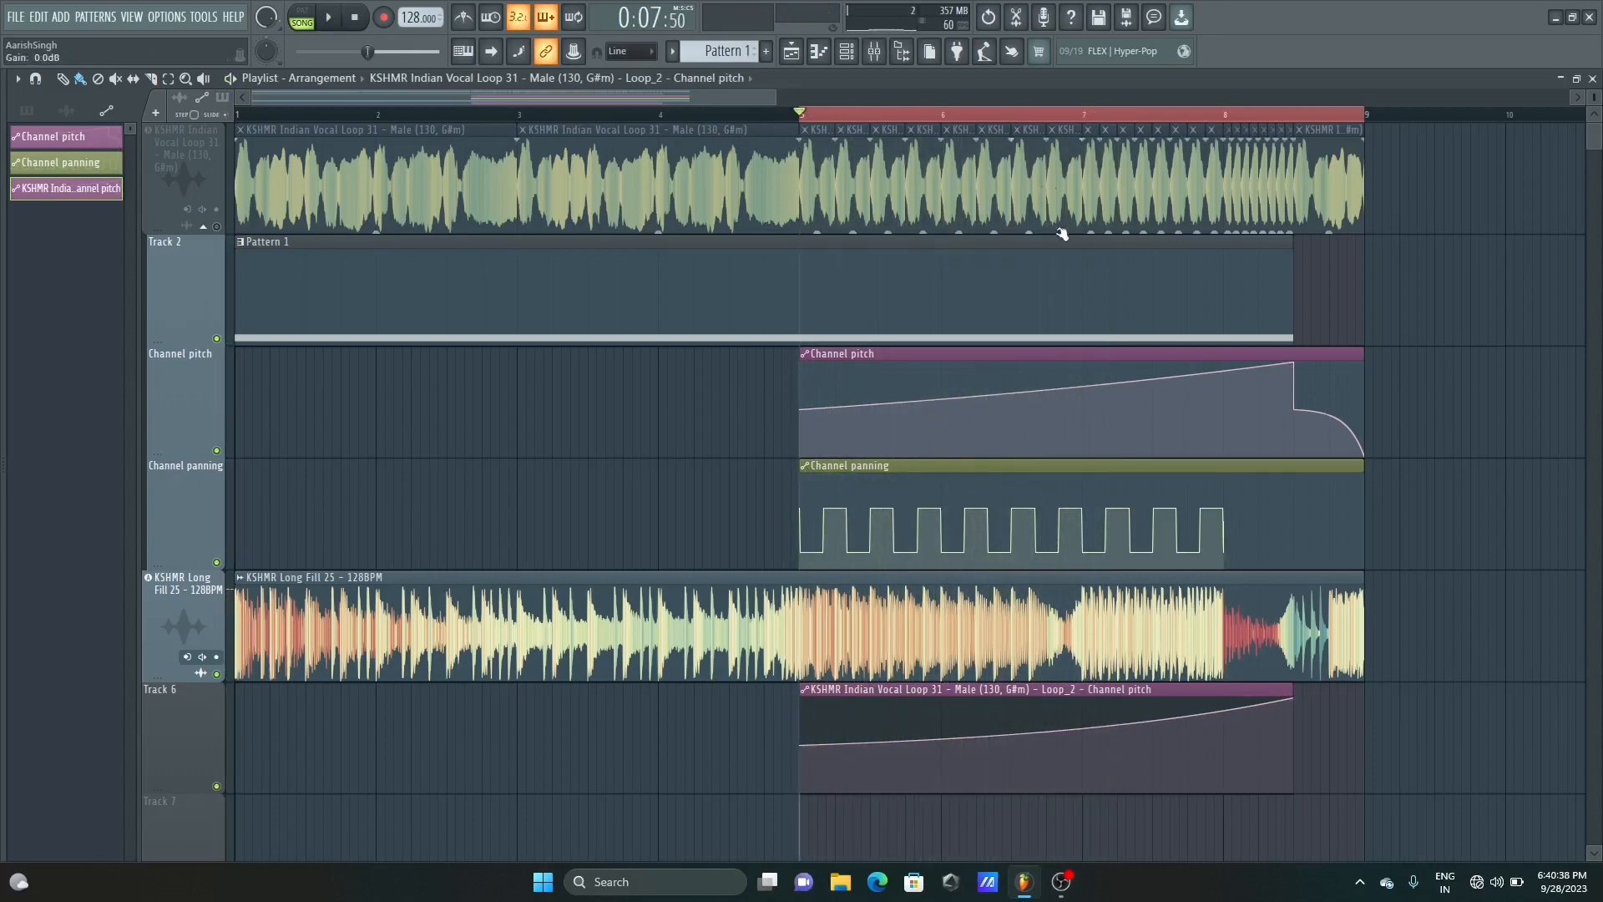
left_click(216, 226)
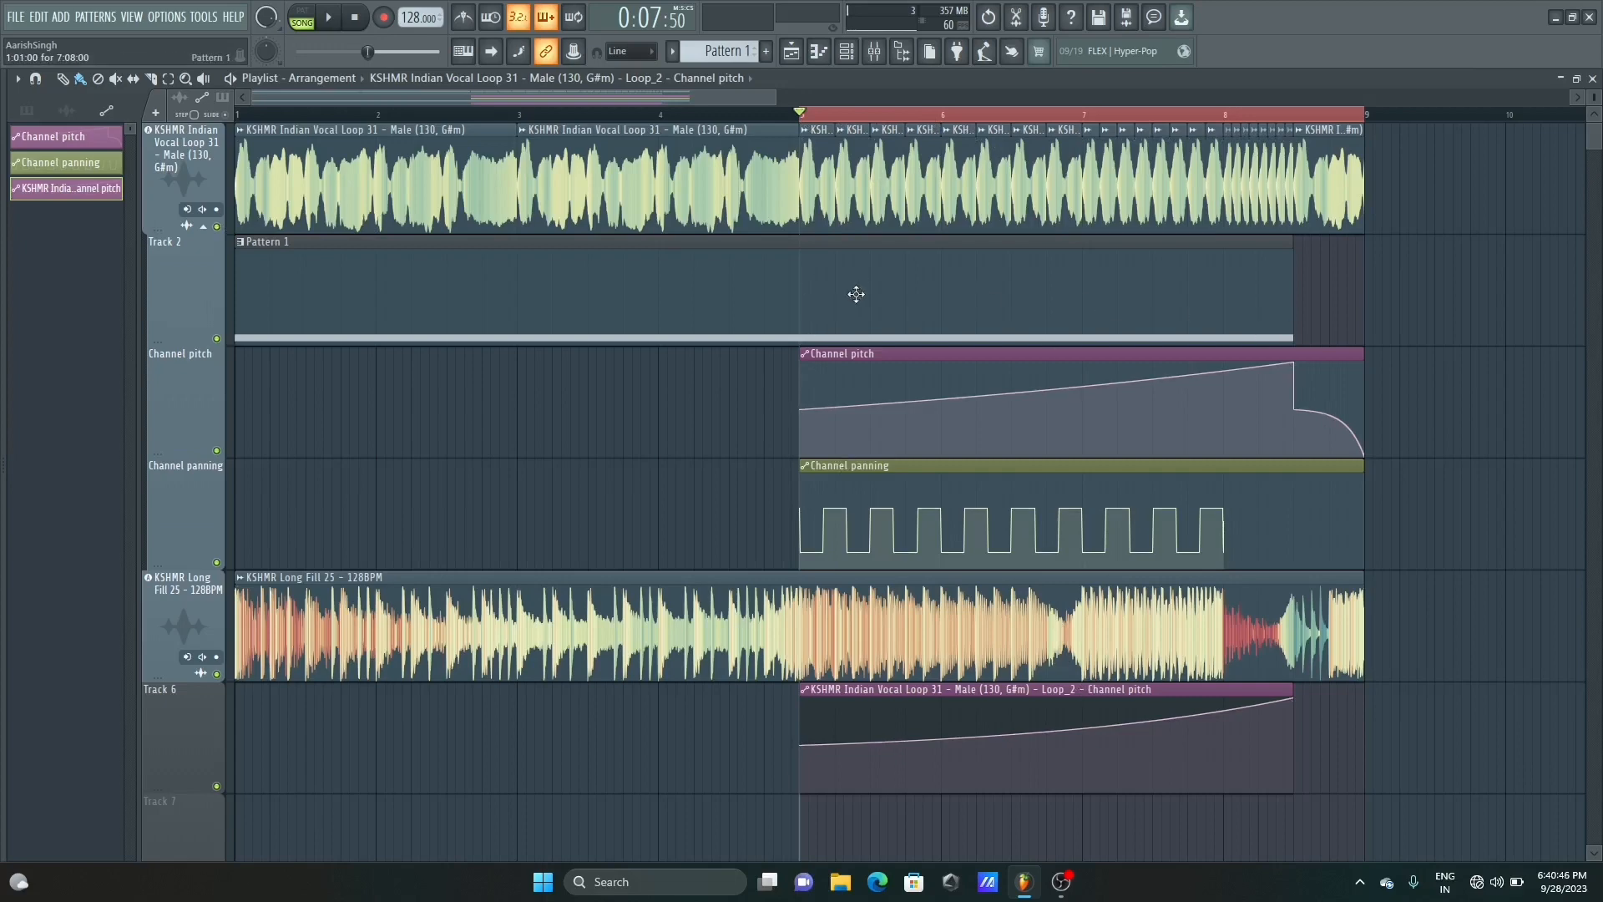
Open Pattern 1's note and the looped vocal channel's settings for review, and return to the playlist
double_click(723, 280)
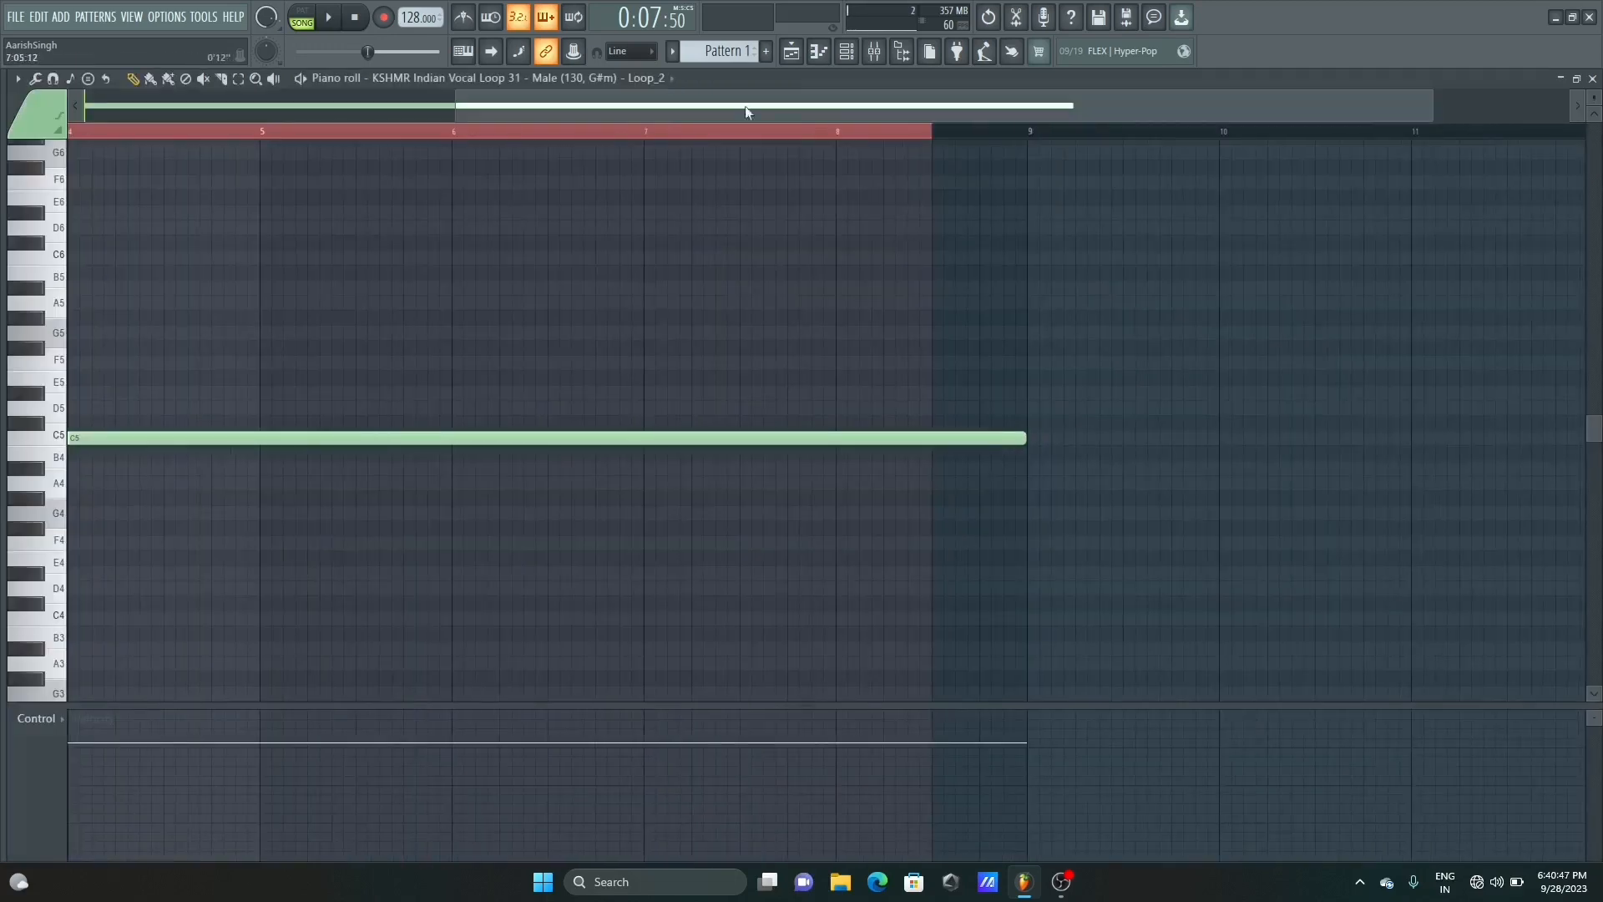
left_click(850, 53)
left_click(716, 219)
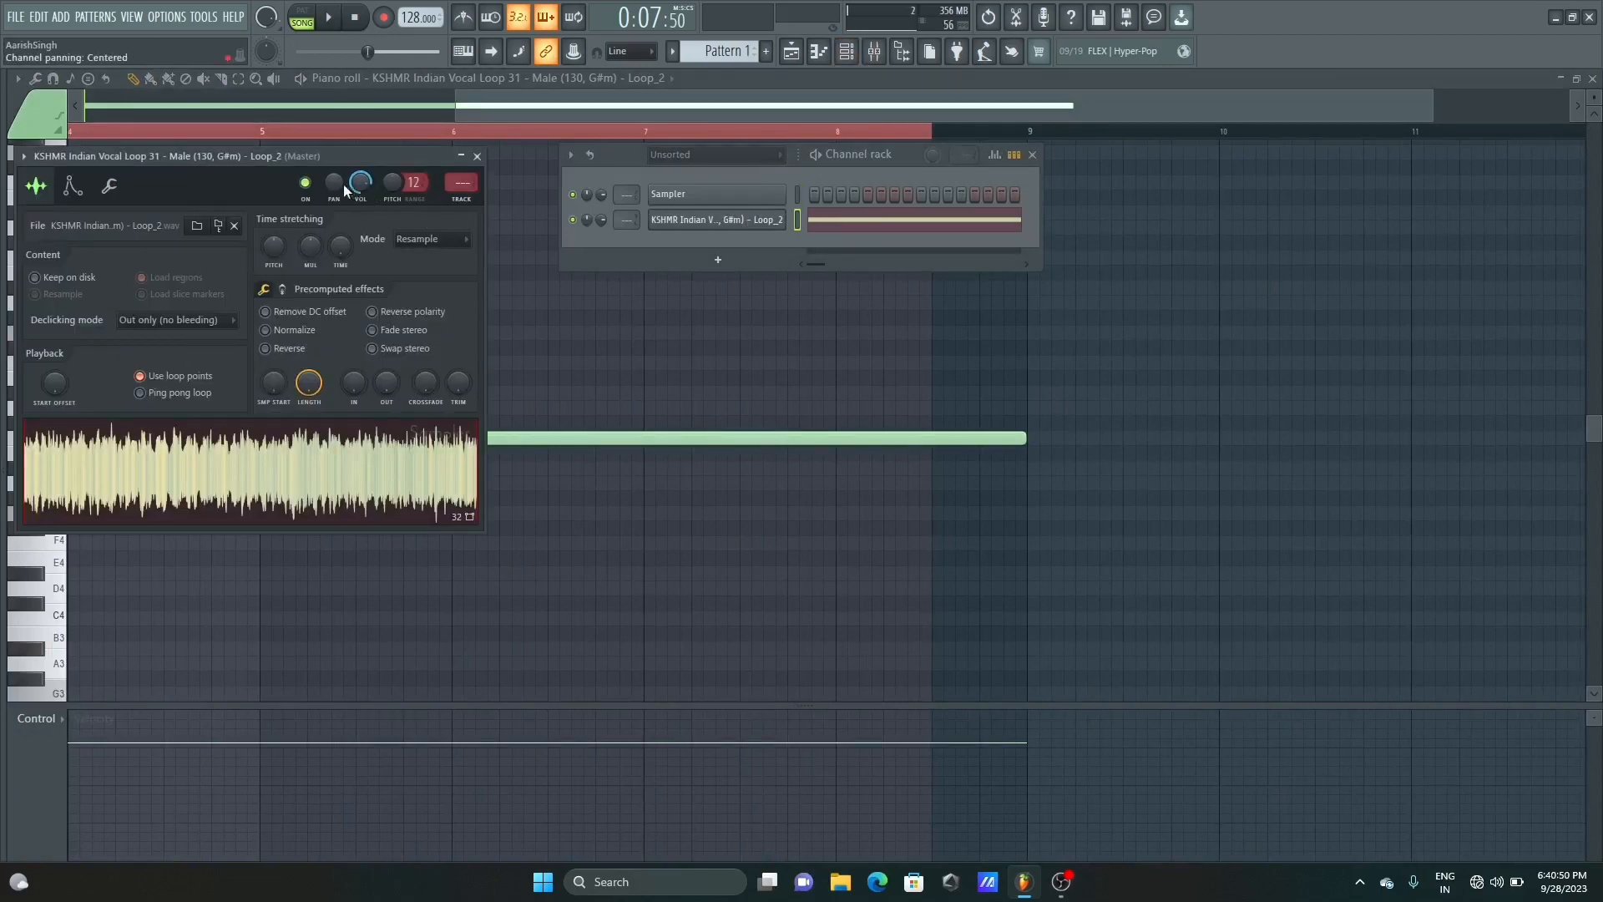
left_click(791, 51)
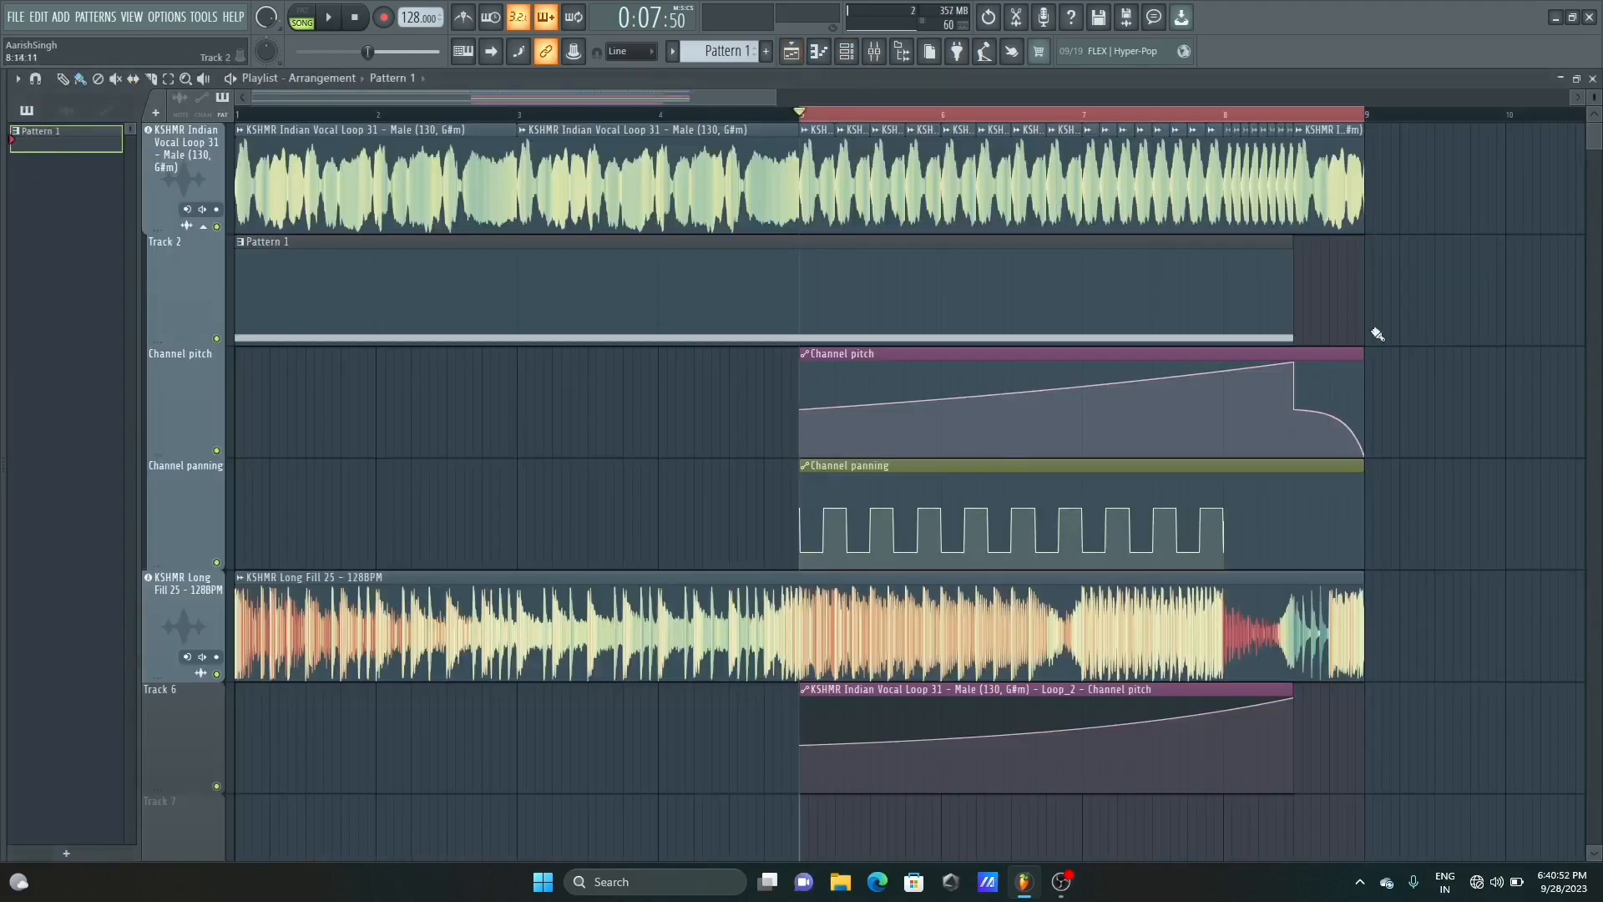
Return the playhead to the start and set the time selection from bar 1 to bar 5
left_click(473, 116)
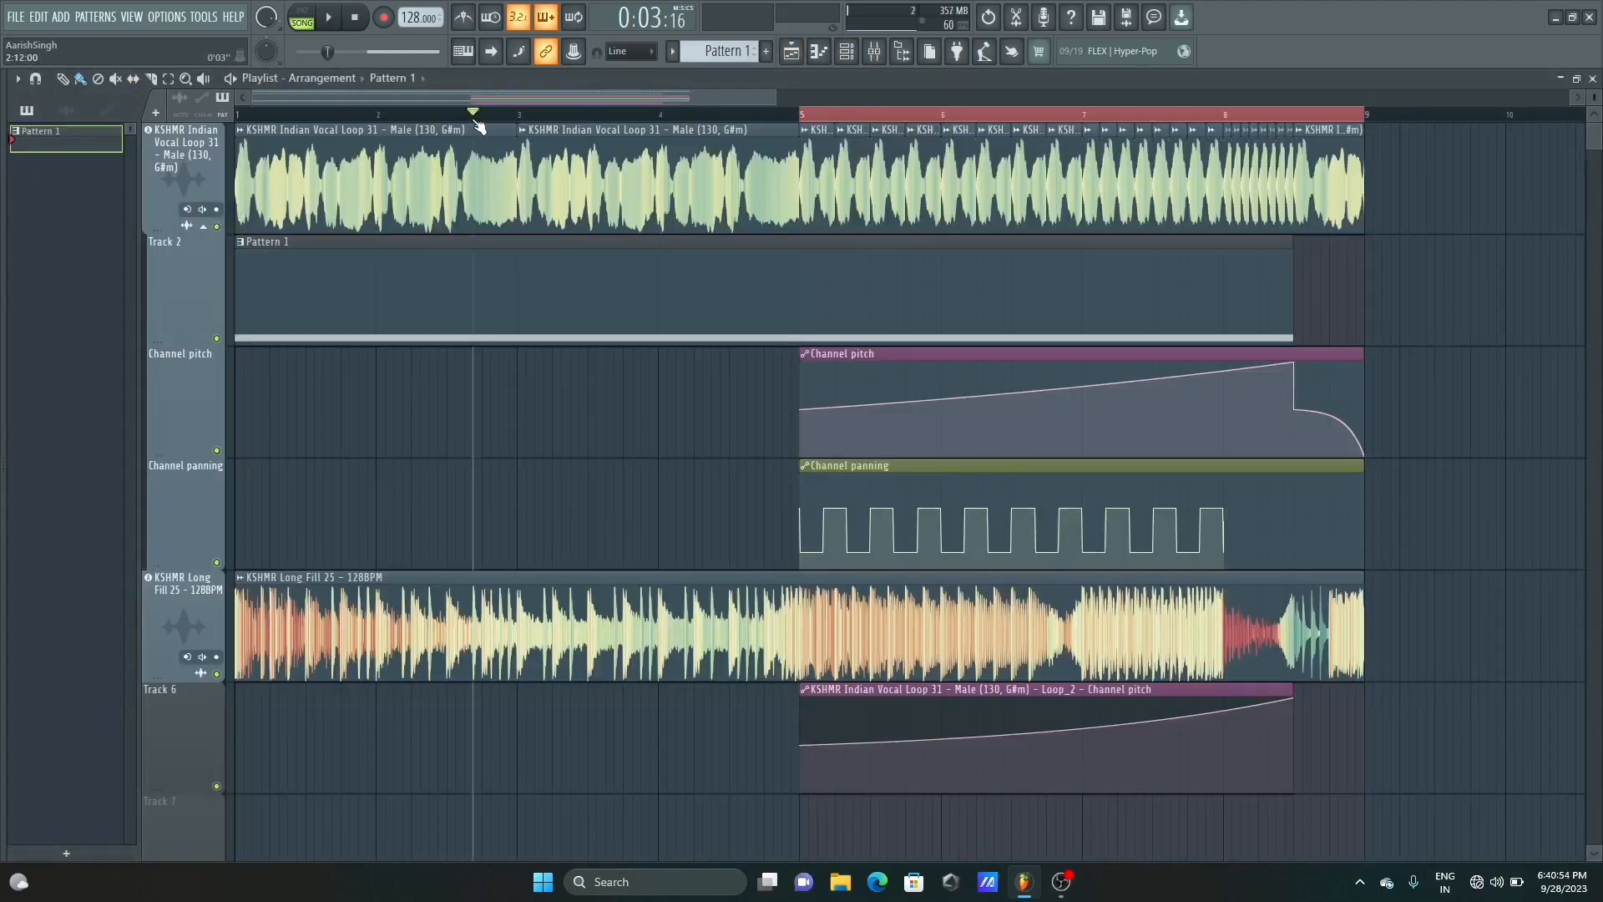
left_click_drag(474, 121, 132, 122)
left_click_drag(1357, 121, 171, 150)
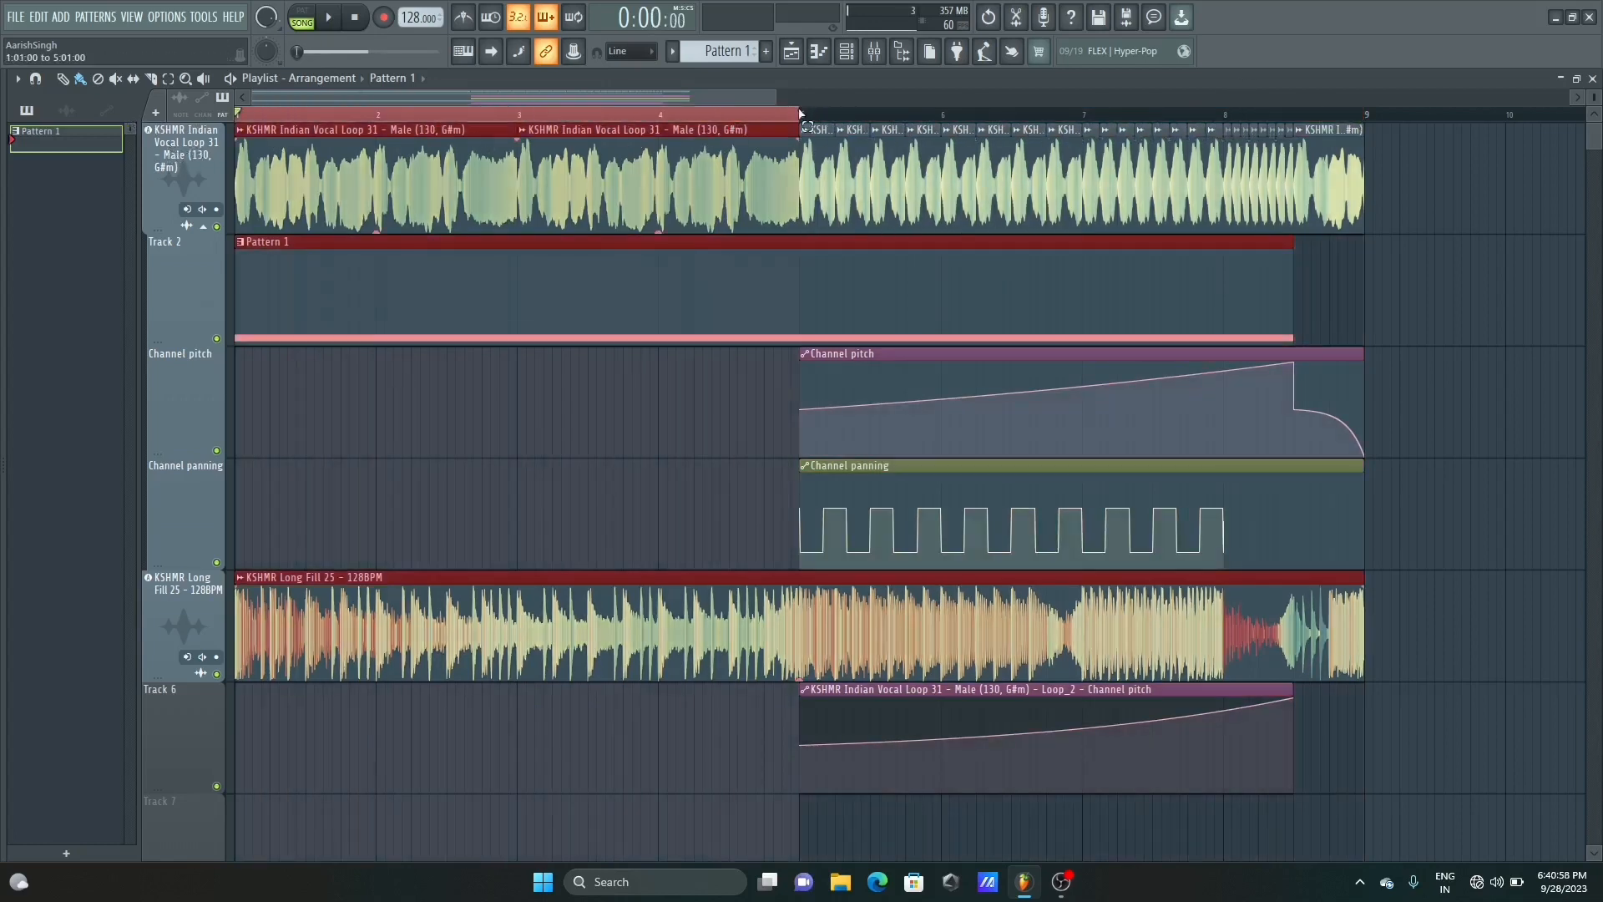
Extend the playlist's time selection to run from bar 1 to bar 9, and check the KSHMR Long Fill 25 clip's channel settings
left_click_drag(800, 114, 1365, 117)
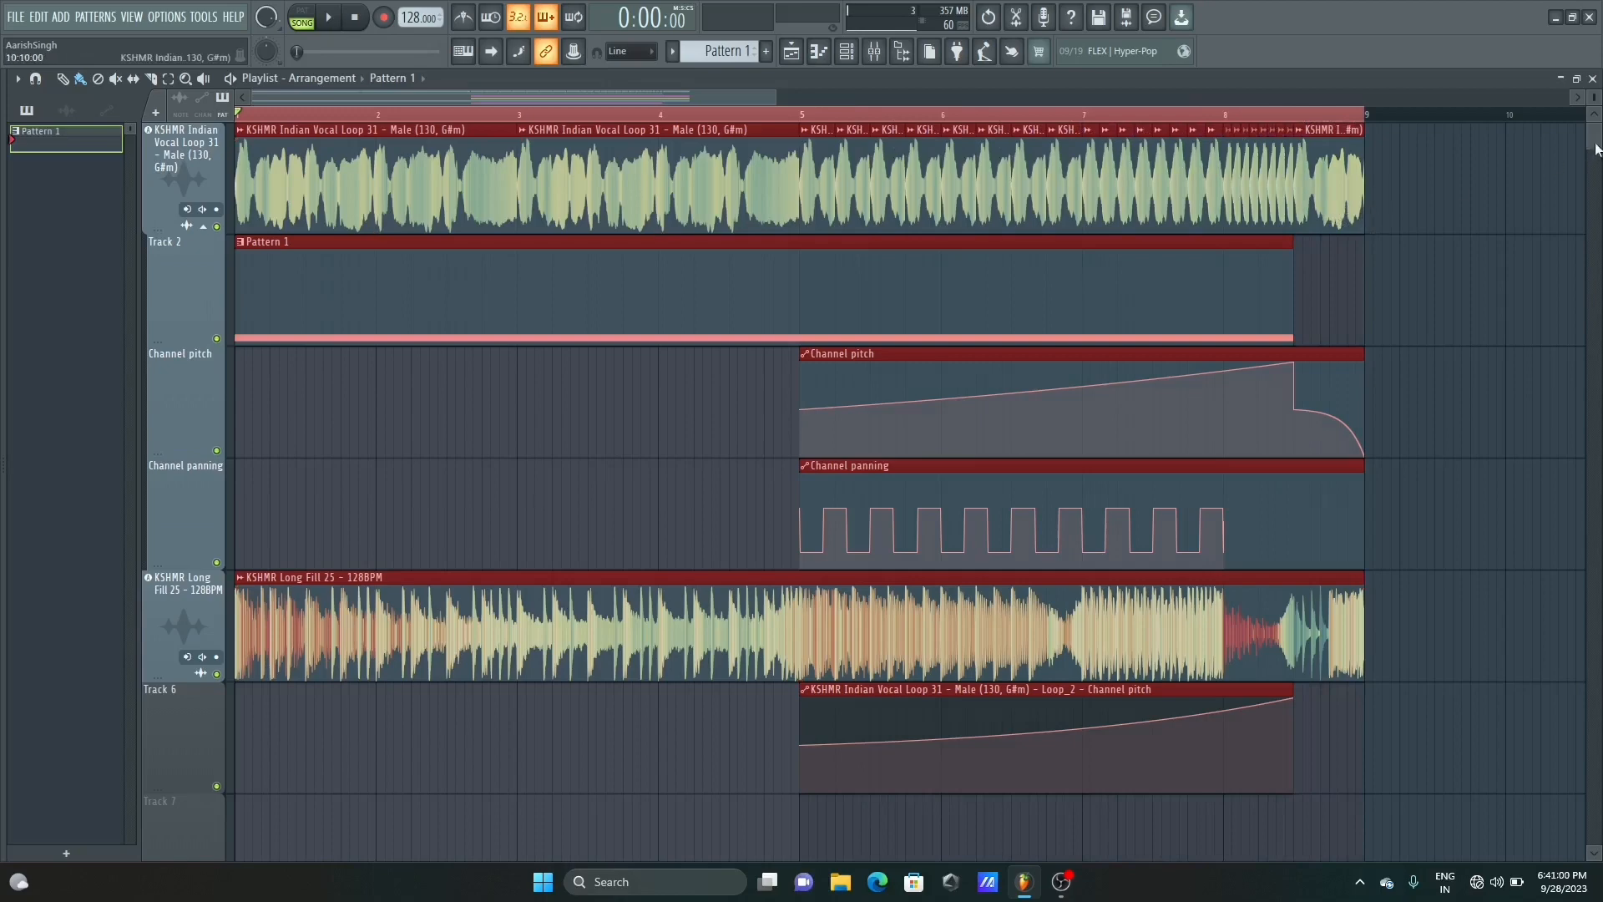
left_click_drag(1593, 97, 1594, 131)
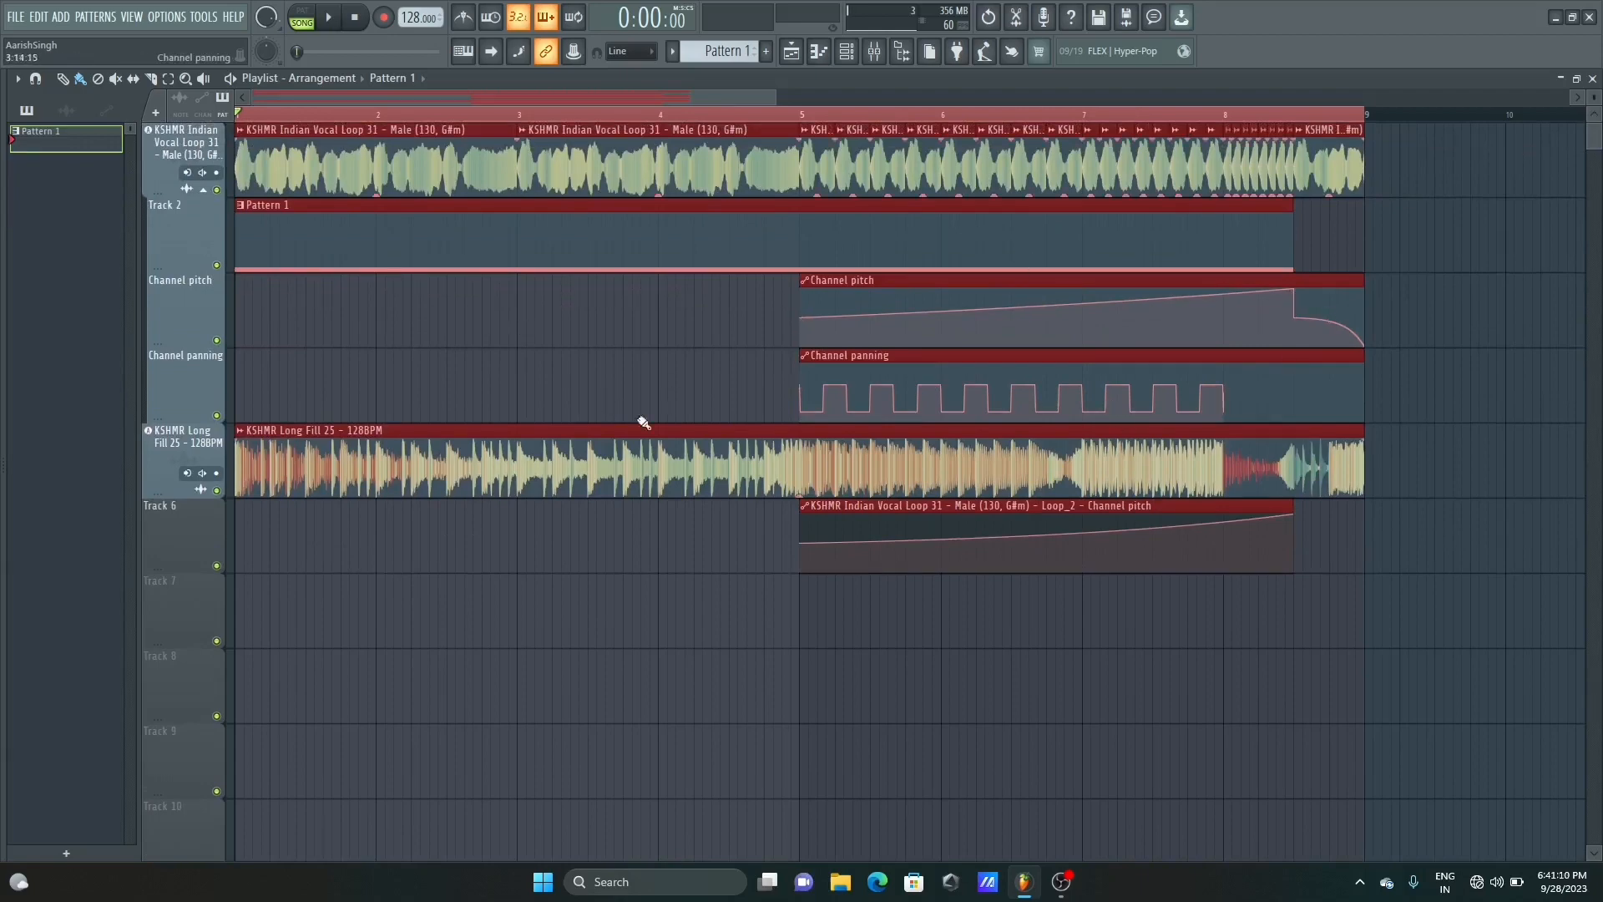
double_click(483, 473)
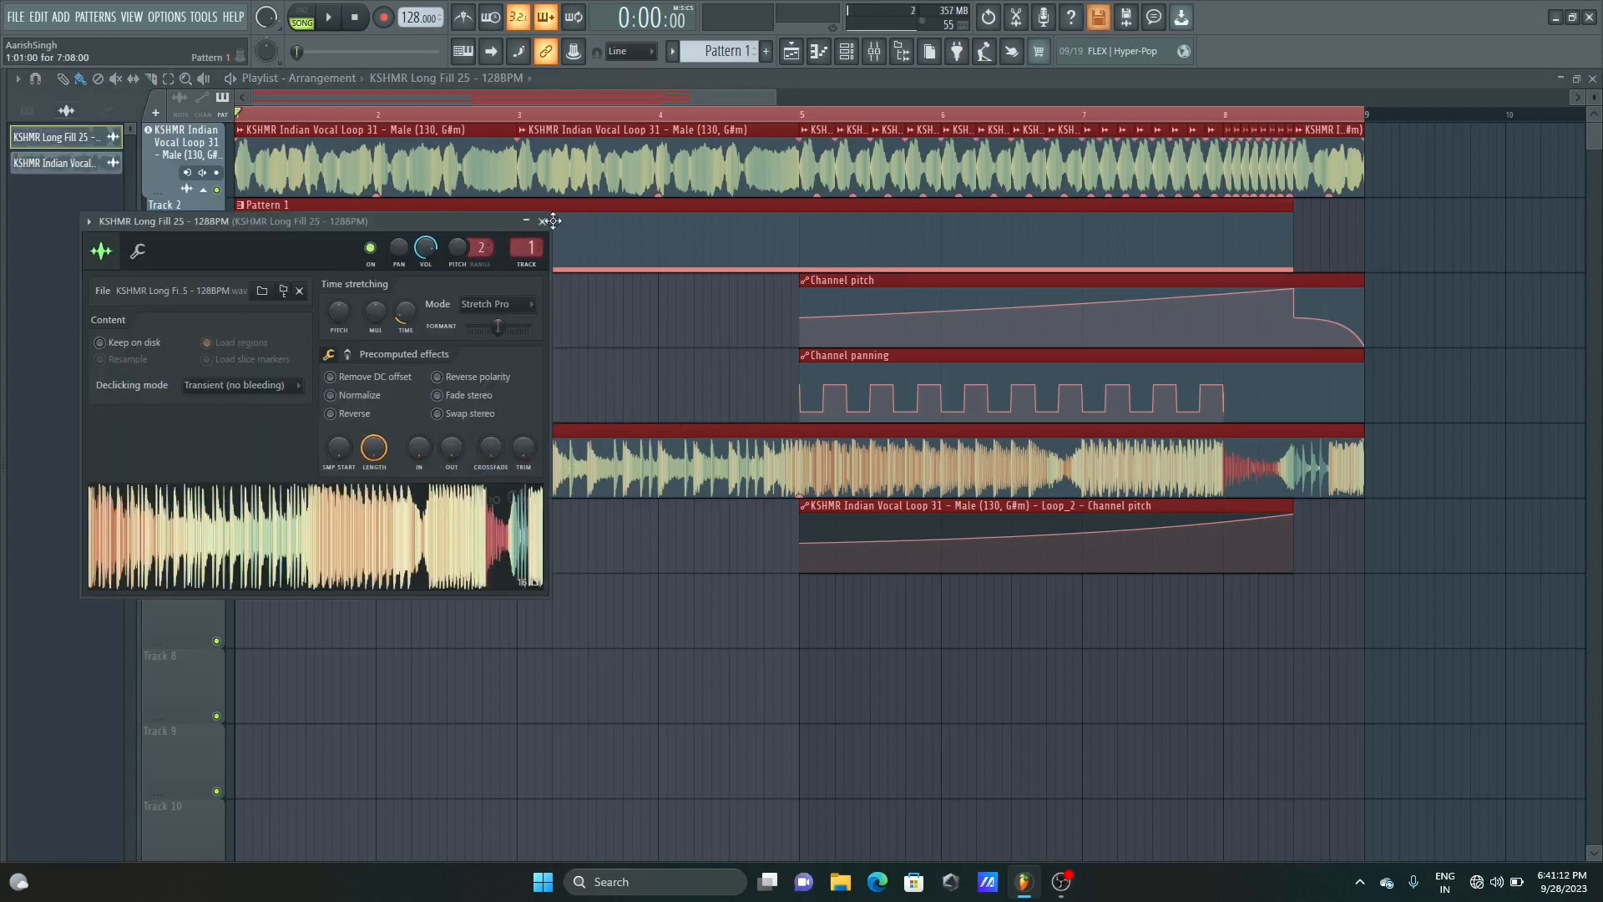
left_click(544, 223)
Add Cymatics - Prism Exhaust 2 from the Cymatics Prism EDM Sample Pack's FX folder as an audio track on track 7, starting at bar 1
key("alt+F8")
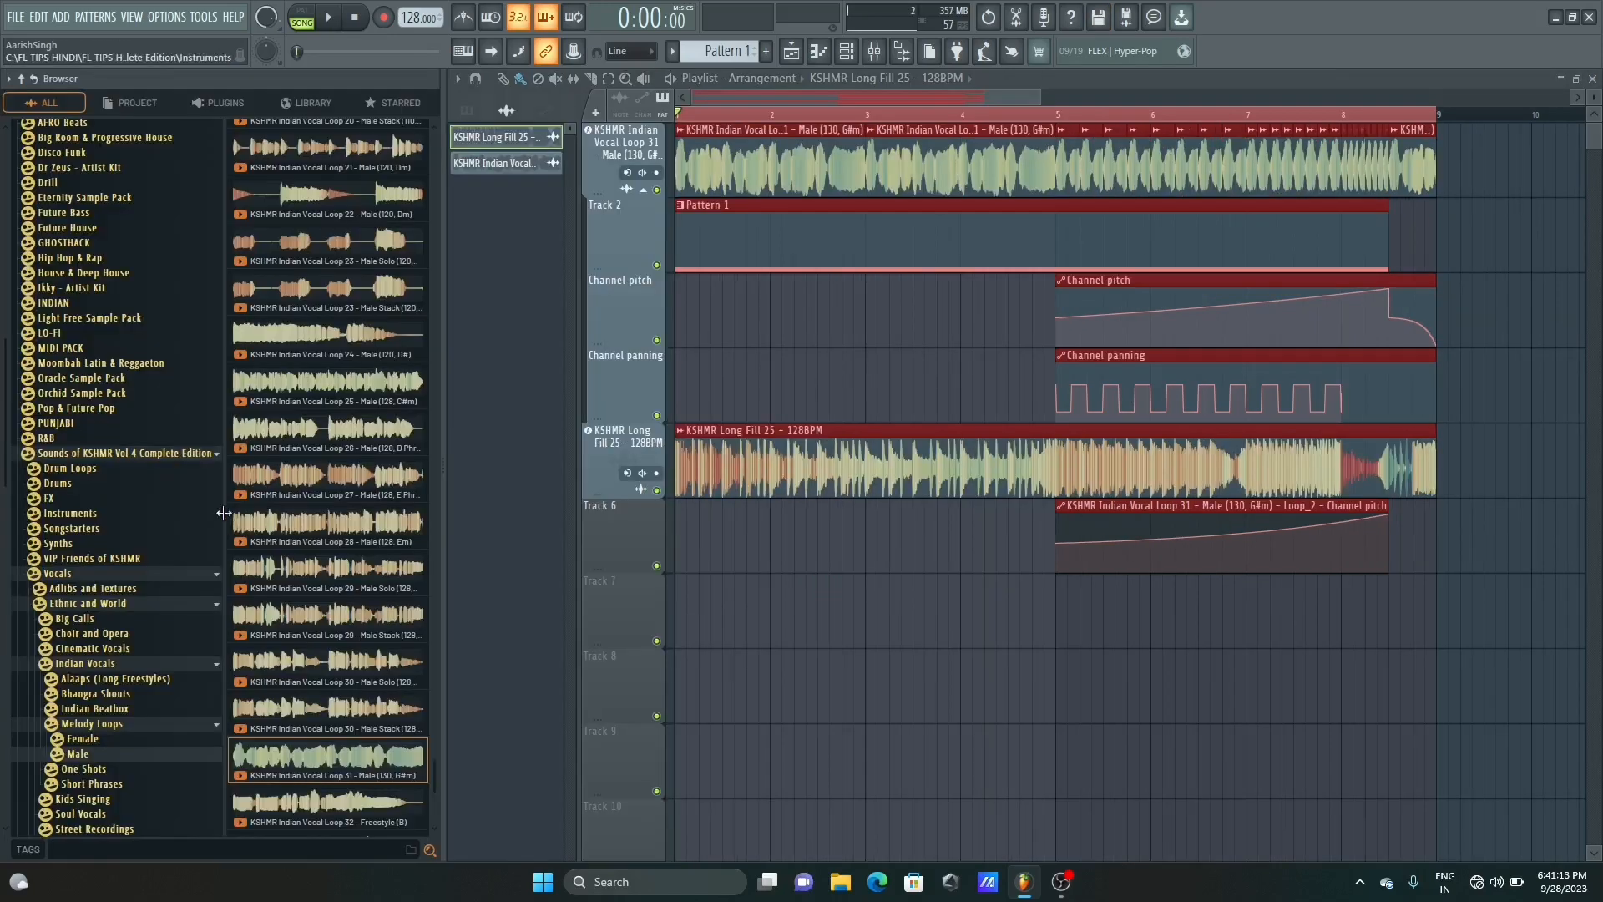
left_click(52, 499)
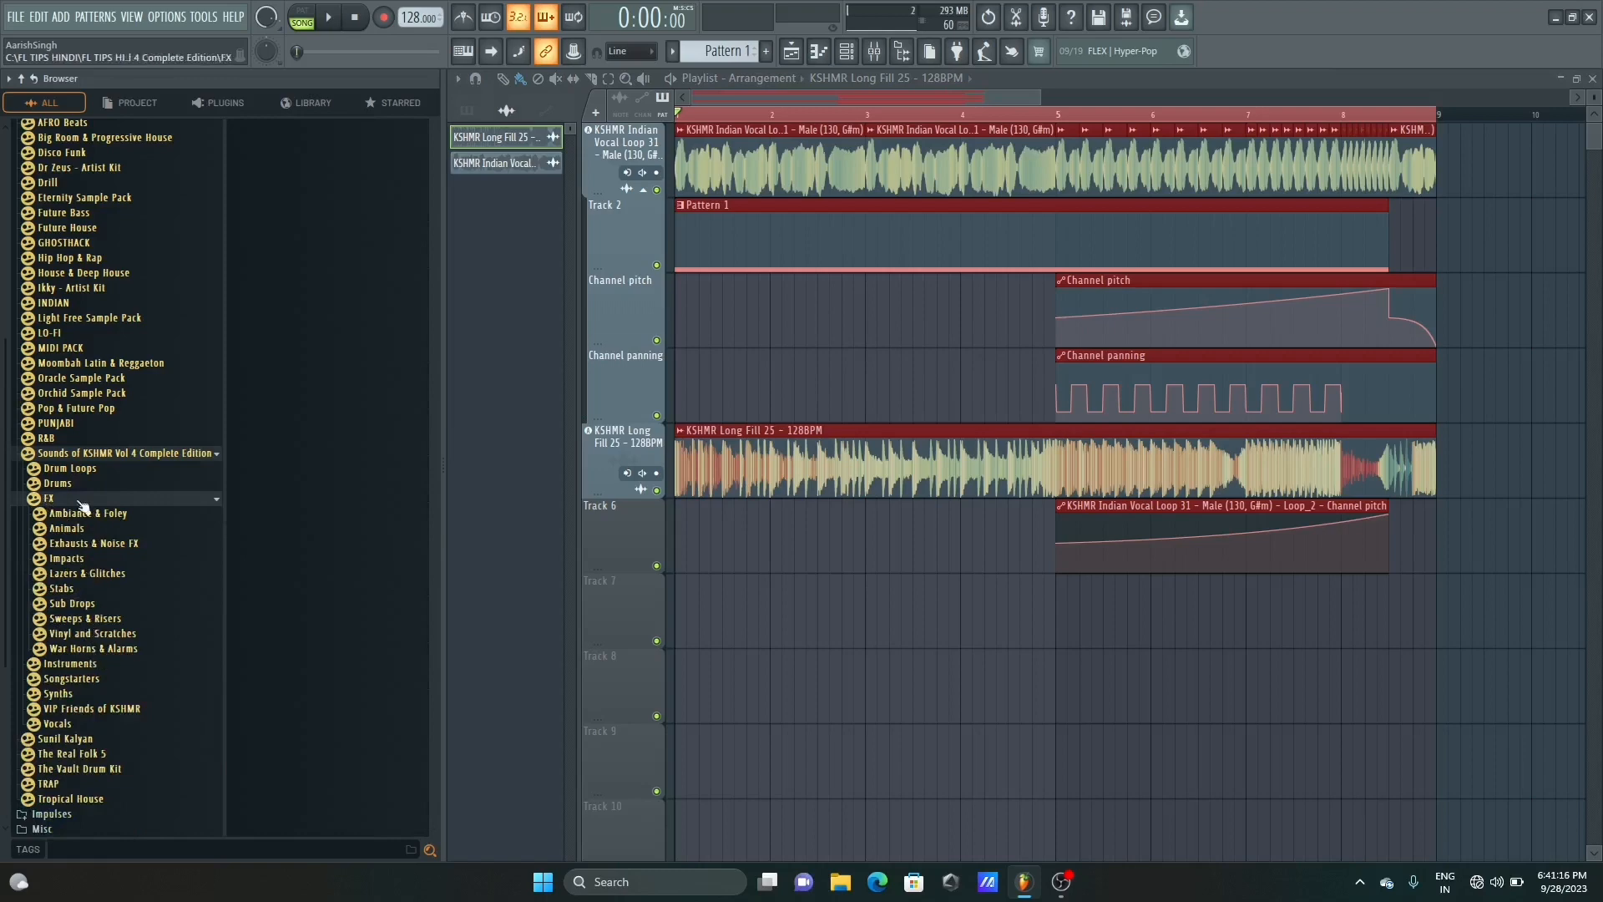
left_click(63, 453)
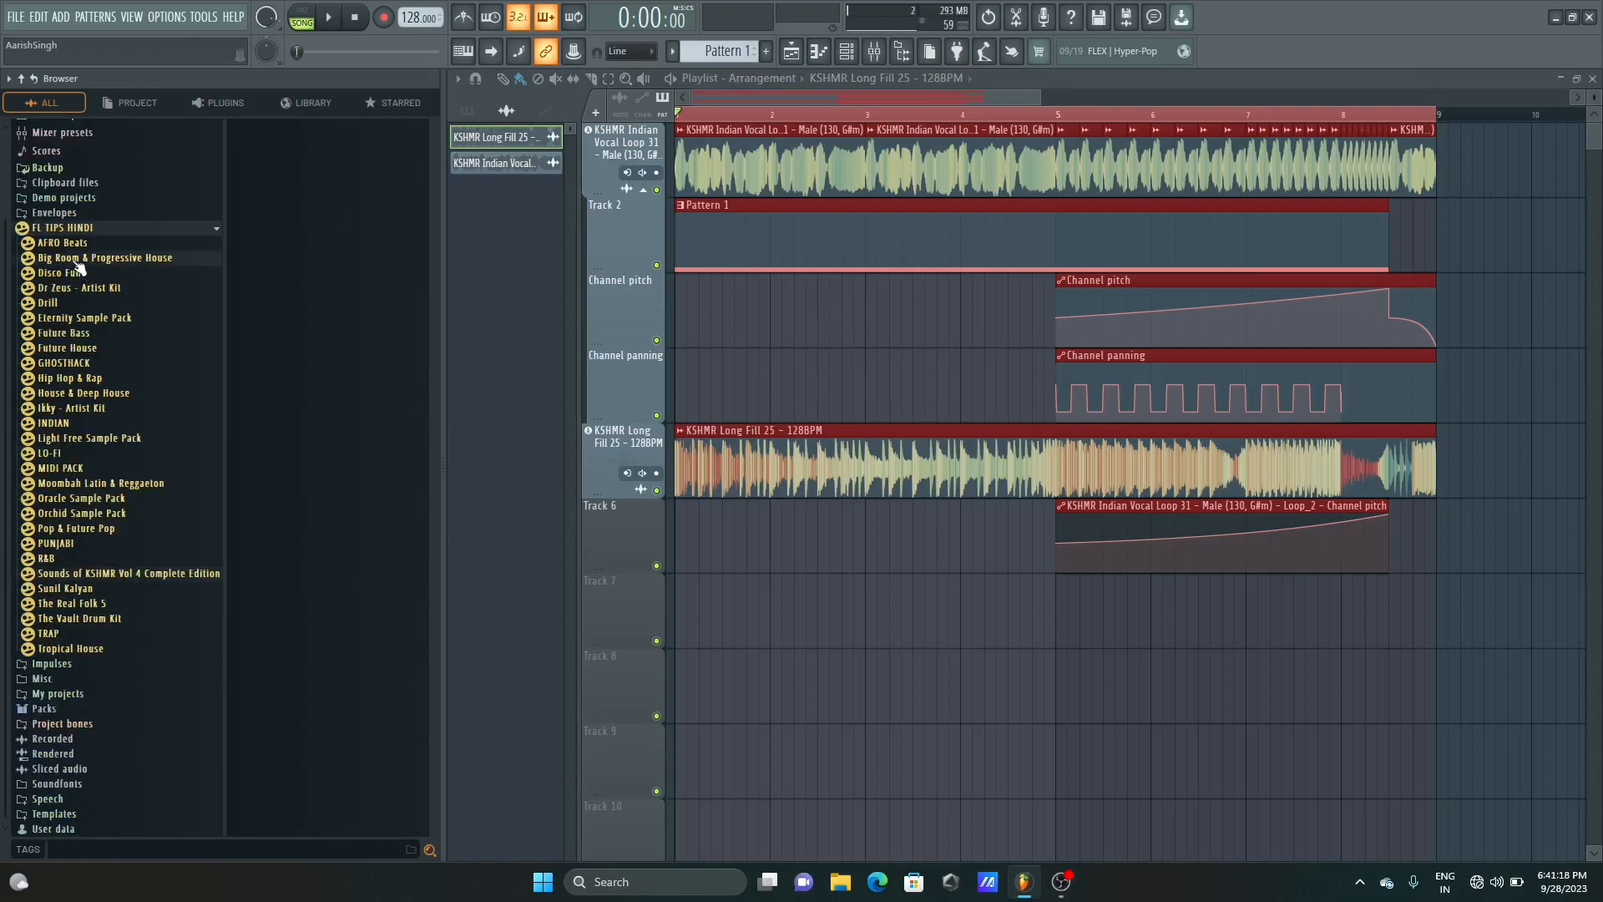
left_click(75, 258)
left_click(101, 287)
left_click(99, 274)
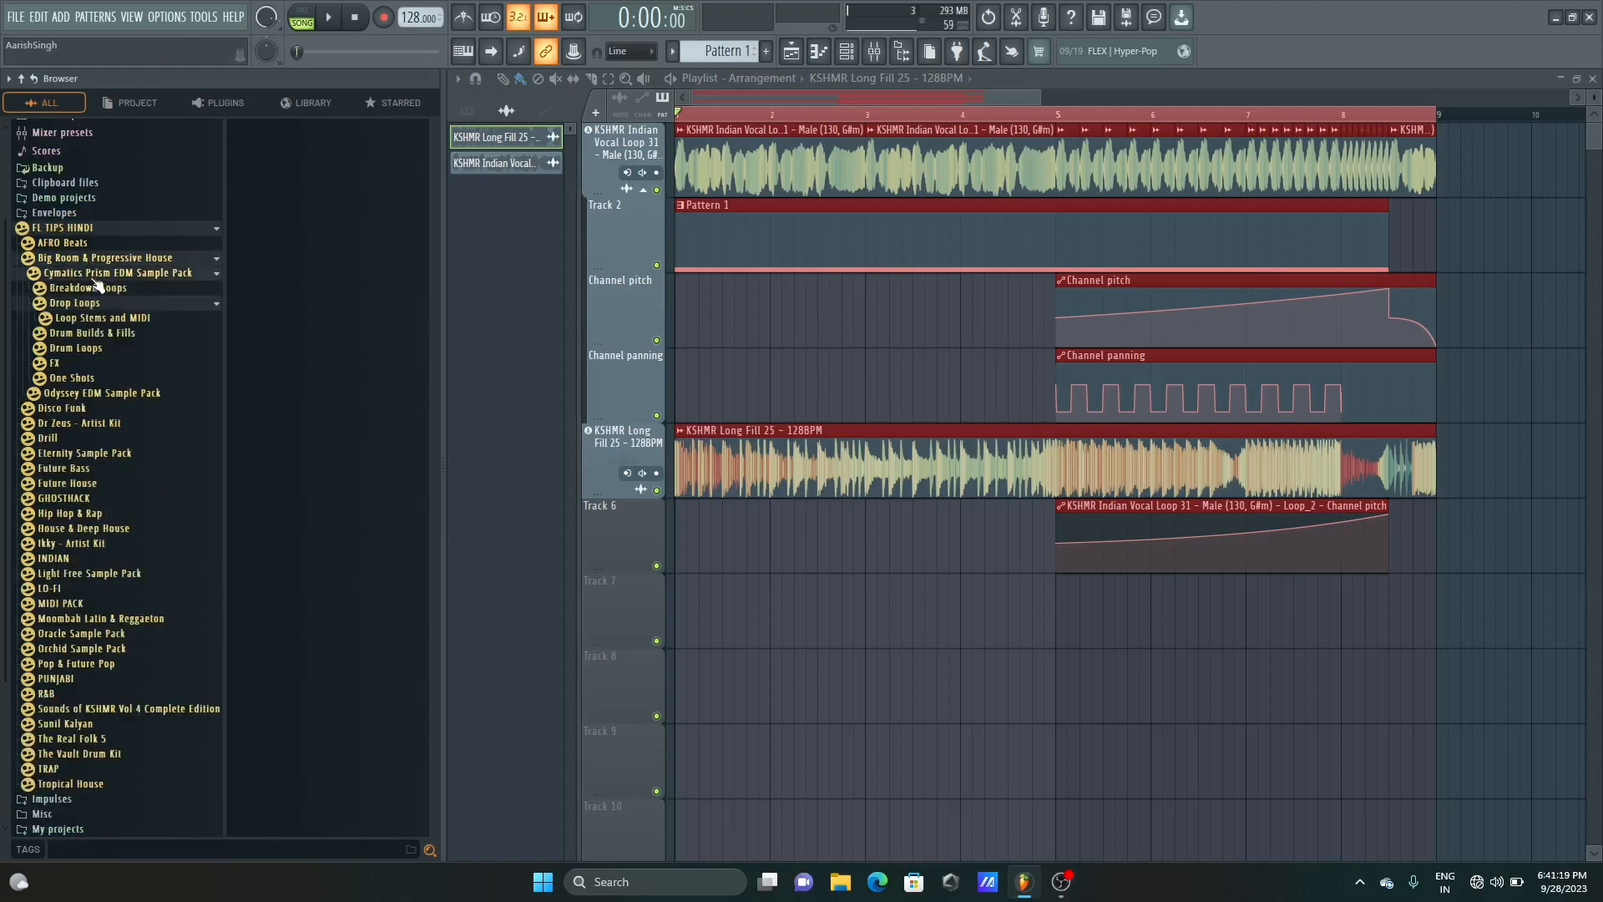
left_click(67, 318)
left_click(73, 362)
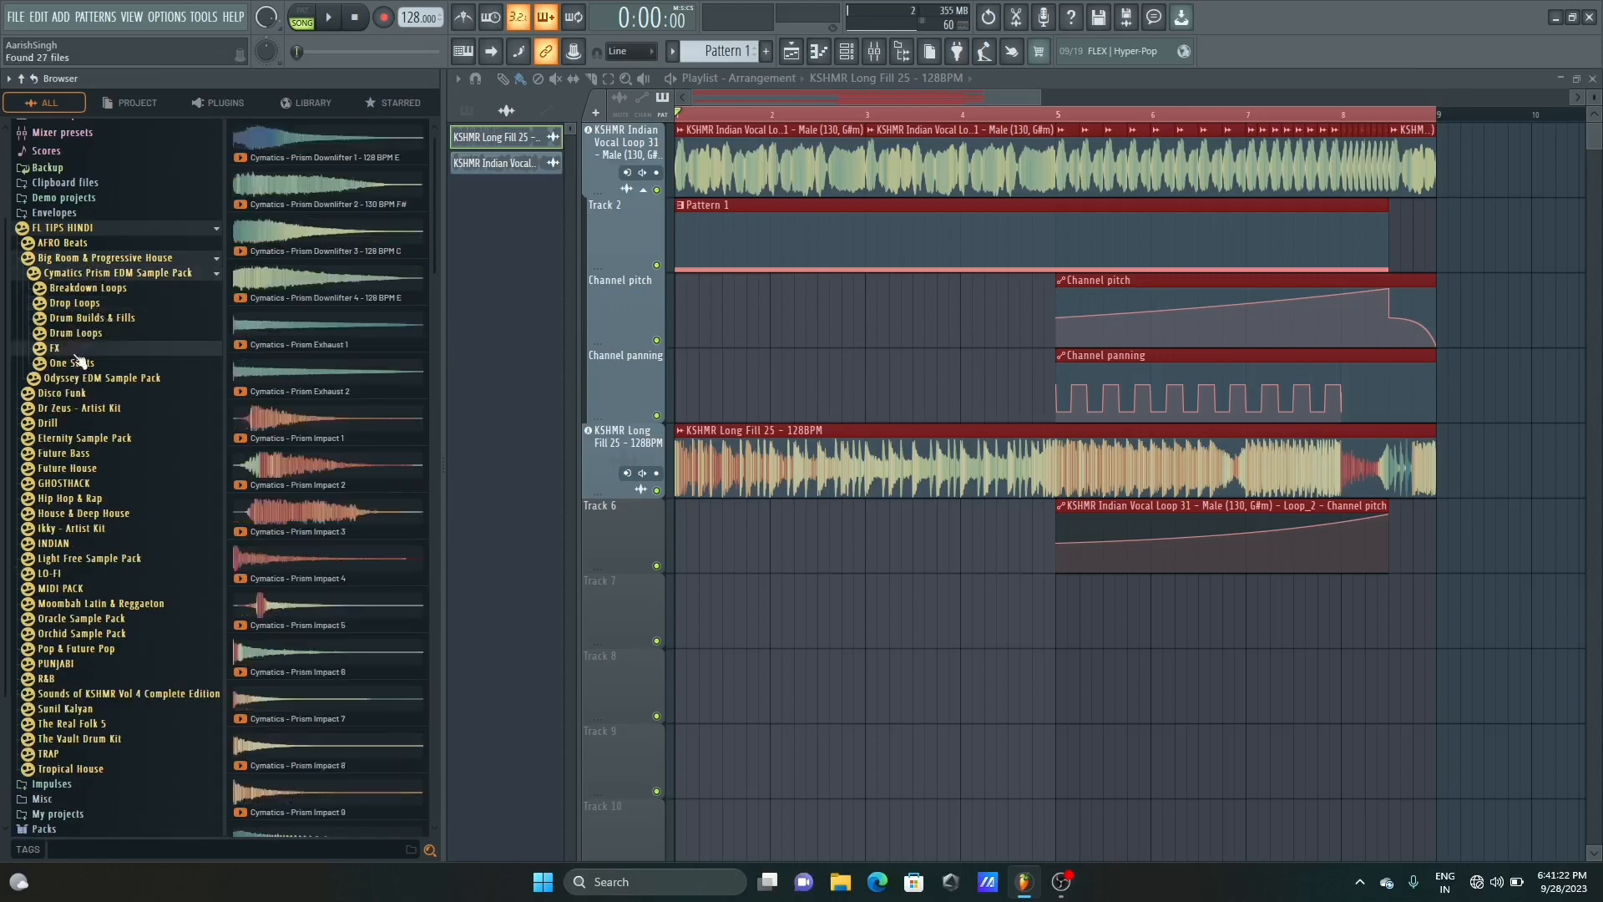
left_click_drag(288, 378, 184, 593)
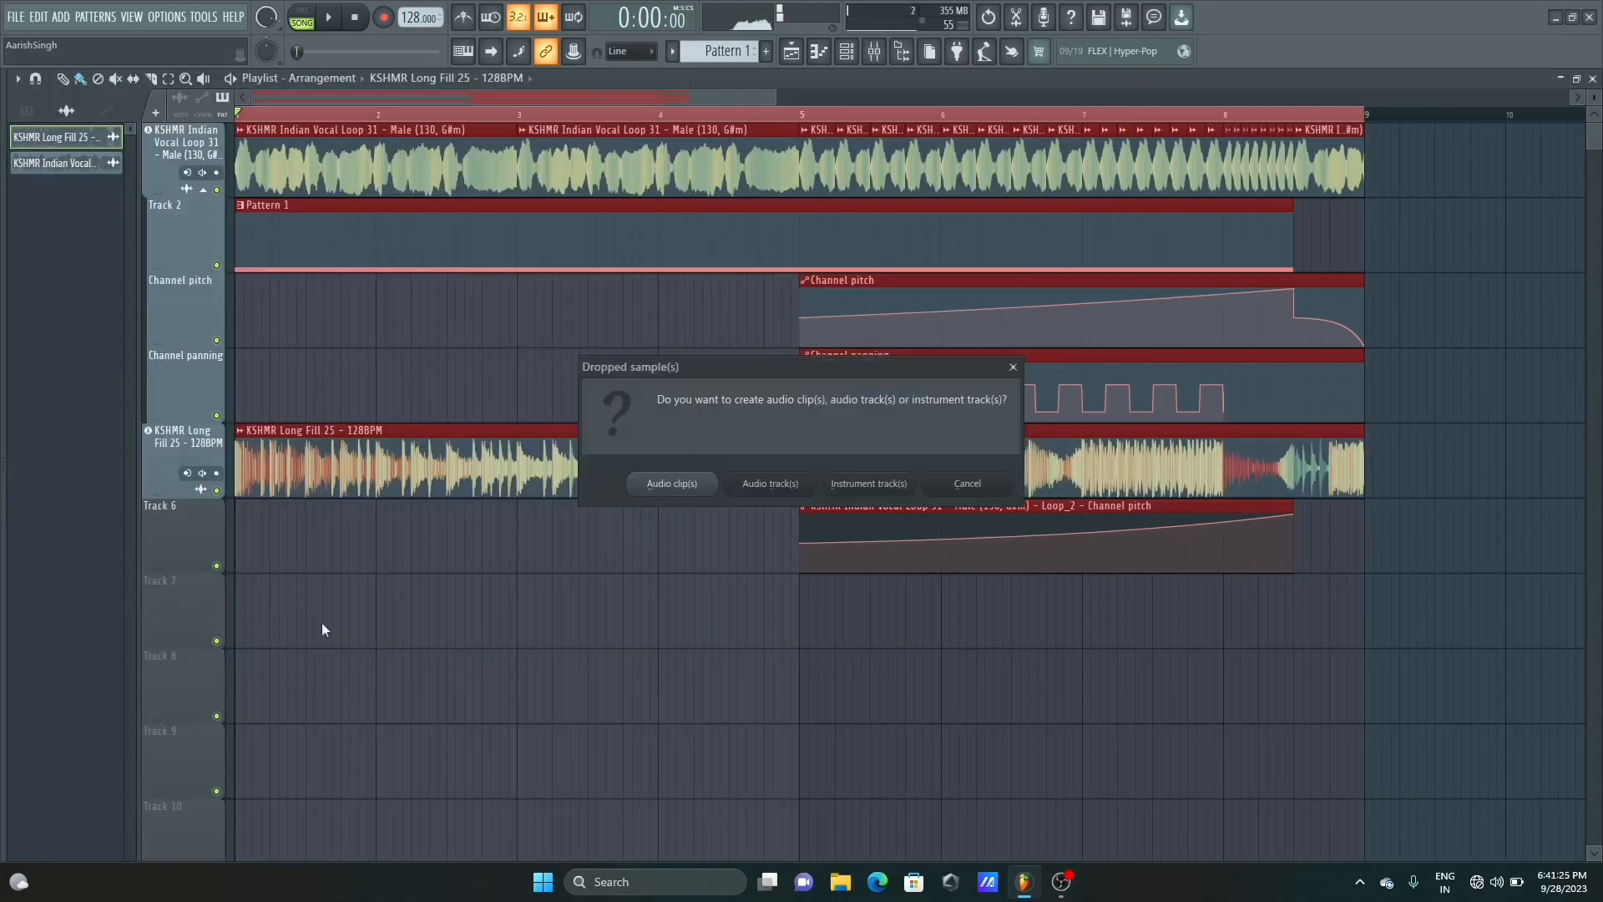
left_click(778, 480)
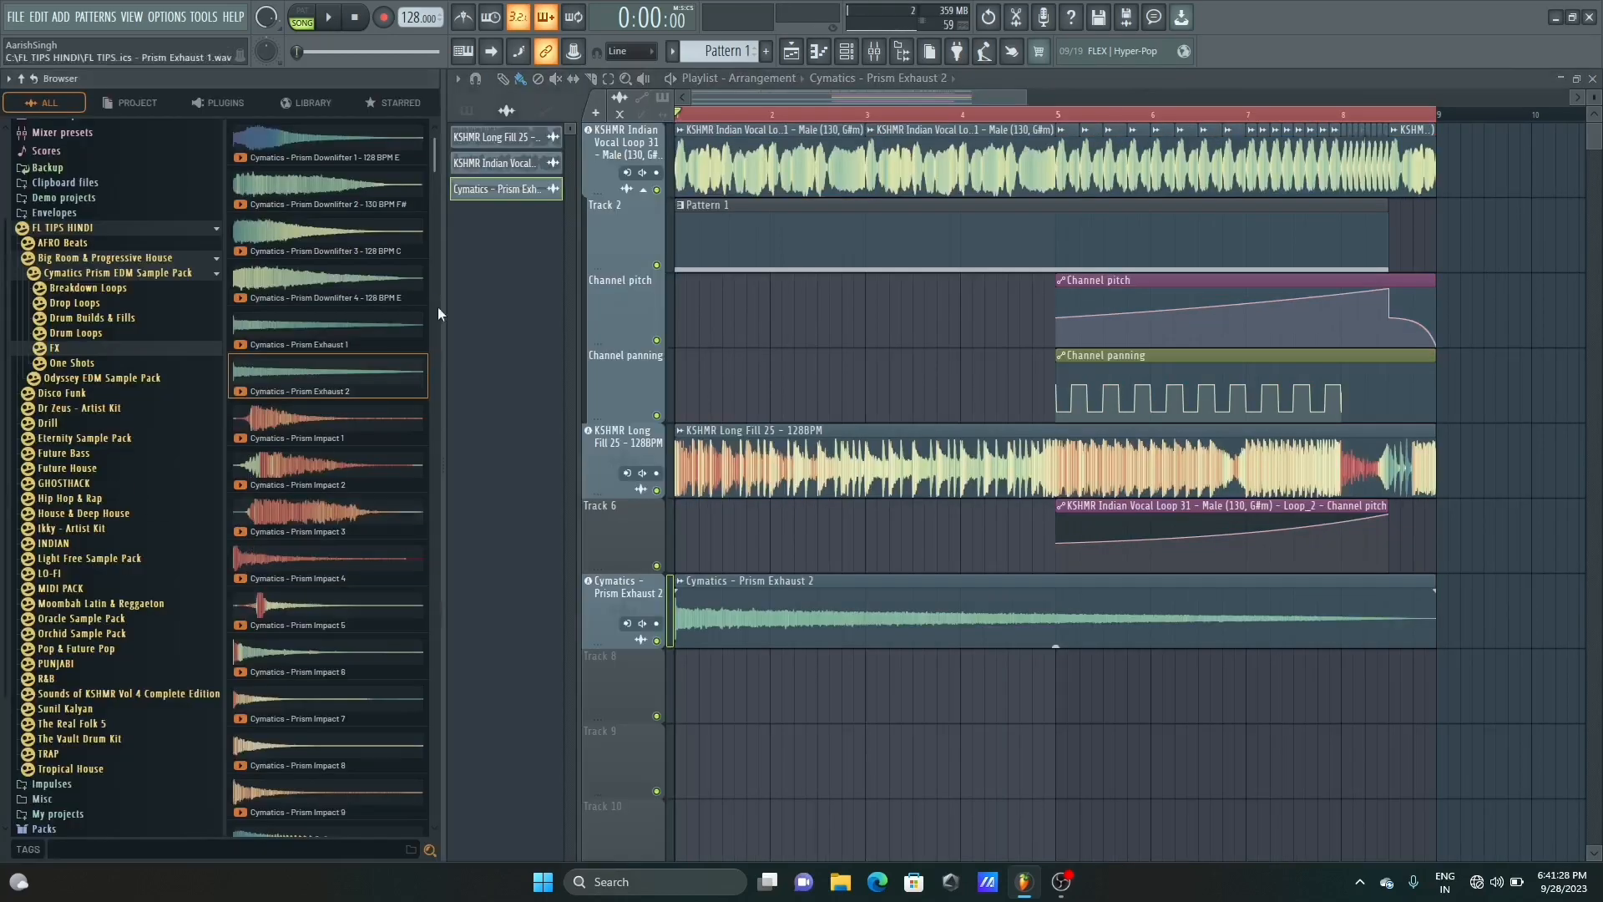
Add Cymatics - Prism Noise Up as an audio track on track 8 and move its clip to start at bar 5
left_click_drag(433, 182, 404, 797)
left_click_drag(357, 422, 302, 700)
left_click(764, 483)
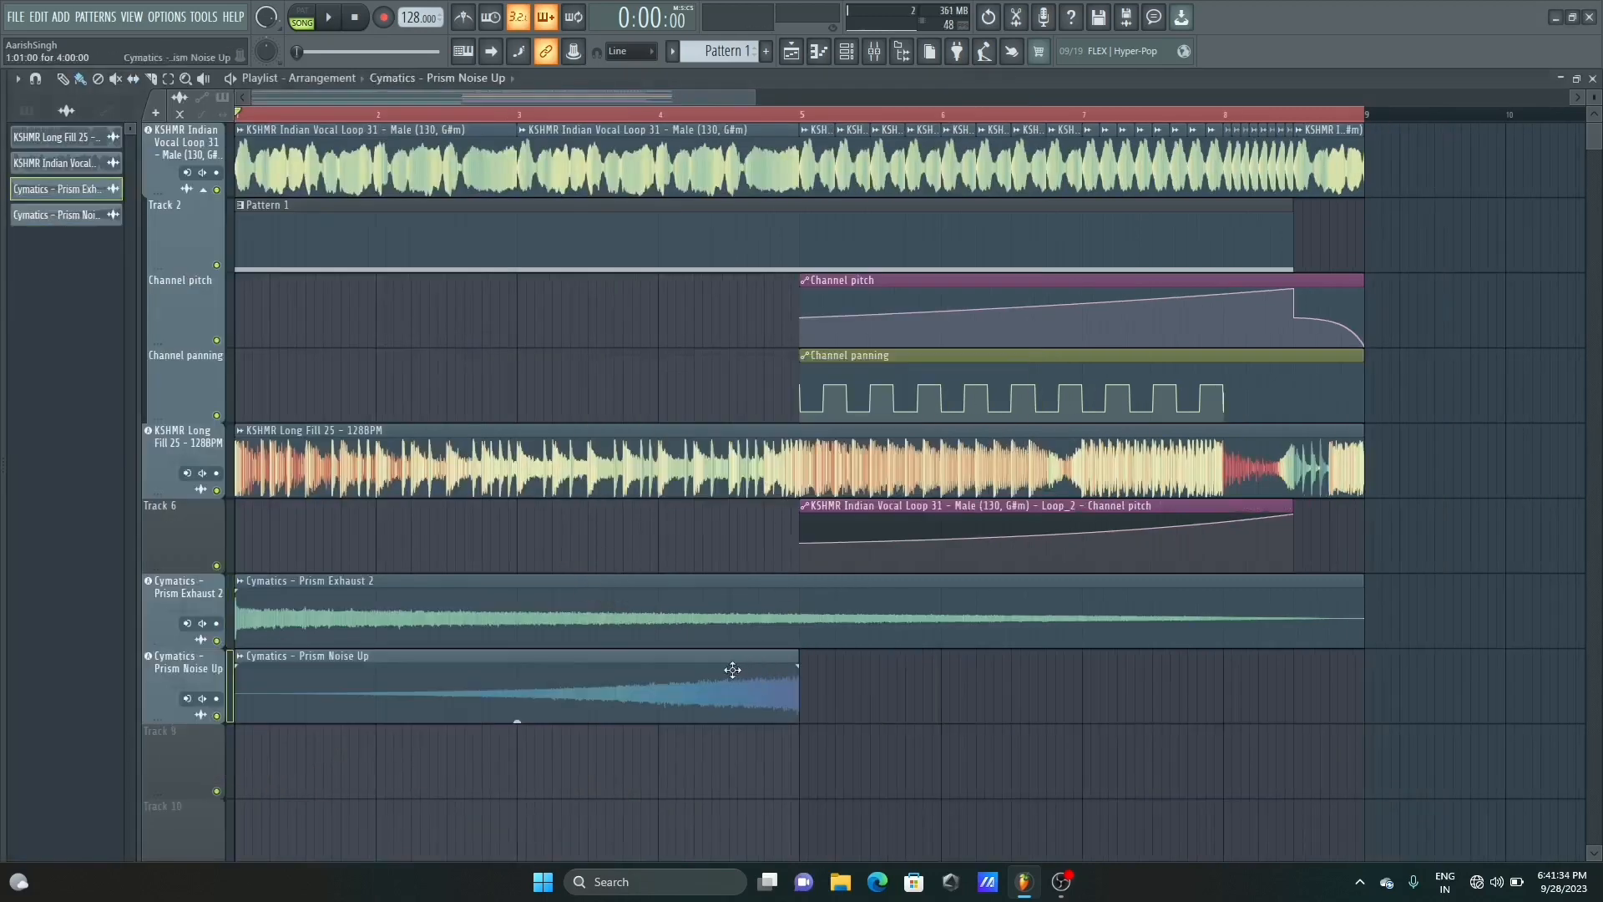
left_click_drag(779, 691, 1242, 692)
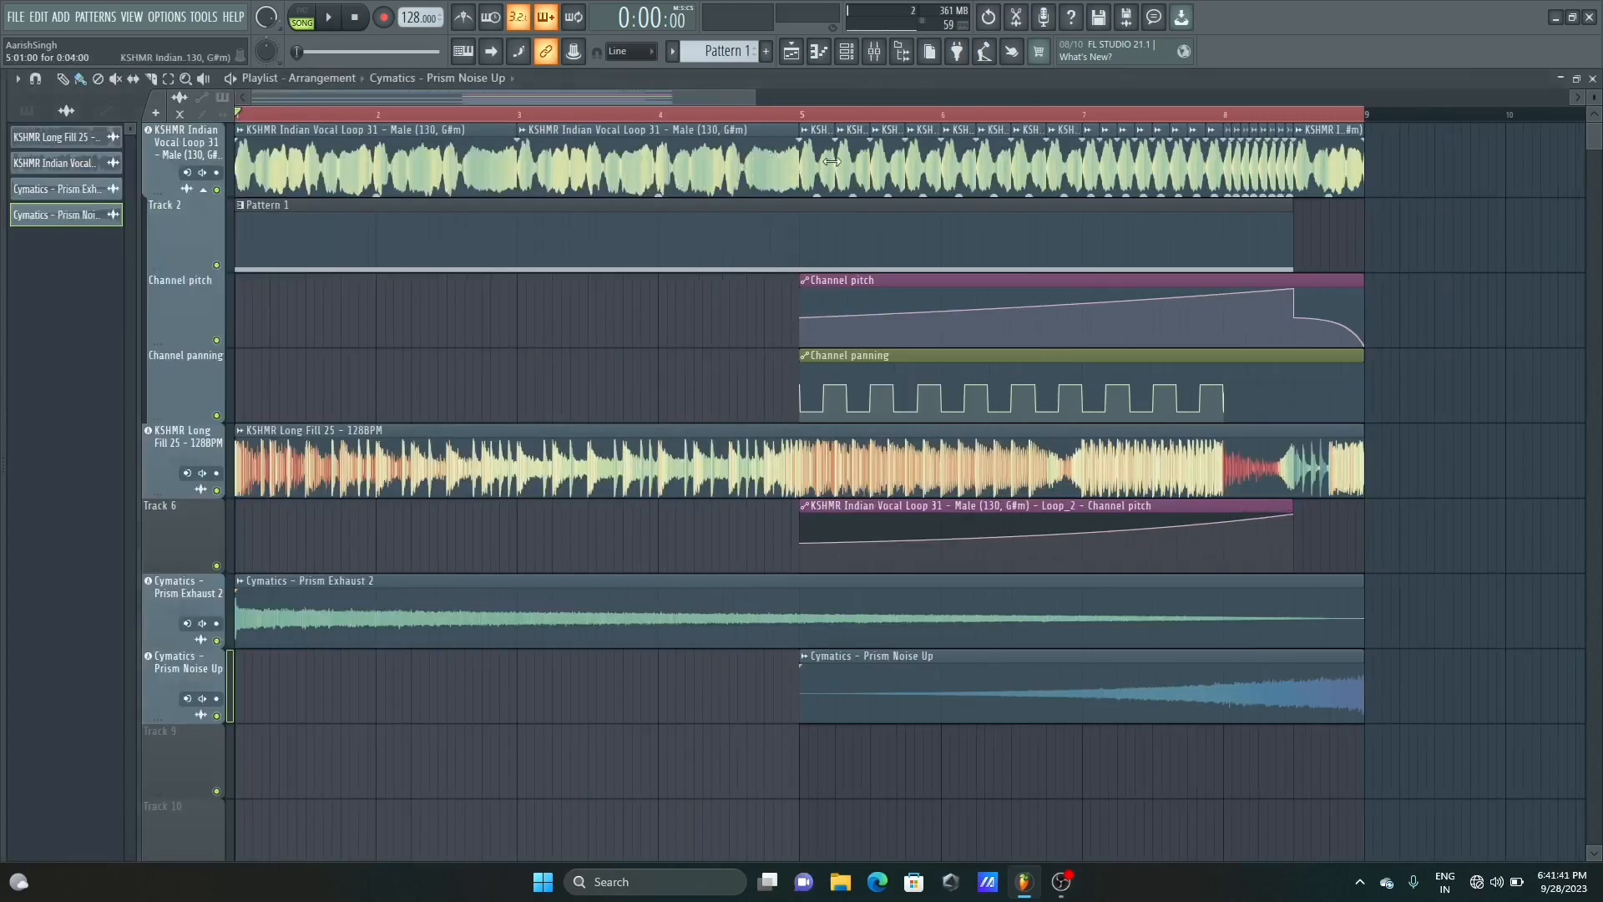
Preview Cymatics - Prism Riser 2 - 128 BPM A and add it as an audio track on track 9, starting at bar 1
mouse_move(5, 693)
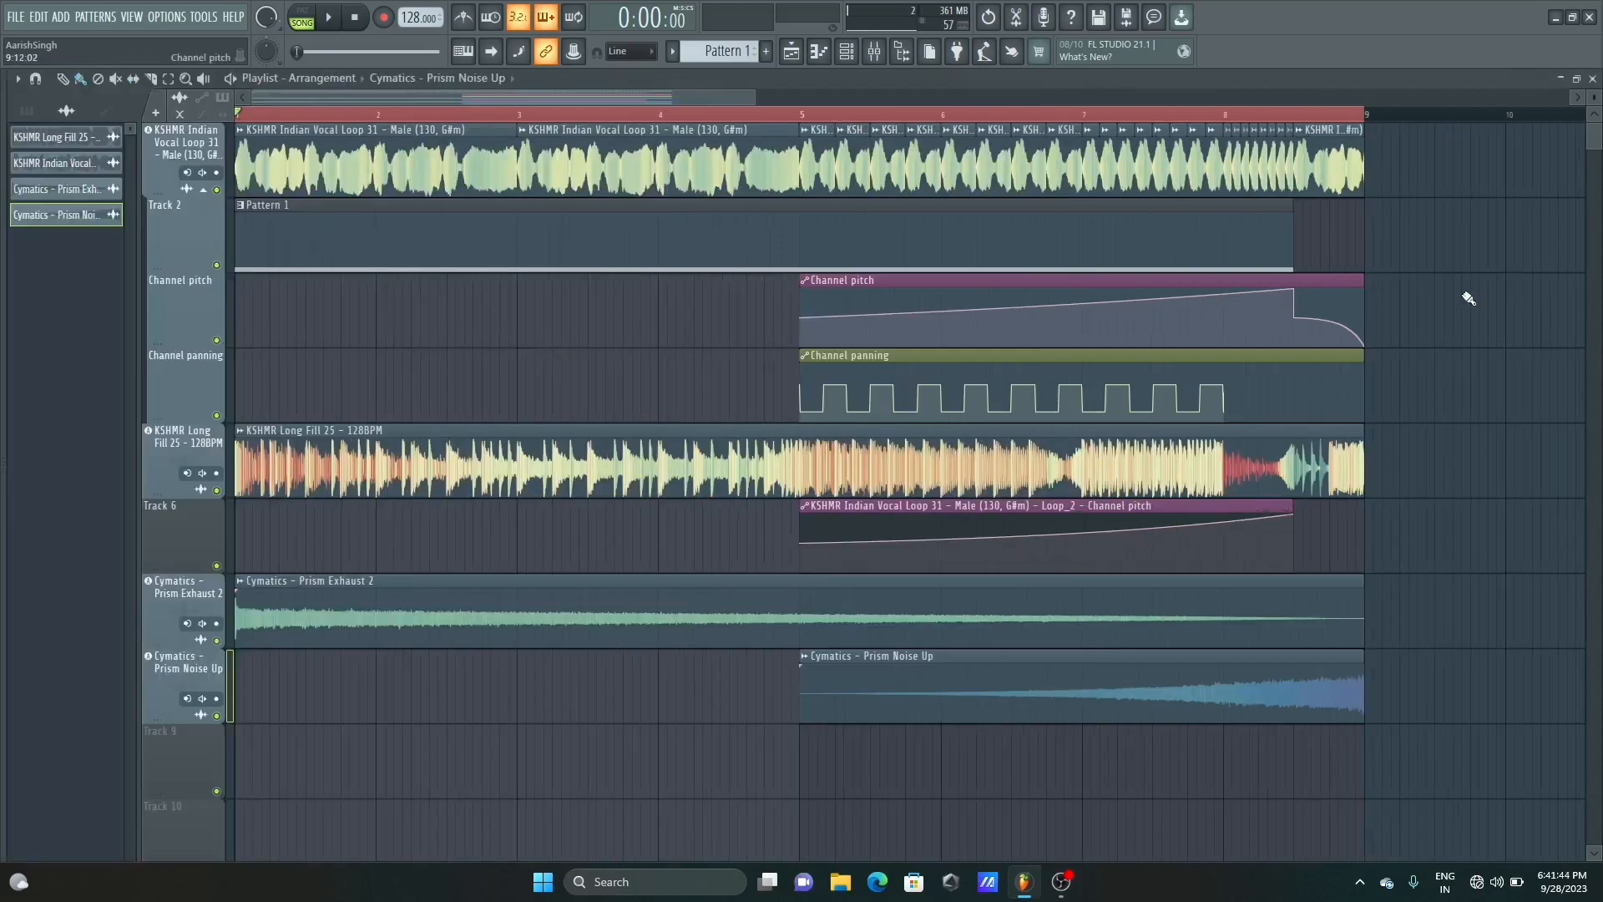
mouse_move(4, 726)
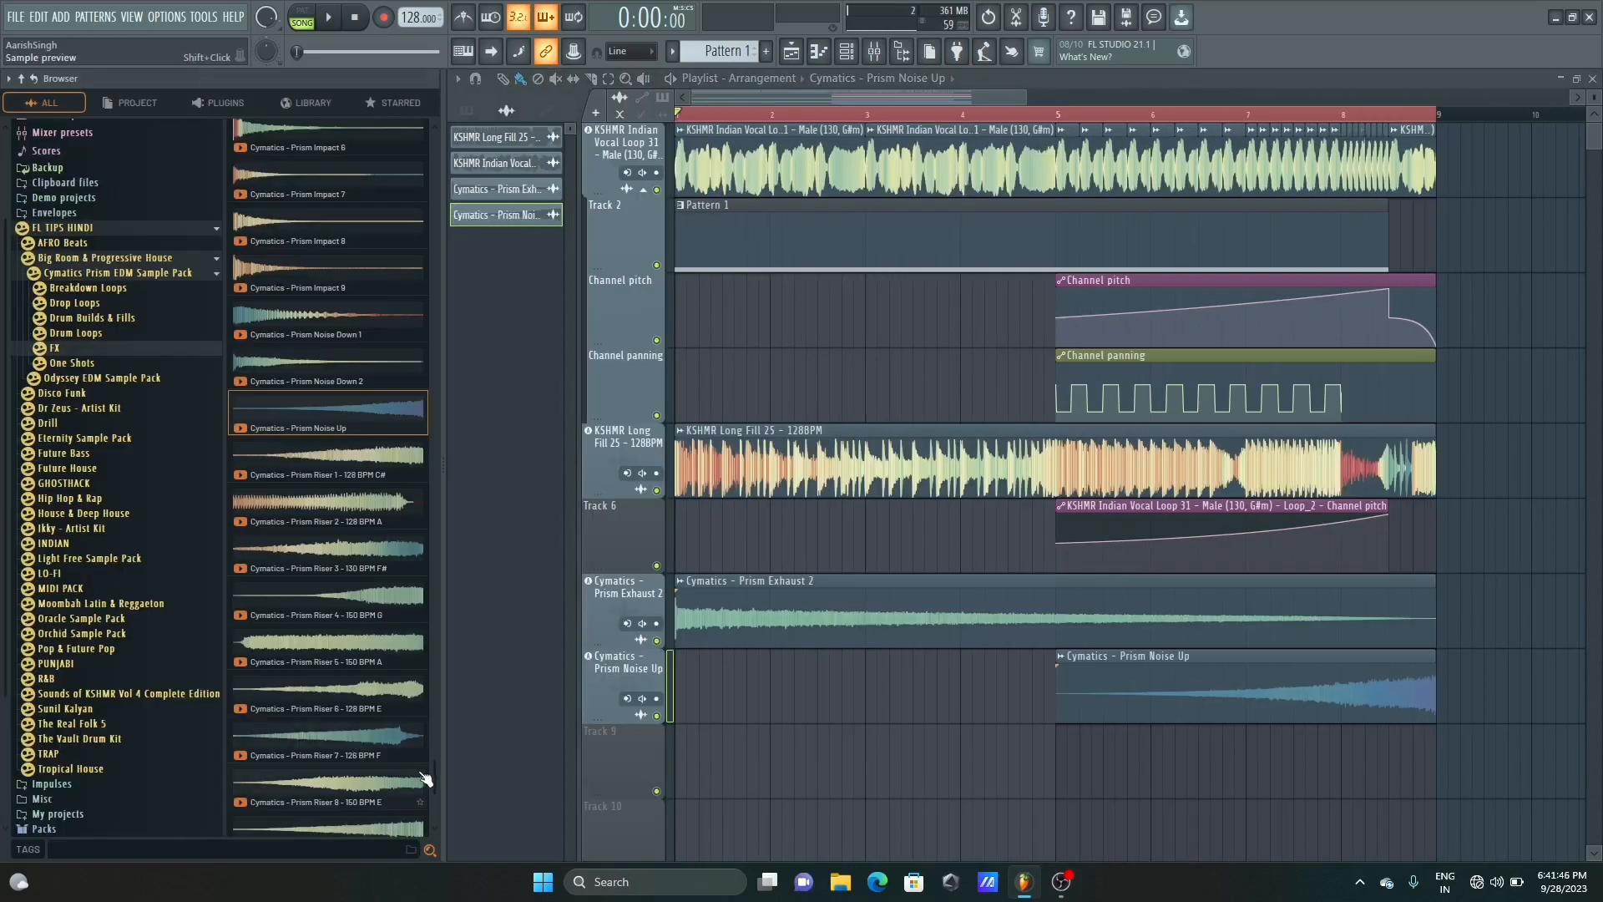
scroll(433, 777, "down", 1)
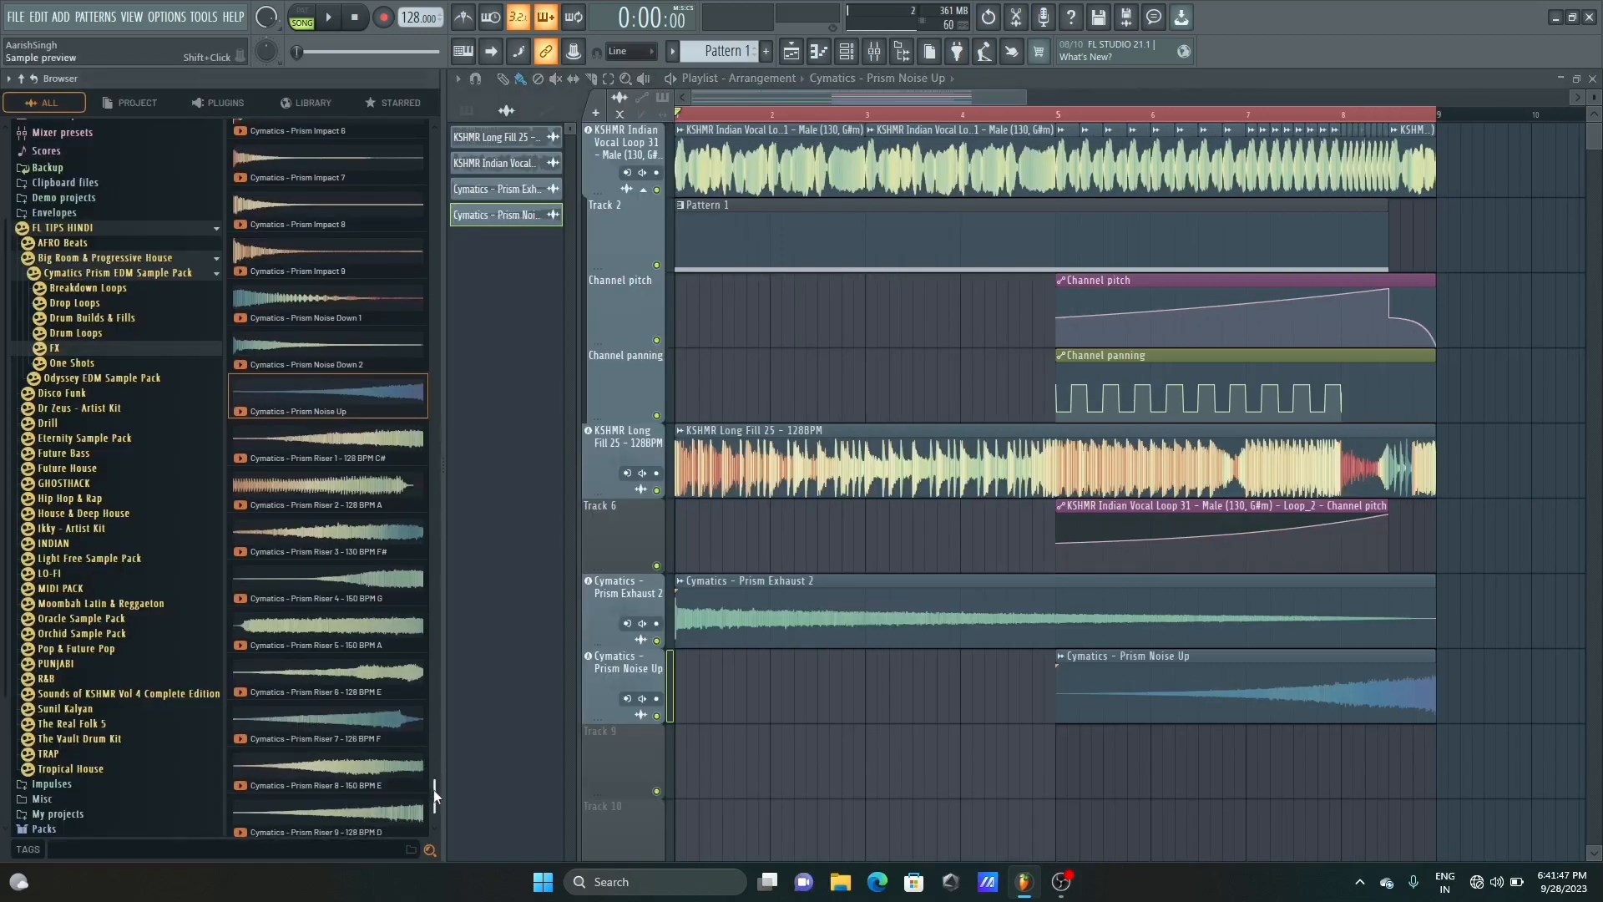
left_click(310, 499)
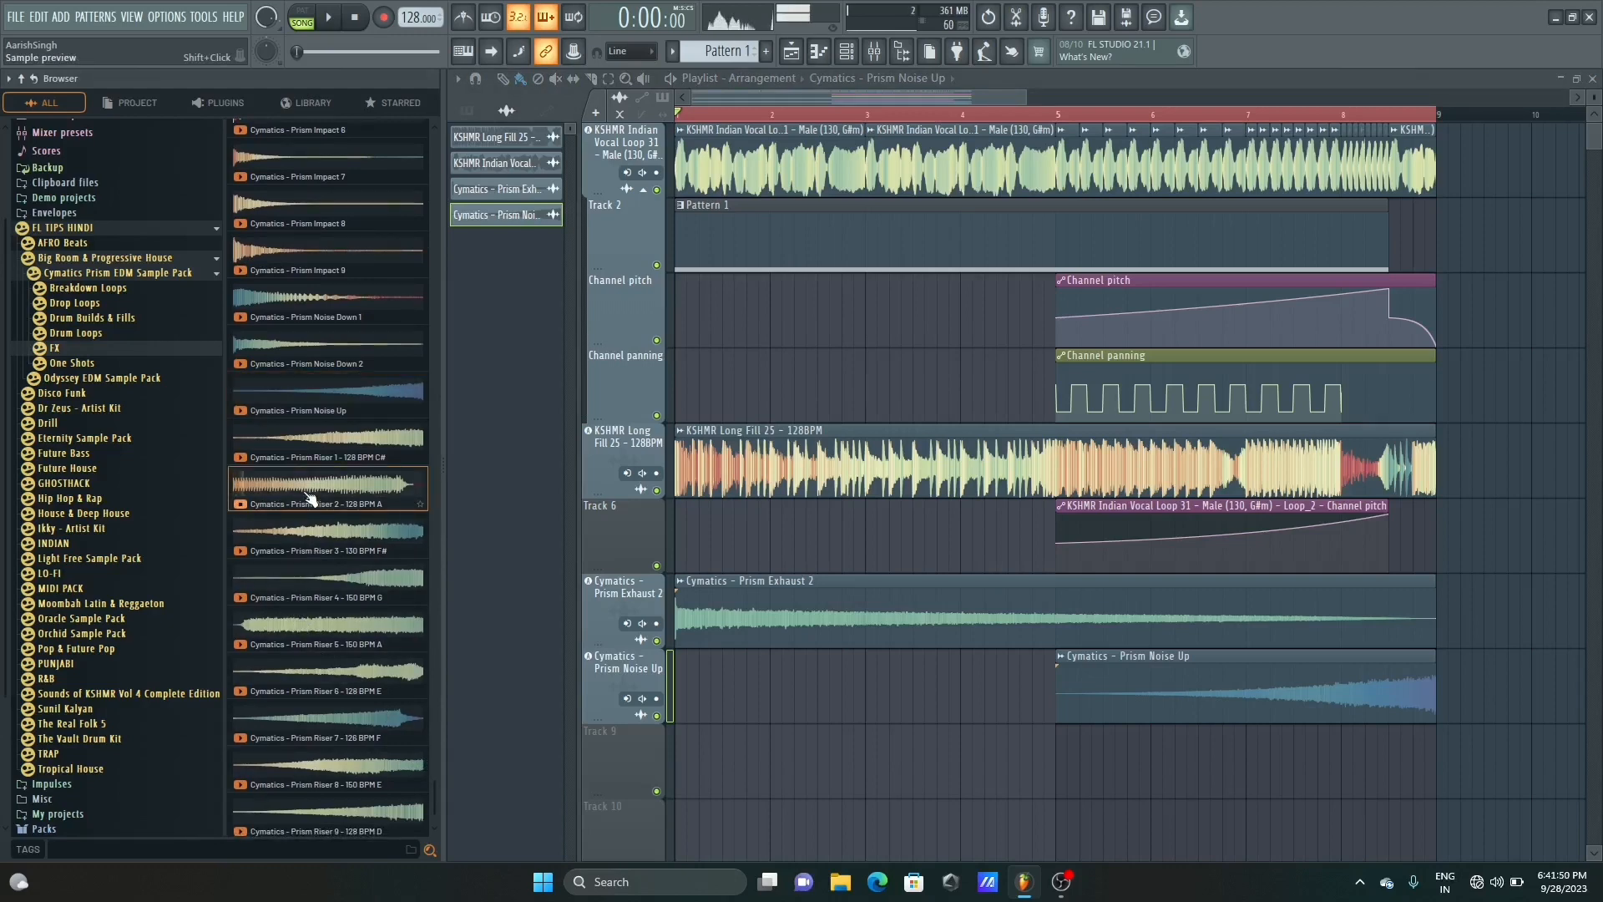
left_click_drag(342, 499, 633, 576)
left_click(769, 484)
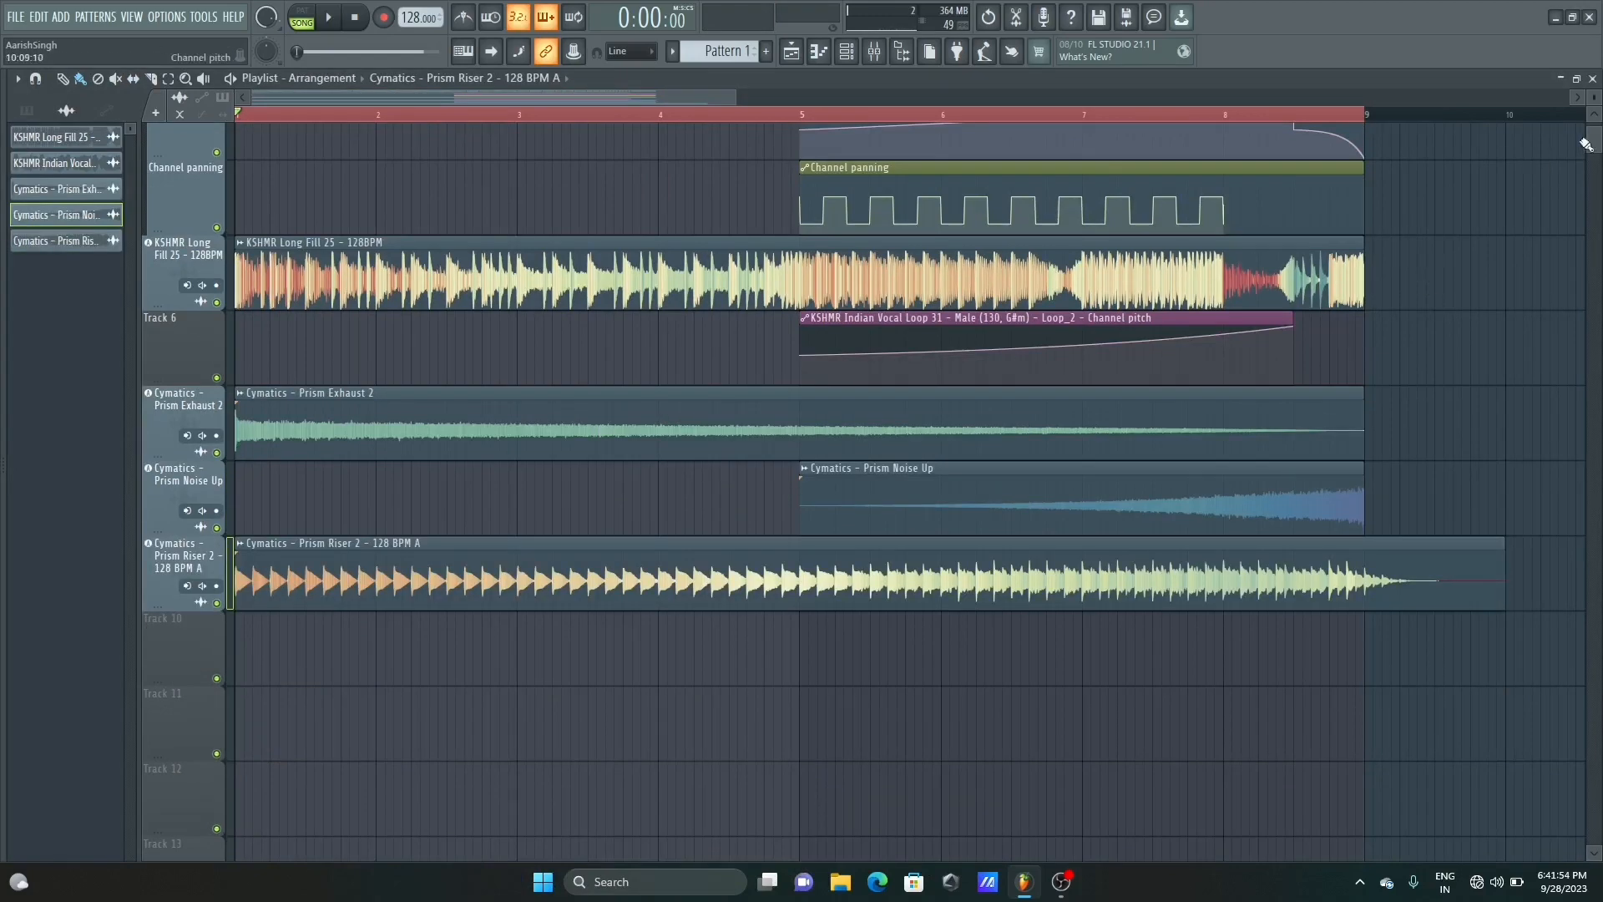
Set the Prism Riser 2 clip's time-stretching mode to Auto and reset its pitch shift
left_click_drag(1593, 144, 1598, 78)
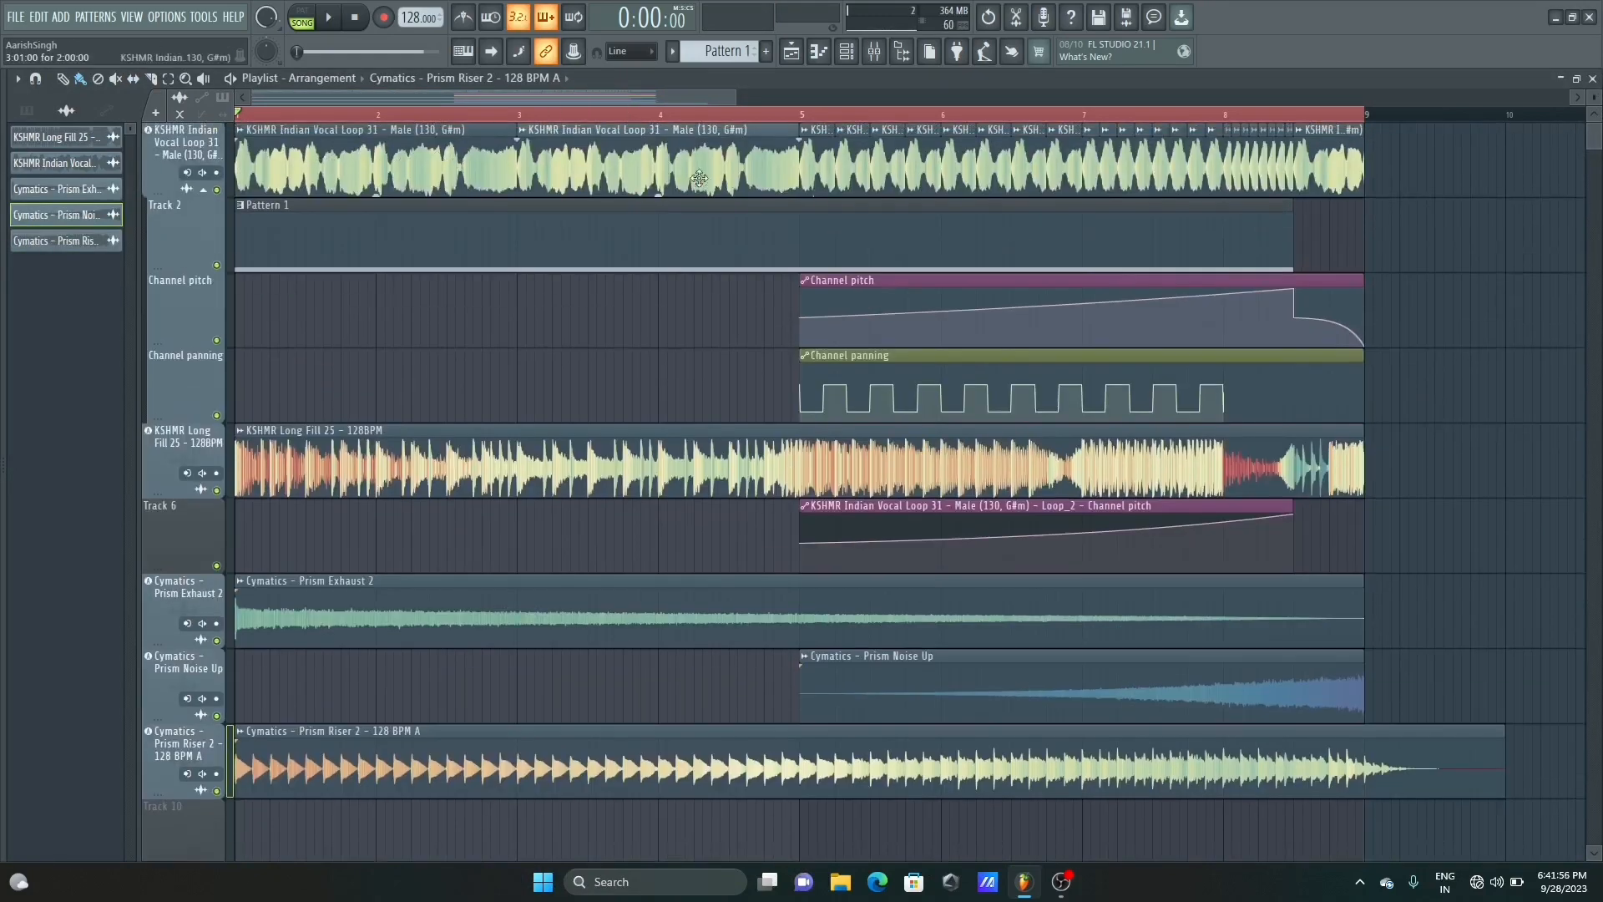
left_click_drag(1600, 140, 1599, 145)
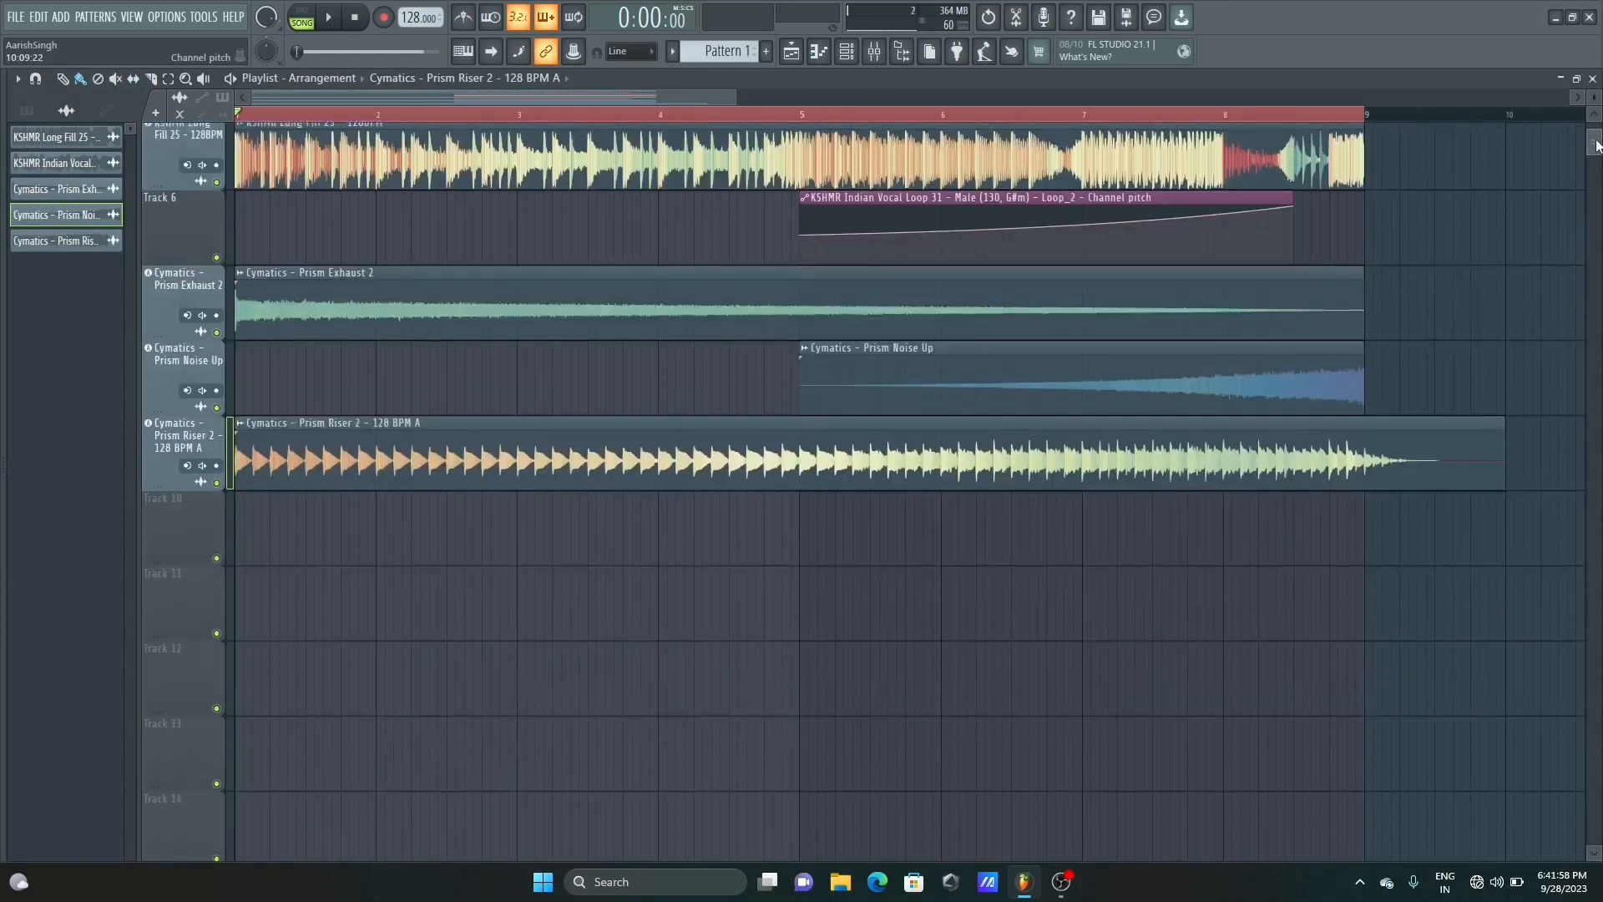
double_click(546, 459)
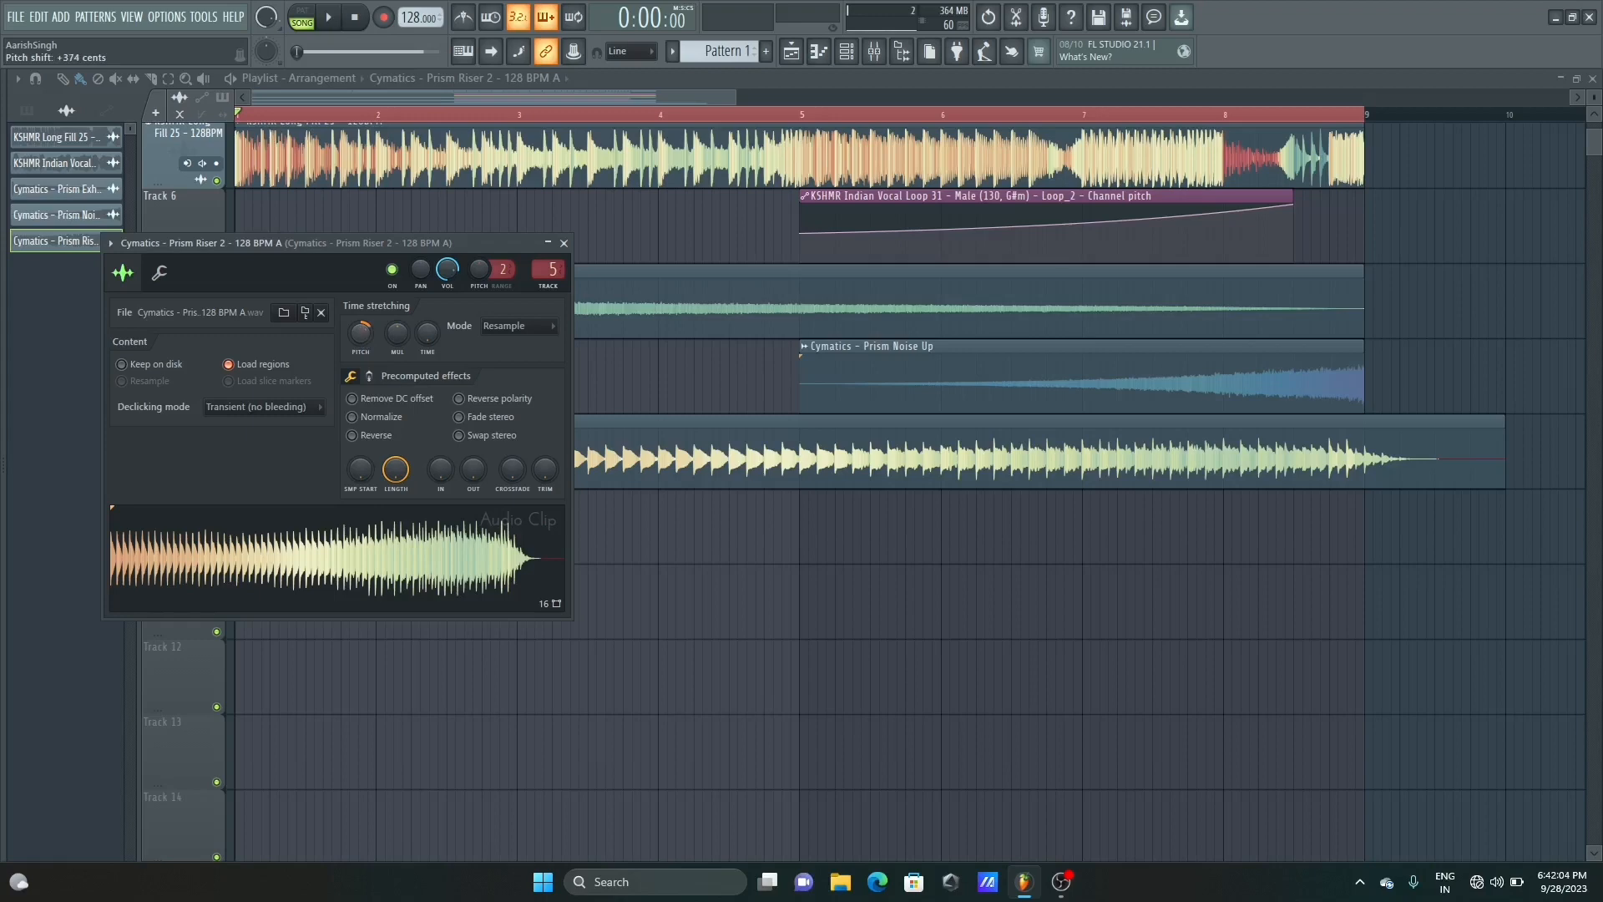
right_click(361, 336)
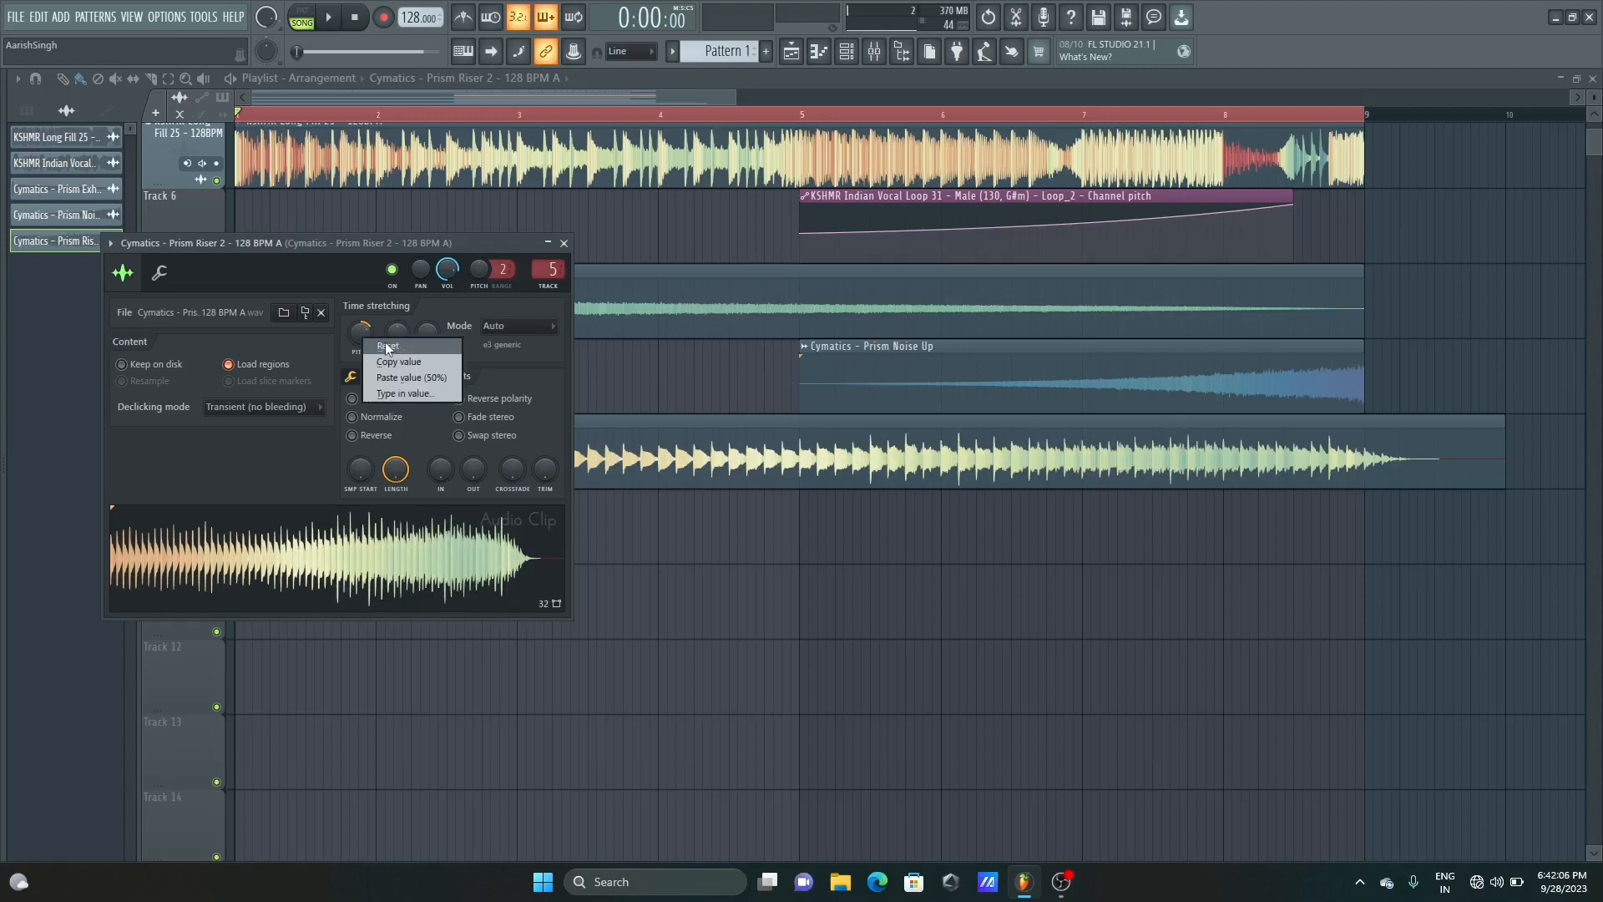
left_click(384, 347)
left_click(563, 243)
Review the channel settings of the Prism Riser 2, Prism Exhaust 2 and Prism Noise Up clips in turn
scroll(653, 504, "up", 4)
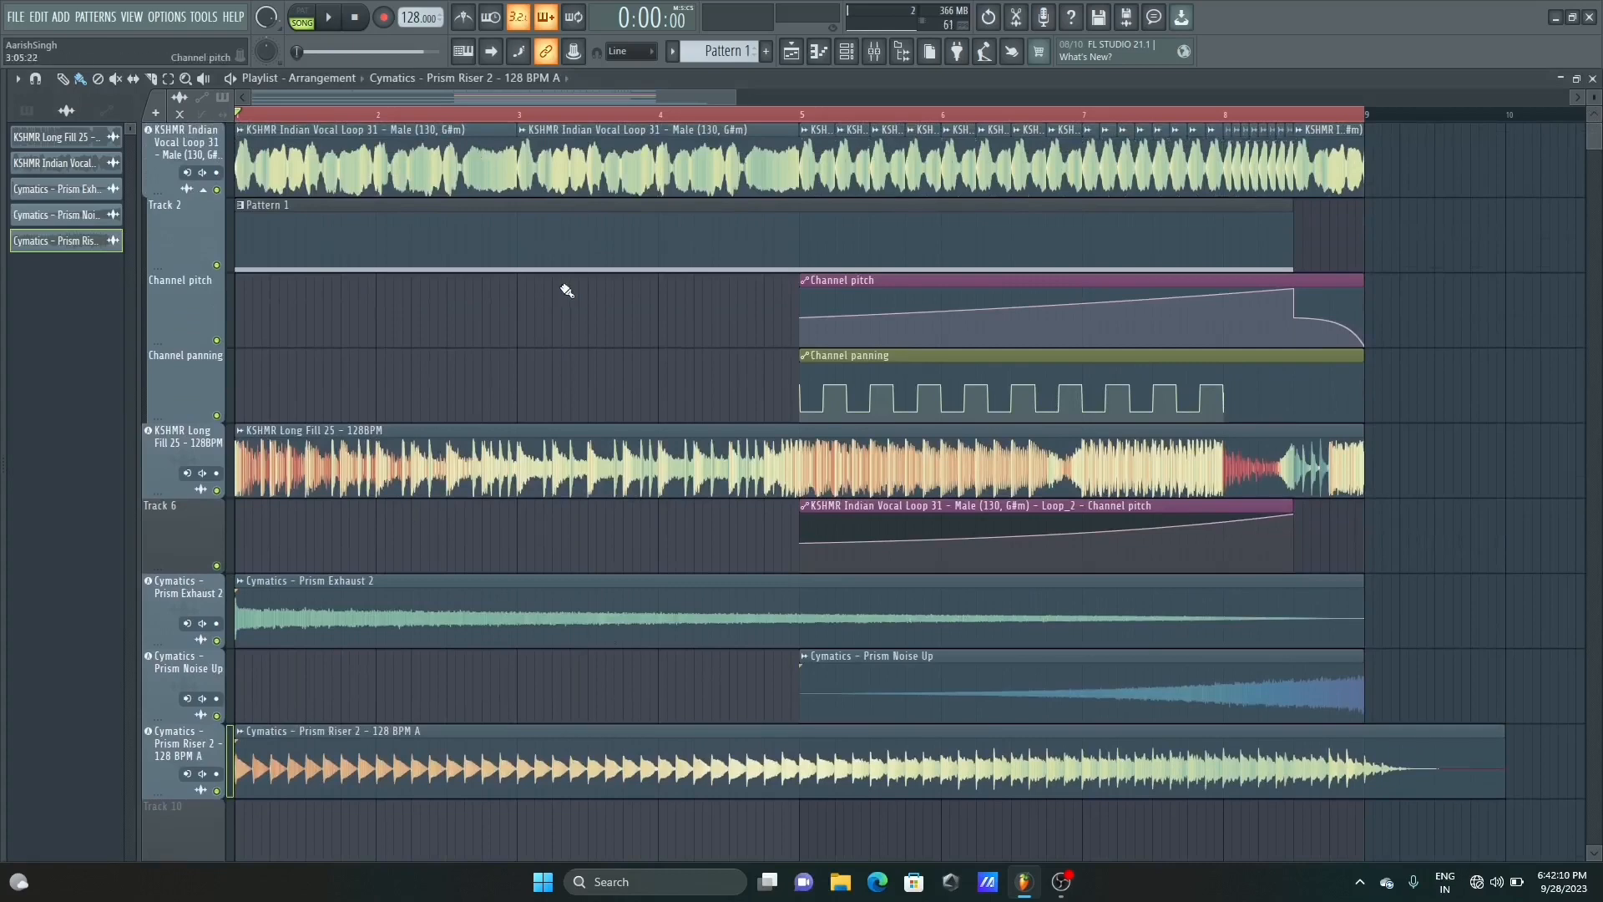
double_click(927, 764)
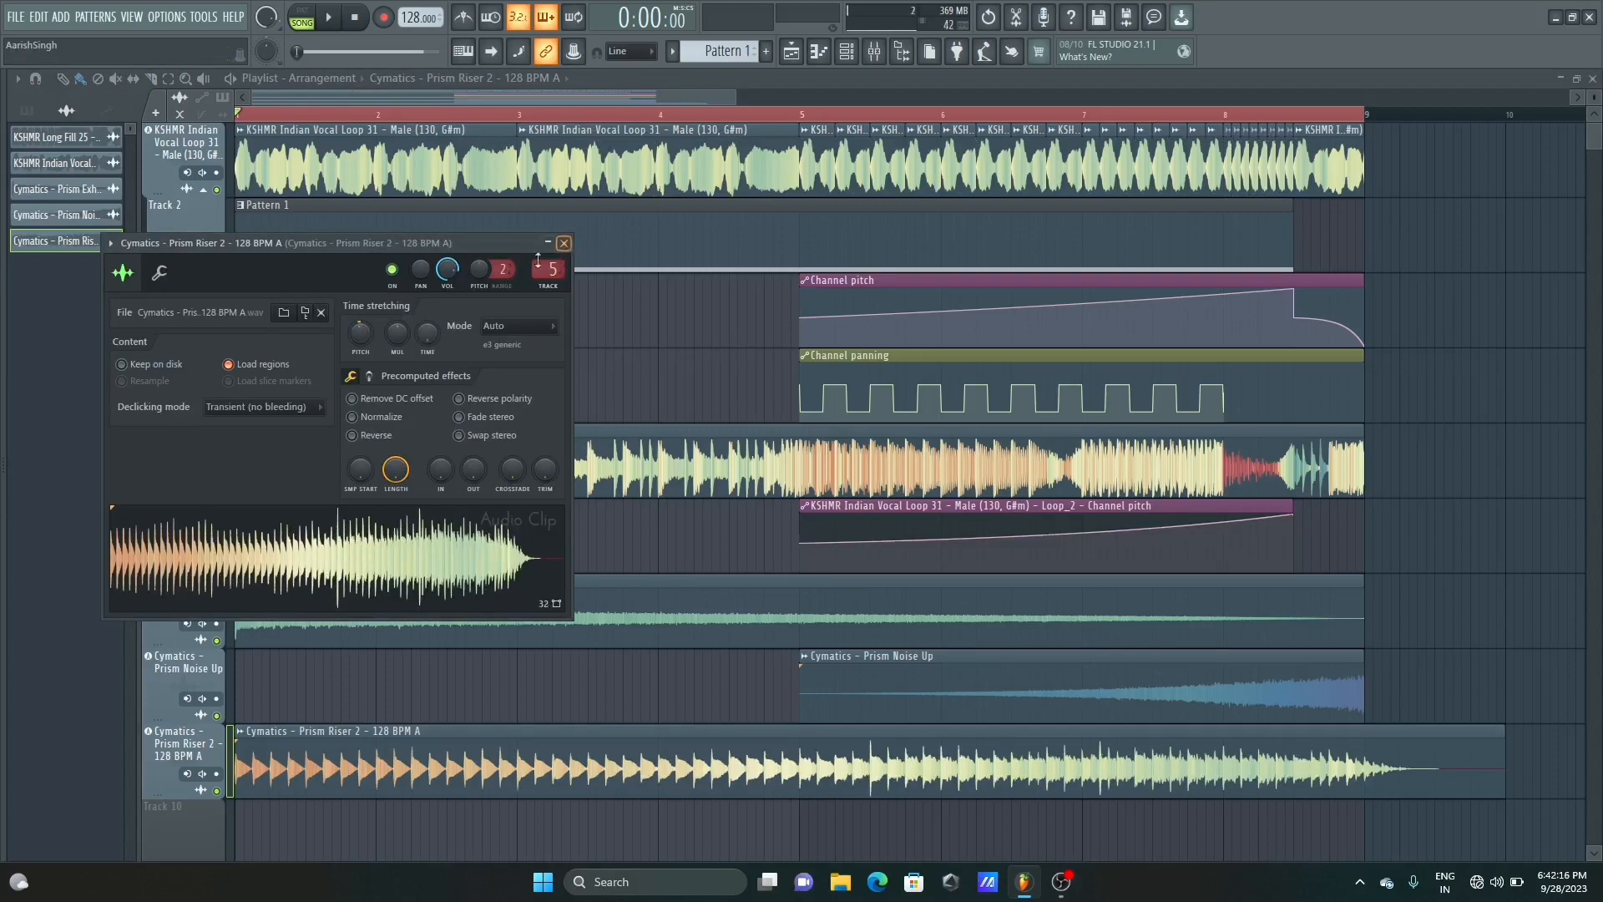
left_click(564, 243)
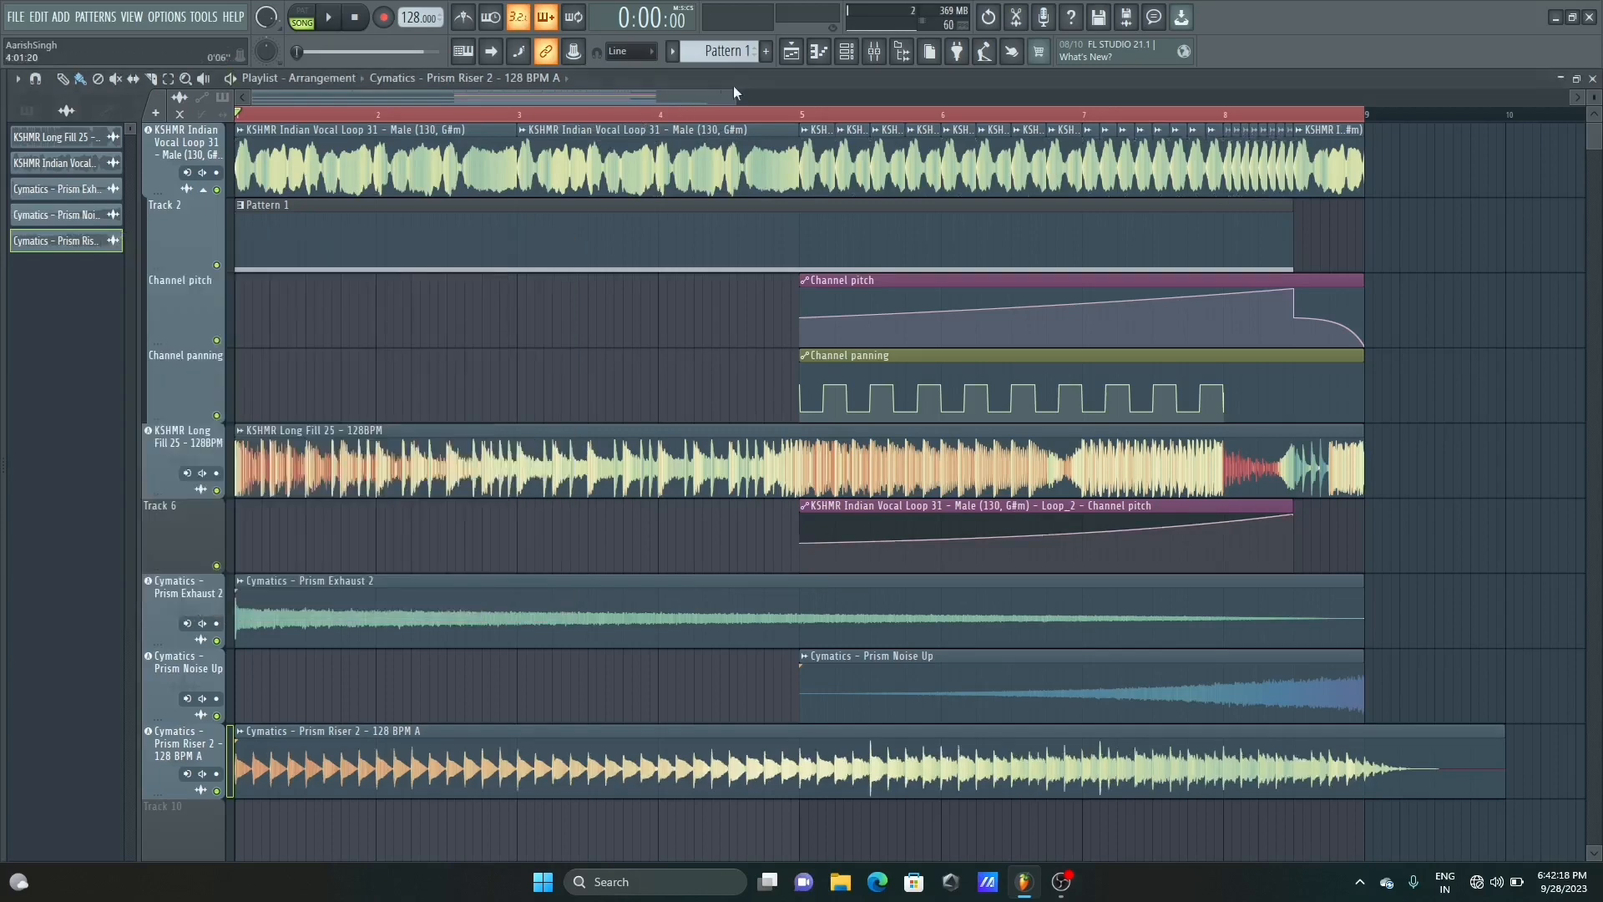
scroll(284, 576, "down", 3)
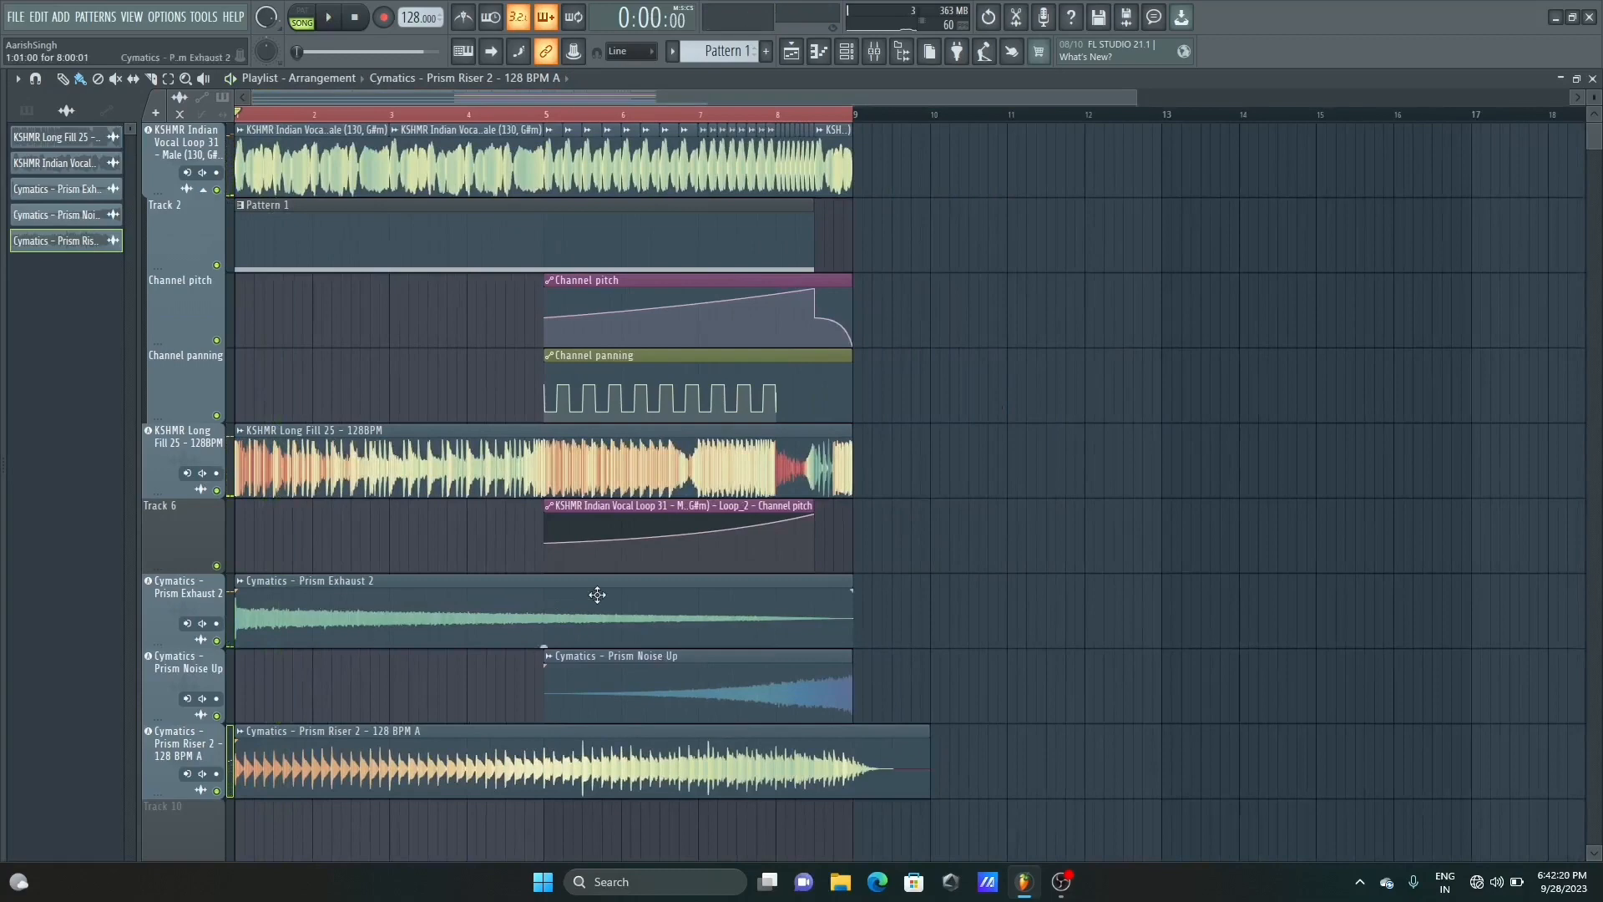
double_click(386, 620)
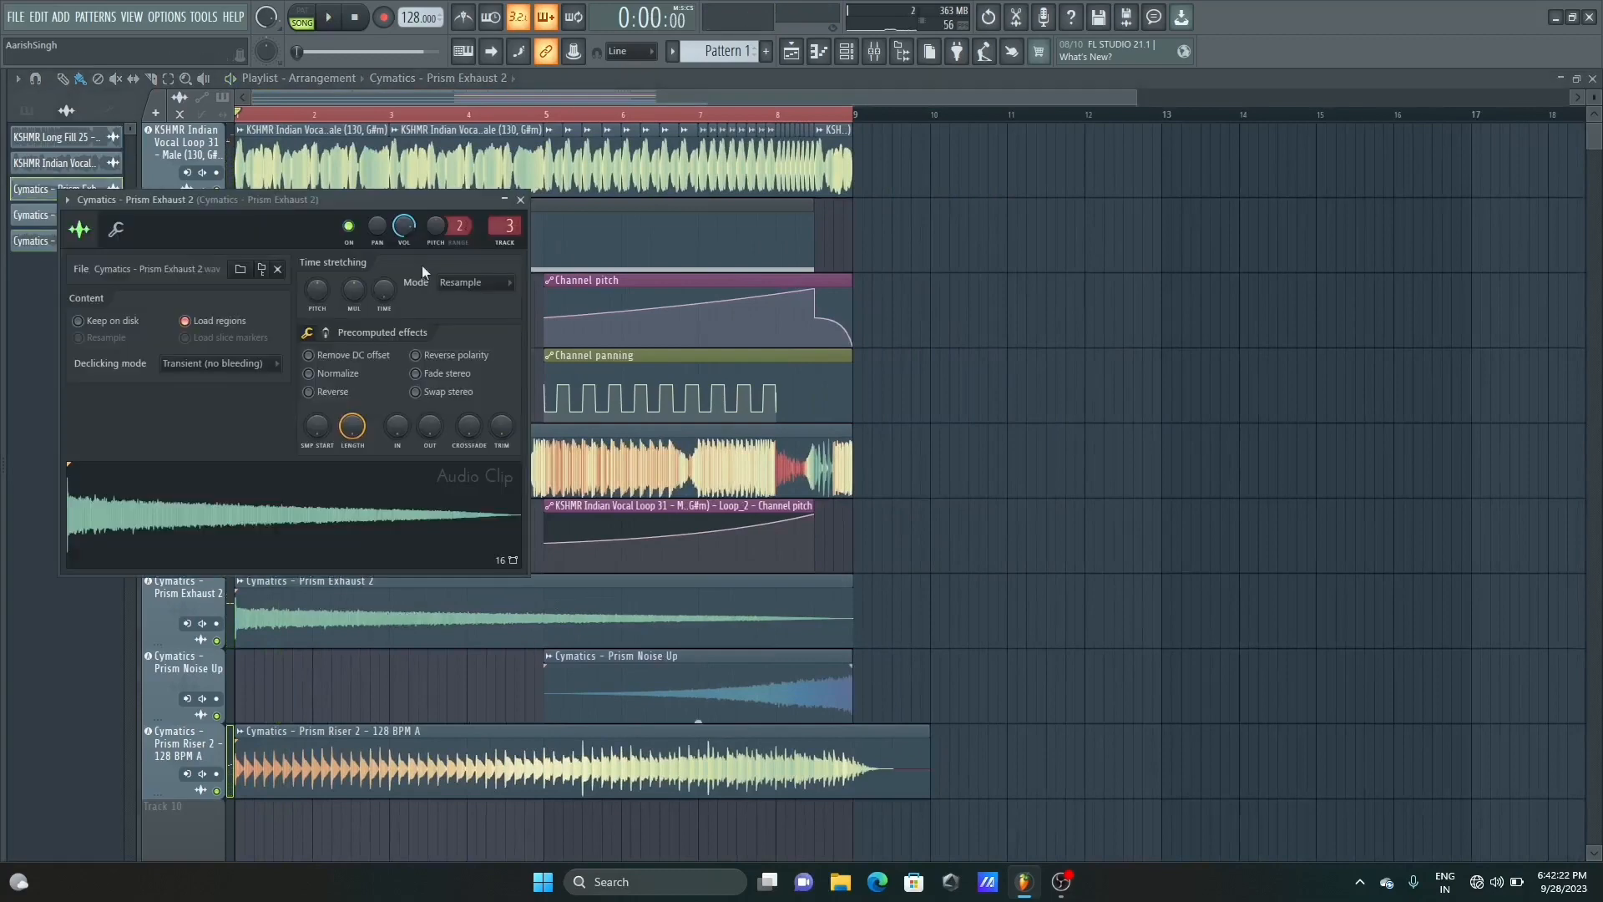
left_click(520, 201)
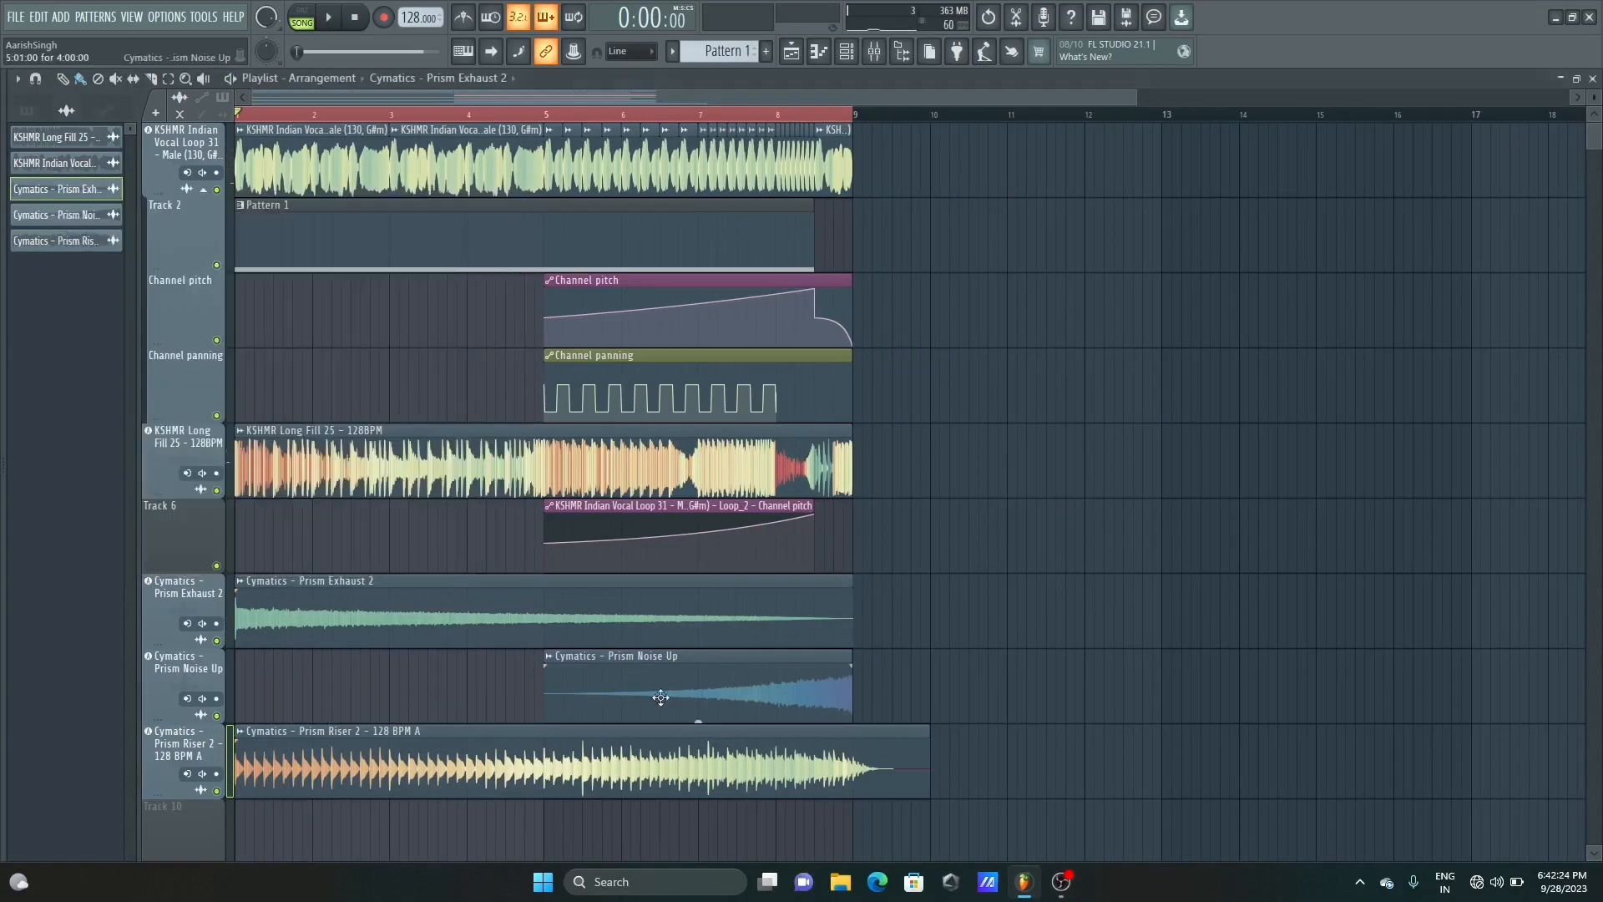
double_click(664, 697)
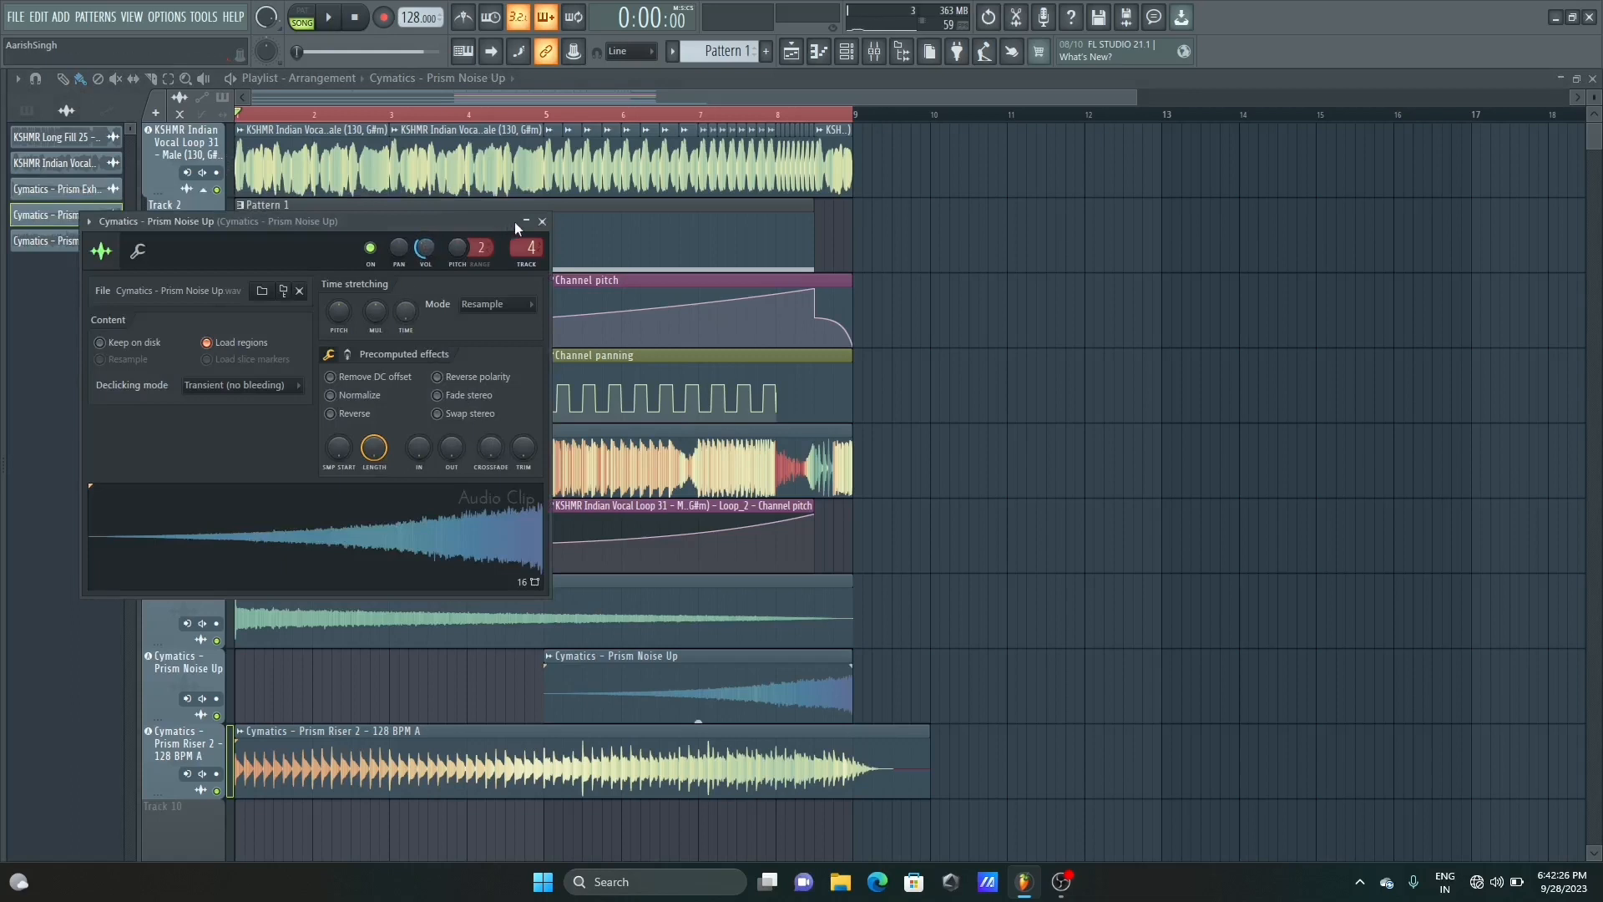
left_click(541, 221)
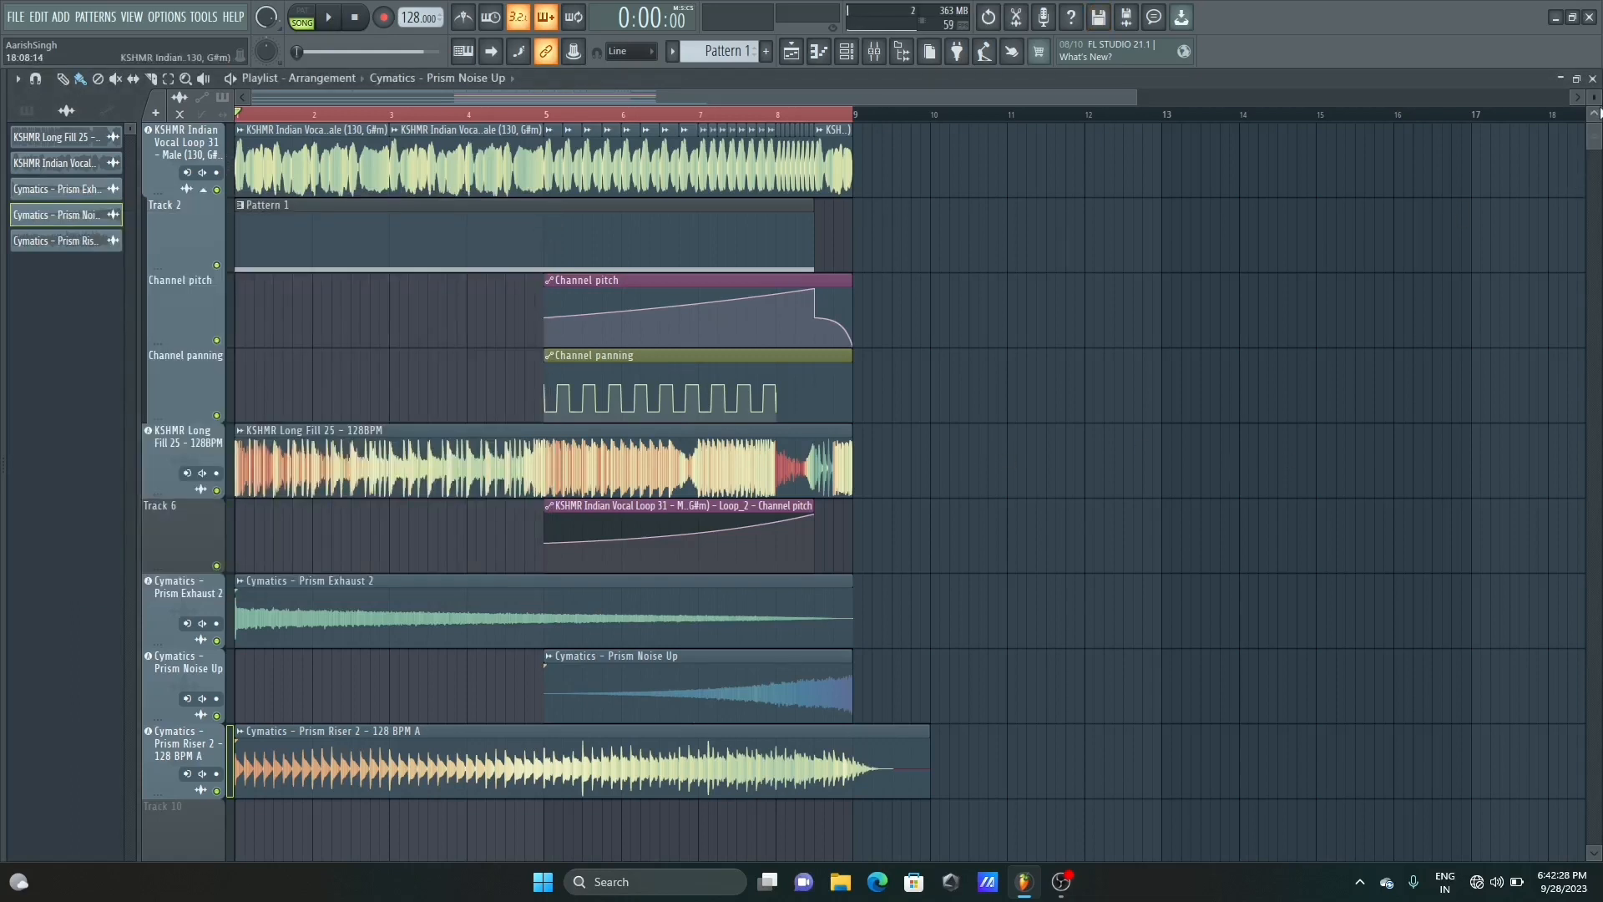
Inspect the KSHMR Indian Vocal Loop 31 channel's settings and its mixer track 2, and return to the playlist
left_click_drag(1595, 98, 1594, 89)
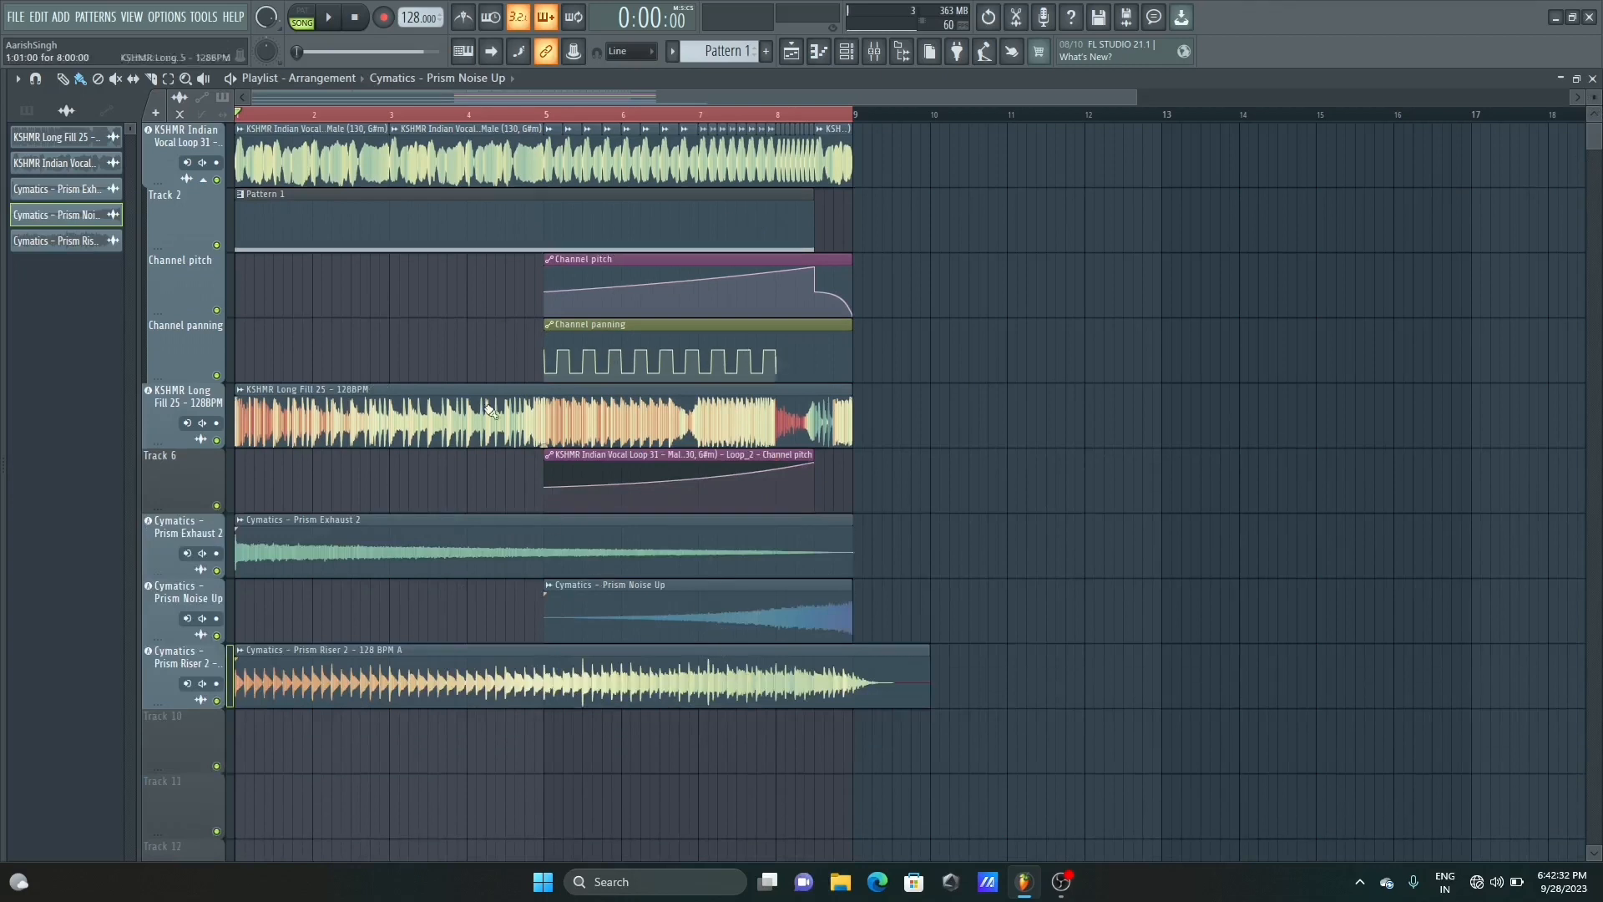
left_click(55, 163)
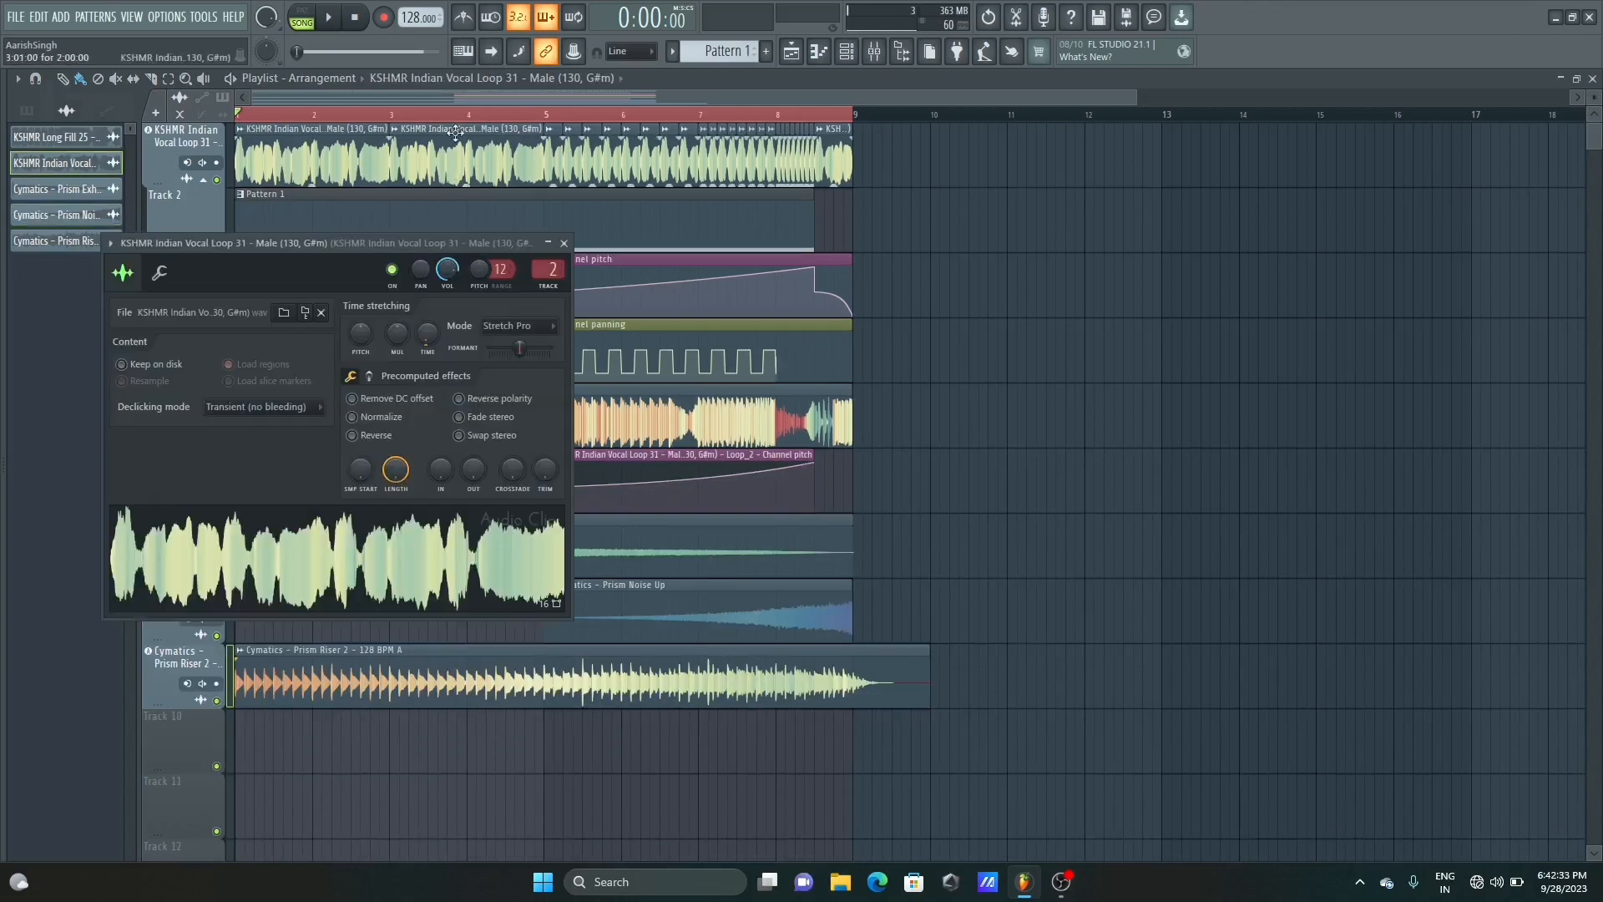
double_click(547, 269)
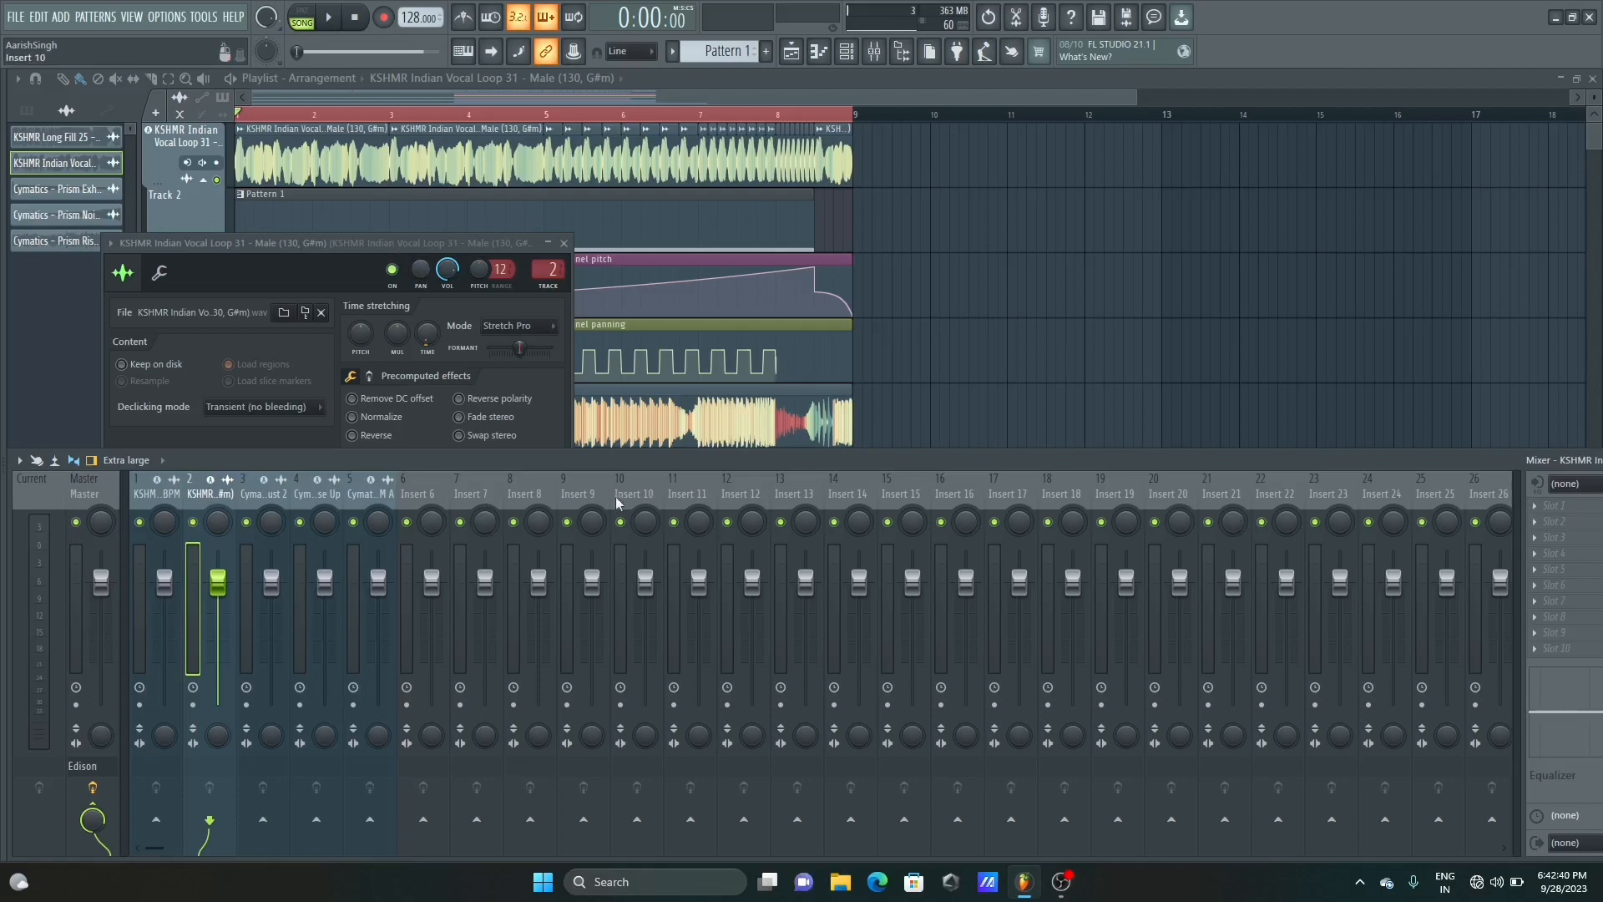
double_click(535, 154)
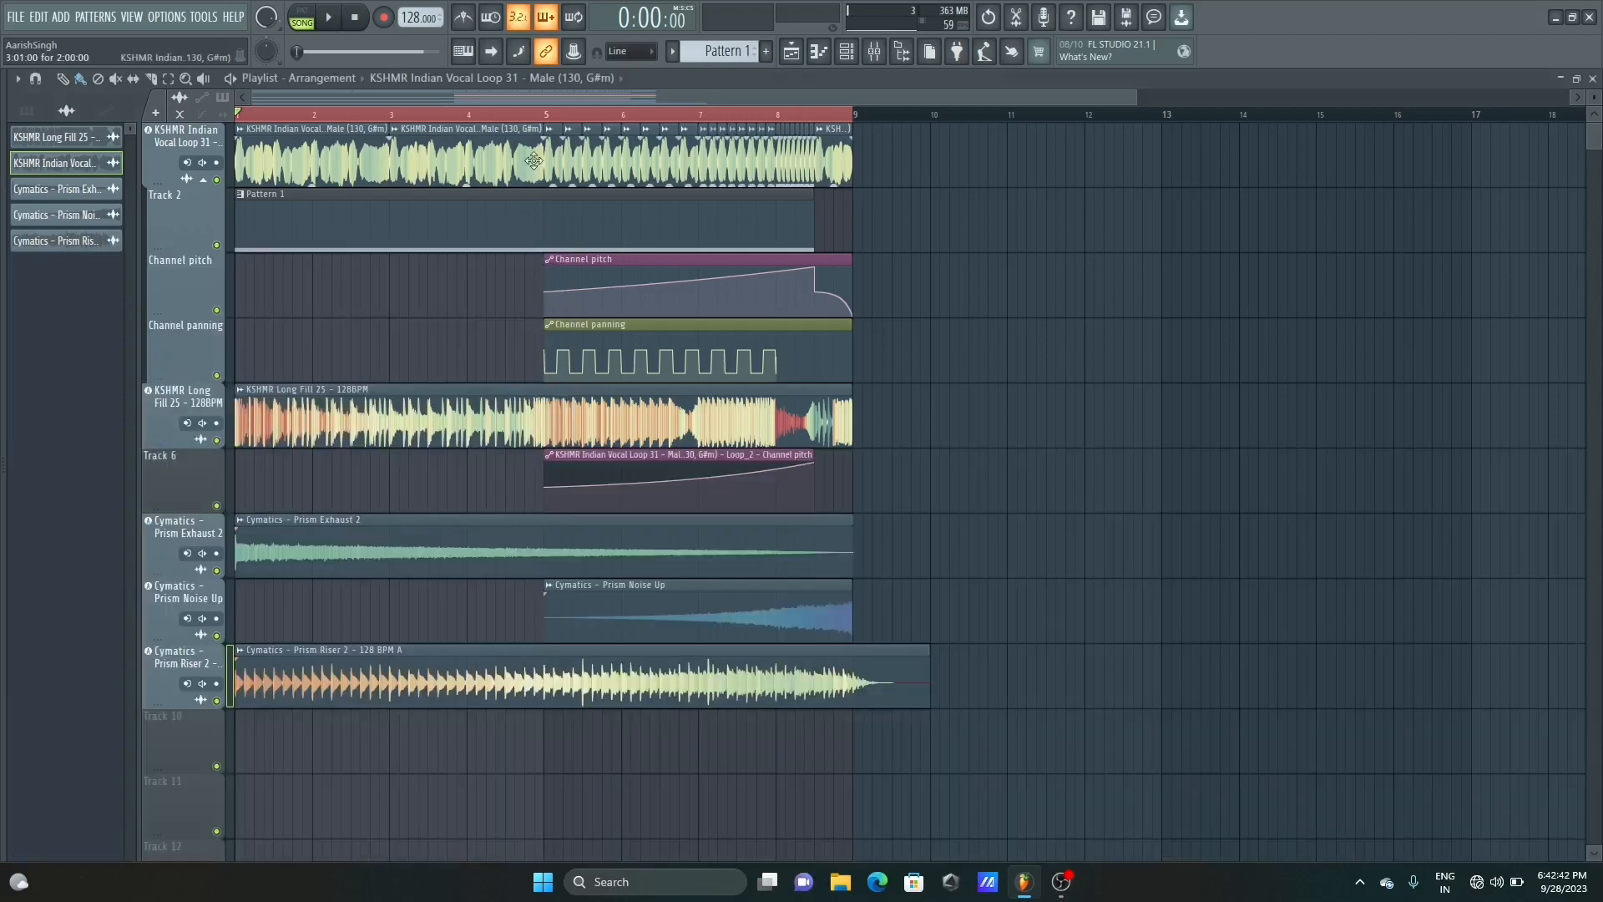
double_click(550, 269)
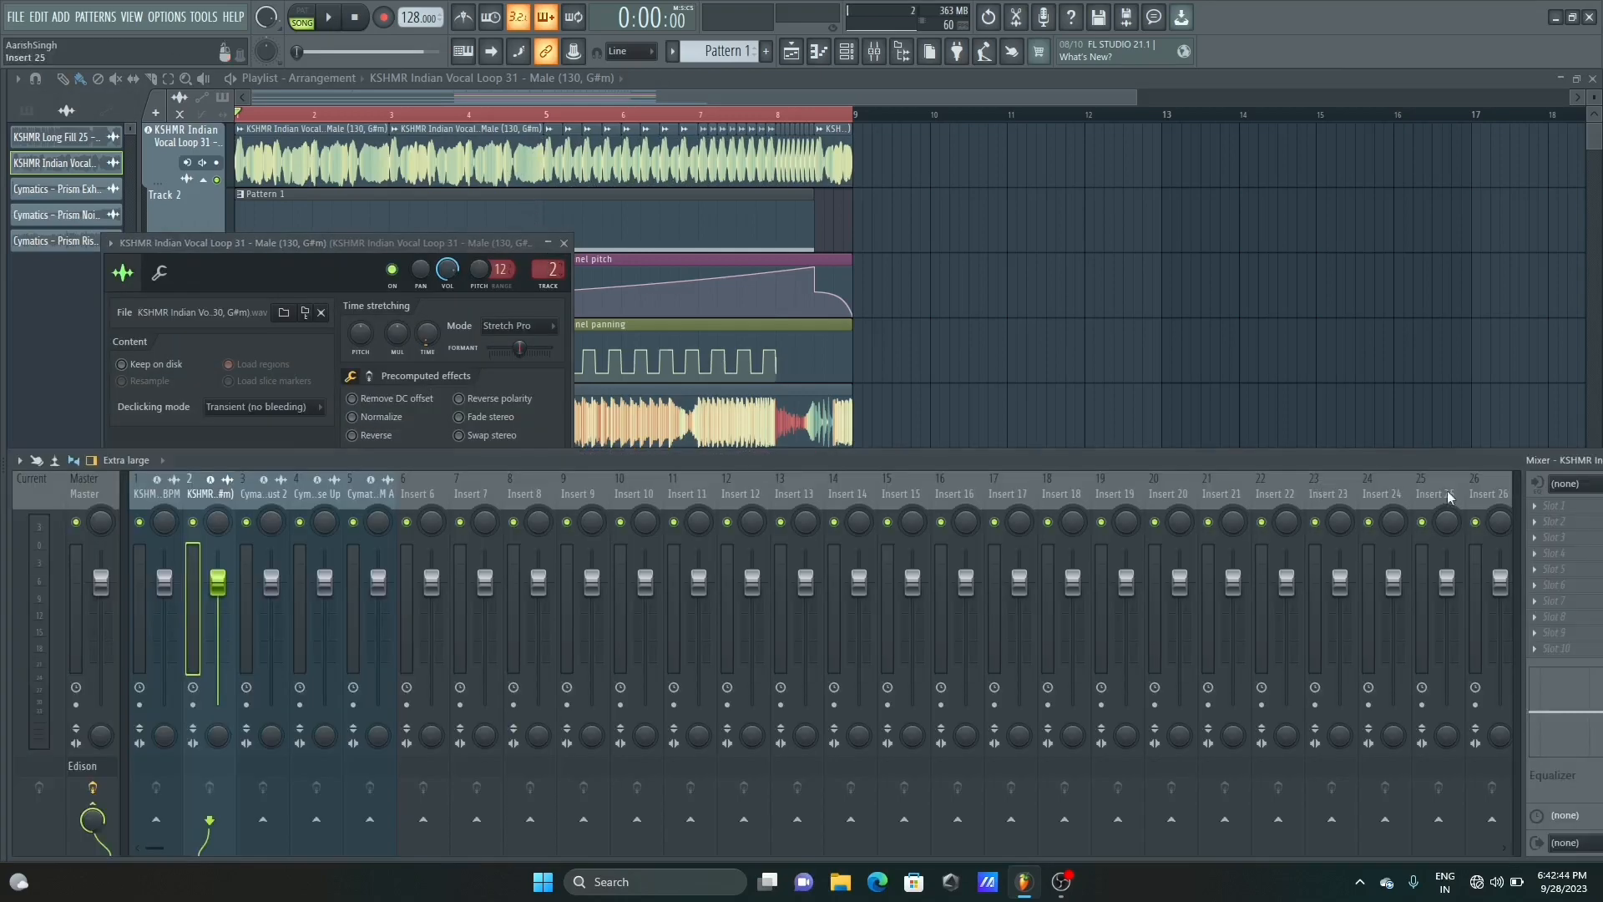
left_click(692, 88)
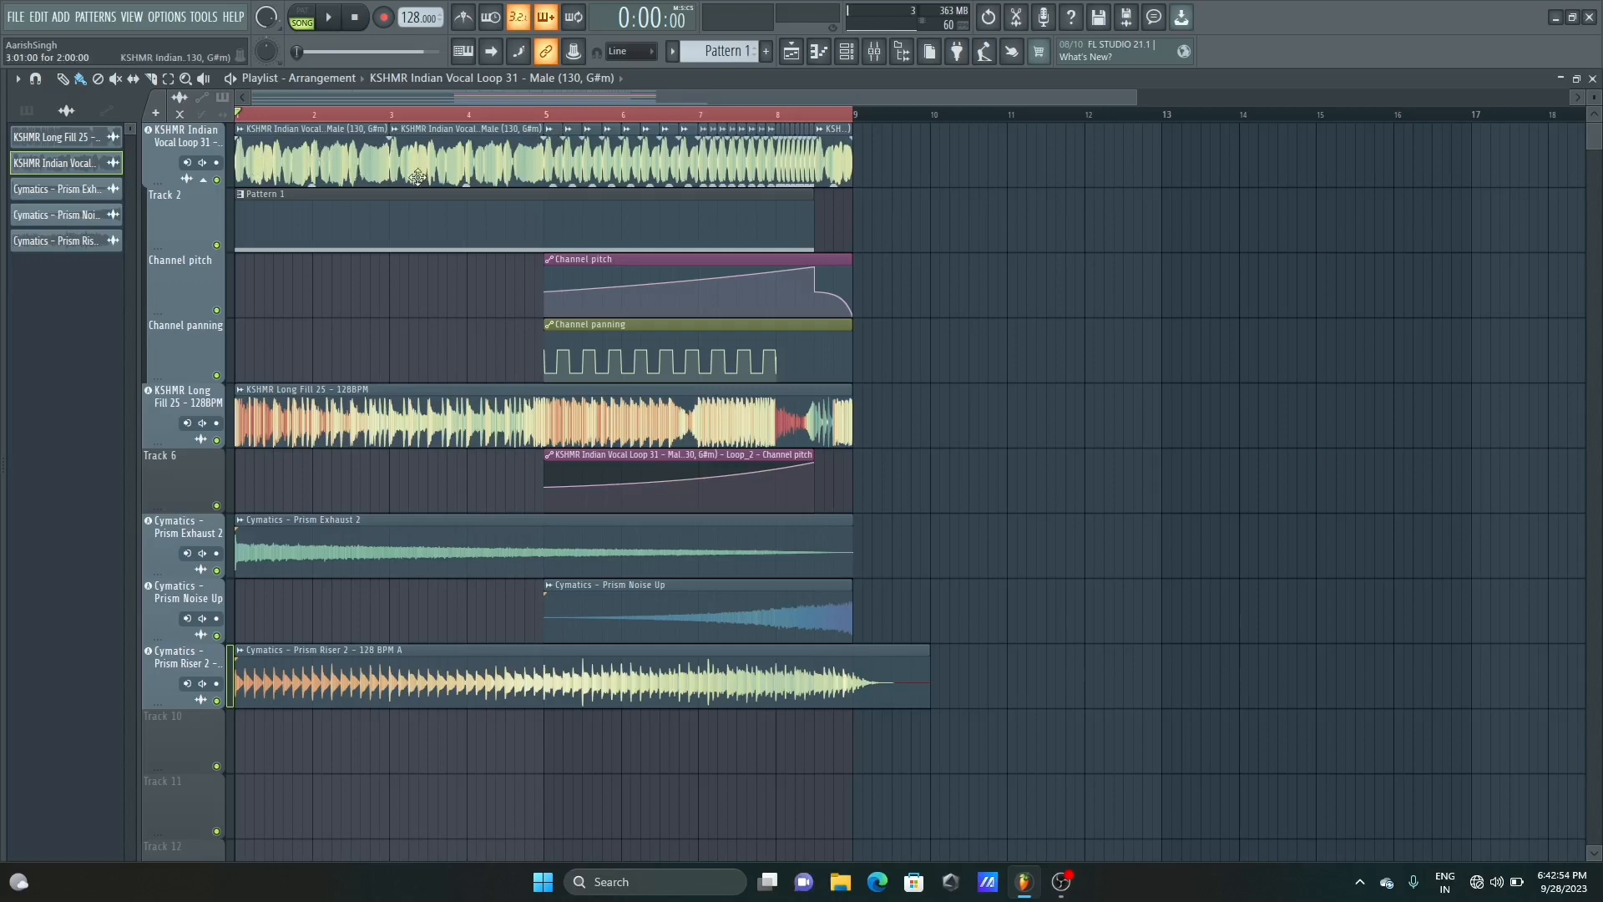
Check the vocal slices' channel settings and mixer routing once more, and close both windows
double_click(473, 152)
double_click(547, 270)
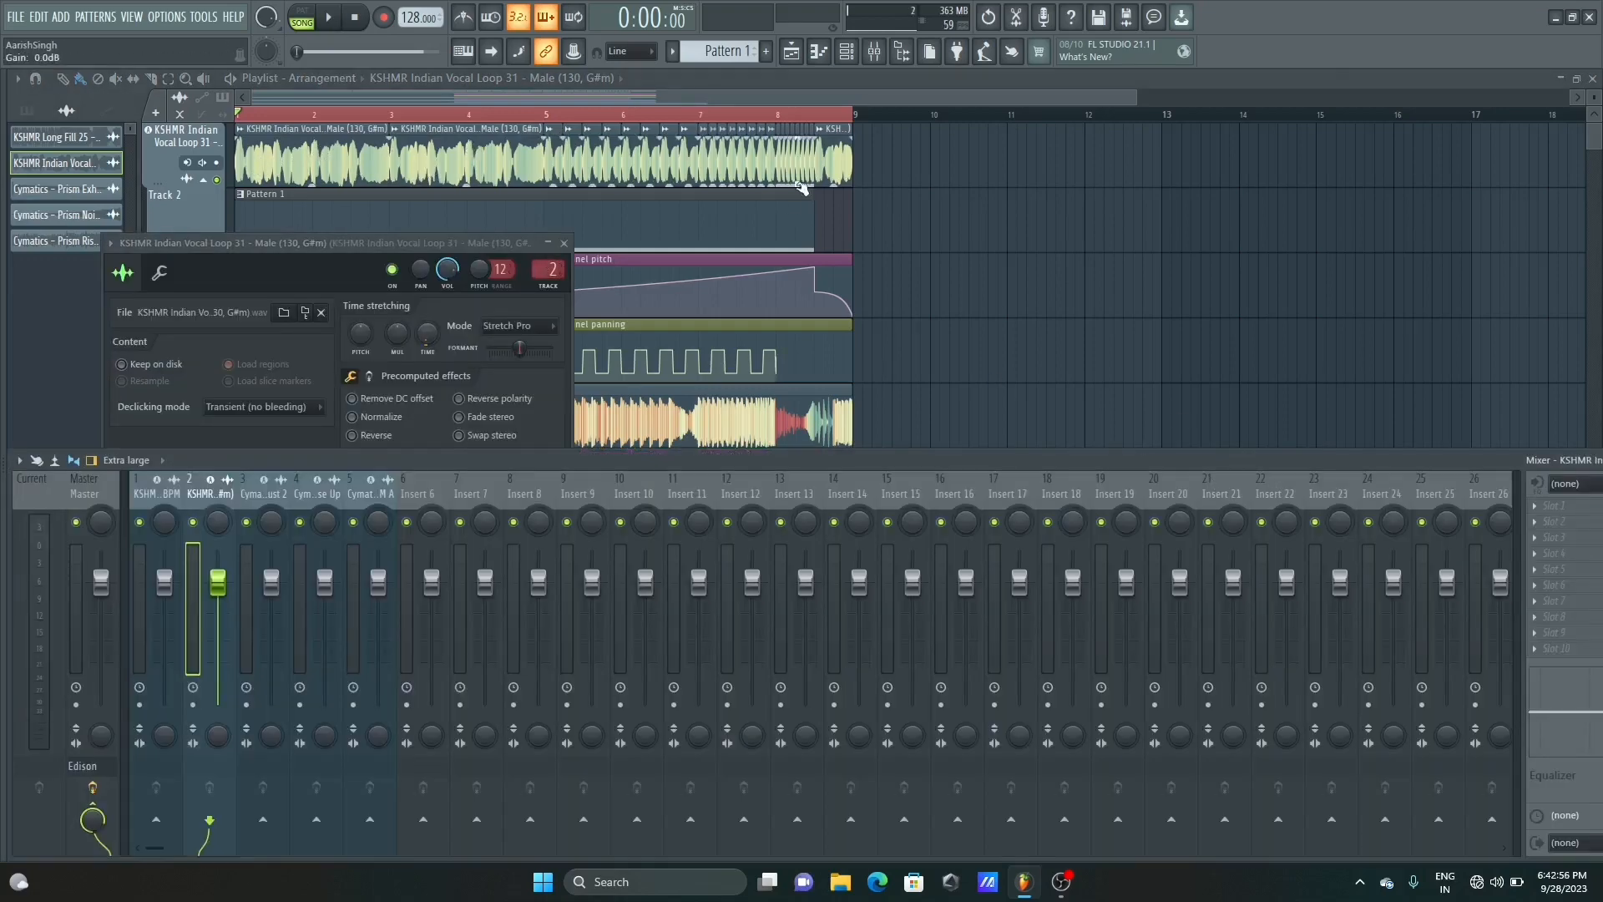
left_click(710, 95)
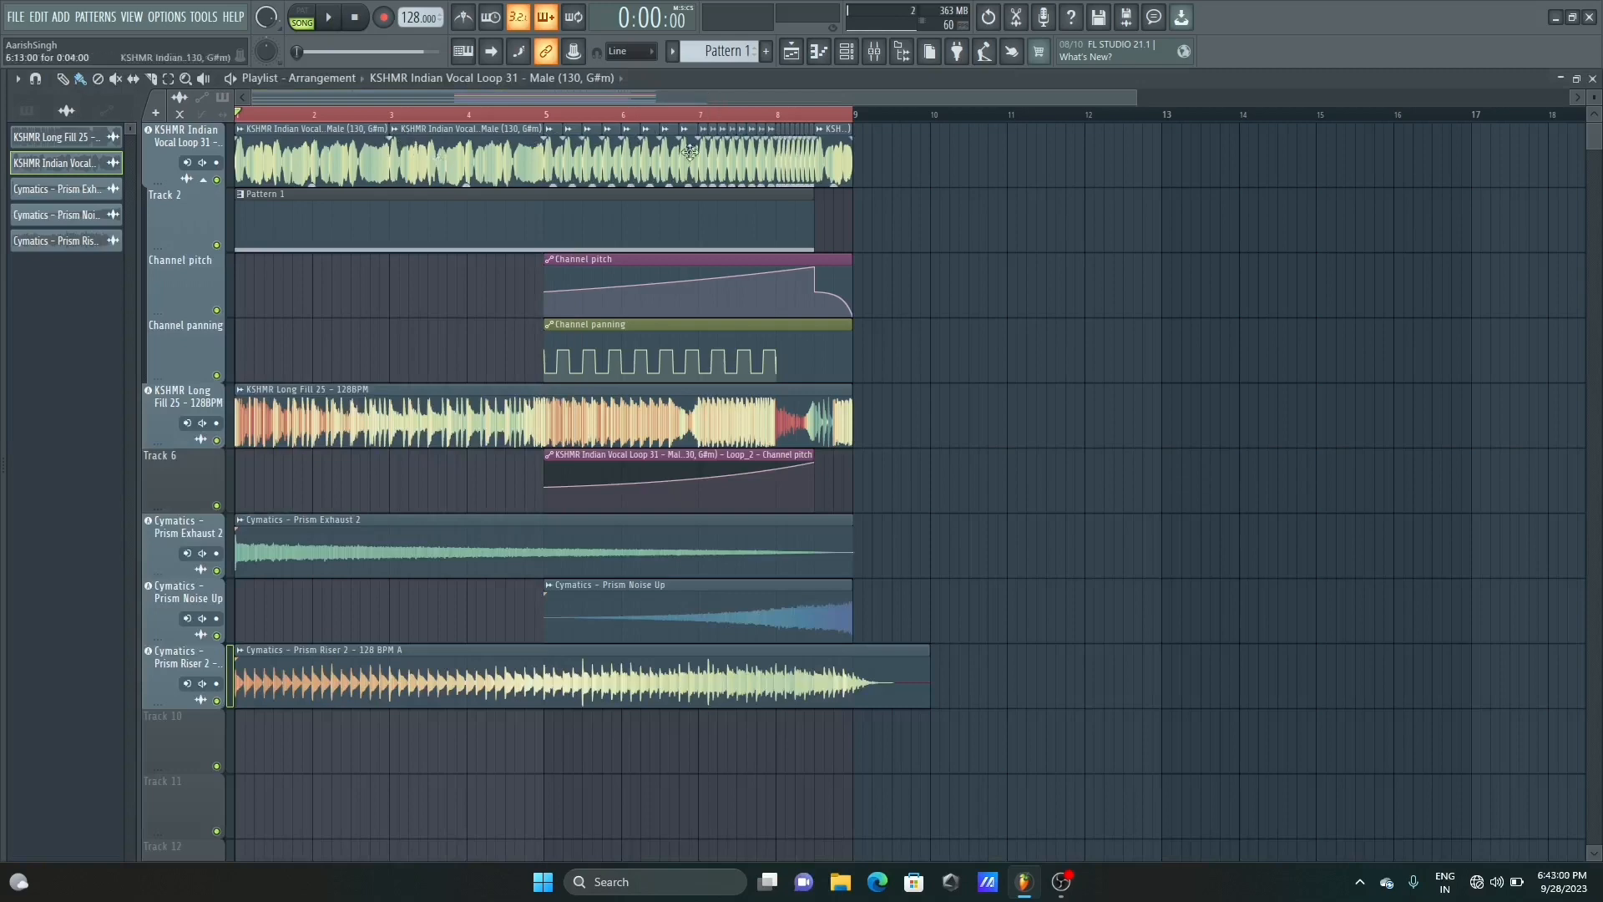
Trim the end of the Prism Riser 2 clip to bar 9 so it finishes with the other clips
left_click_drag(1594, 98, 1594, 83)
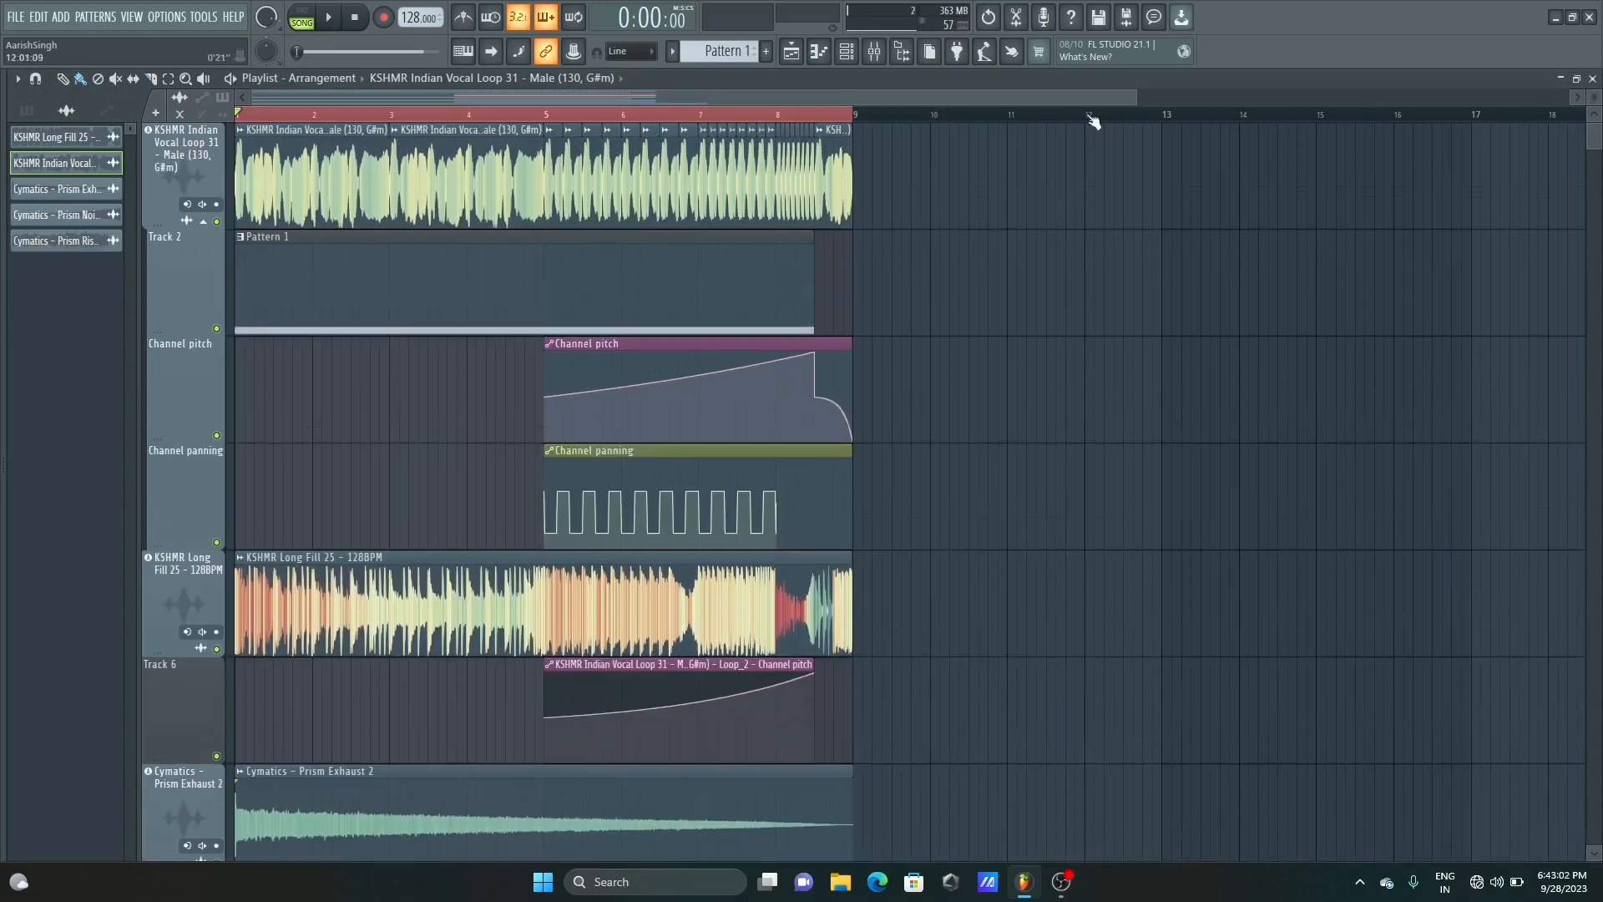
left_click_drag(1132, 101, 1228, 98)
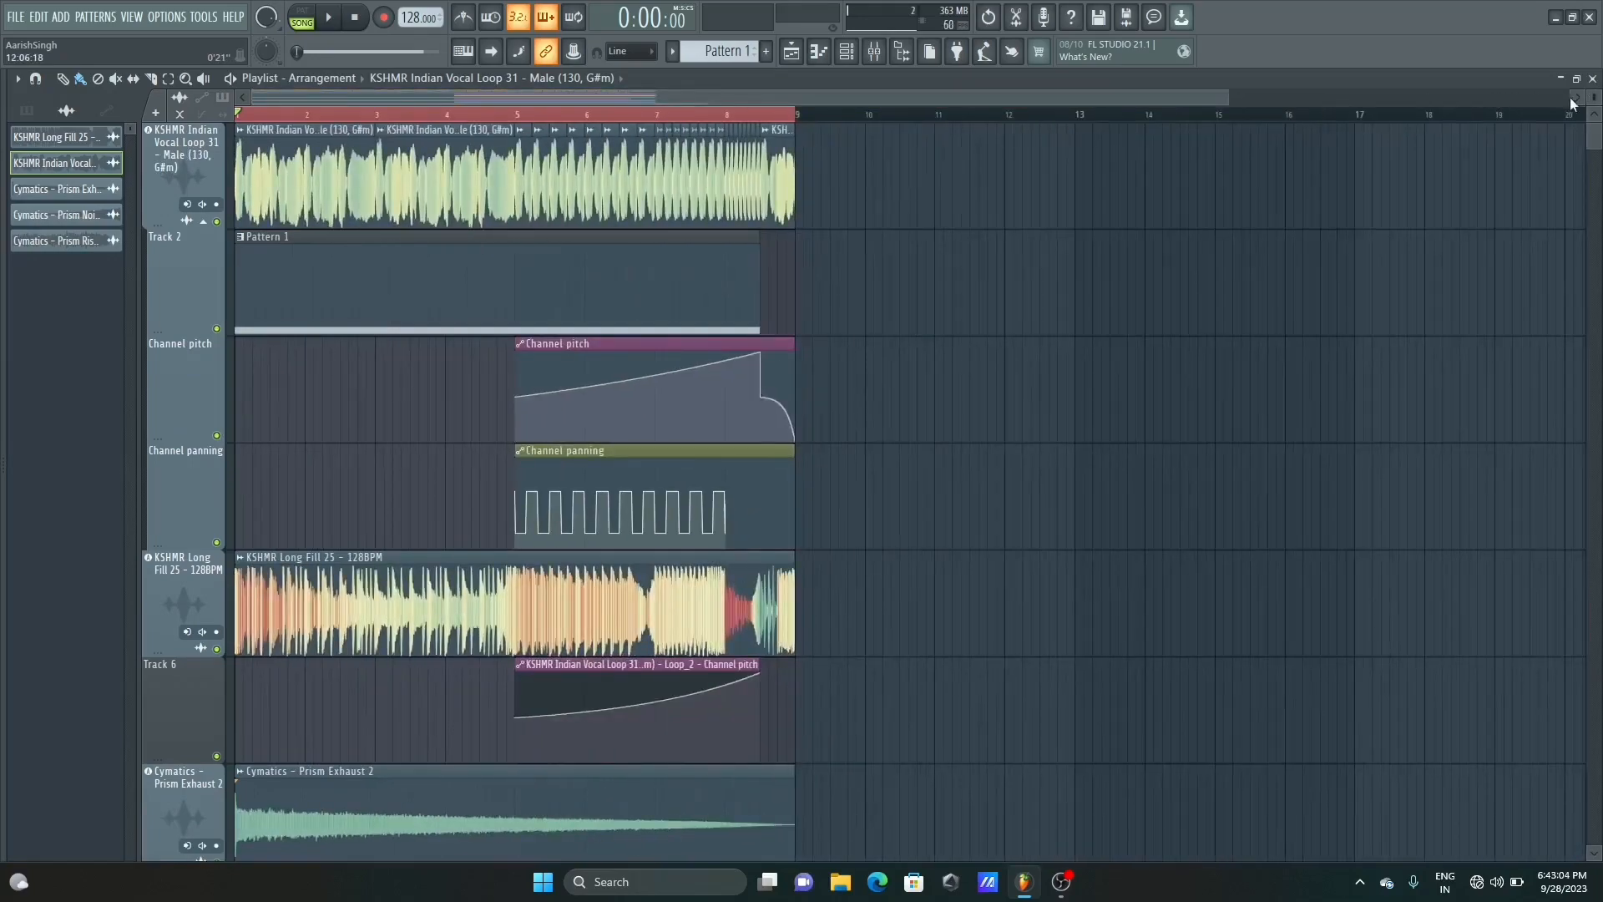
mouse_move(1593, 98)
left_mouse_down()
mouse_move(1594, 119)
mouse_move(1593, 100)
left_mouse_up()
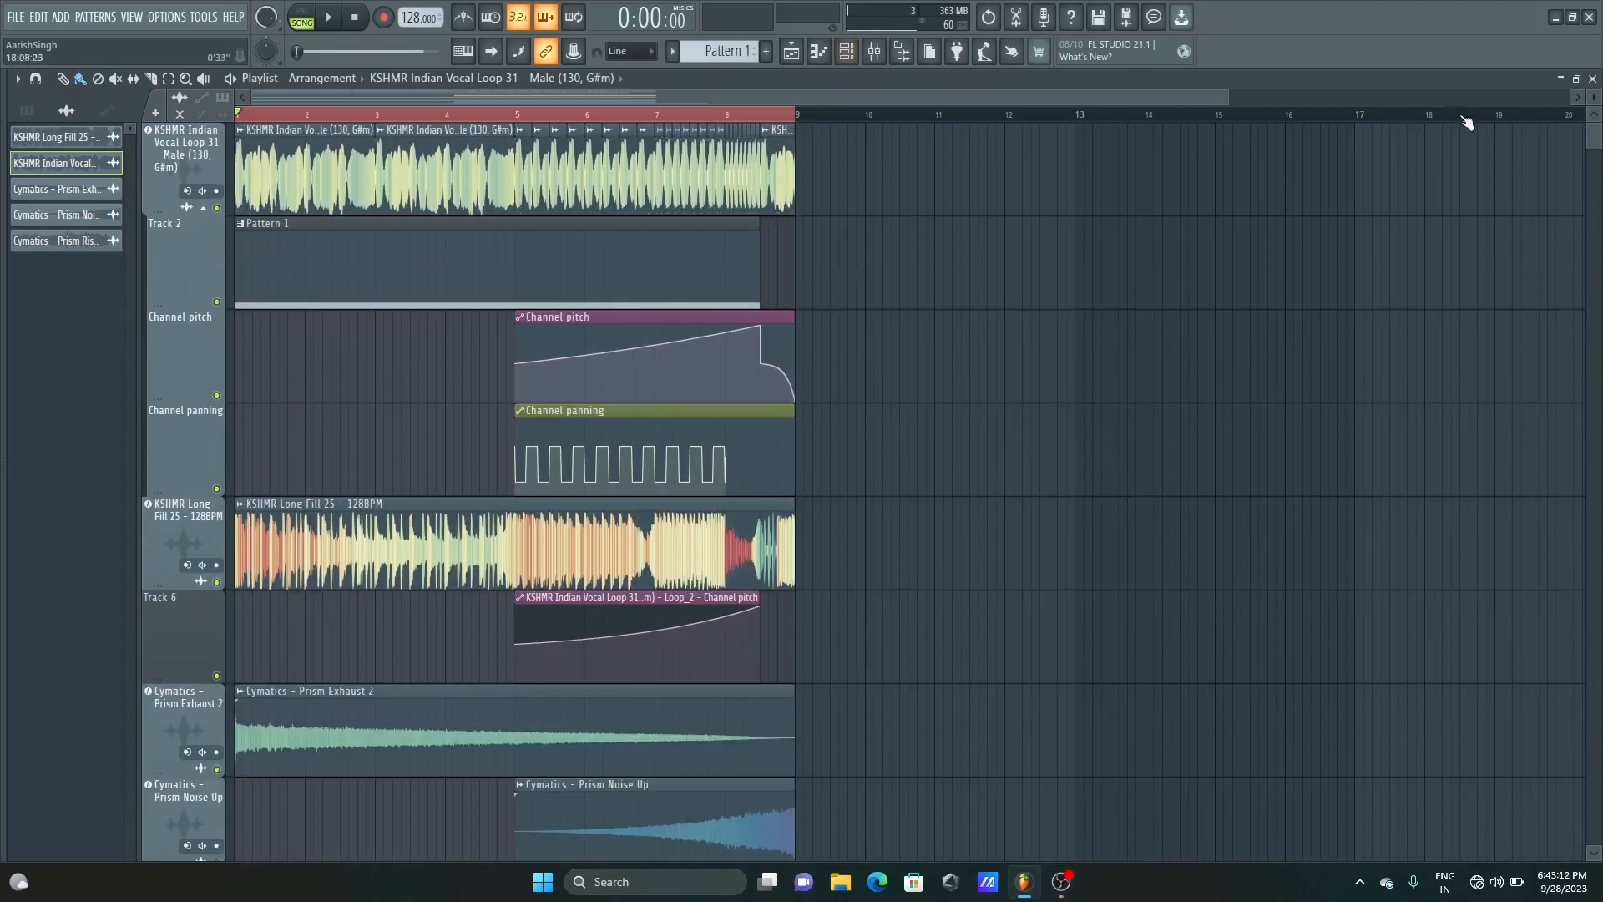
left_click_drag(1594, 97, 1593, 132)
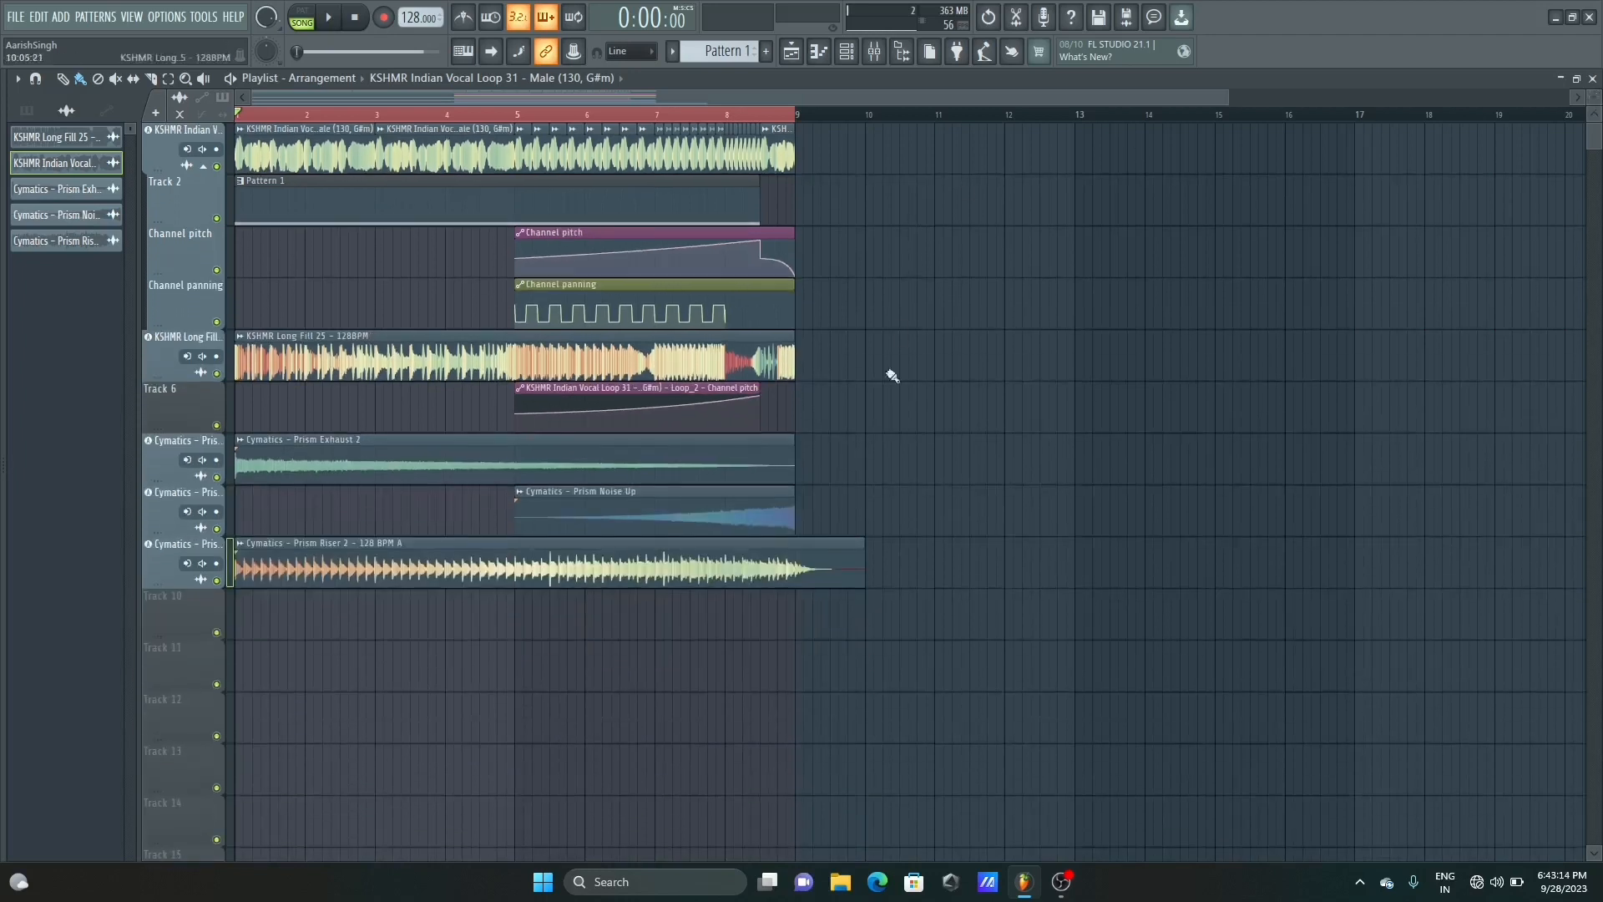
left_click_drag(857, 553, 798, 551)
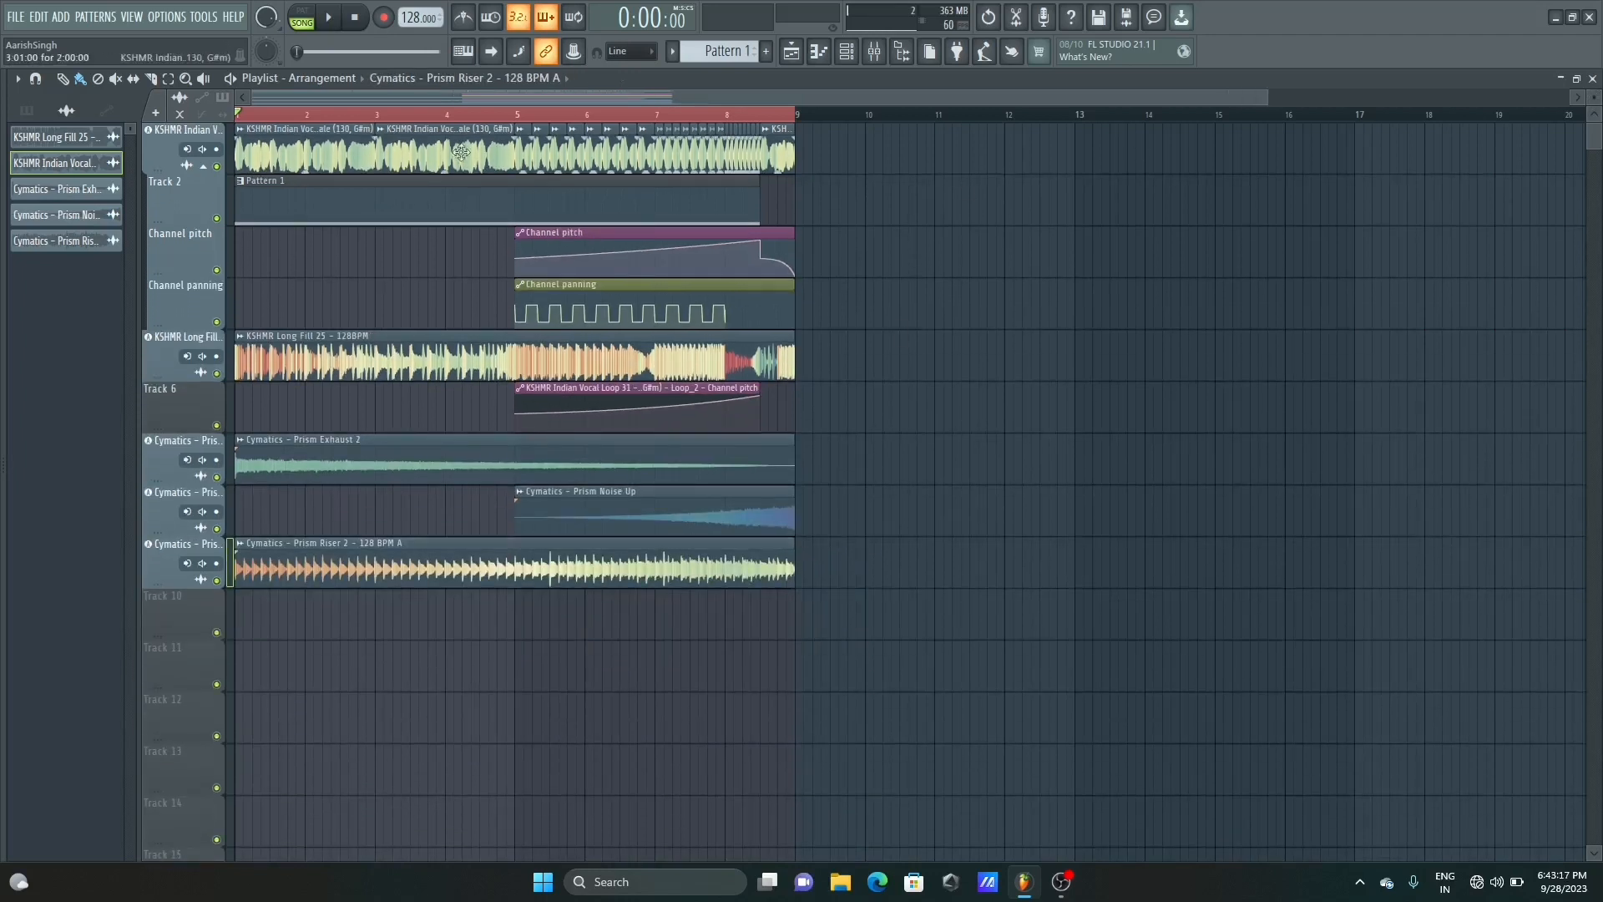
Play the full build-up from bar 1 to bar 9 and stop playback
left_click(332, 29)
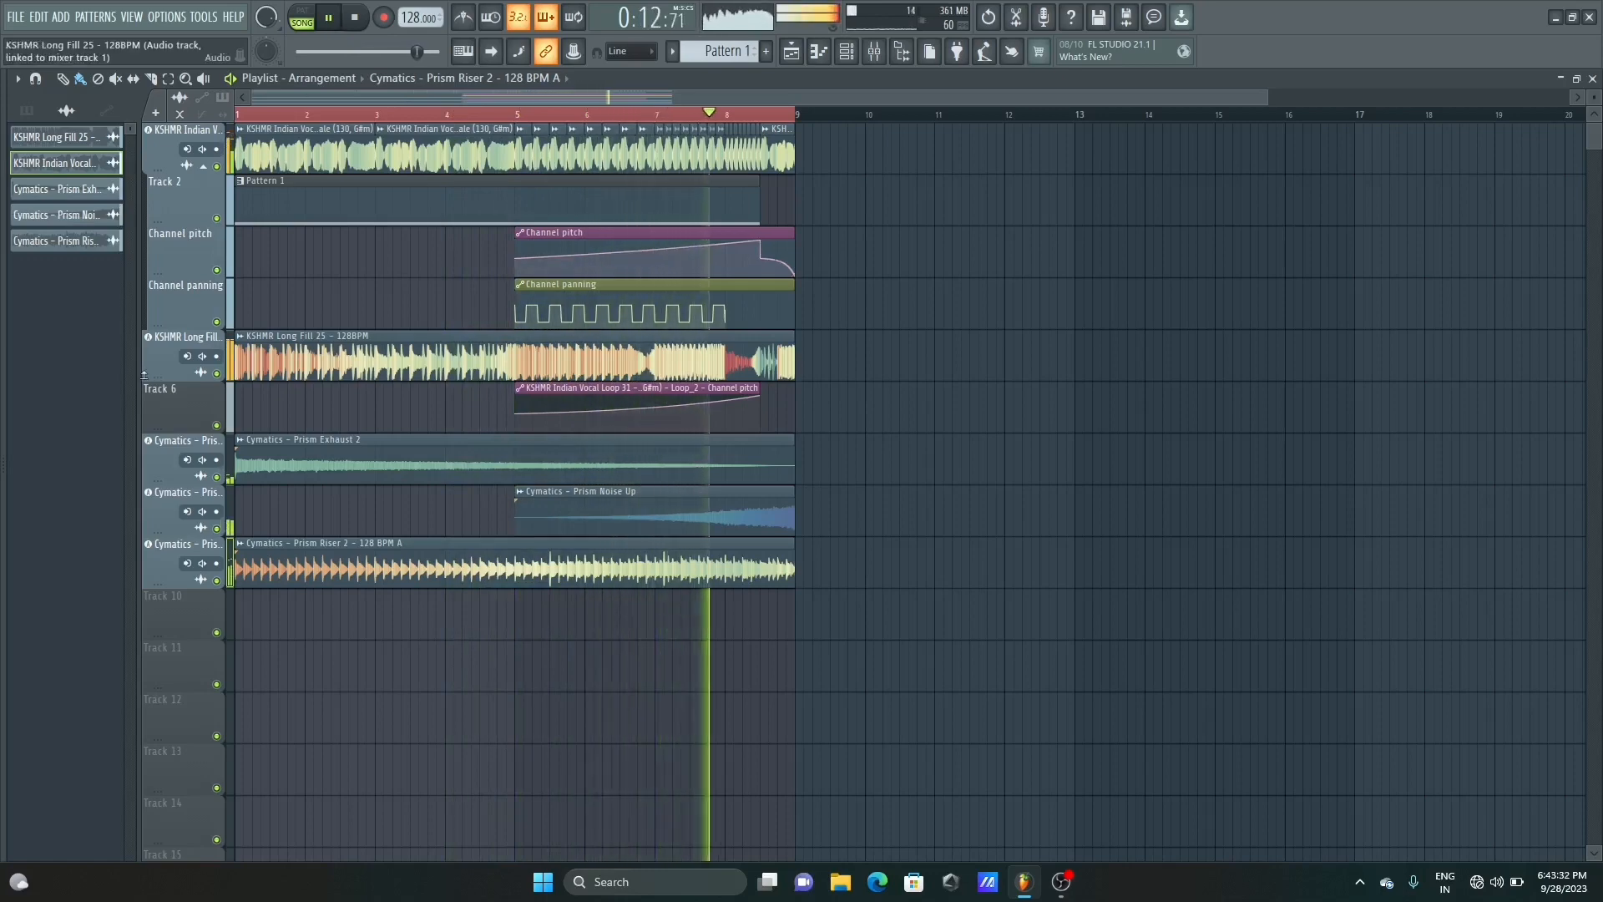
mouse_move(2, 758)
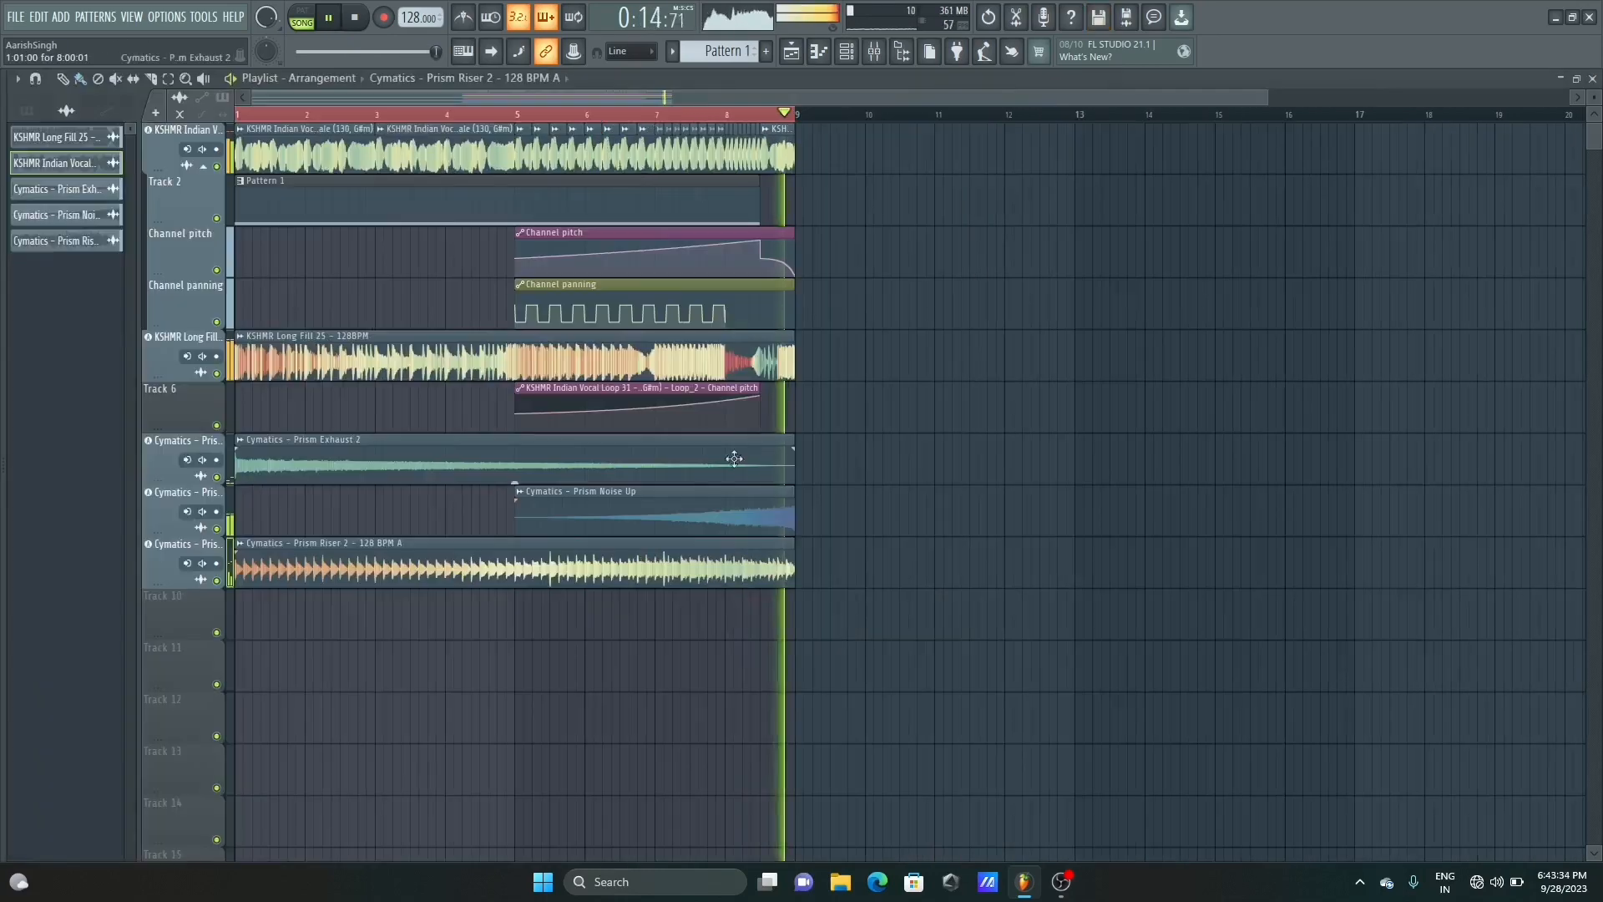
key("space")
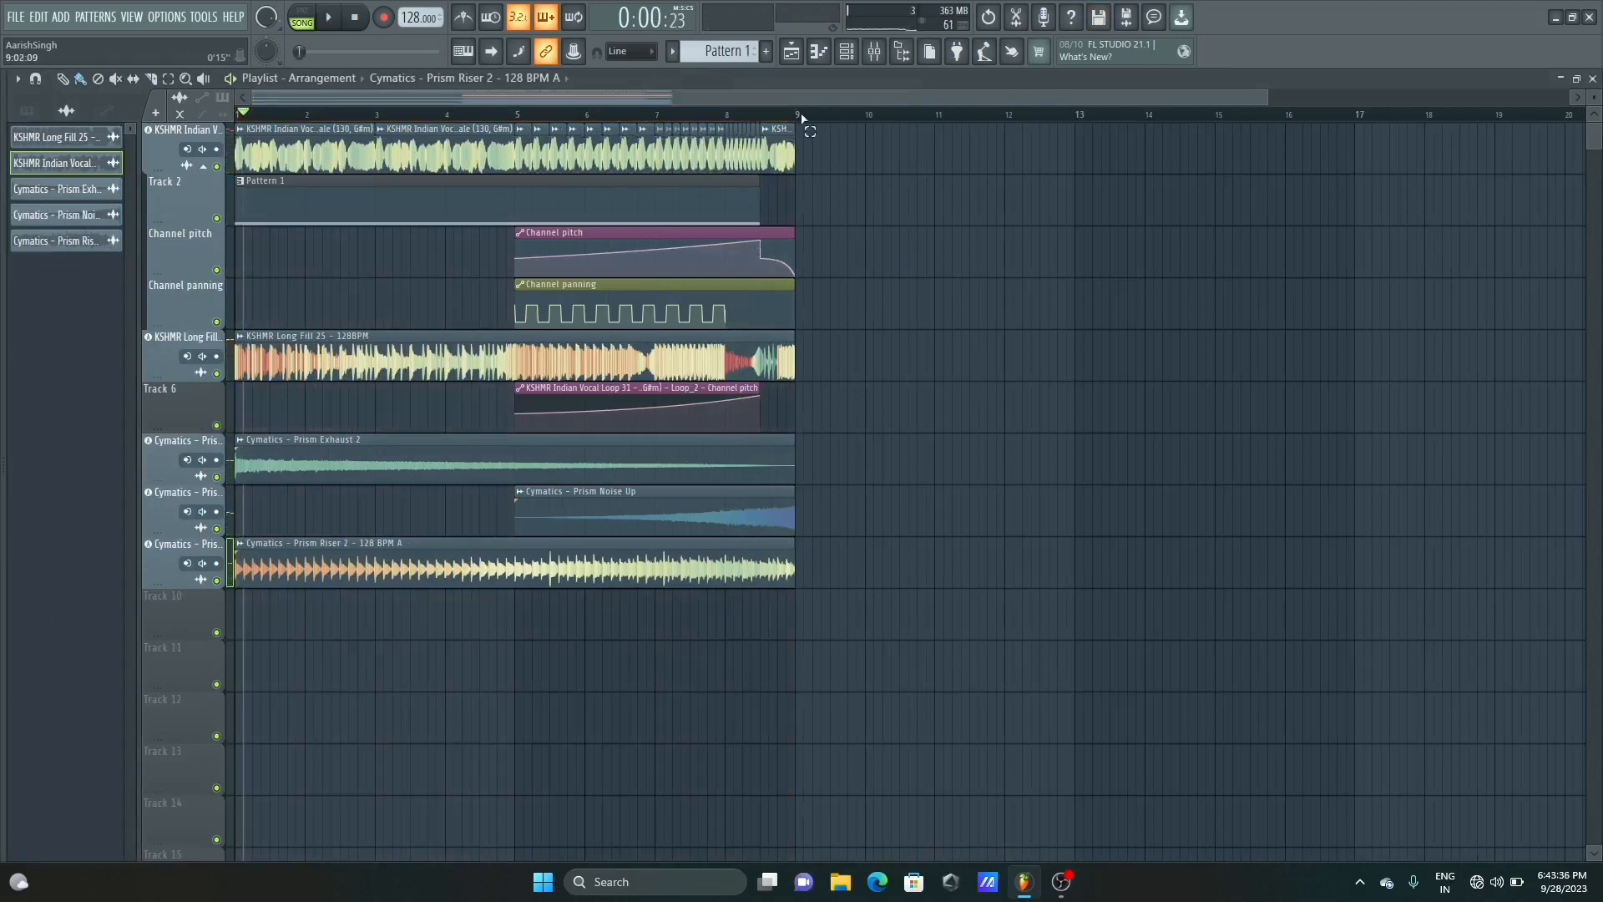
left_click(807, 309)
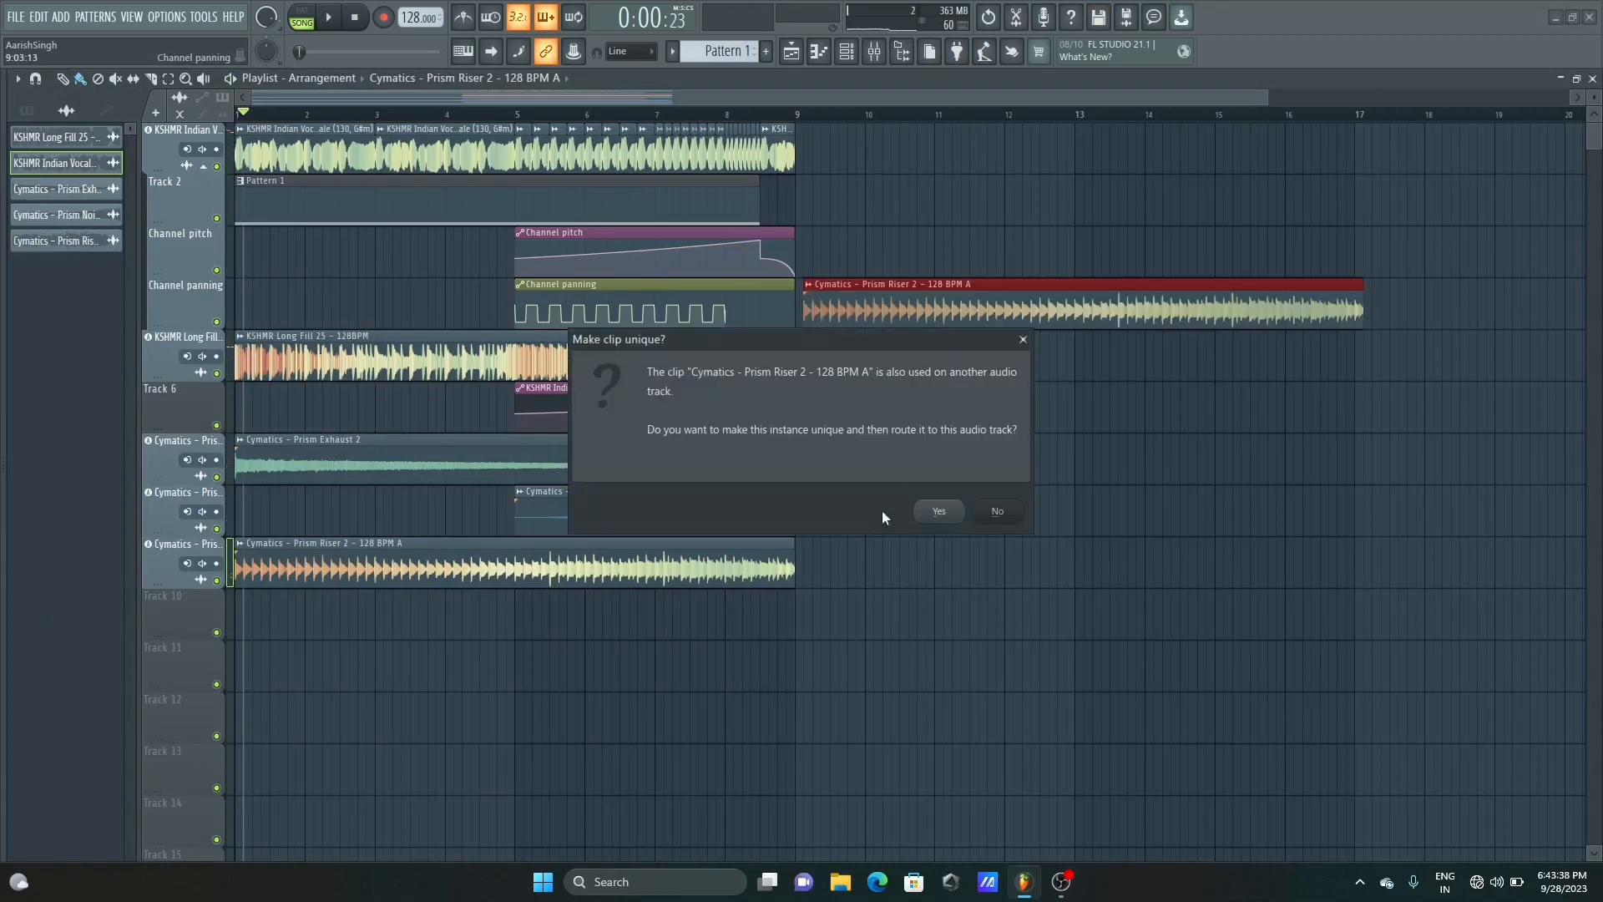
left_click(1022, 339)
right_click(1012, 301)
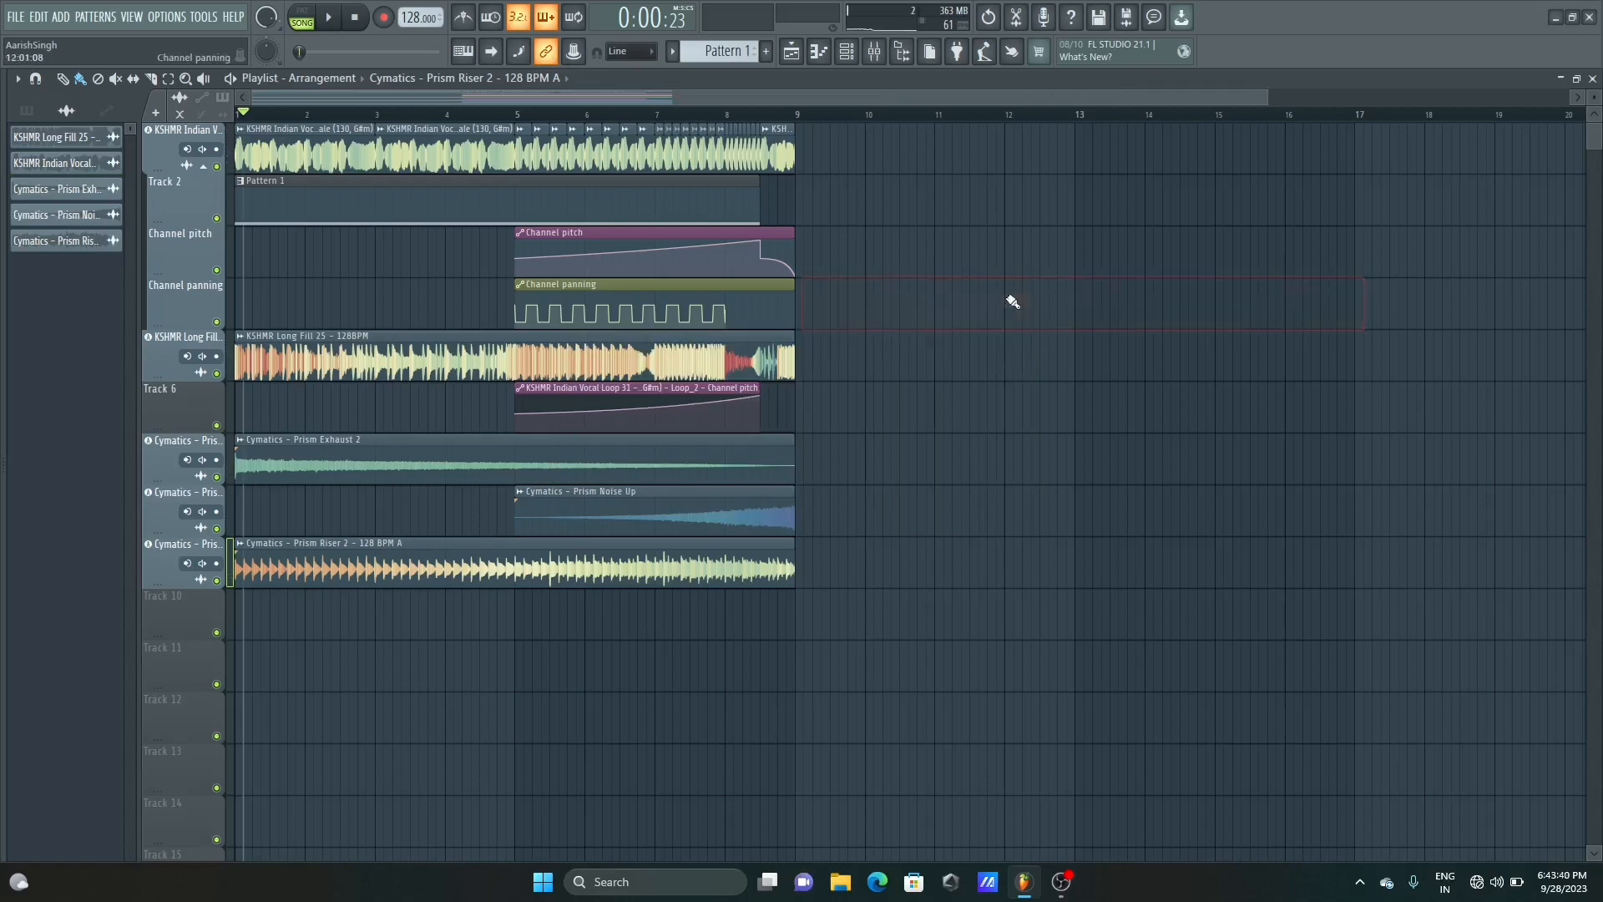